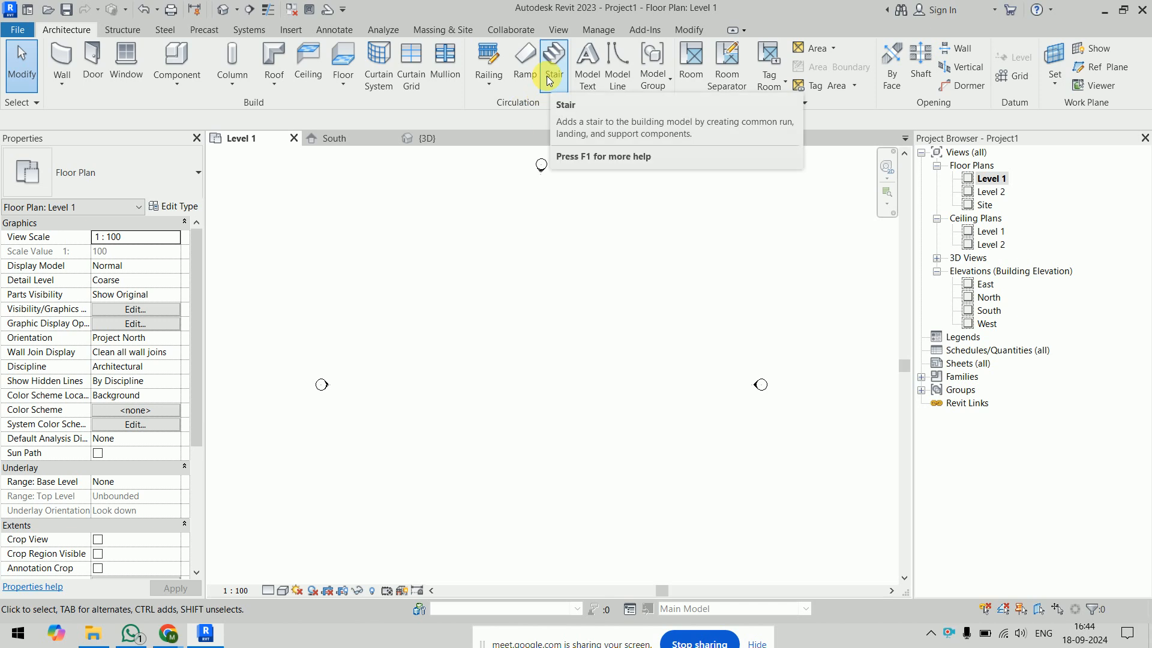
Start a straight stair run with an actual run width of 1050, using the Assembled Stair type 190mm max riser 250mm going.
click(548, 78)
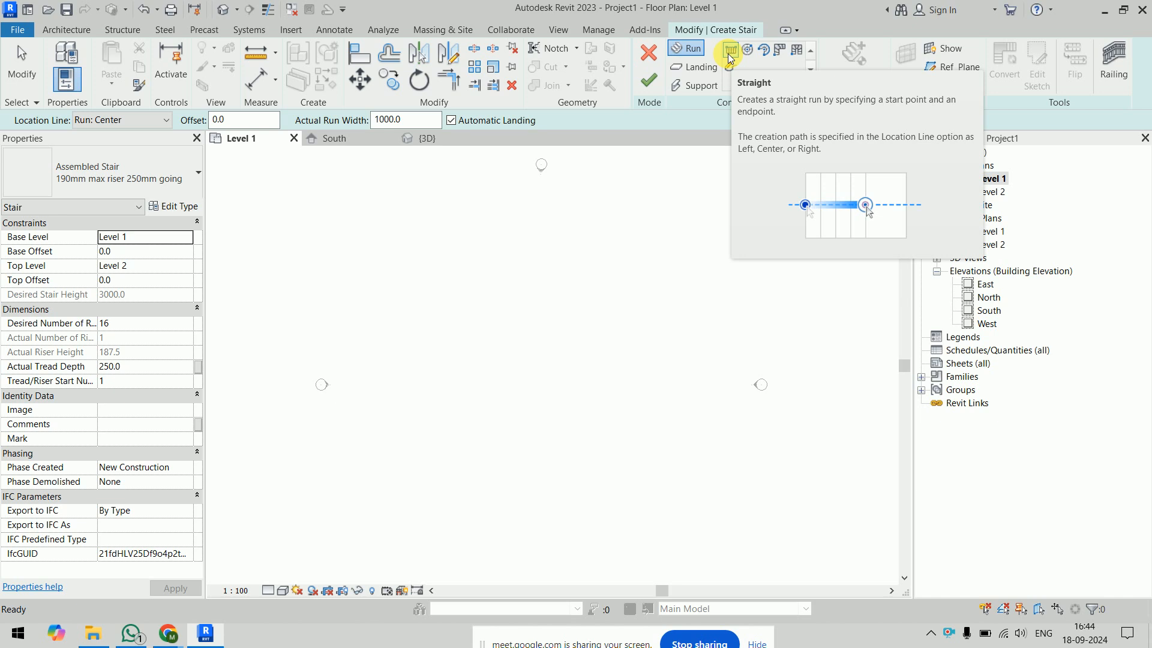
click(402, 122)
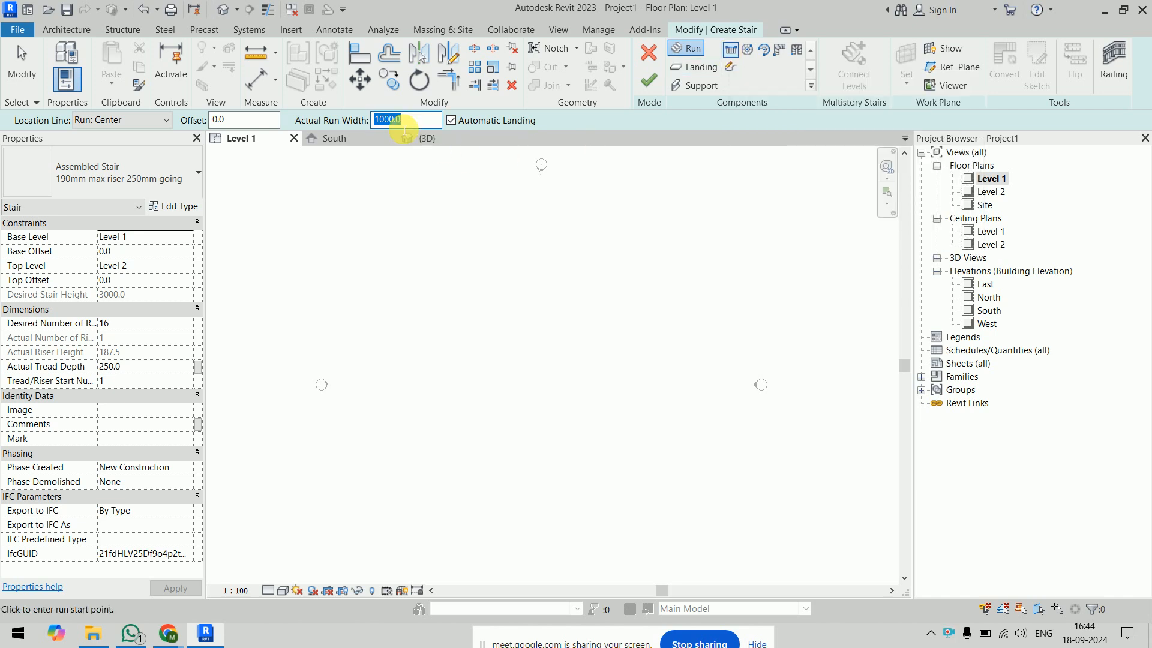
text(10)
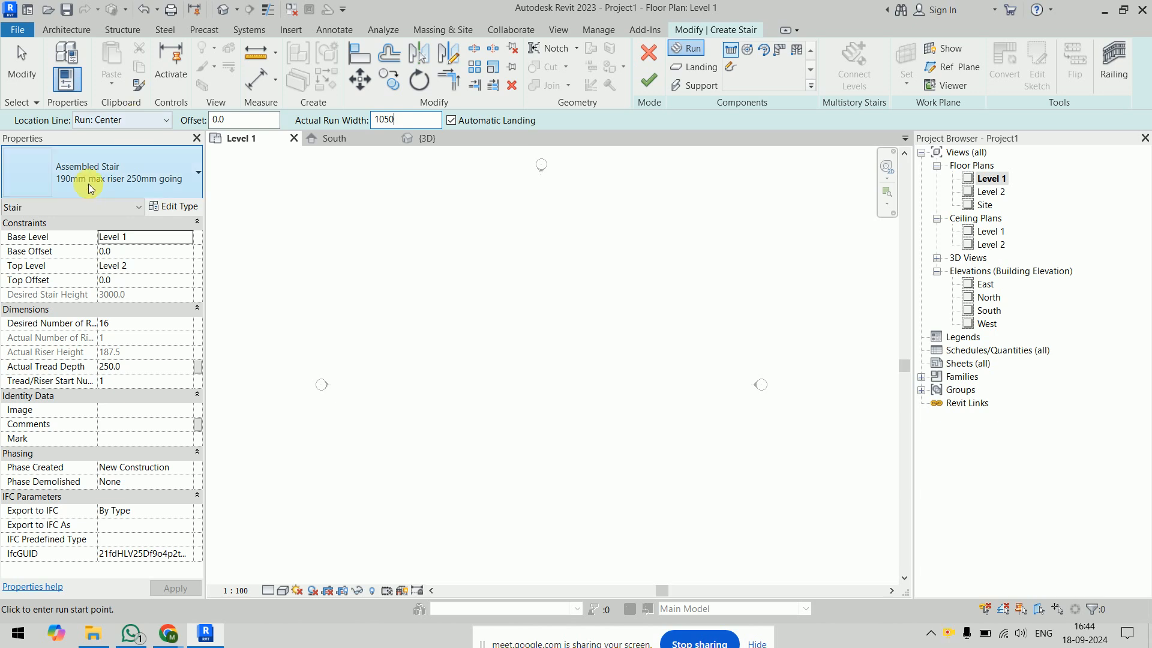
click(144, 180)
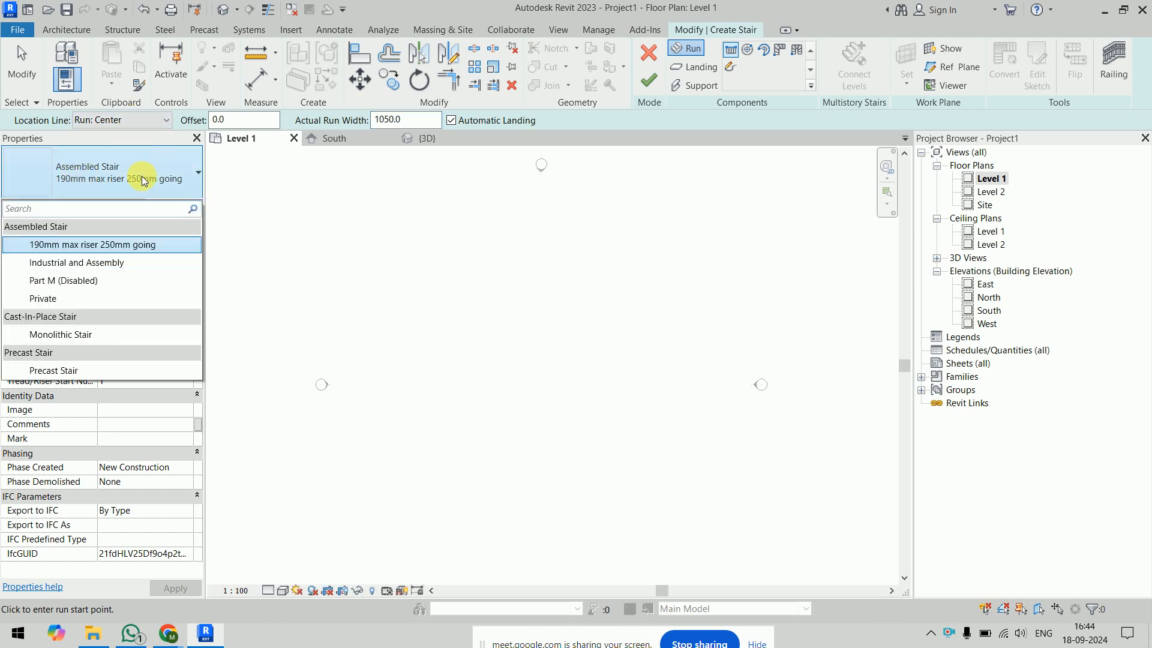
click(103, 244)
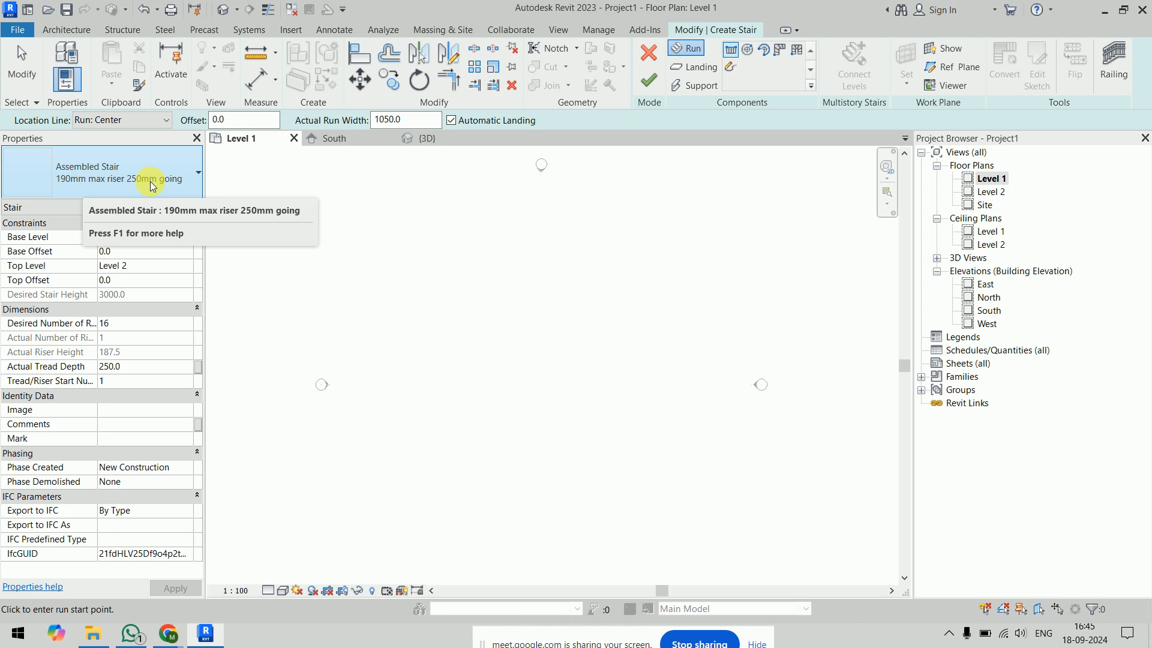
drag(98, 323, 120, 323)
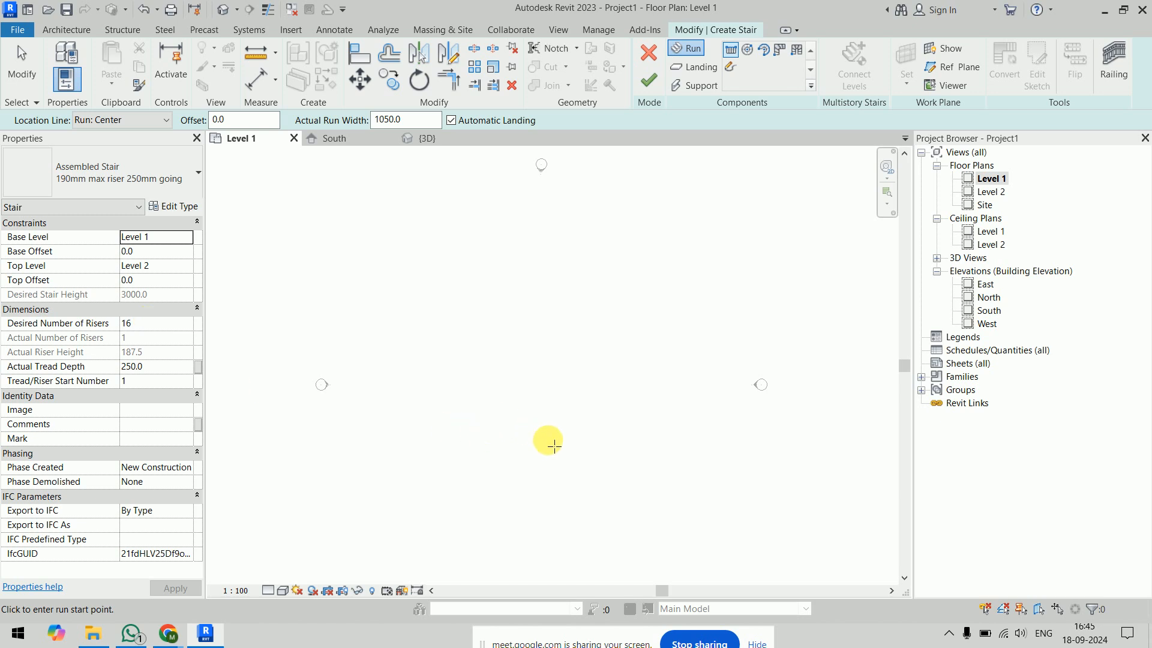
Draw a vertical straight run containing all 16 risers on the Level 1 plan and finish the stair.
click(547, 440)
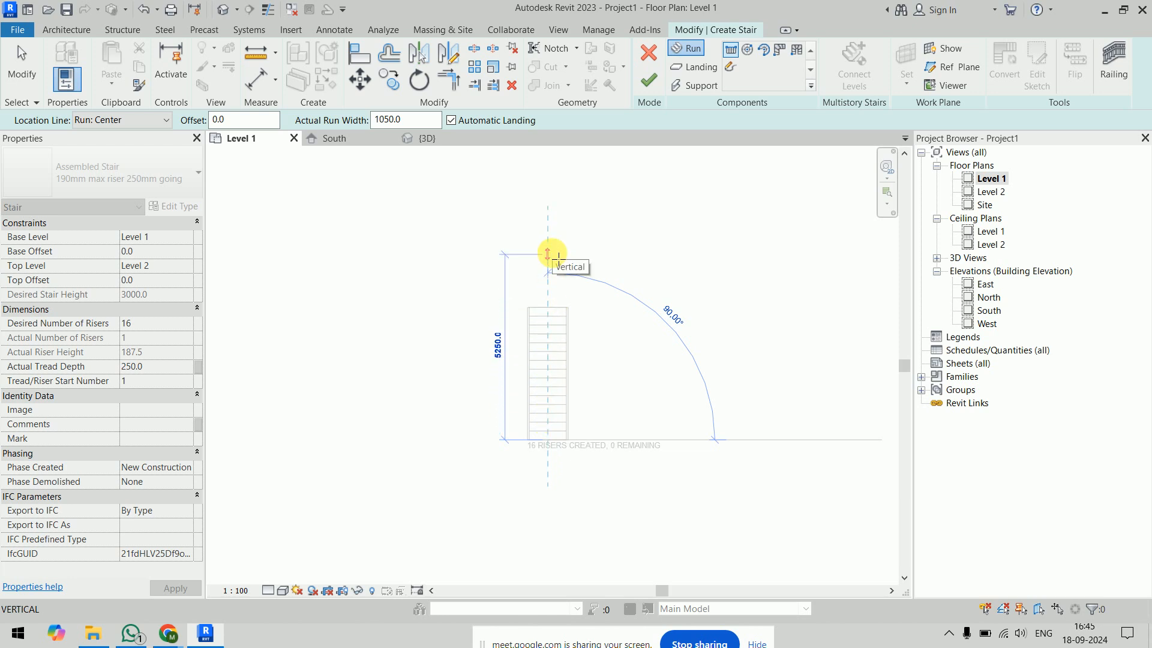
click(551, 253)
key(Escape)
scroll(535, 418, up, 4)
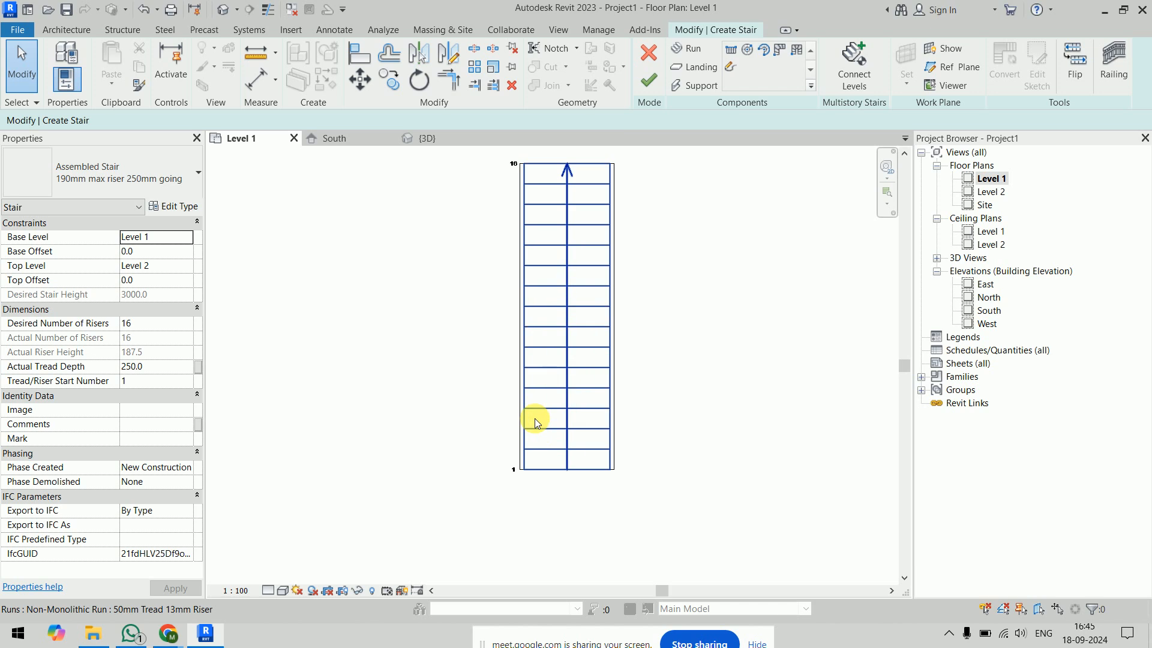
scroll(509, 567, down, 3)
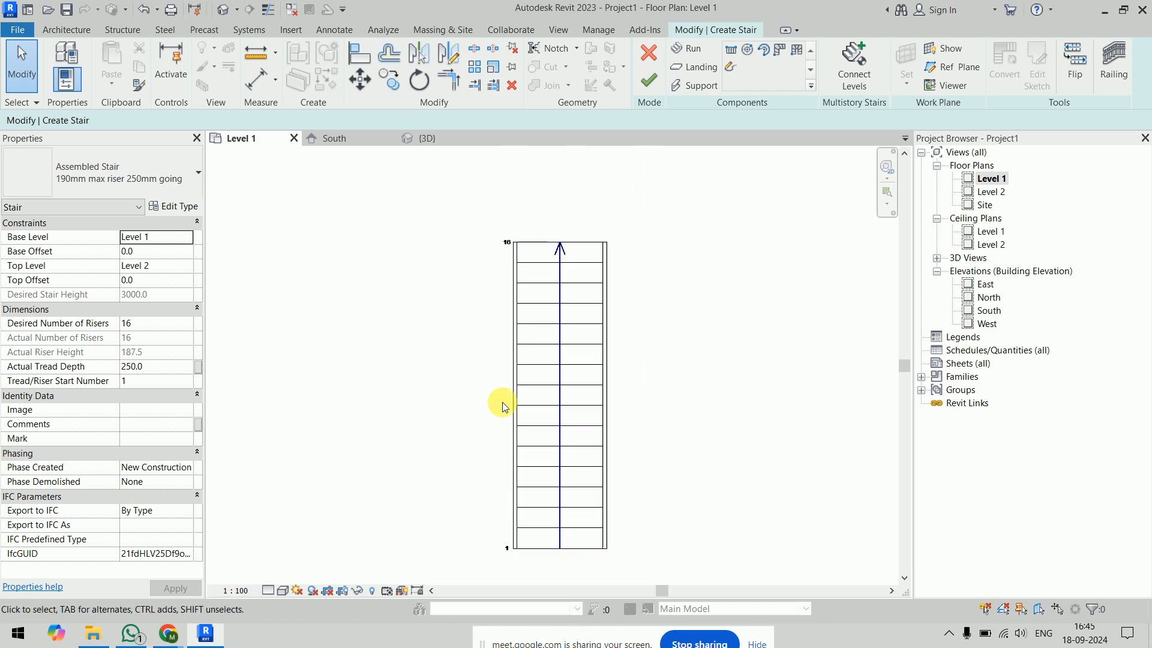
click(642, 86)
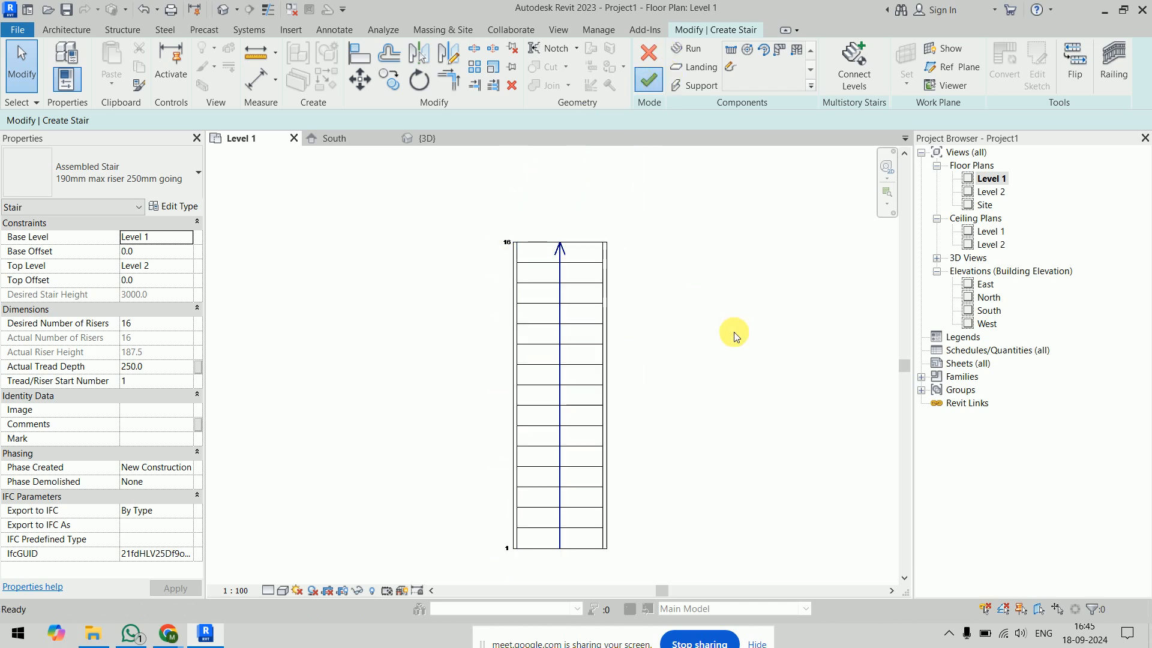
Show the stair in the 3D view with Fine detail level and the Shaded visual style.
click(431, 141)
scroll(654, 443, down, 5)
middle_drag(581, 419, 295, 337)
scroll(607, 342, up, 5)
shift+middle_drag(458, 365, 690, 416)
scroll(597, 366, up, 3)
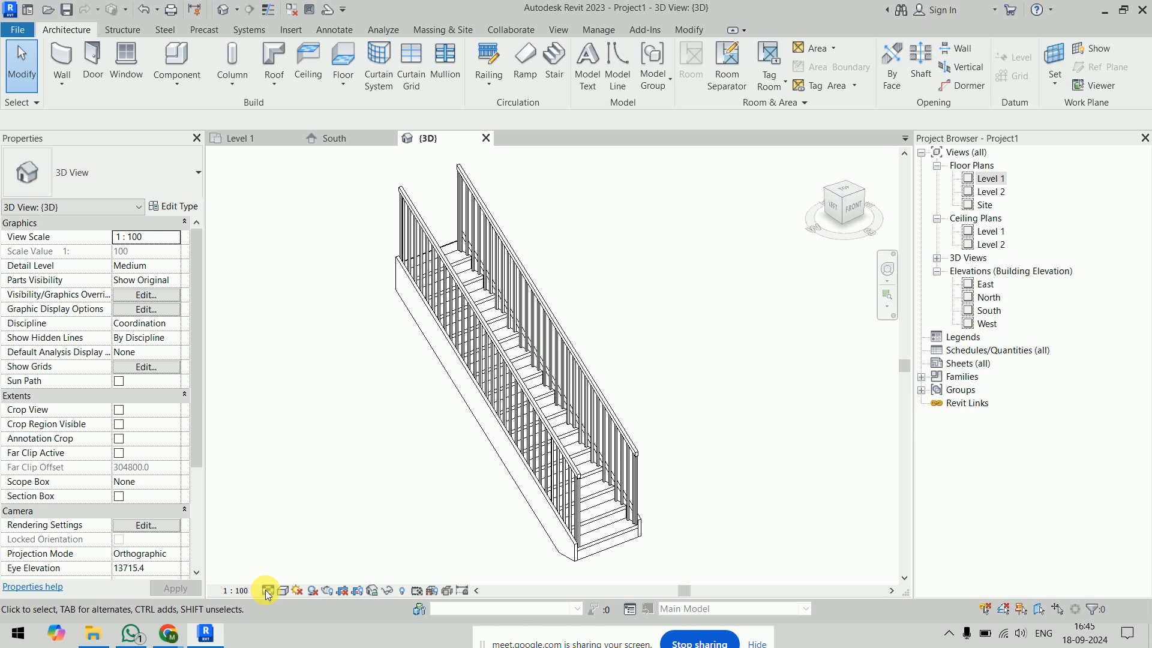
click(269, 591)
click(285, 576)
click(282, 590)
click(303, 545)
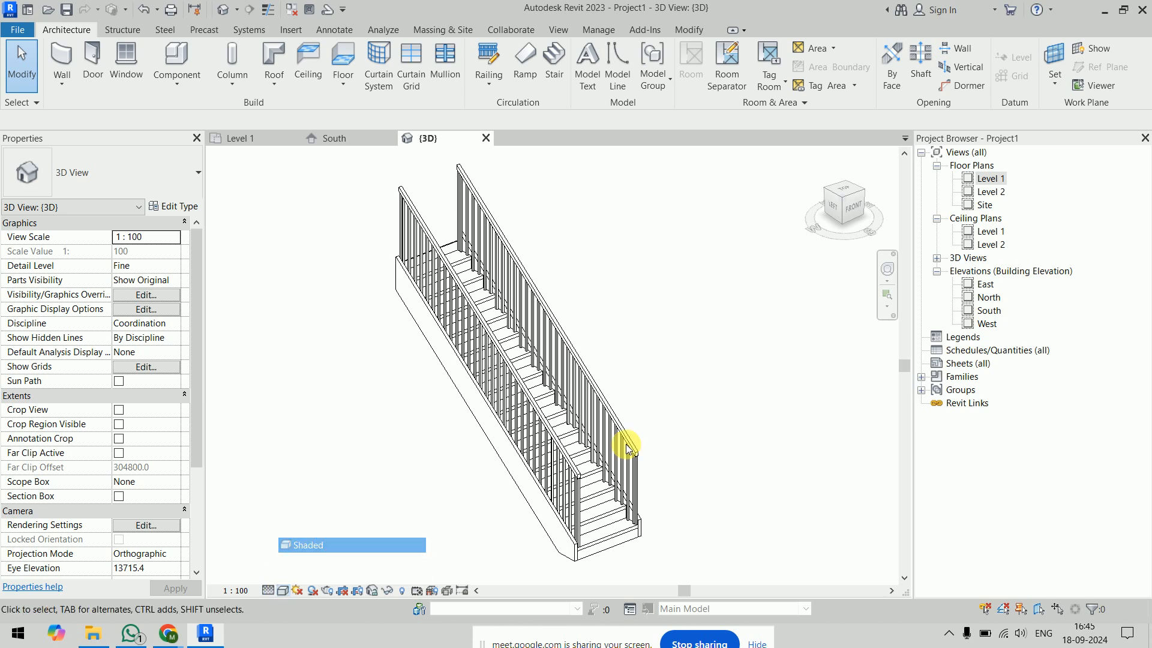
Delete the railings on both sides of the stair.
middle_drag(732, 390, 536, 396)
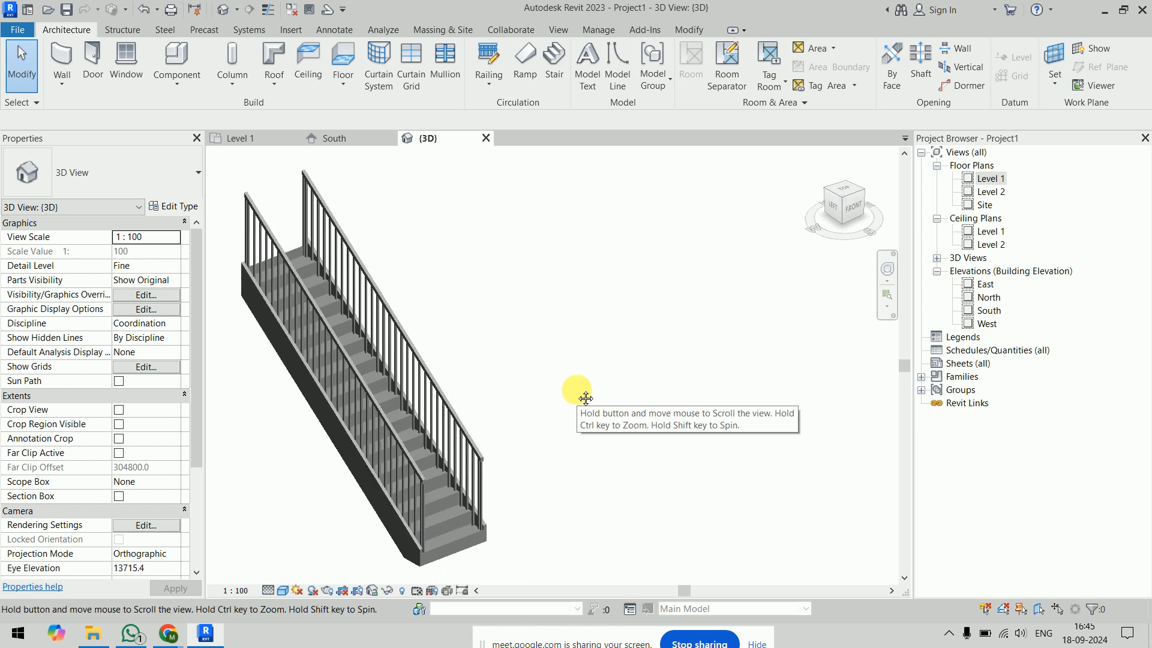
click(454, 403)
key(Delete)
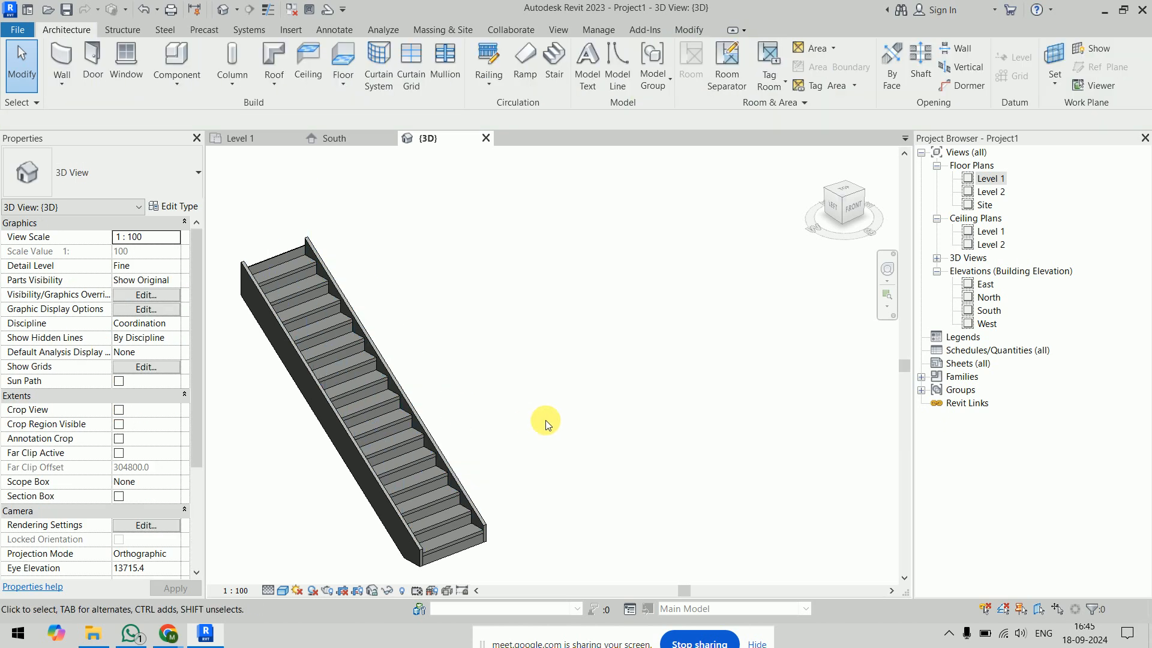
On the Level 1 plan, start a second stair beside the first and draw its vertical lower run 2000 mm long with 9 risers.
double_click(987, 179)
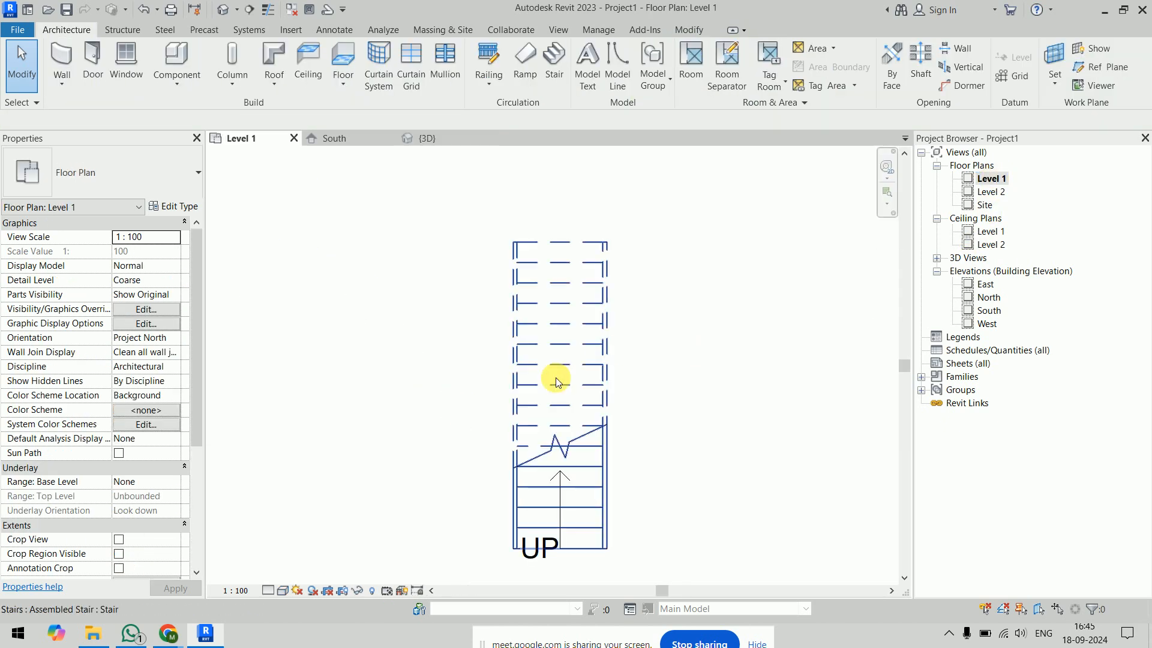
middle_drag(680, 373, 445, 342)
click(555, 66)
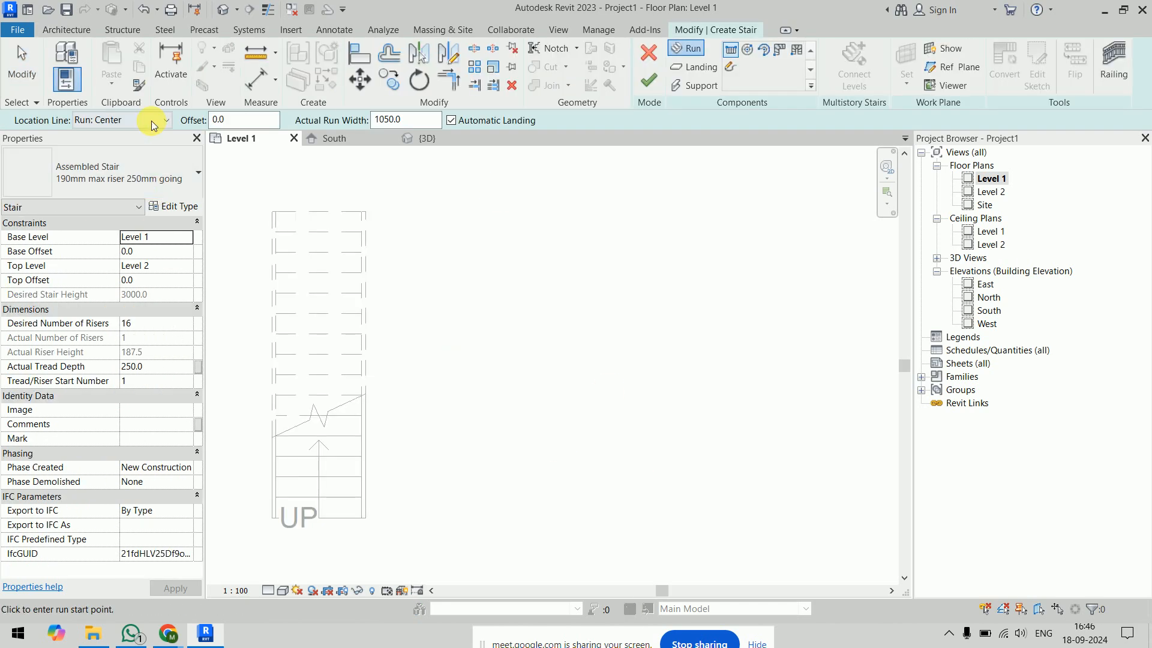
click(502, 530)
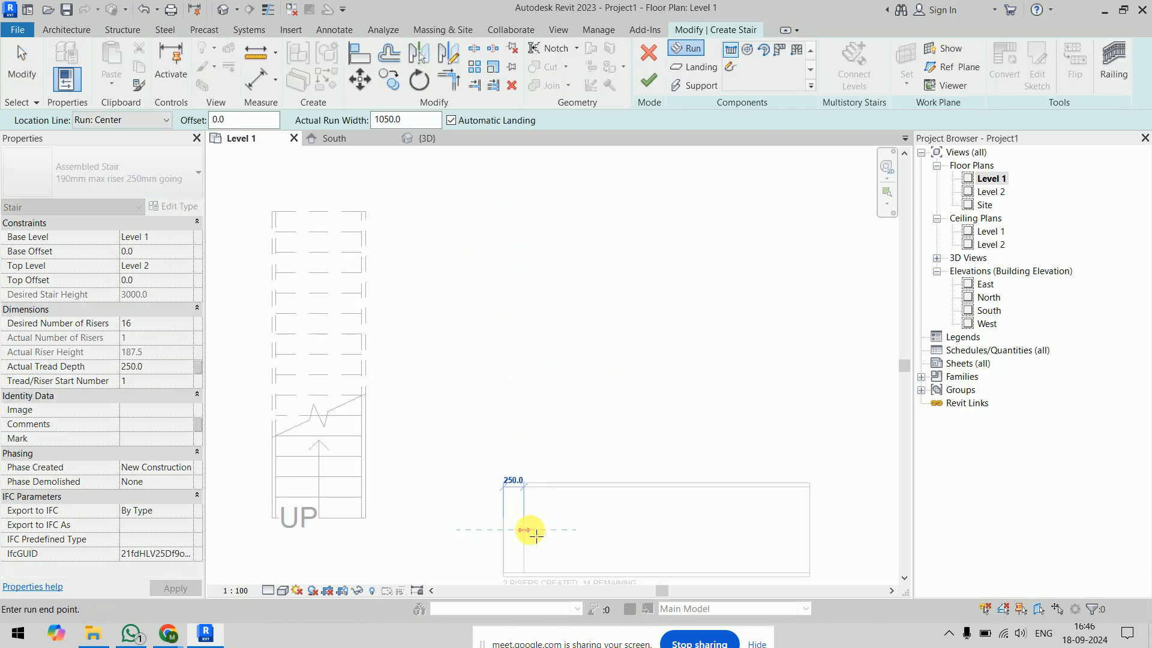
key(Escape)
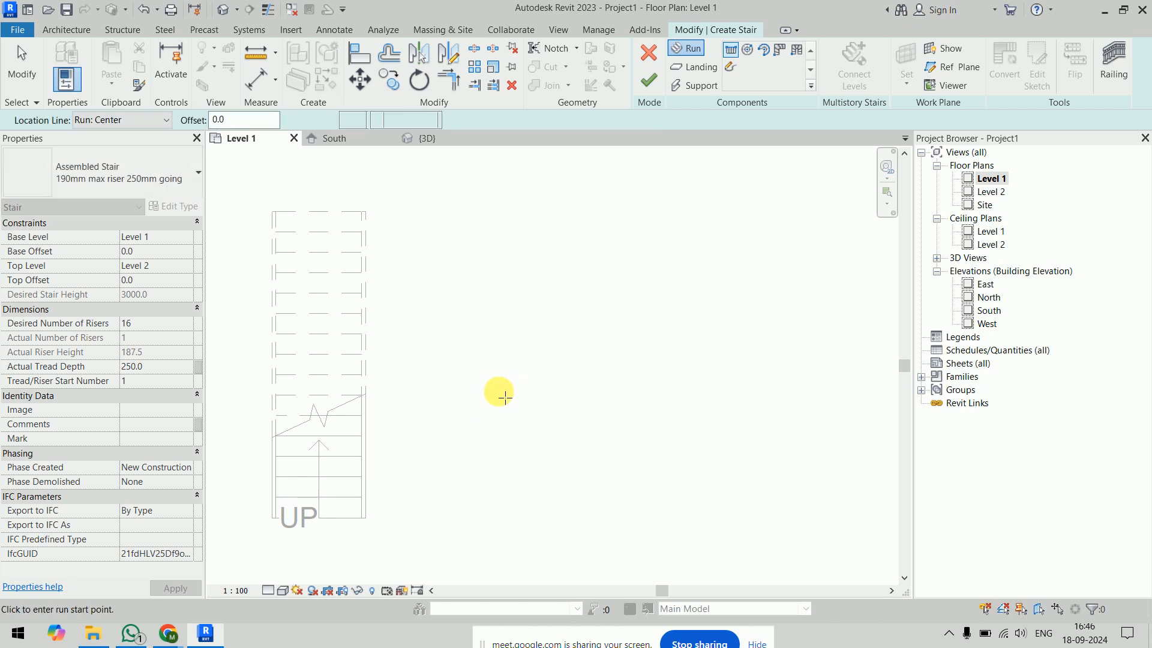
click(517, 518)
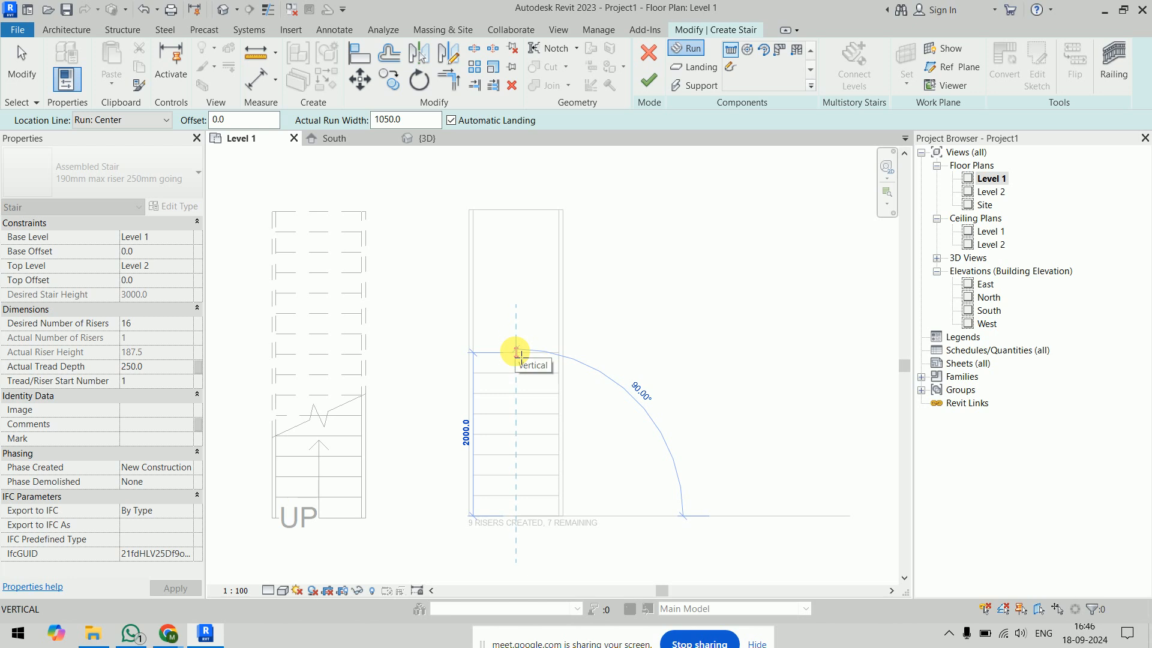
click(517, 353)
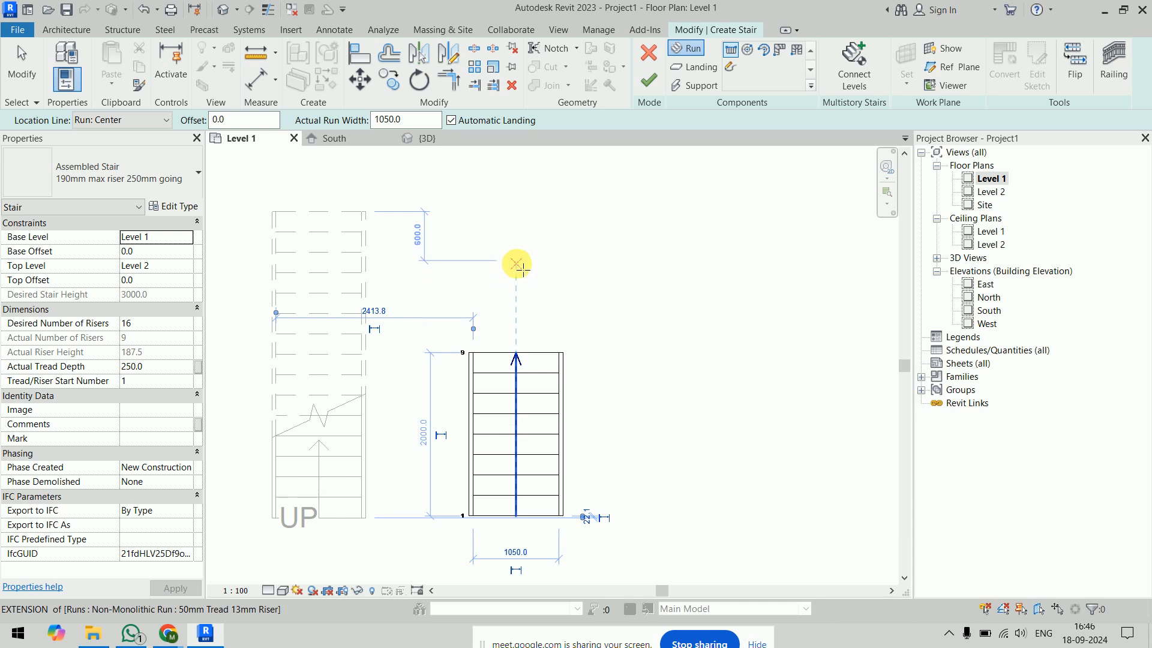
Draw an upper run with the remaining 7 risers in line with the lower run, leaving a gap for an automatic landing, and finish the stair.
click(516, 263)
scroll(515, 258, down, 3)
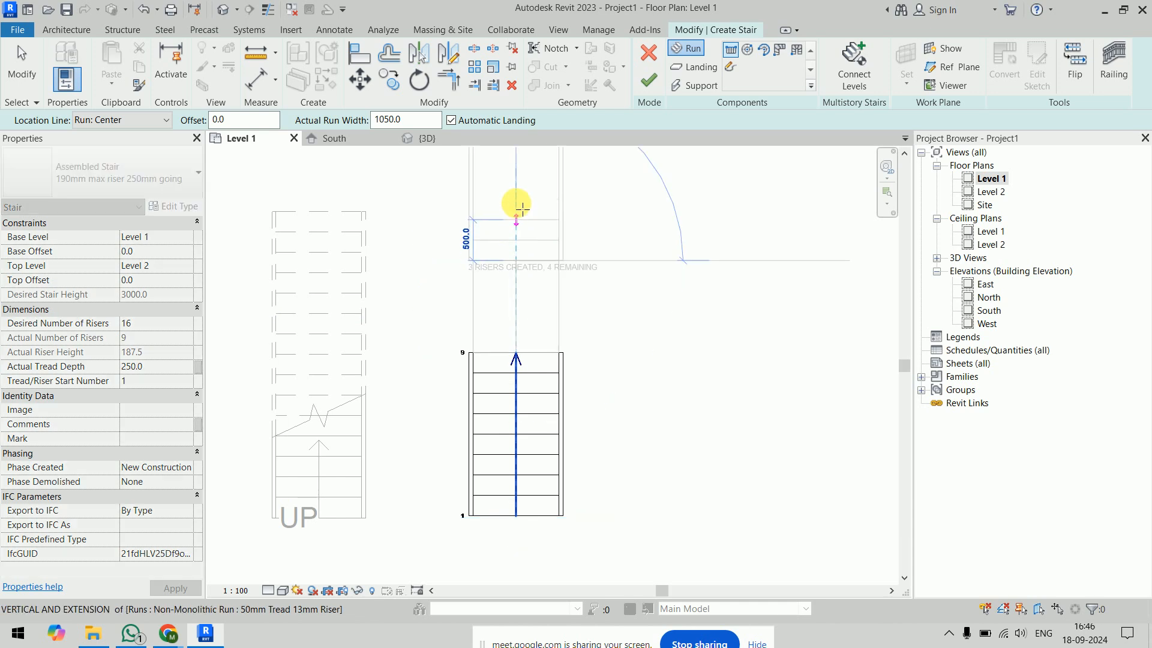
click(511, 175)
key(Escape)
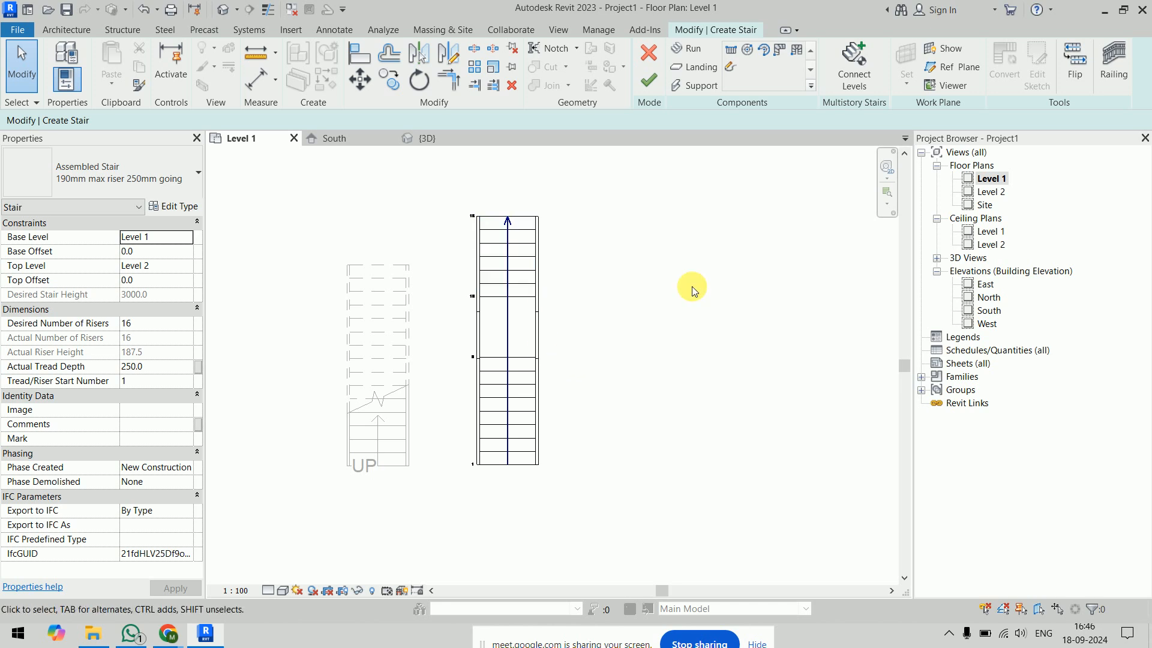
click(648, 79)
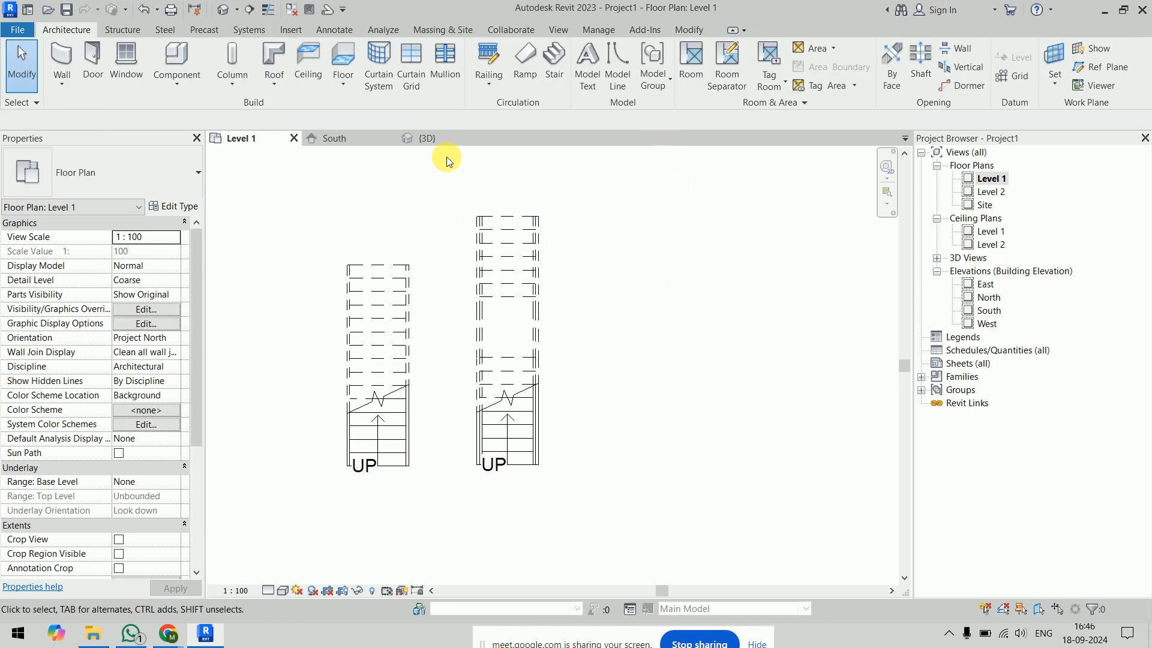
In the 3D view, open the type properties of the stair without railings and set Left Support to Carriage (Open).
click(427, 138)
middle_drag(689, 336, 690, 404)
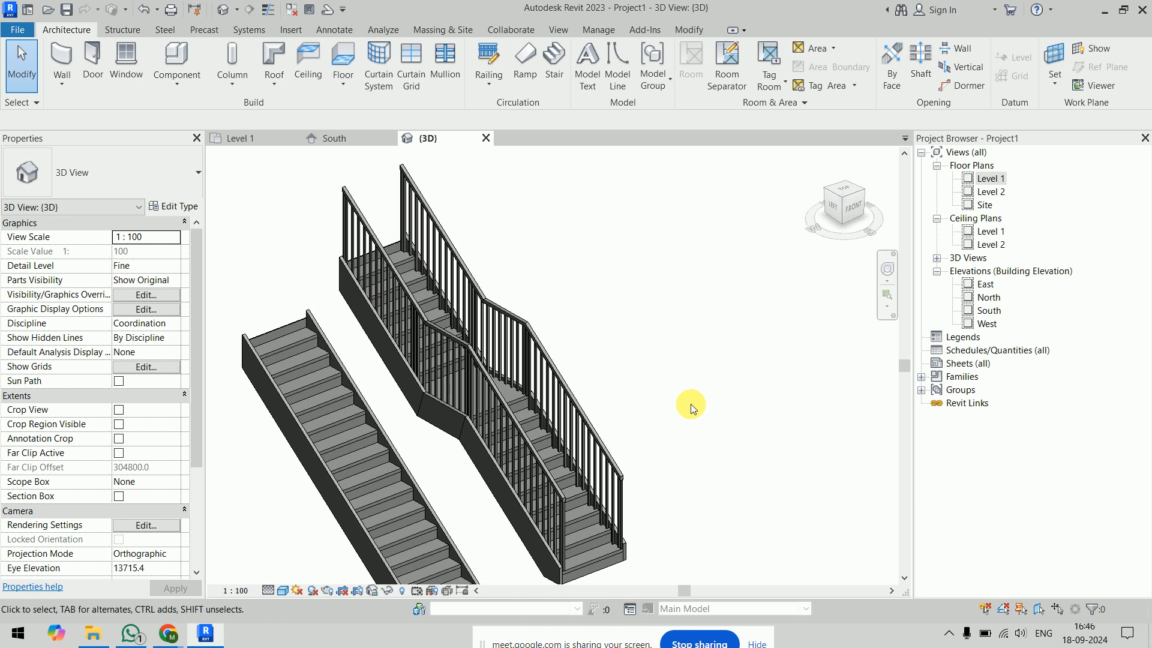
scroll(635, 451, up, 5)
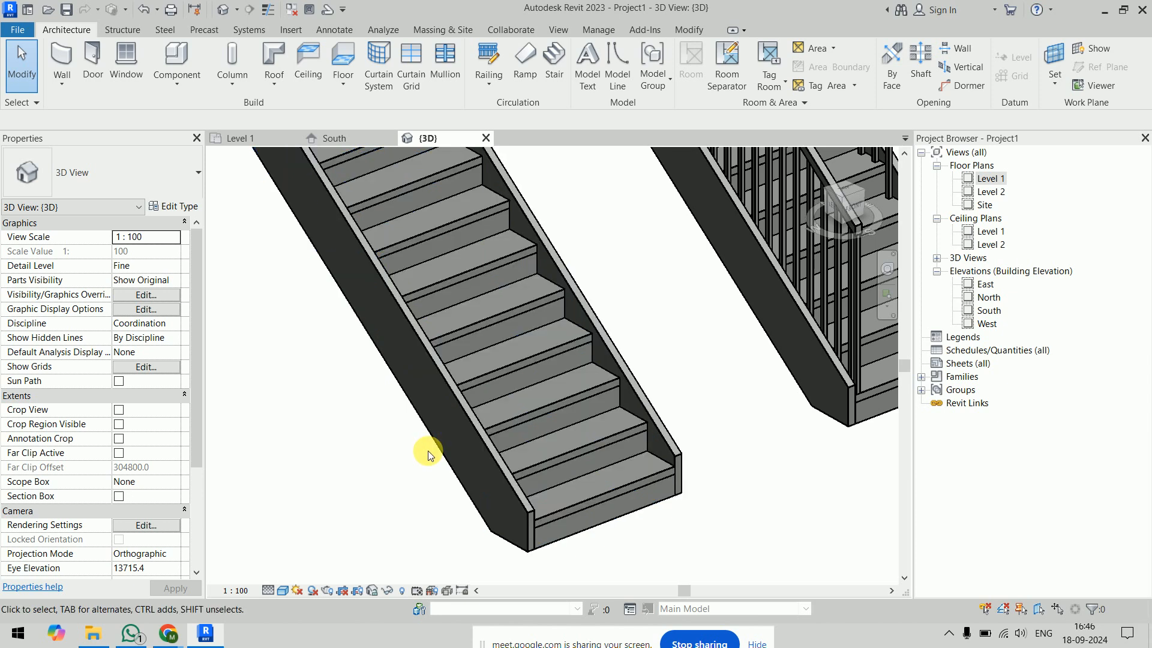
click(463, 419)
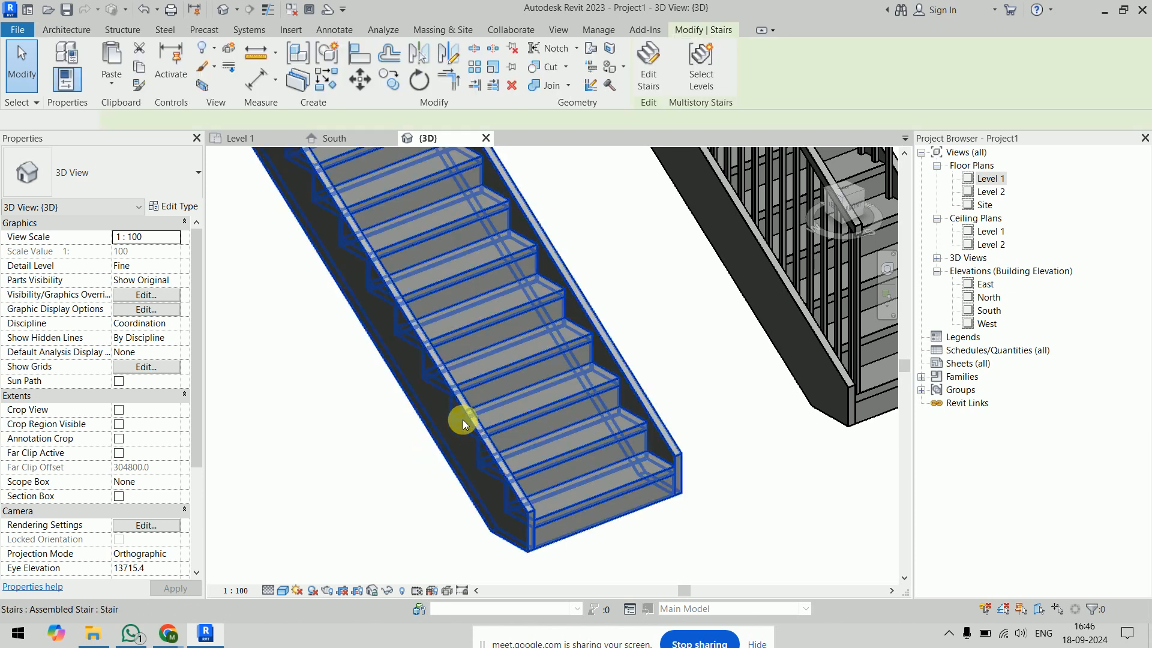
click(167, 206)
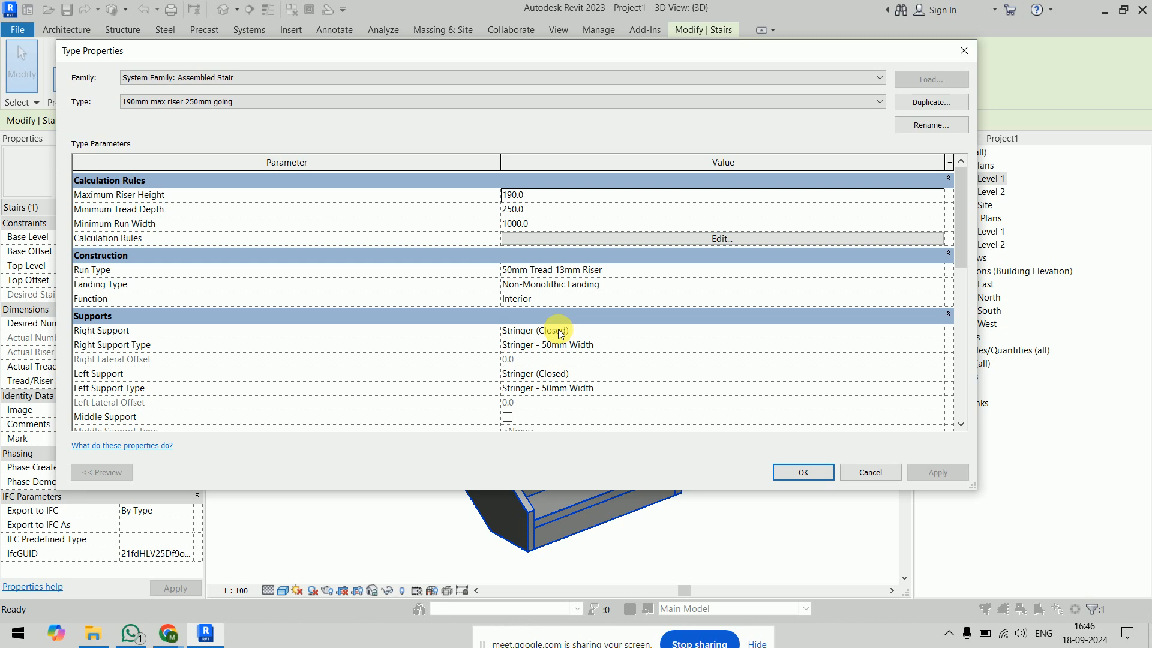
click(930, 373)
click(938, 373)
click(556, 411)
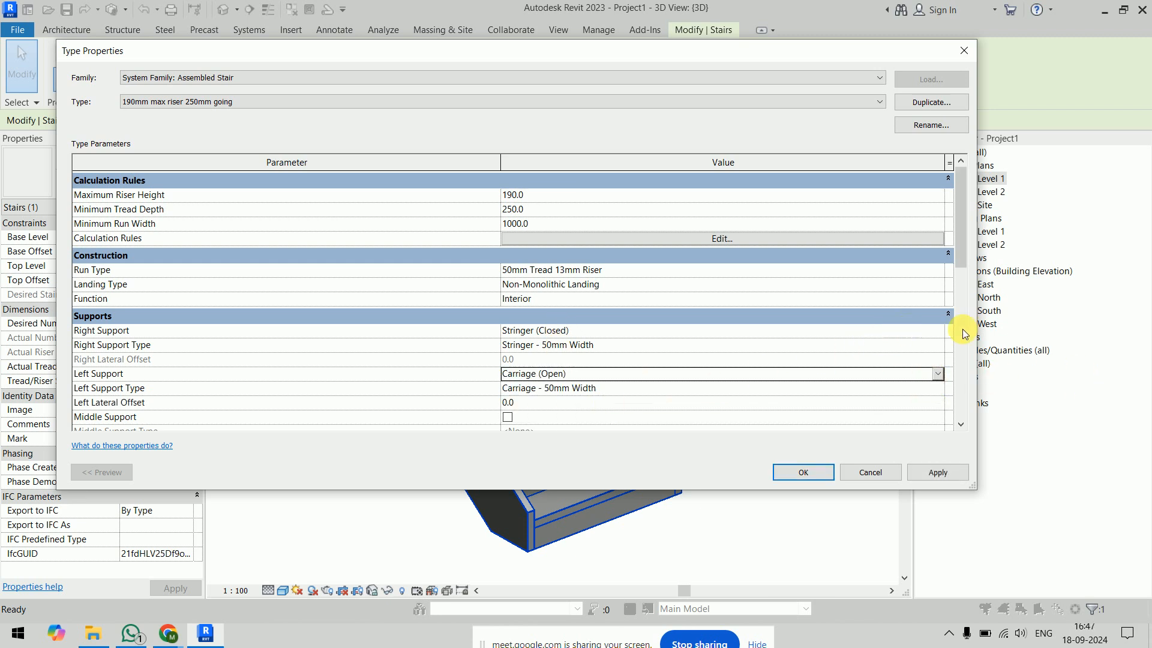
Set the stair type's Right Support to Carriage (Open) and apply the type changes.
click(941, 332)
click(940, 333)
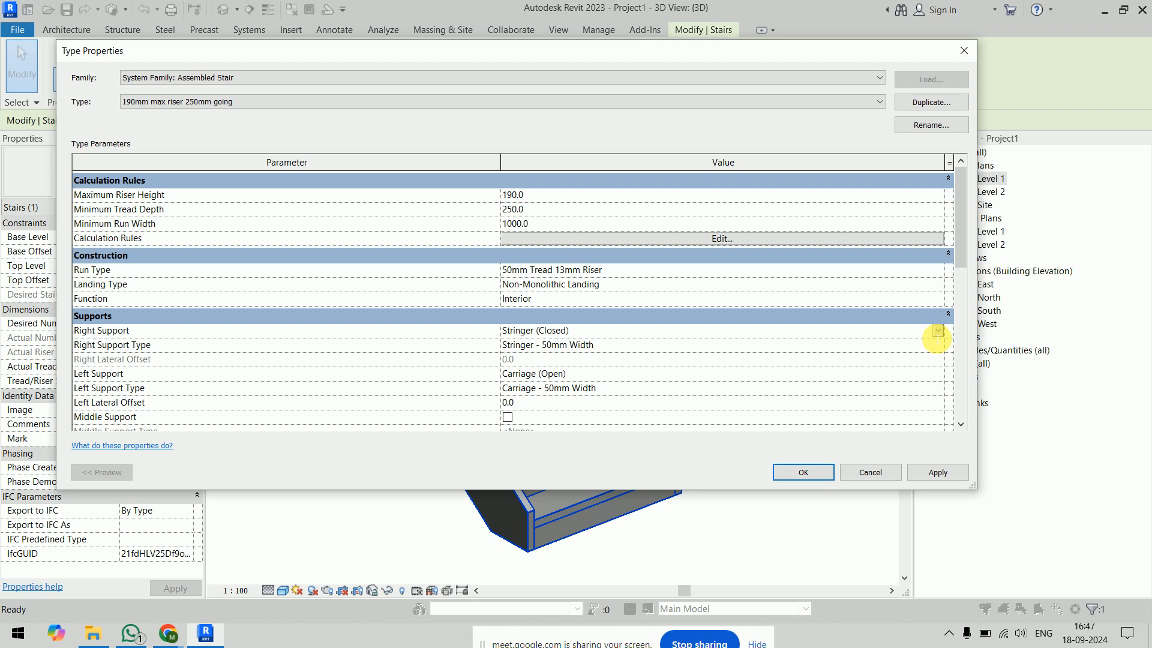
click(937, 335)
click(528, 367)
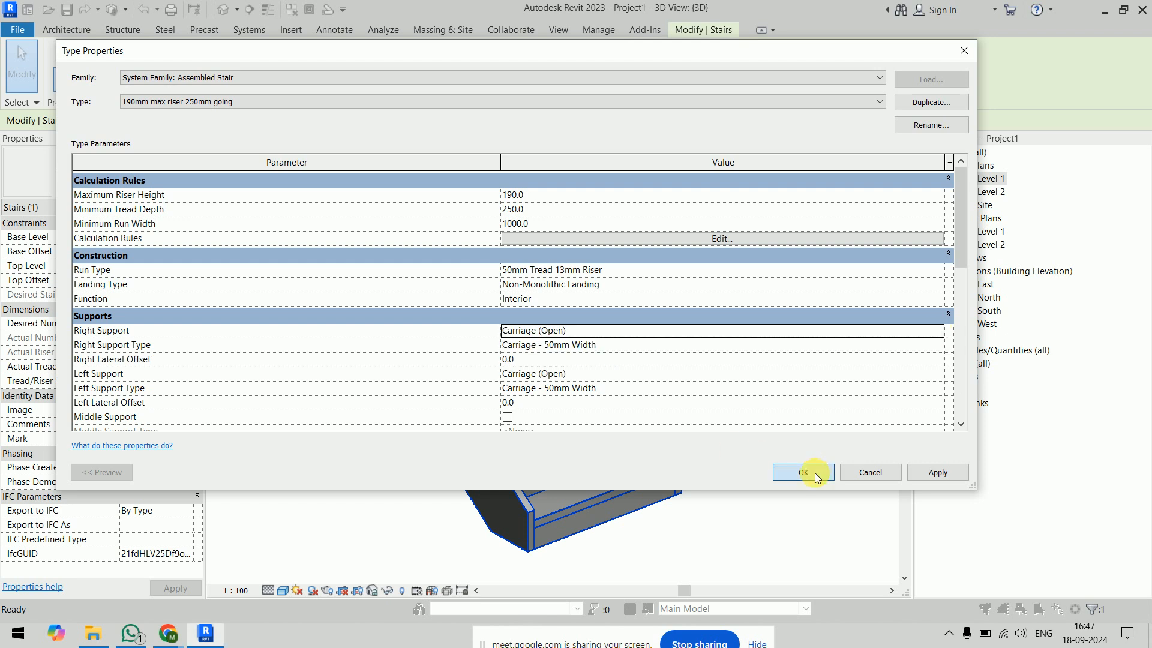
click(817, 475)
click(790, 536)
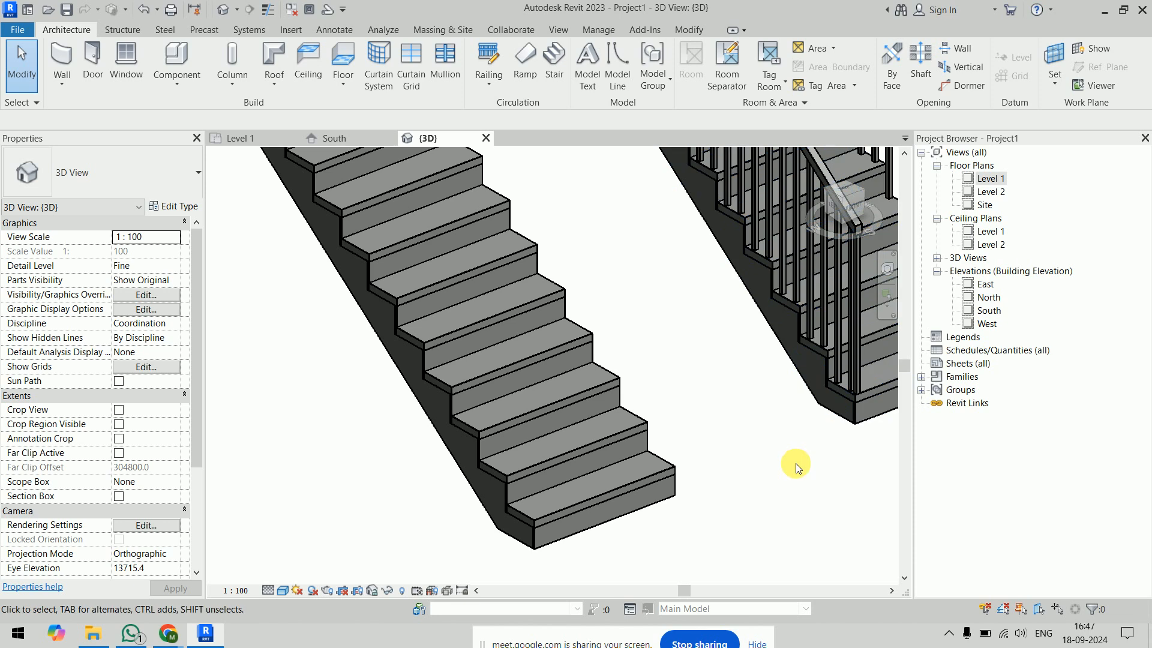
Reopen the type properties of the stair without railings and set Right Support to None.
scroll(795, 467, down, 3)
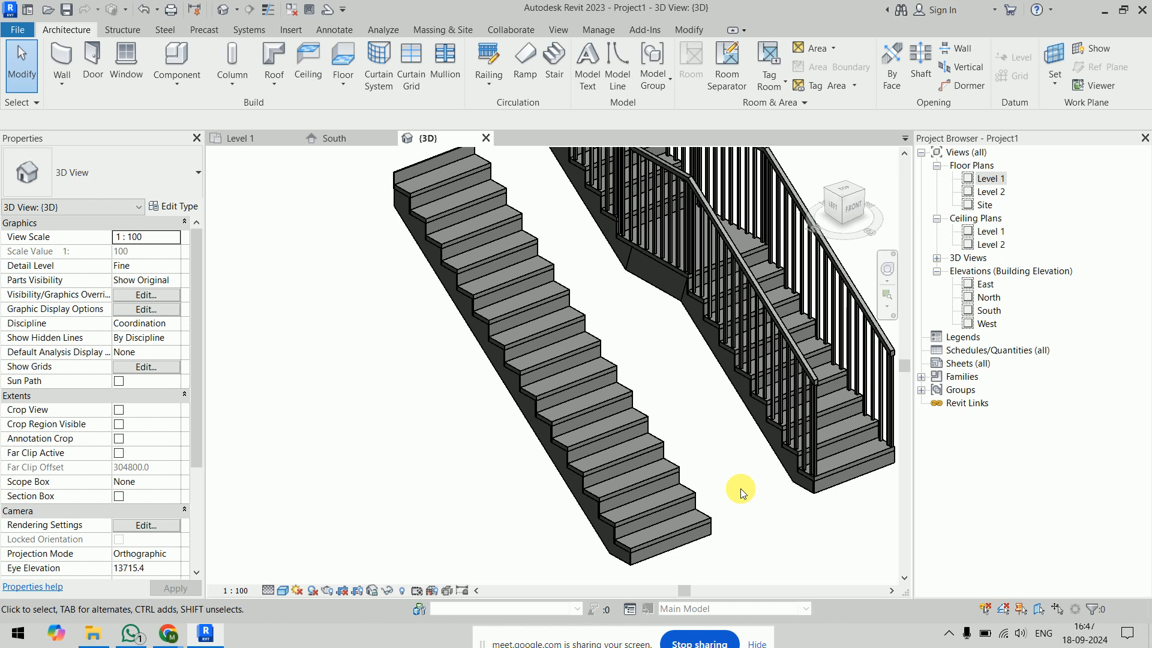
click(697, 531)
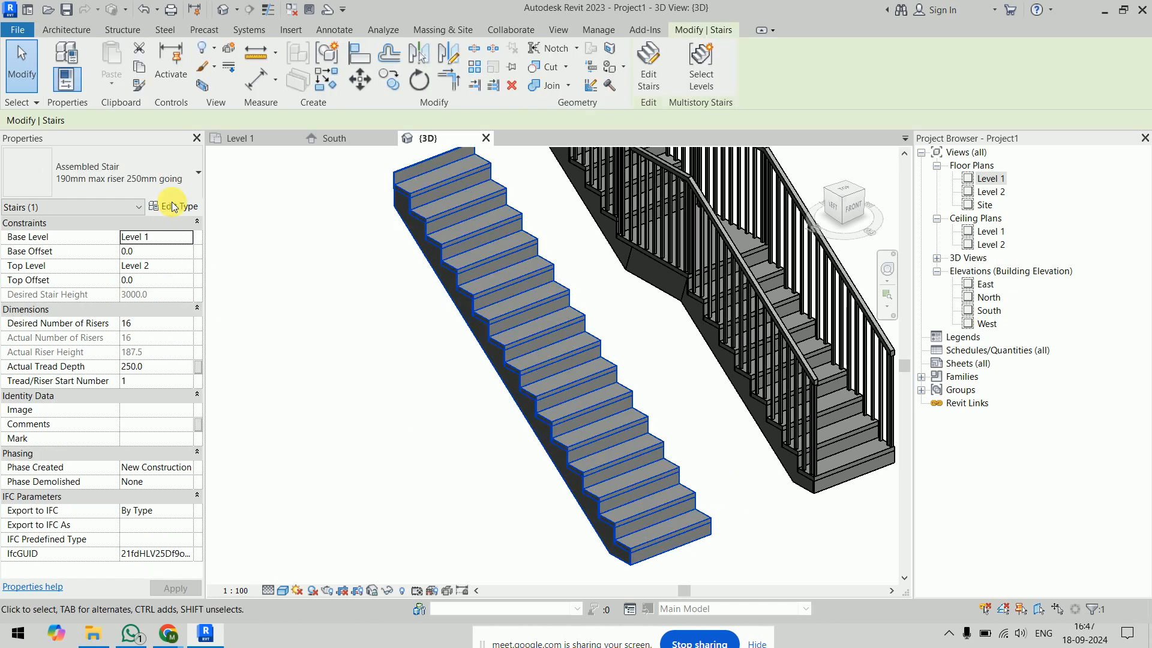
click(174, 206)
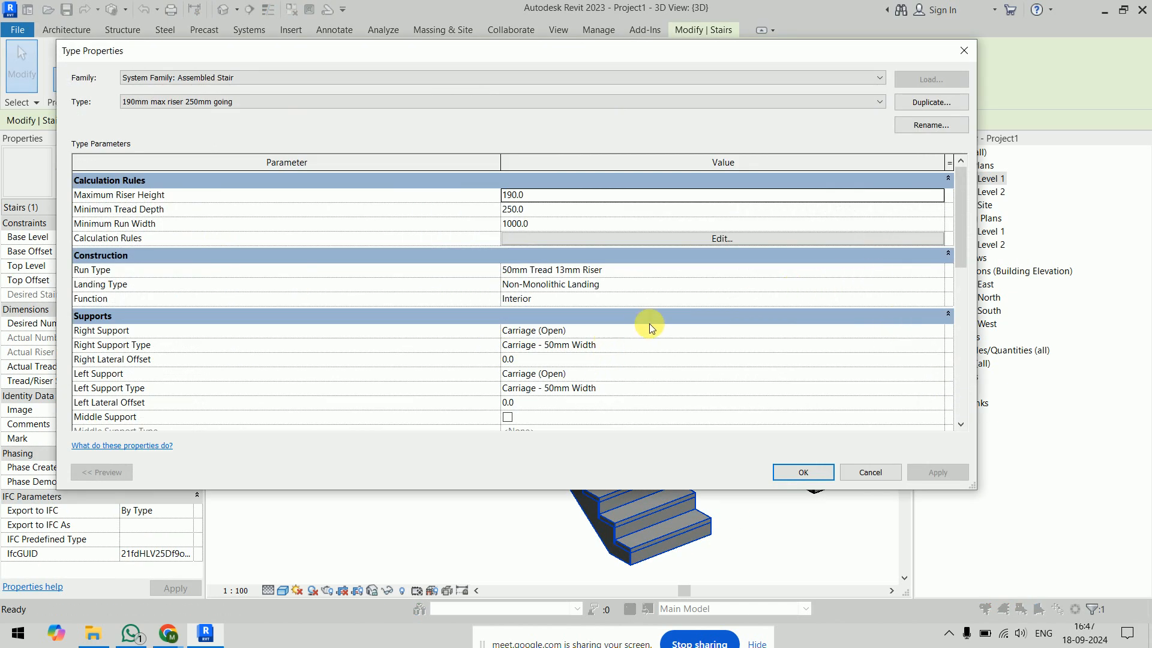
click(936, 330)
click(937, 330)
click(539, 345)
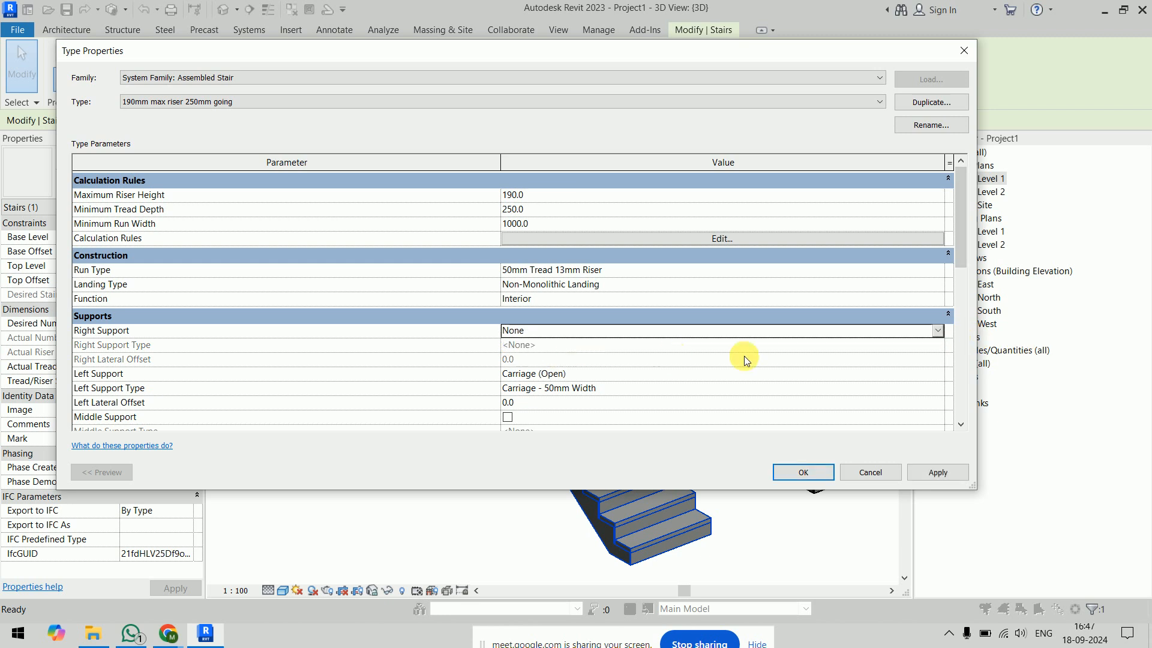
Set the stair type's Left Support to None, apply the type changes and deselect the stair.
click(934, 374)
click(936, 373)
click(574, 392)
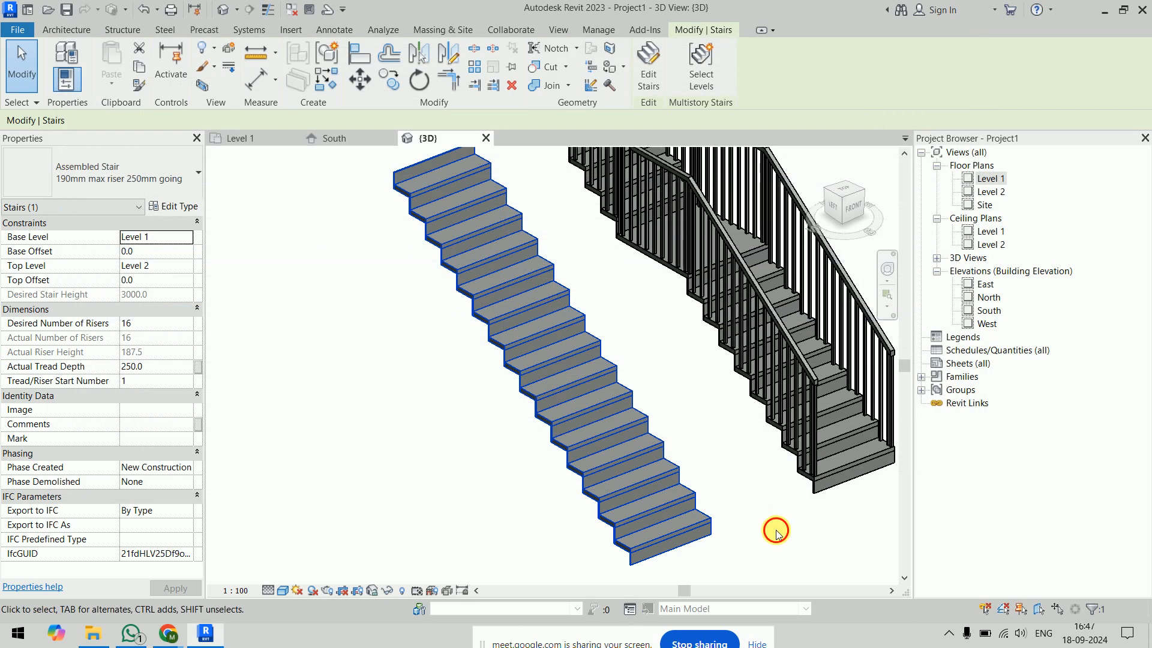
click(776, 530)
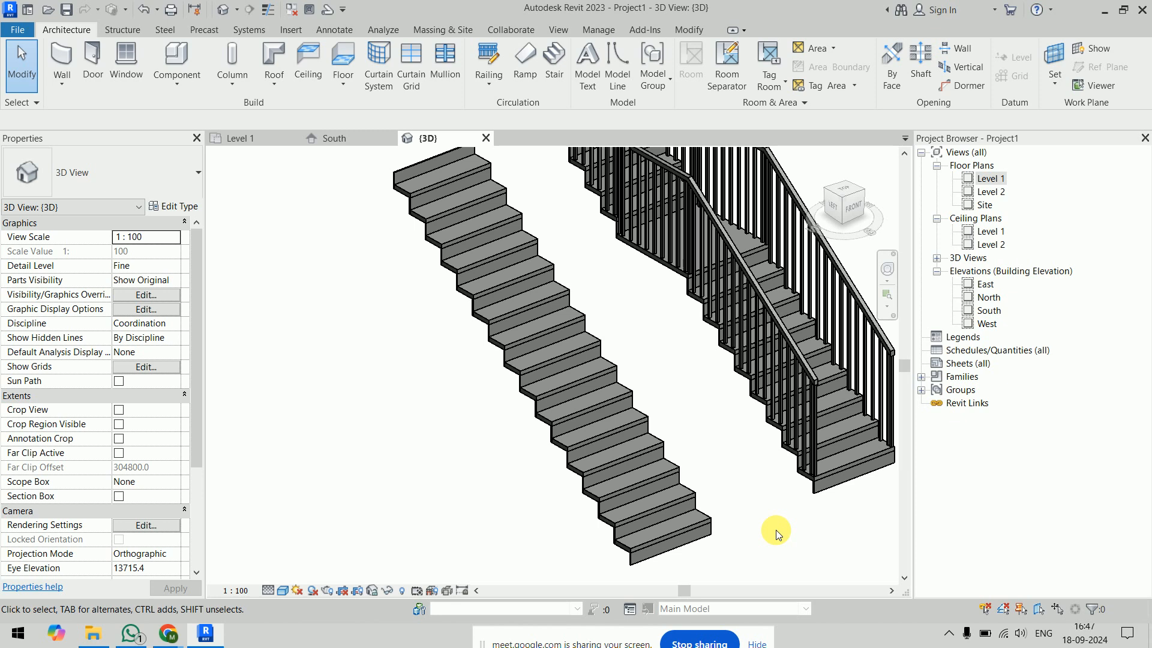
Delete the railings from the stair with the landing in the 3D view.
scroll(776, 530, down, 1)
shift+middle_drag(724, 515, 608, 451)
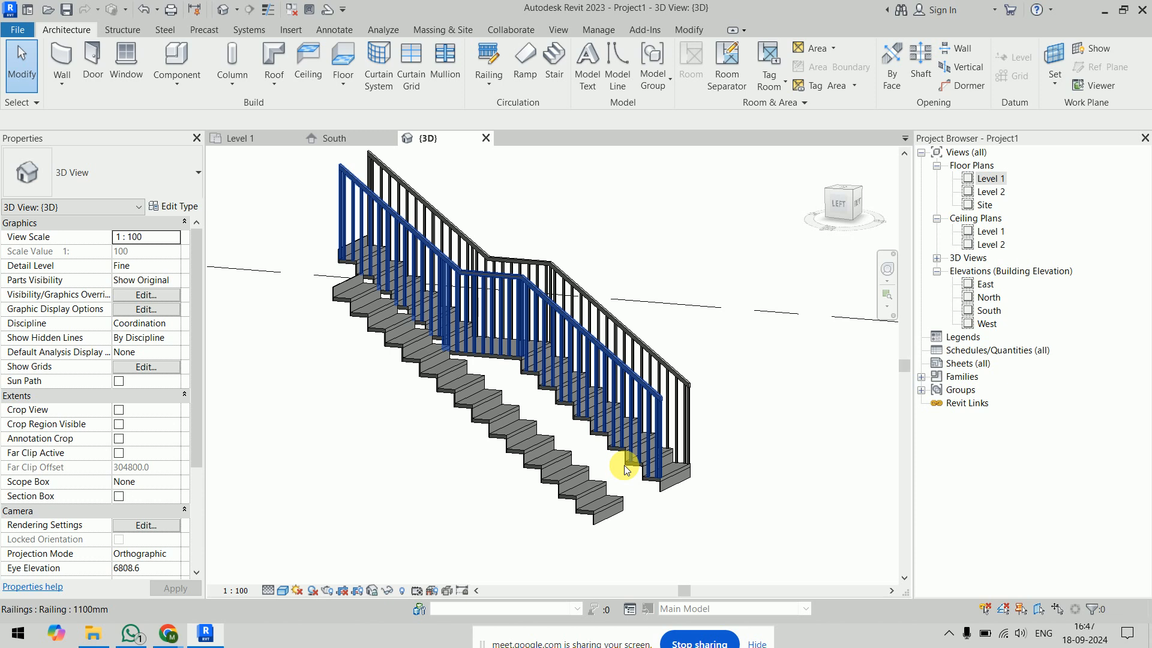
middle_drag(682, 534, 743, 394)
click(708, 399)
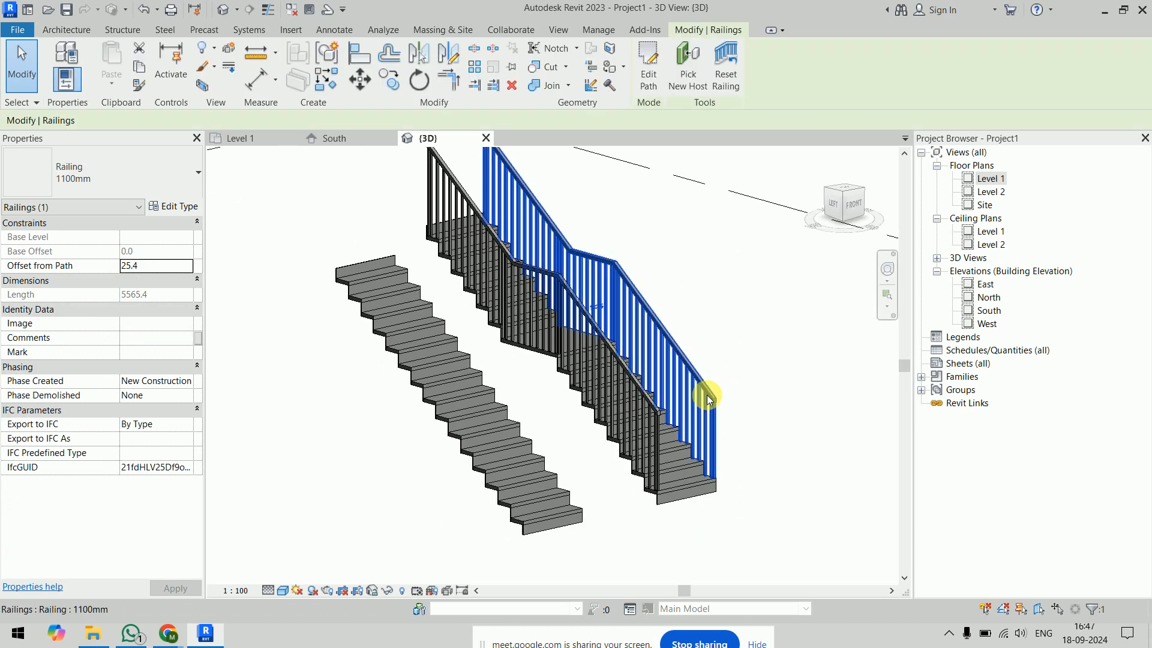
key(Delete)
Open the type properties of the stair without a landing, enable Middle Support and apply the change.
middle_drag(661, 382, 748, 300)
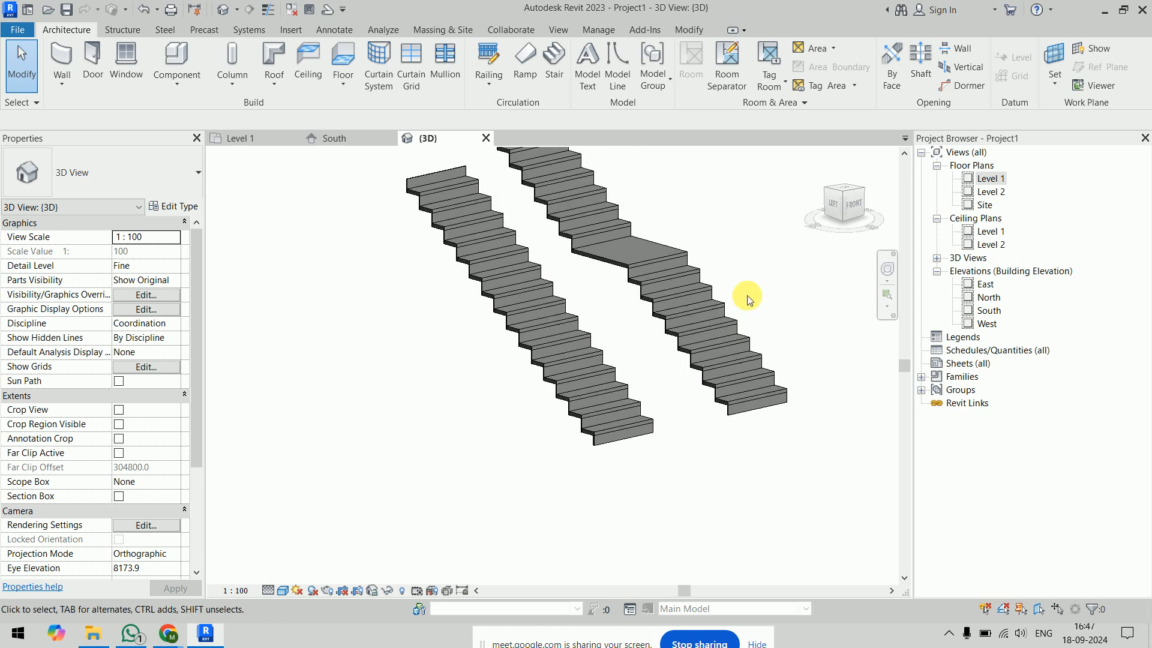
shift+middle_drag(679, 432, 668, 486)
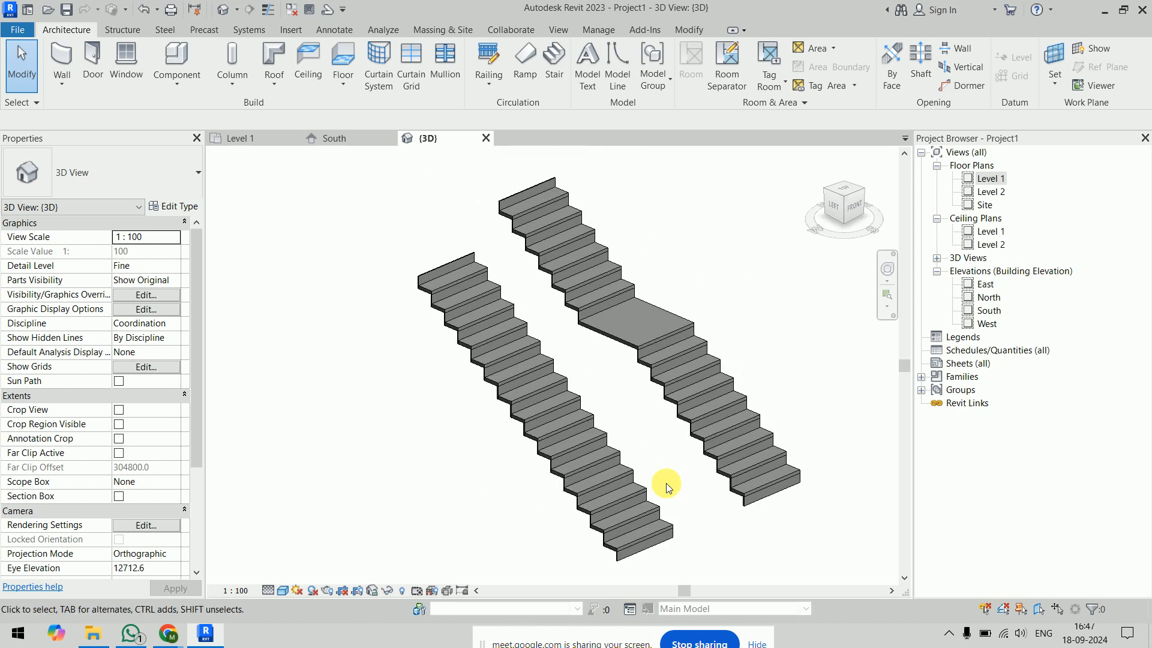
click(597, 504)
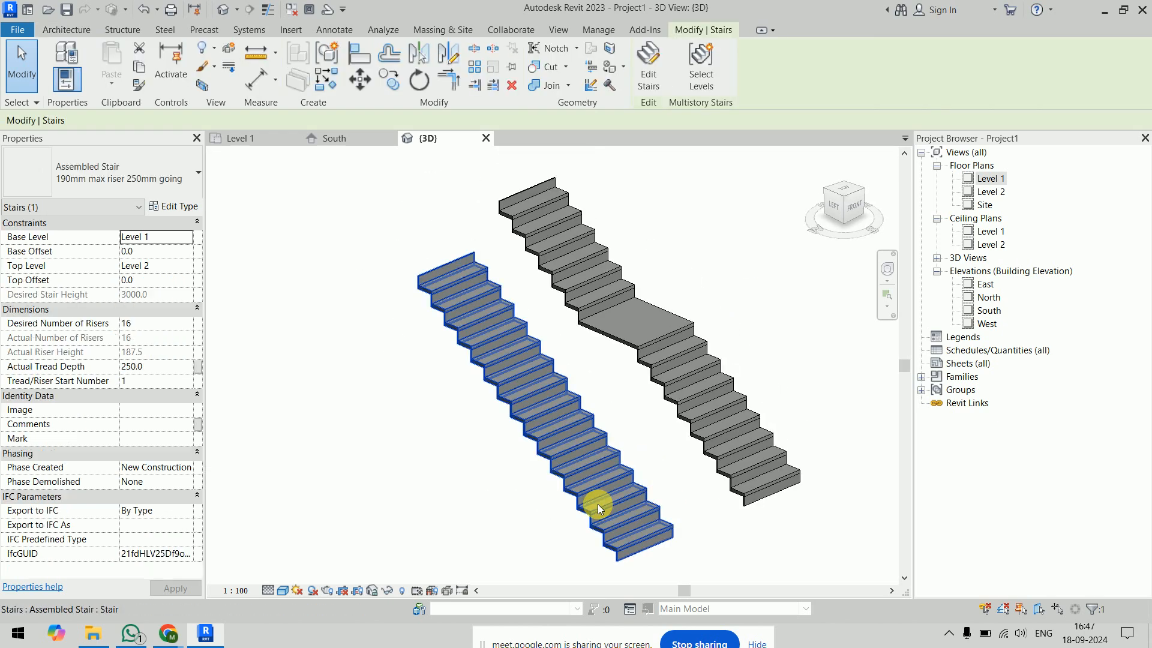
click(174, 207)
scroll(779, 272, down, 5)
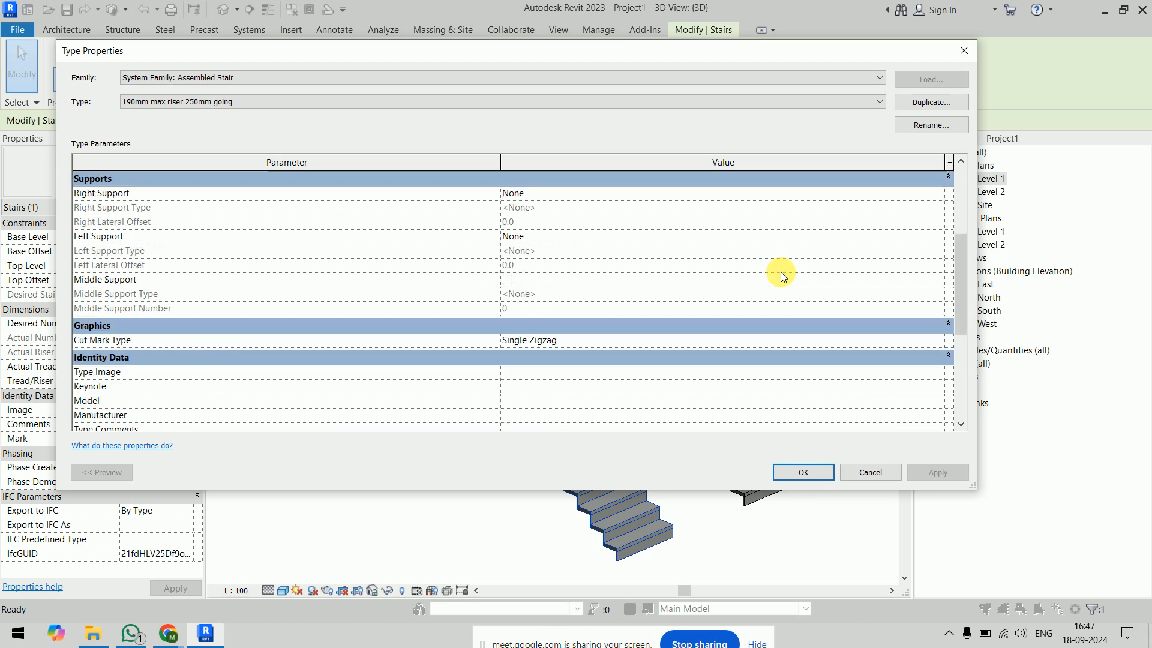
scroll(755, 282, up, 2)
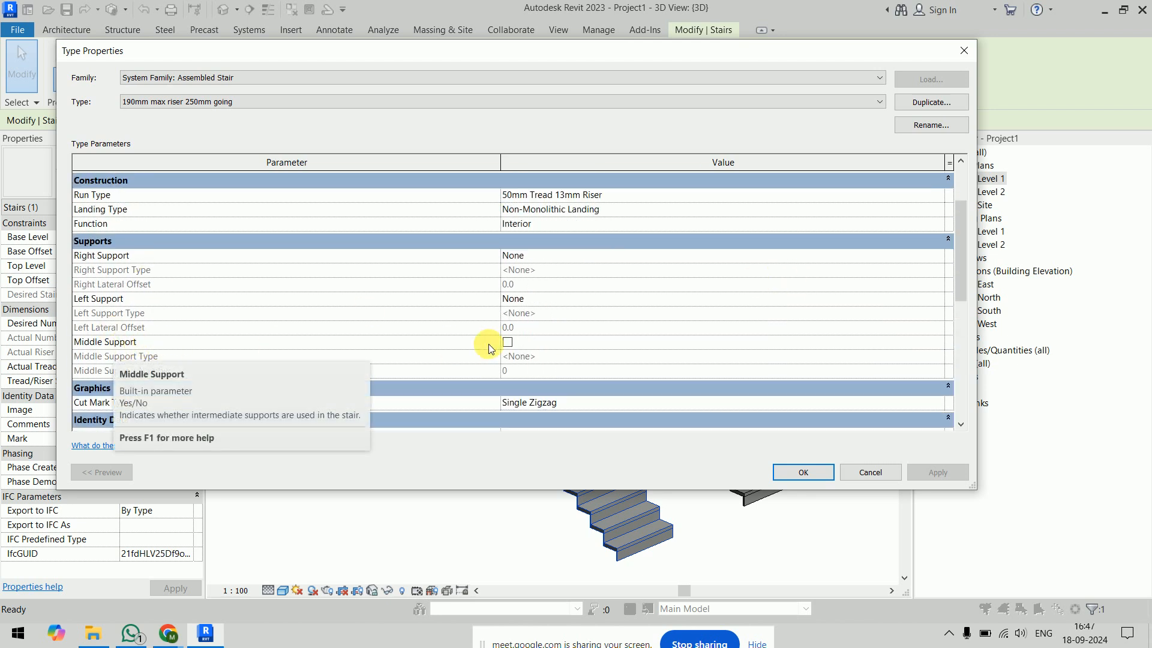
click(509, 343)
click(509, 342)
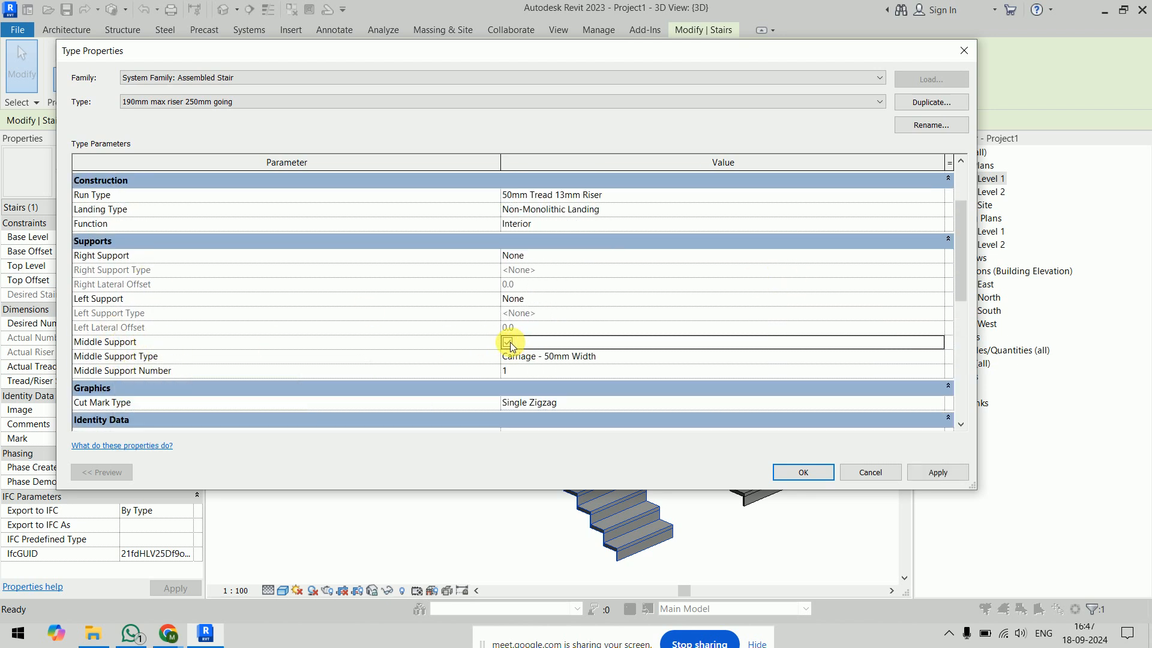
click(786, 475)
View the stairs' middle supports from below, then delete both stairs.
shift+middle_drag(784, 545, 648, 389)
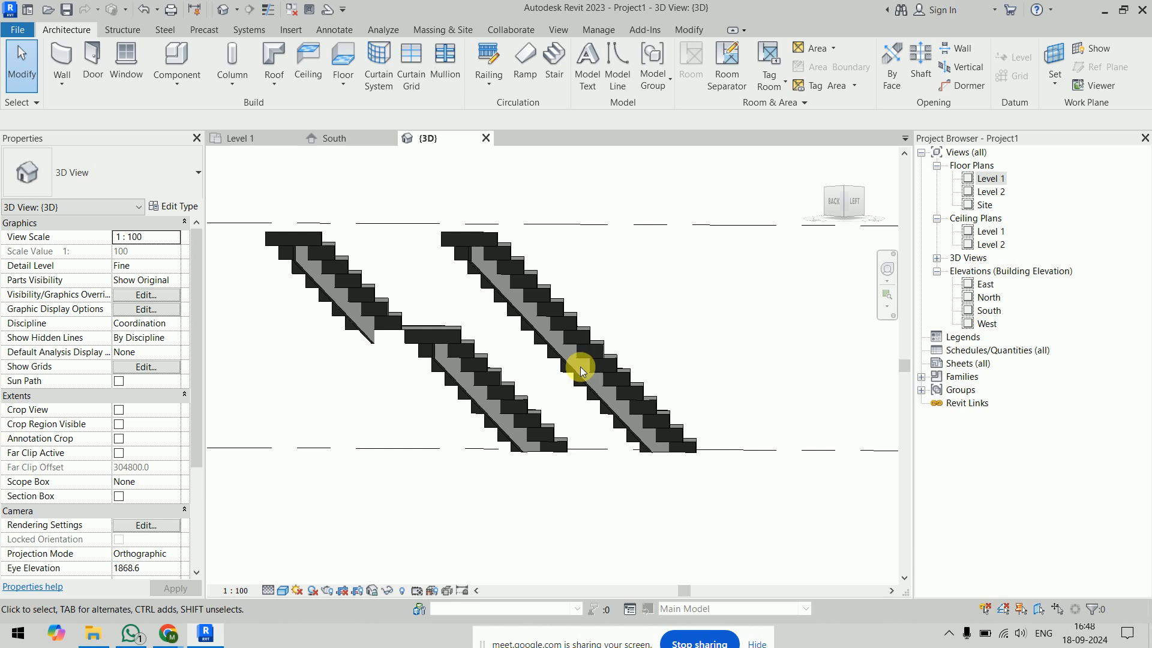
shift+middle_drag(574, 340, 537, 272)
drag(454, 264, 769, 539)
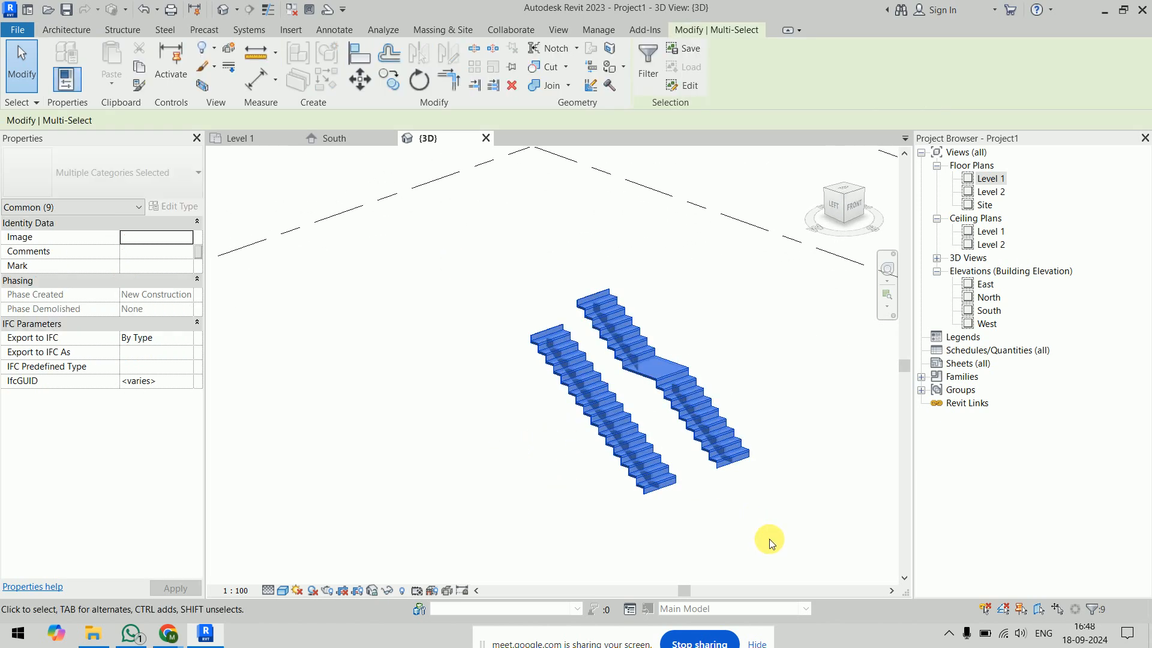
key(Delete)
On the Level 1 floor plan, draw a straight vertical 16-riser run, finish the stair and show it in the 3D view.
double_click(1003, 178)
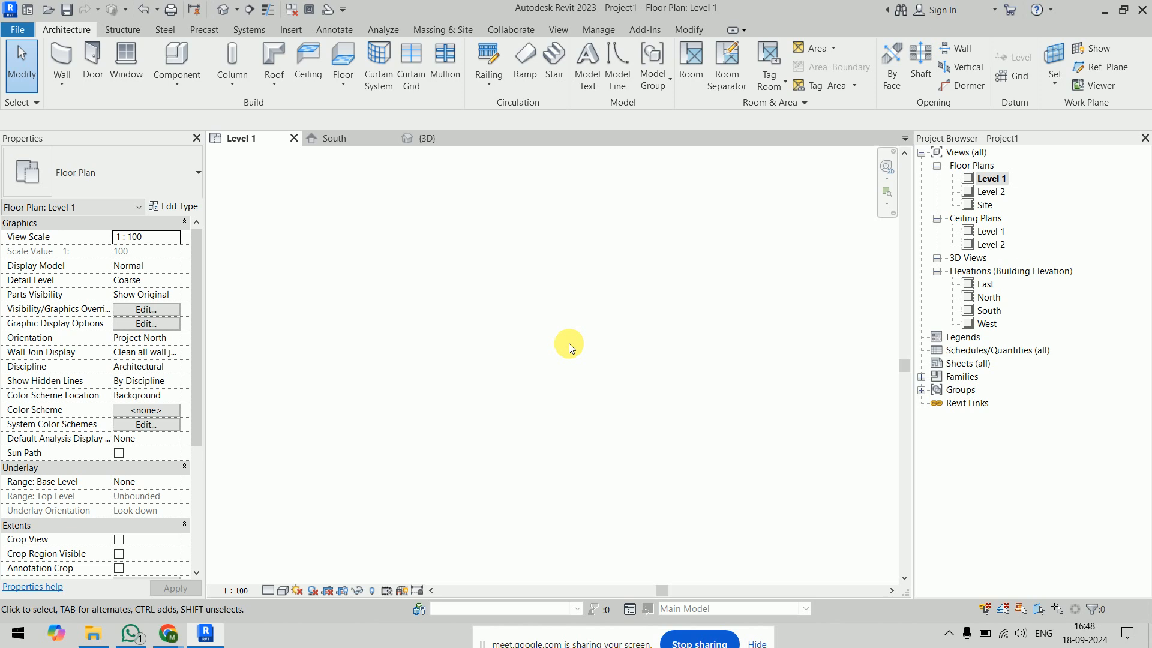
middle_drag(589, 333, 595, 384)
click(551, 80)
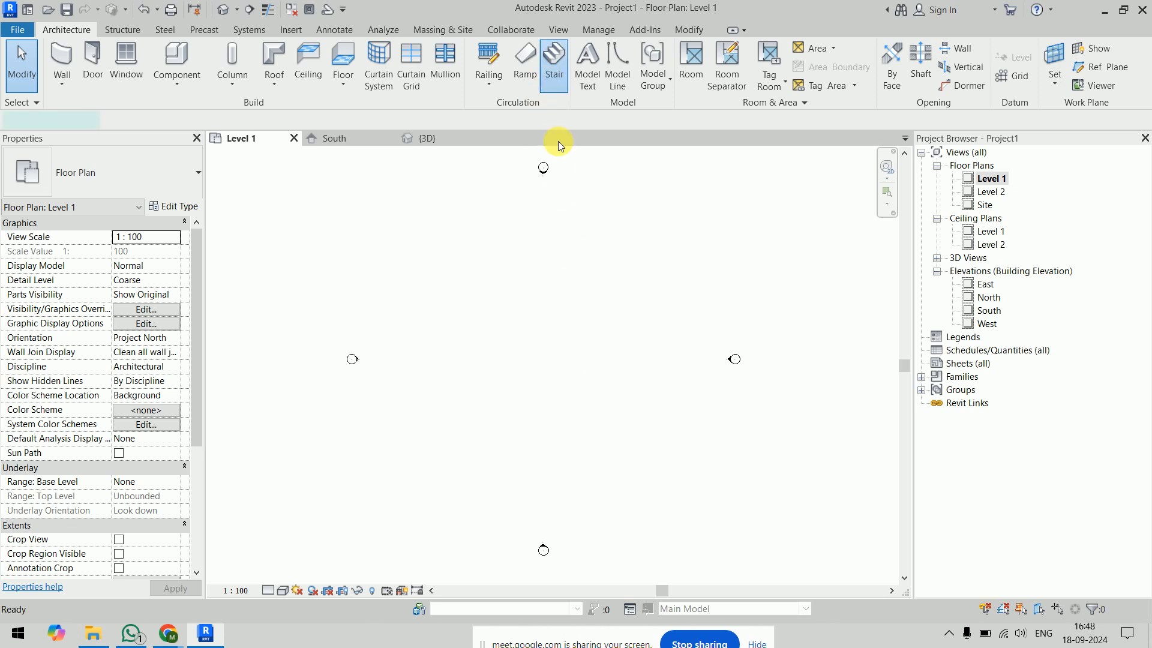
click(538, 420)
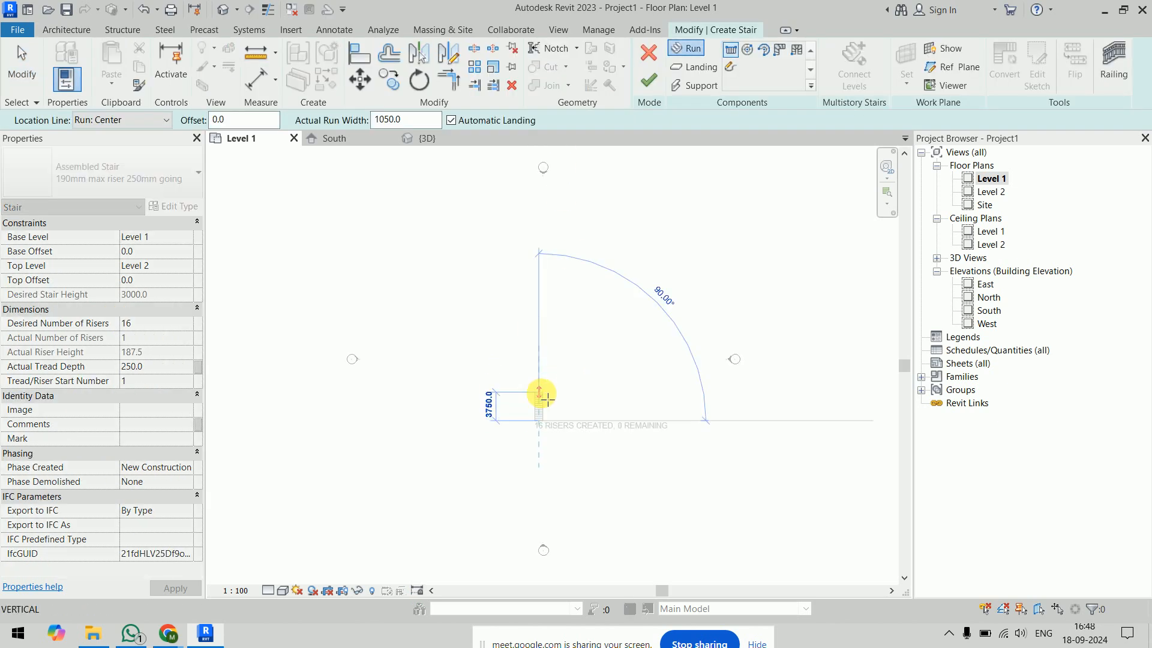
click(536, 374)
key(Escape)
click(648, 80)
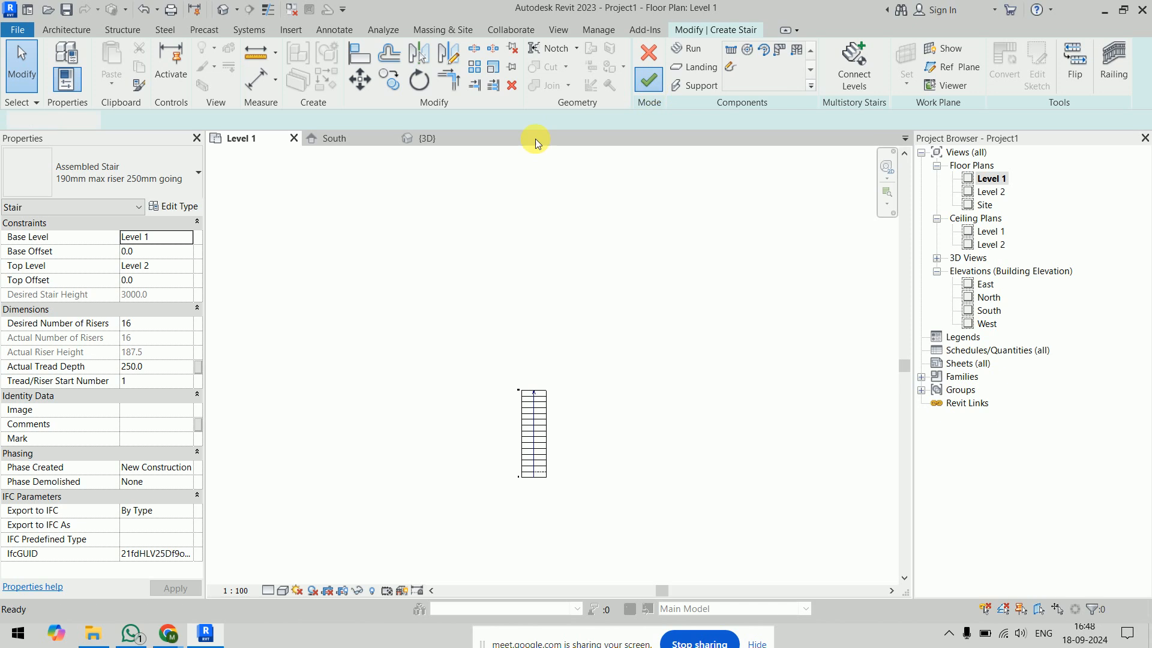
click(441, 139)
scroll(728, 530, down, 2)
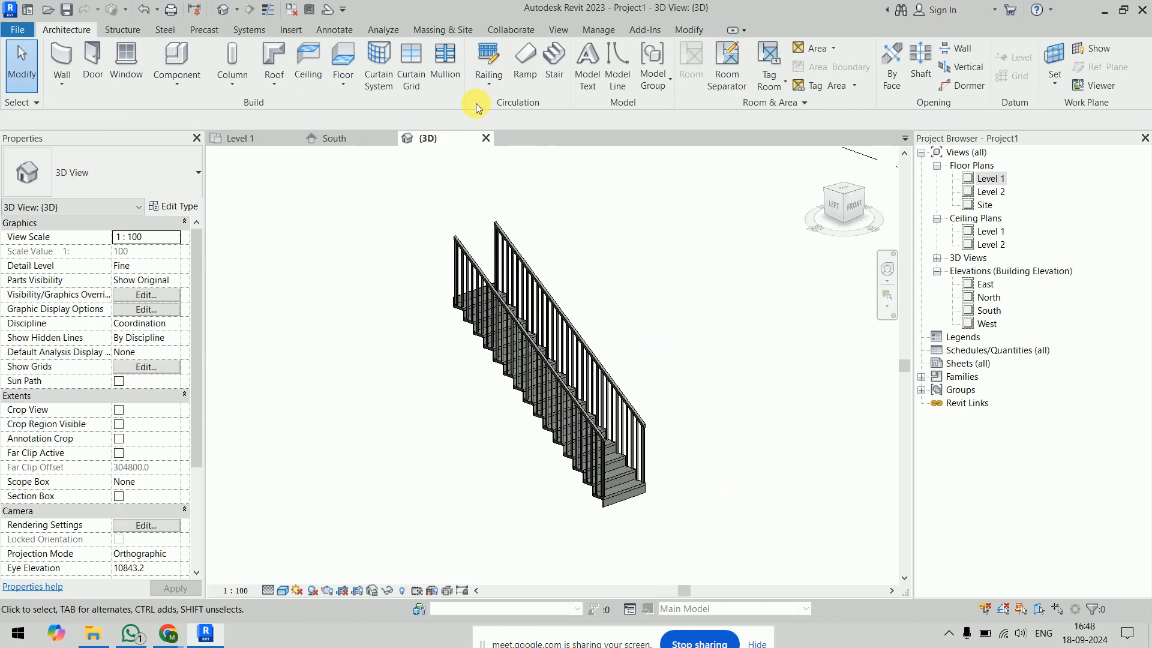
click(552, 60)
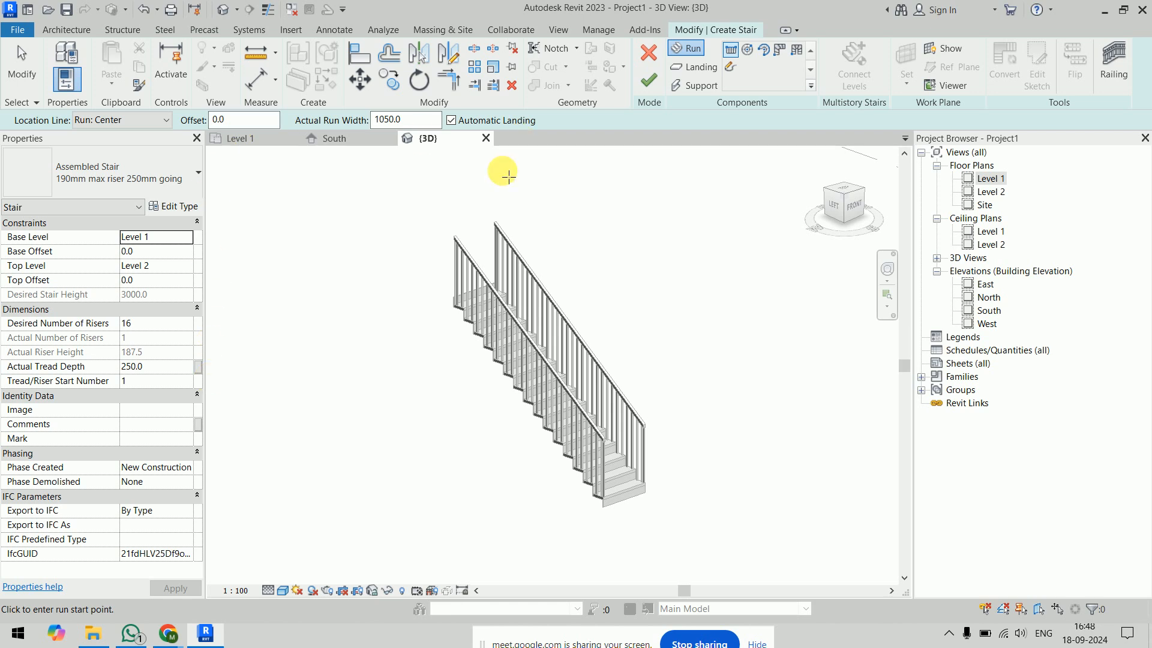
click(1114, 66)
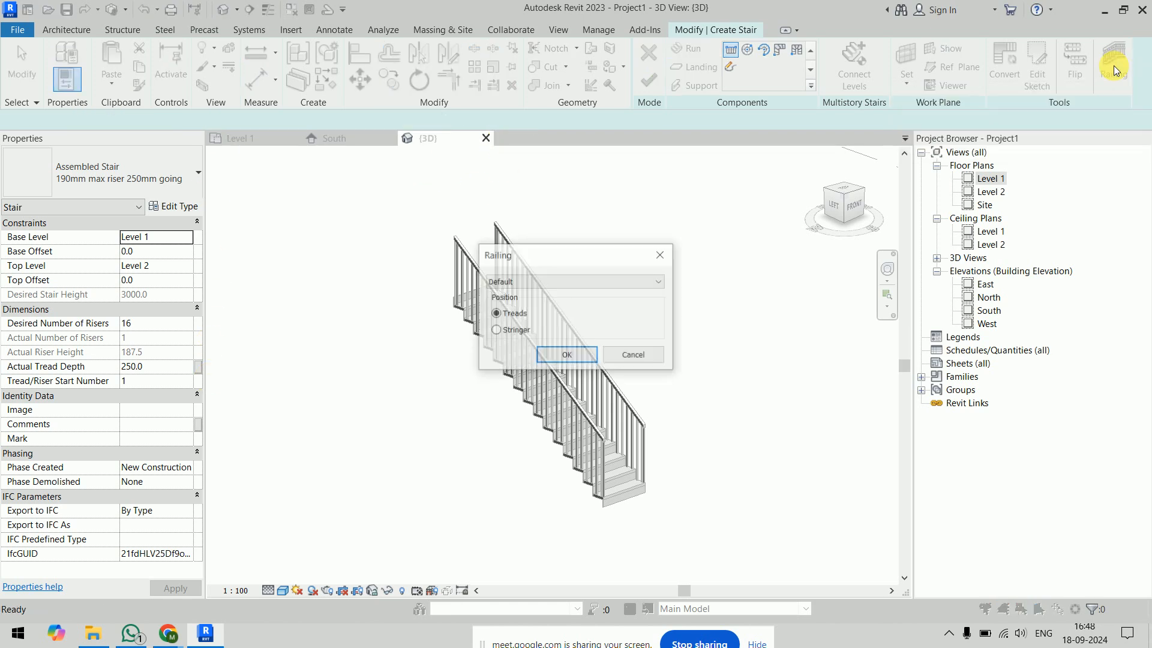
click(541, 282)
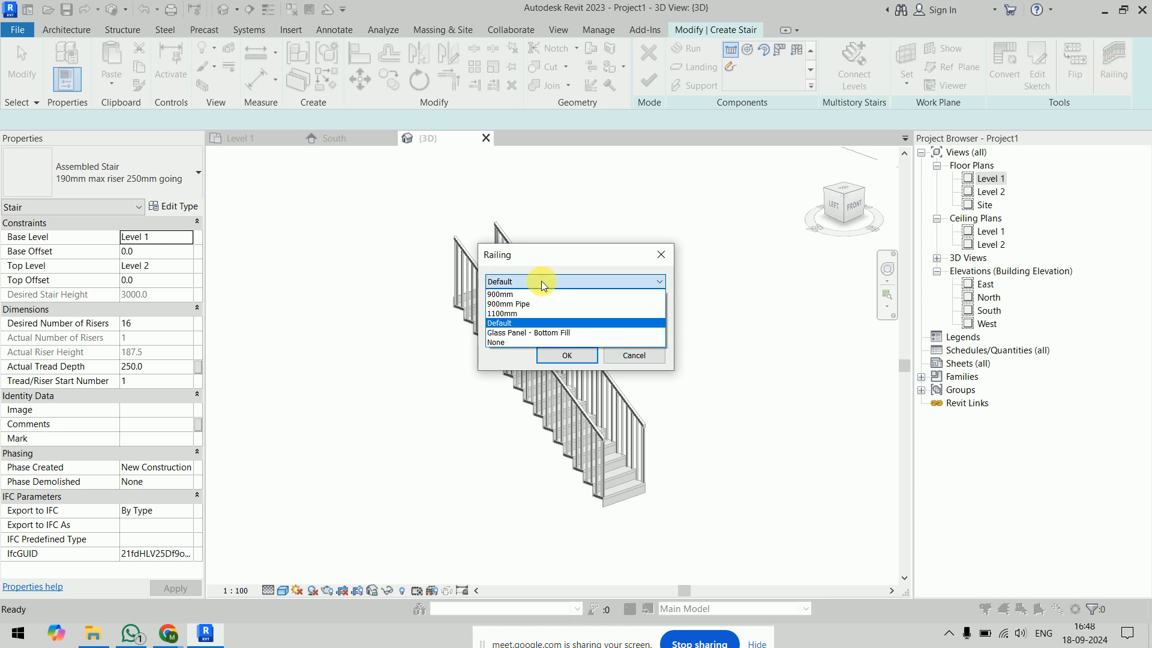
click(527, 339)
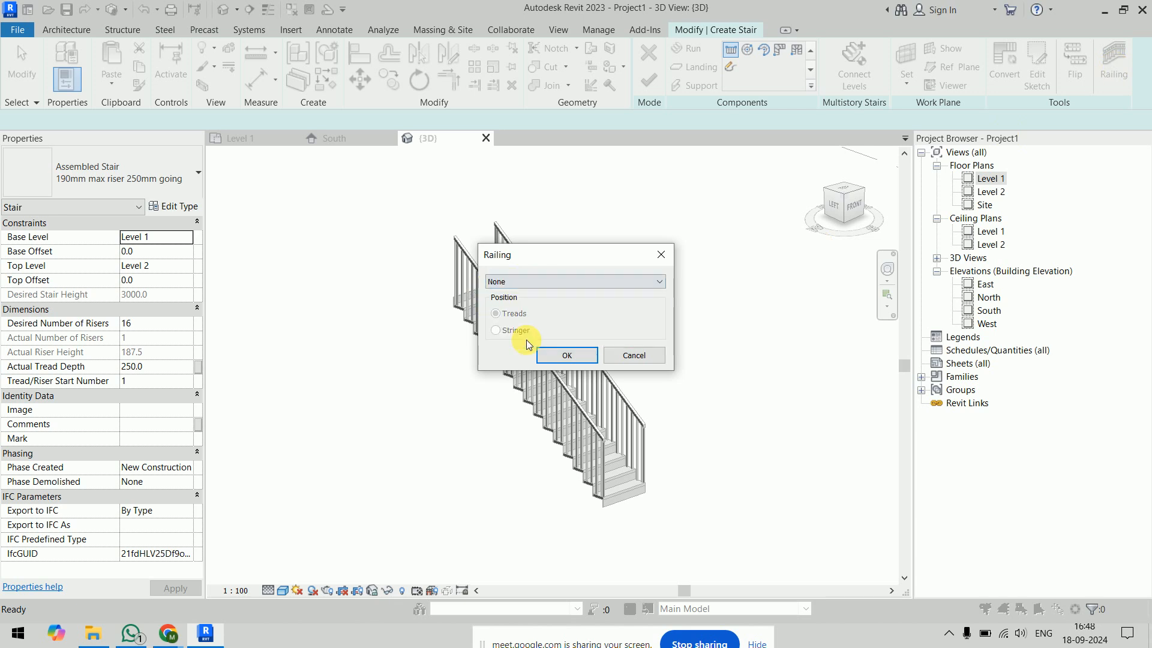
click(636, 354)
click(649, 79)
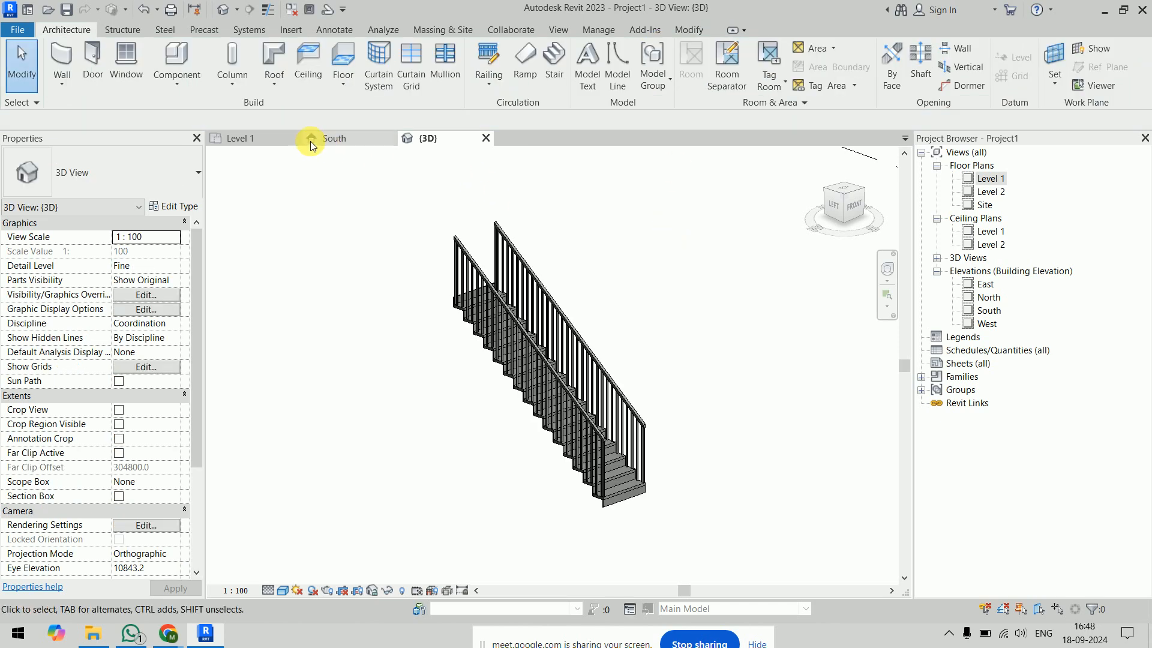
Start a new stair on the Level 1 floor plan and set its railing type to None.
click(258, 142)
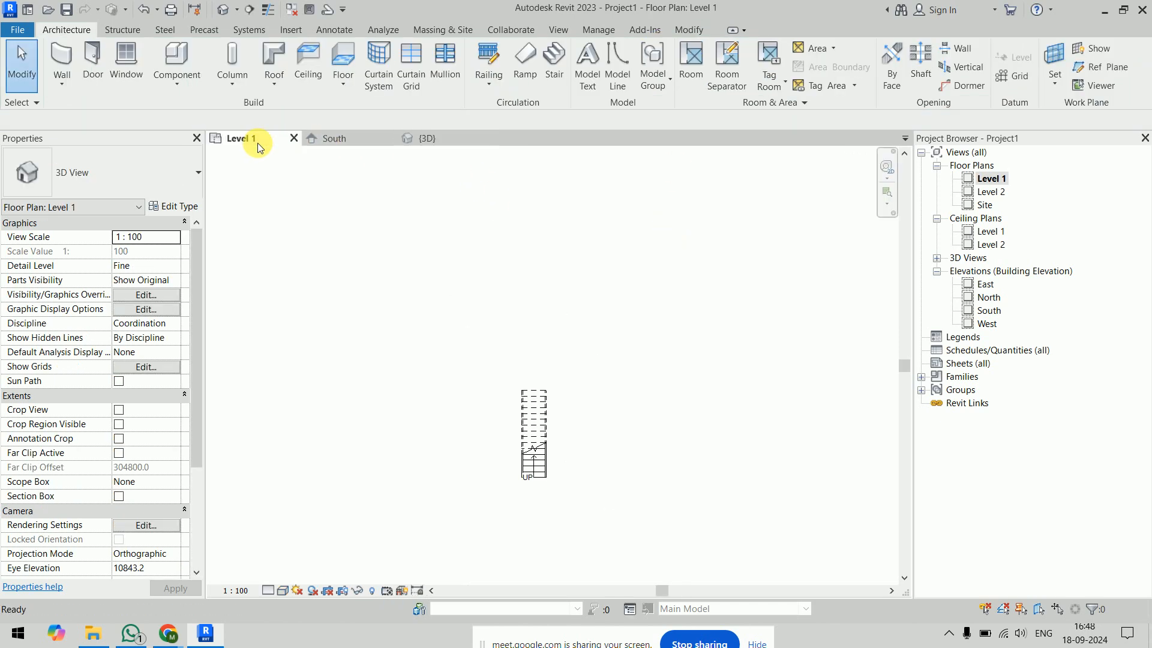
click(552, 74)
click(1113, 66)
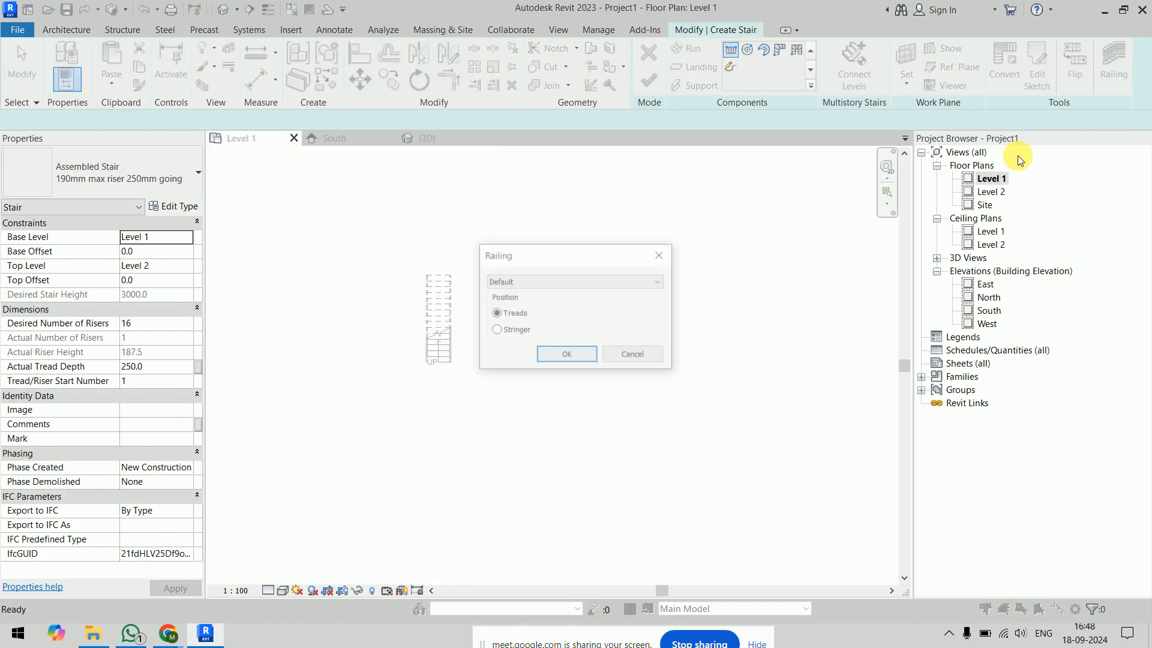
click(623, 287)
click(575, 344)
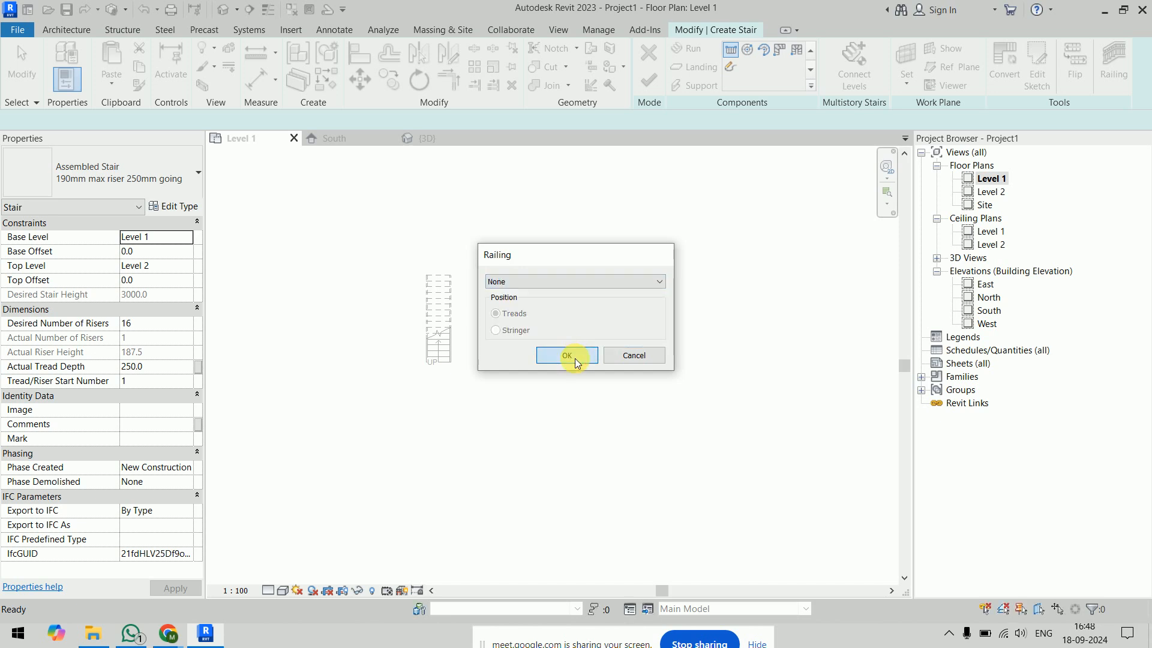
click(567, 356)
Draw a straight vertical 16-riser run beside the existing stair and finish the stair.
click(609, 411)
click(600, 276)
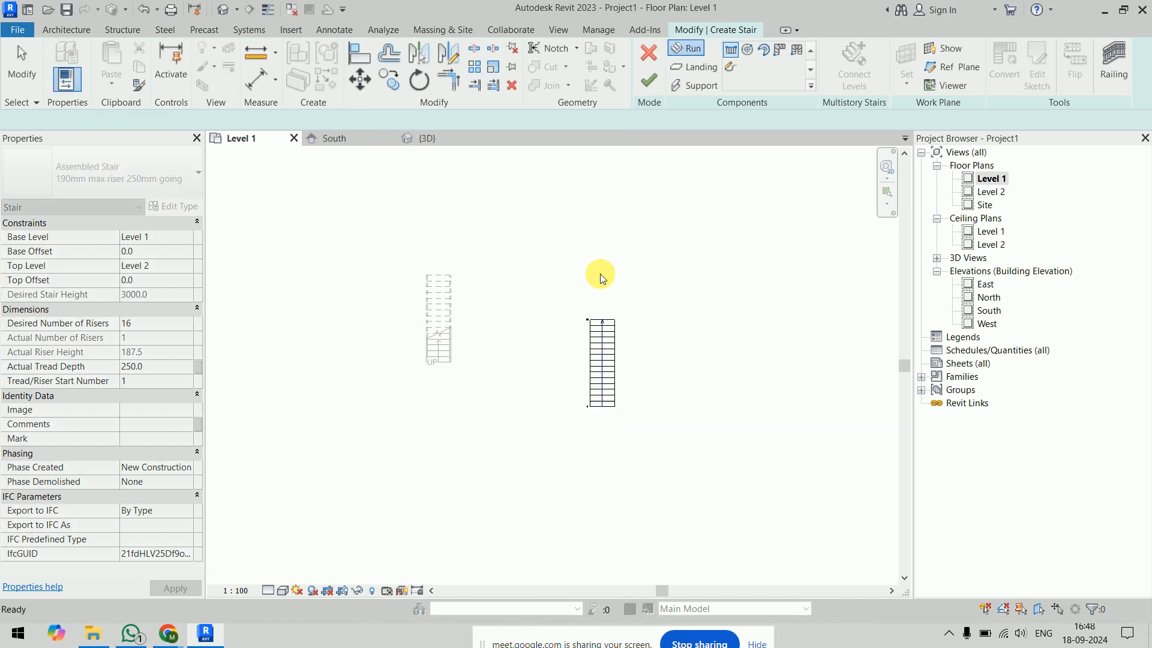
click(715, 78)
In the 3D view, delete the stair that has railings together with its railings.
click(447, 140)
shift+middle_drag(605, 340, 663, 348)
scroll(662, 348, down, 4)
drag(334, 296, 689, 514)
click(557, 509)
drag(394, 273, 566, 524)
key(Delete)
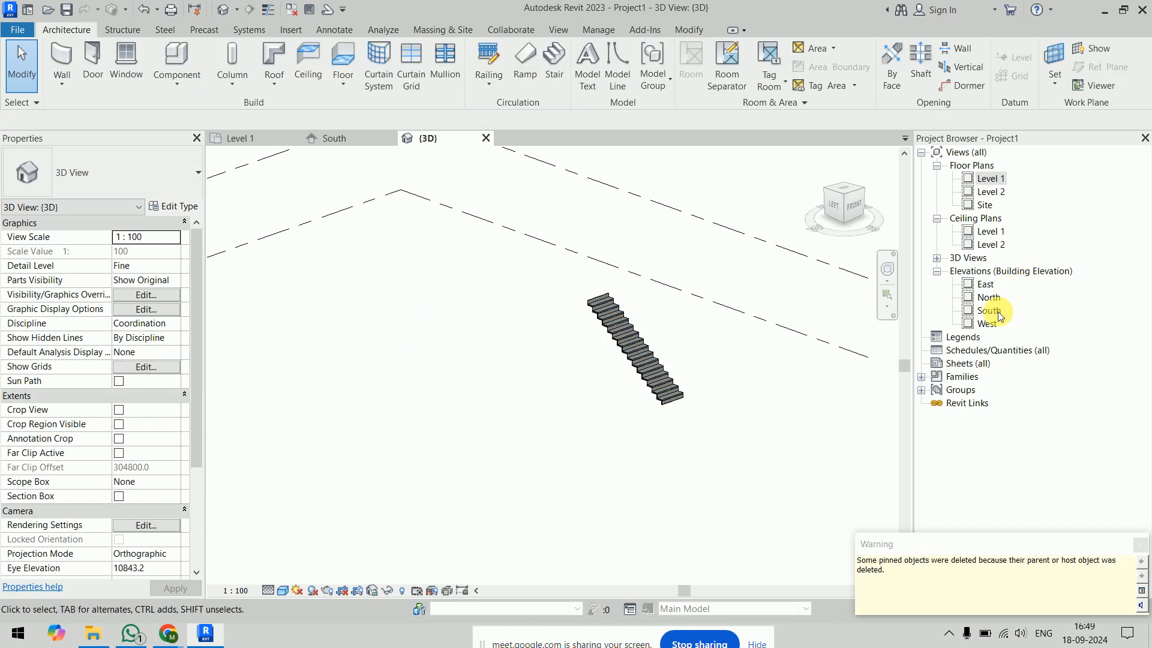
Select the remaining stair without railings and open its type properties.
scroll(678, 353, up, 3)
click(579, 413)
shift+middle_drag(542, 484, 534, 512)
scroll(672, 464, up, 3)
click(697, 438)
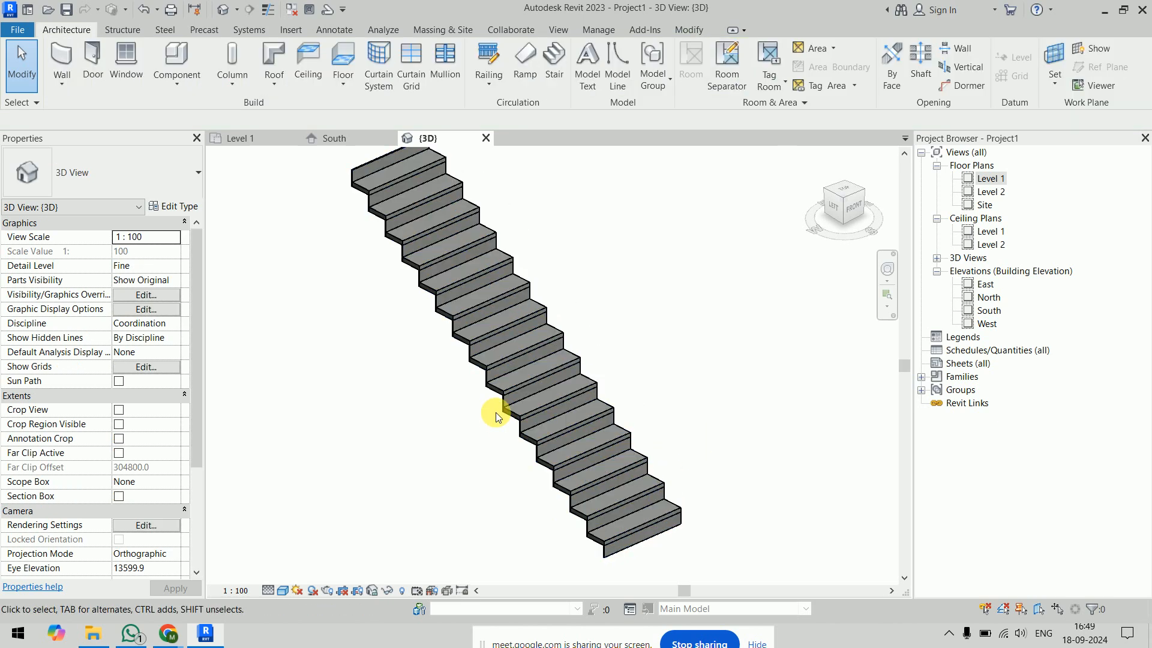
scroll(500, 406, up, 3)
scroll(598, 412, down, 2)
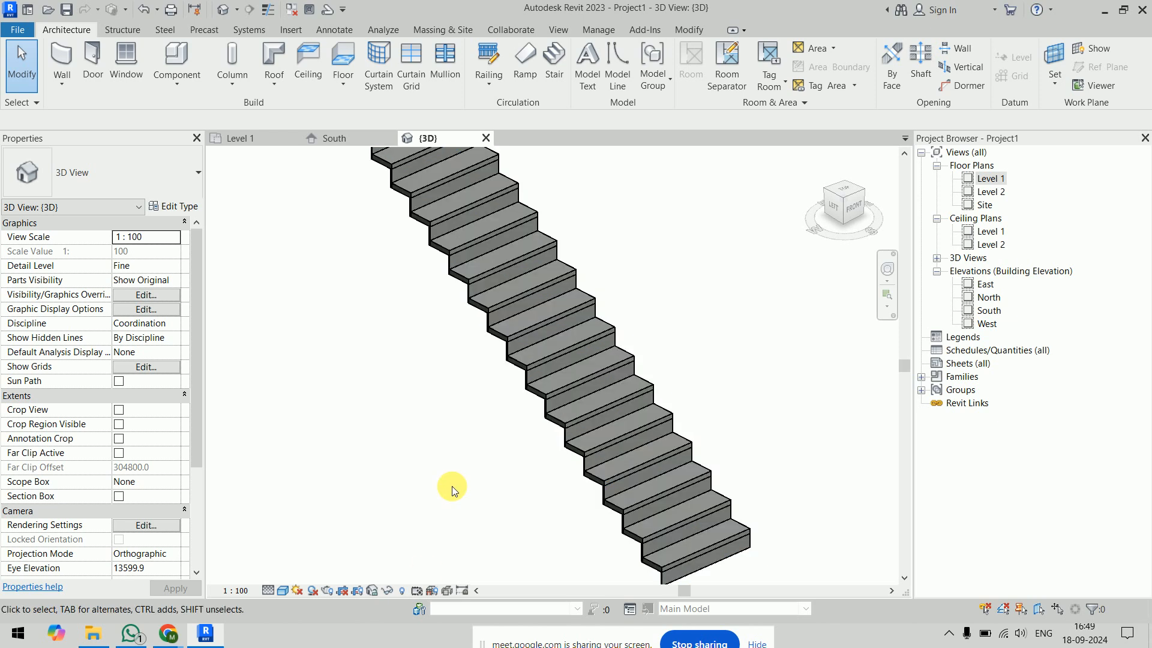
click(560, 366)
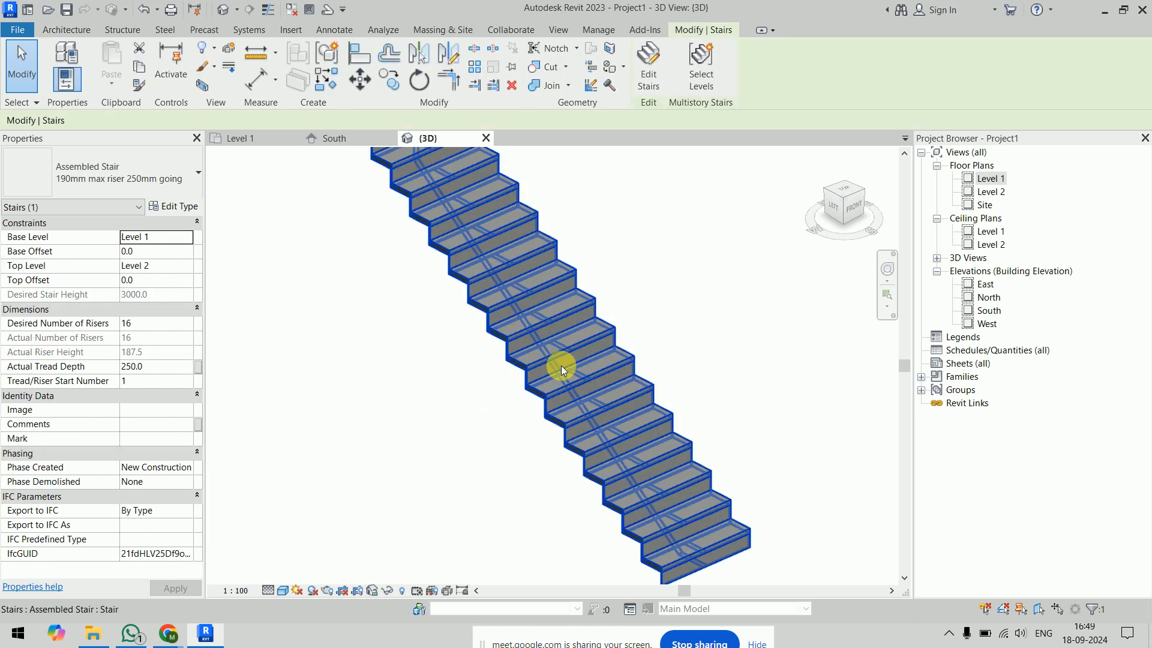
click(190, 206)
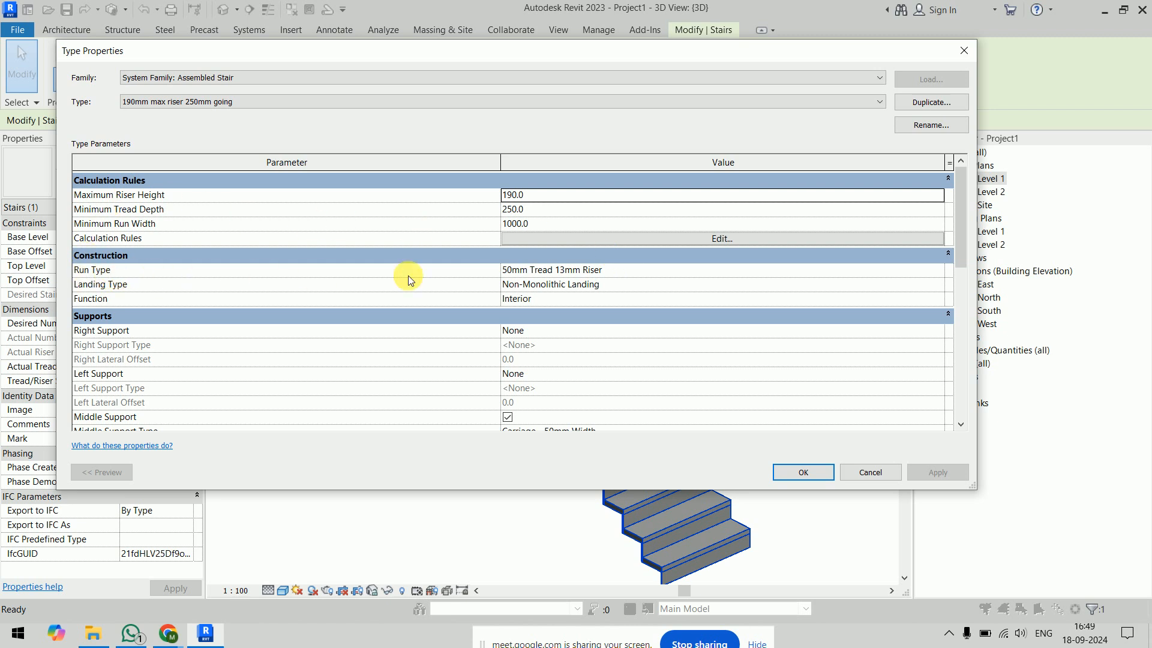
Open the properties of the 50mm Tread 13mm Riser run type and arrange both dialogs so the stair stays in view.
click(647, 273)
drag(56, 176, 607, 192)
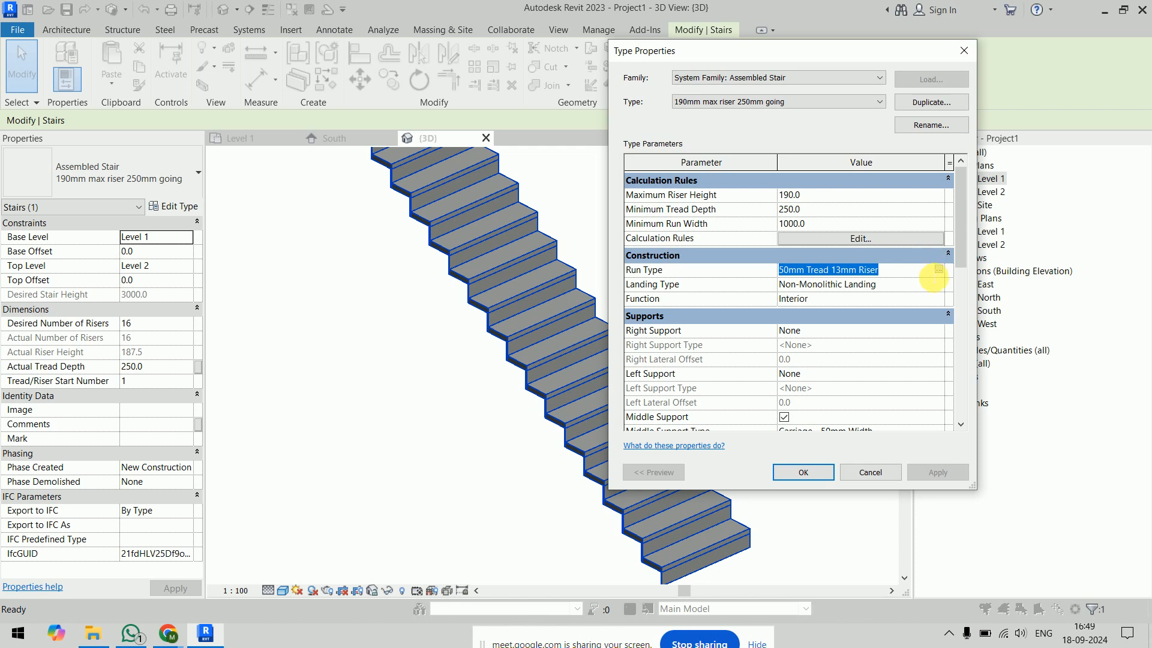
click(939, 270)
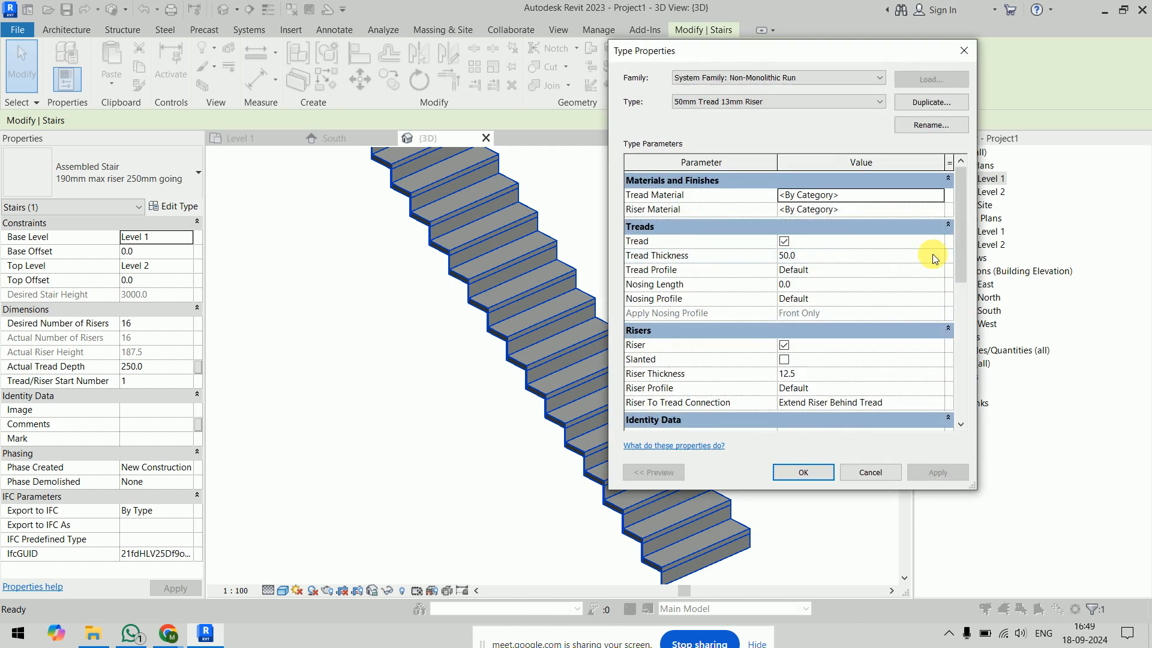
drag(814, 64, 355, 91)
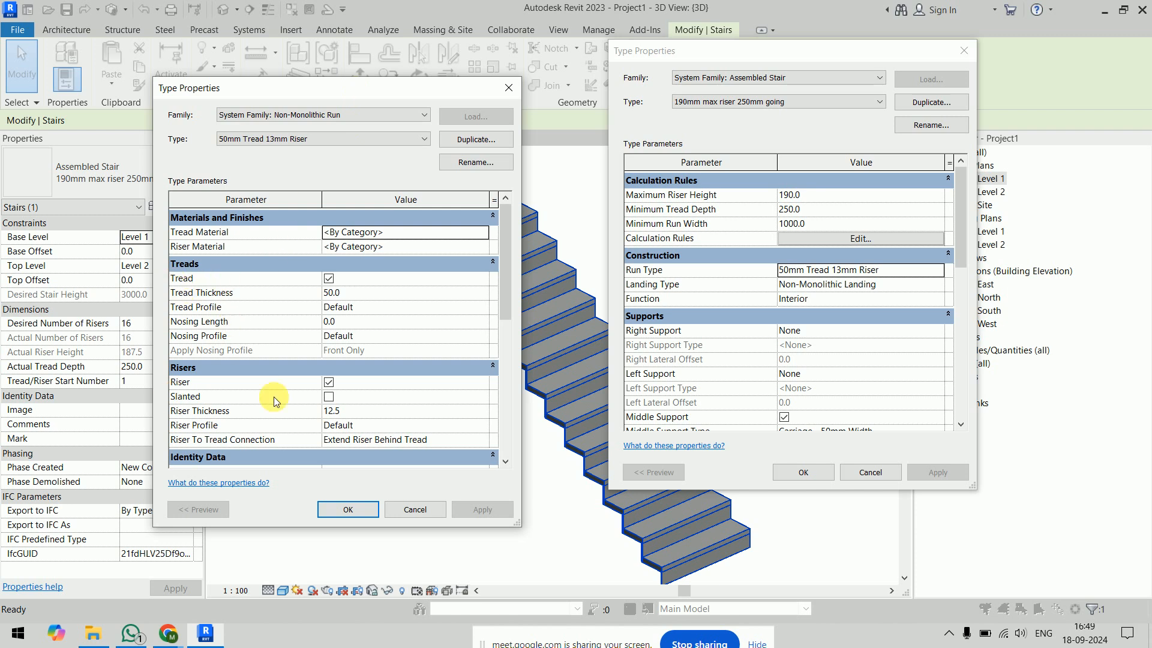
Disable Riser in the run type and set its Tread Thickness to 40.
click(329, 382)
click(395, 294)
double_click(395, 294)
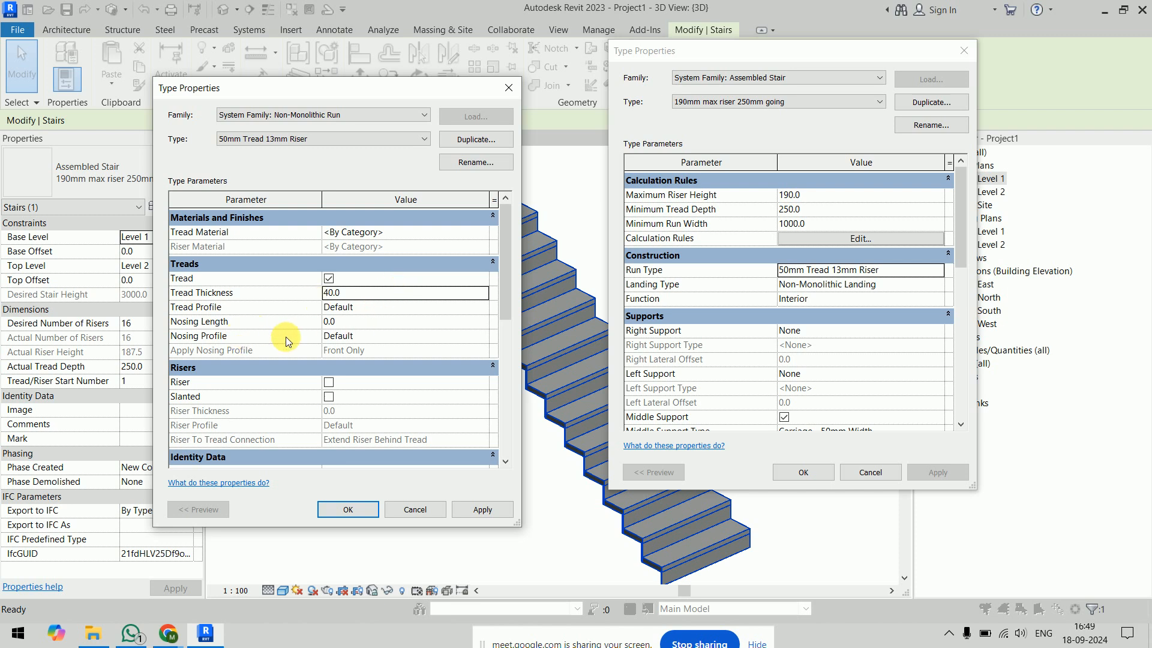
Set the run type's Tread Material to Wood - Stained and apply the changes to the stair.
click(480, 234)
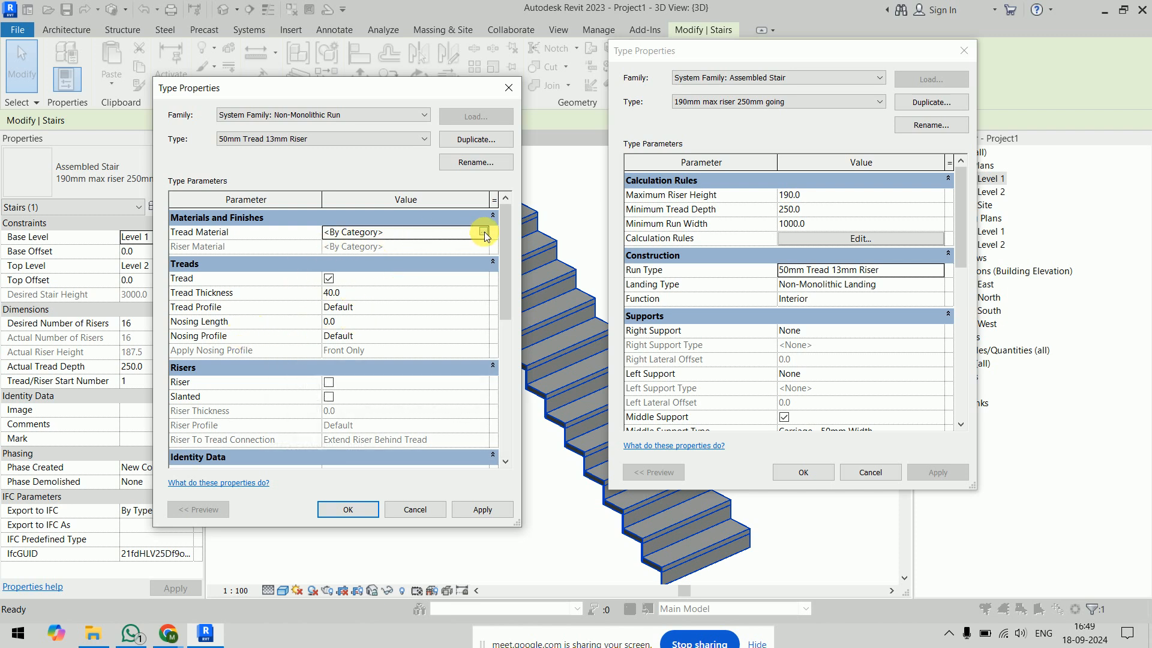
click(483, 231)
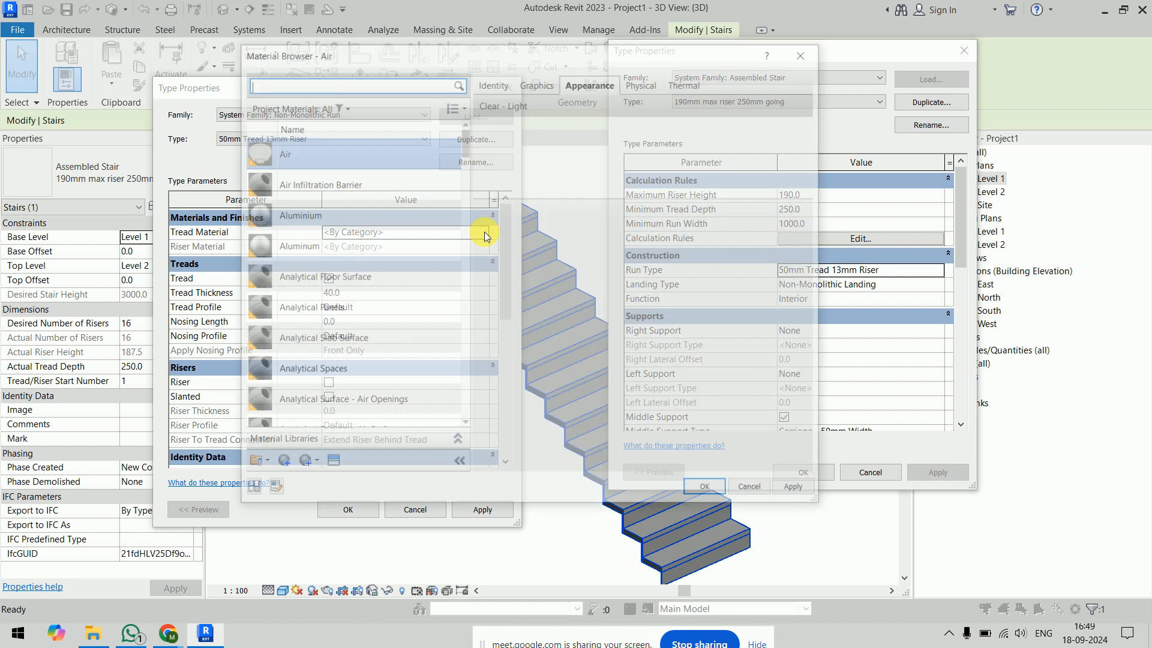
drag(465, 135, 463, 404)
double_click(374, 394)
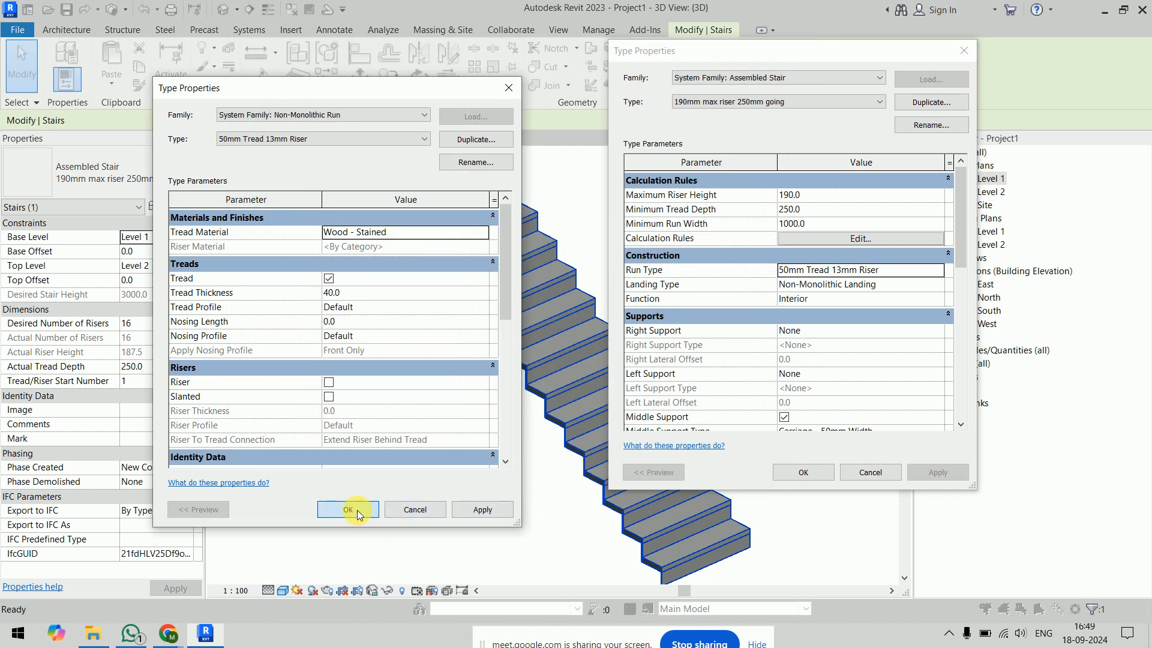
click(358, 509)
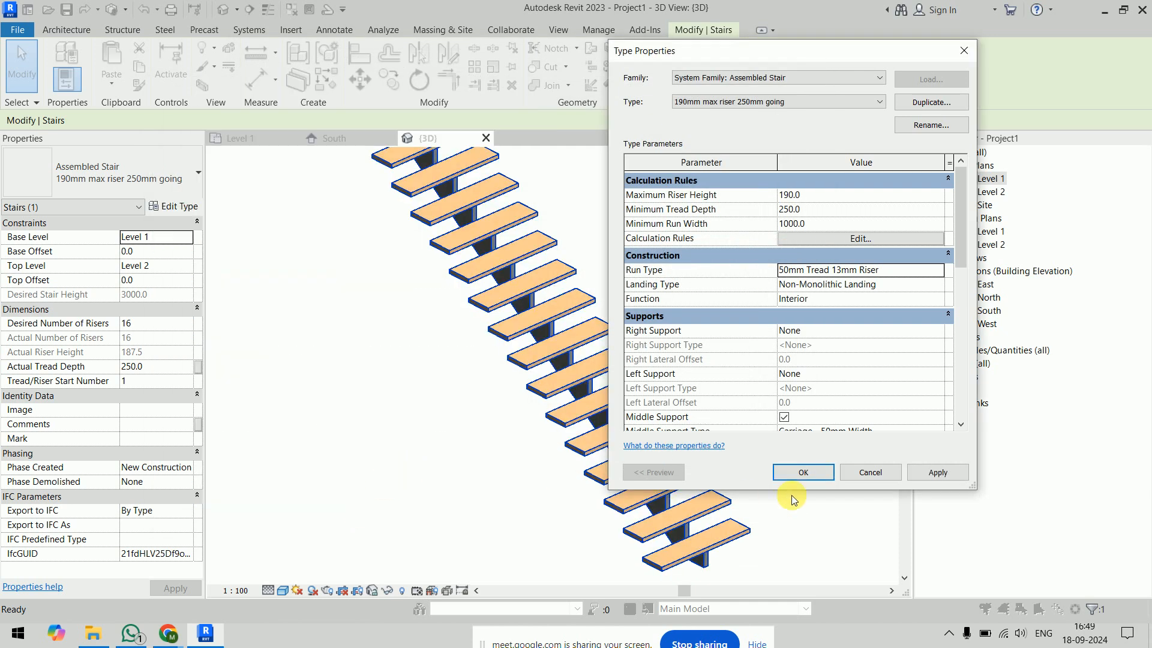
click(803, 473)
click(782, 373)
scroll(774, 381, down, 1)
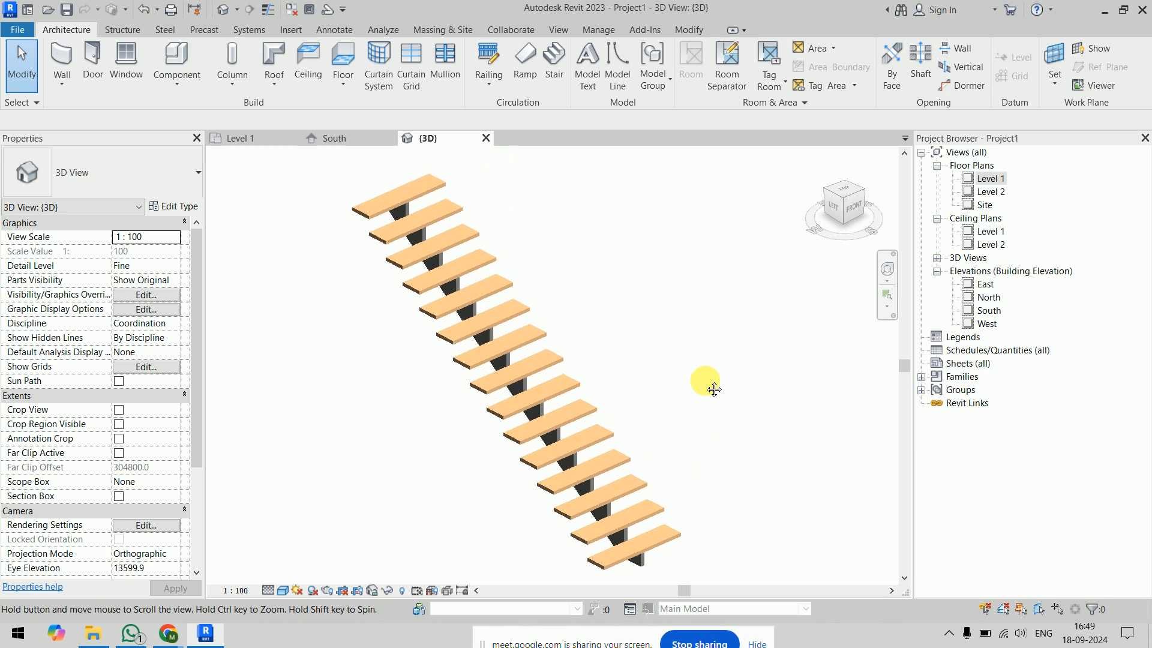
Assign the Wood Sheathing, Chipboard material to the stair's middle support type, Carriage - 50mm Width.
click(599, 466)
click(175, 206)
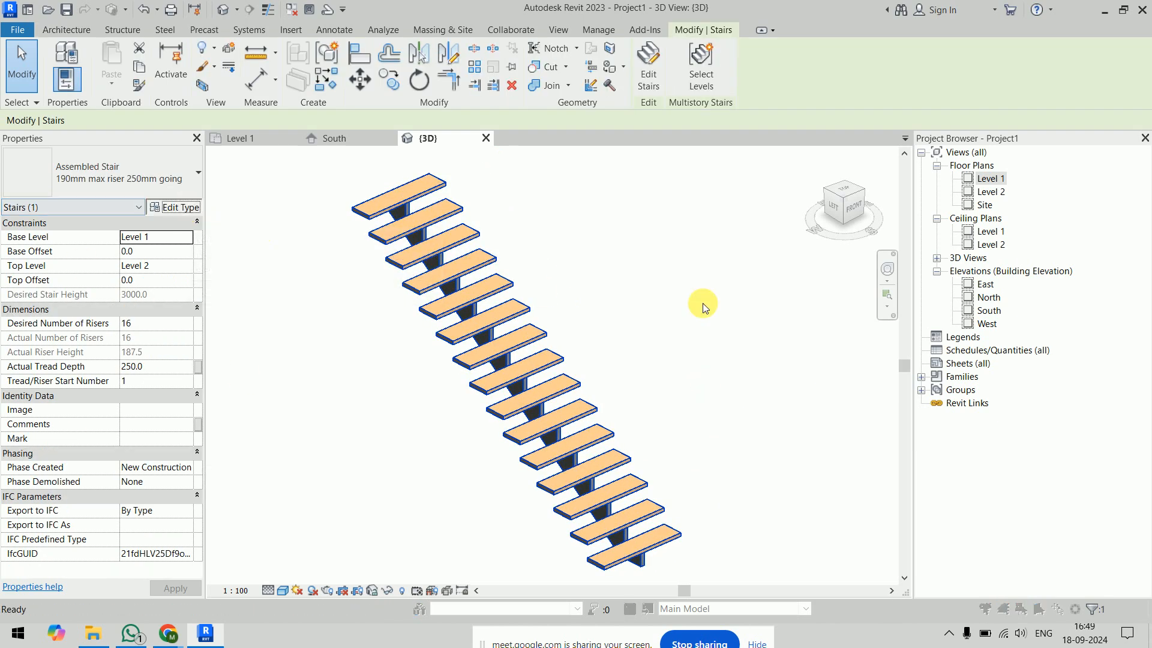
scroll(480, 363, down, 6)
scroll(481, 365, up, 3)
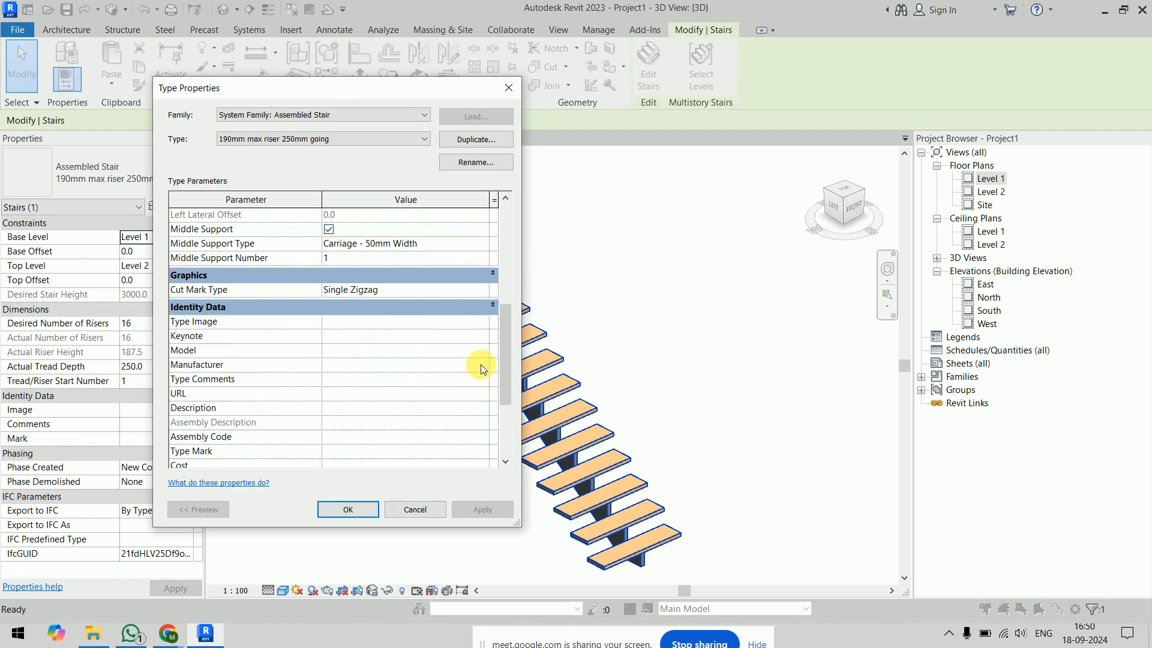
click(480, 287)
click(480, 287)
drag(354, 85, 671, 73)
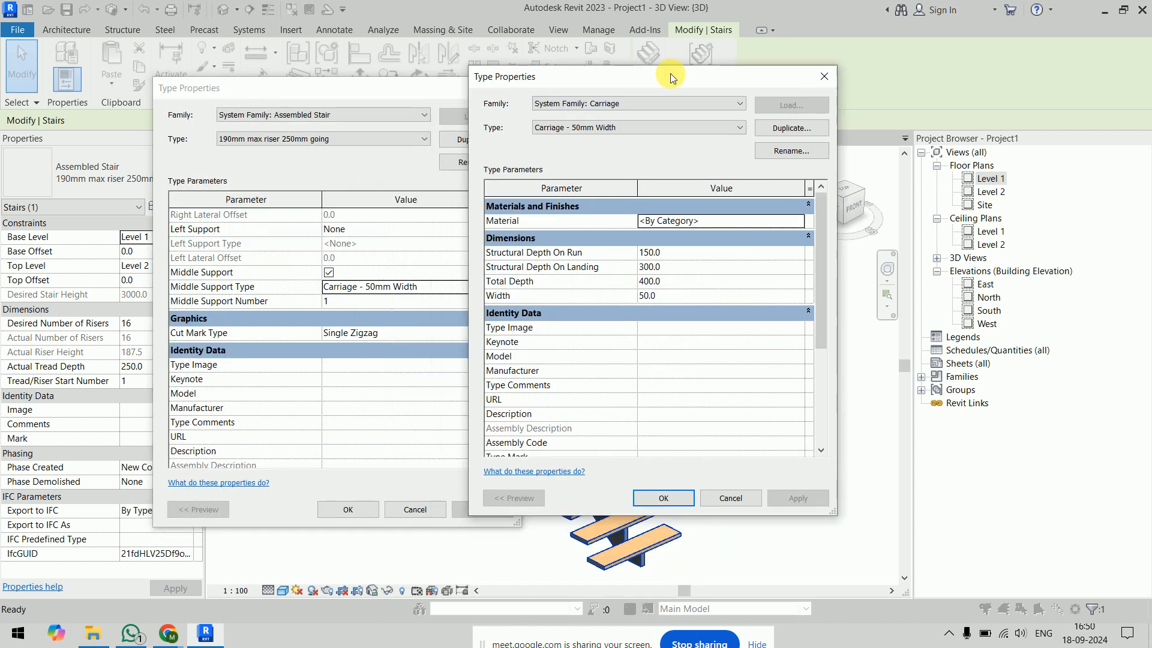
click(810, 222)
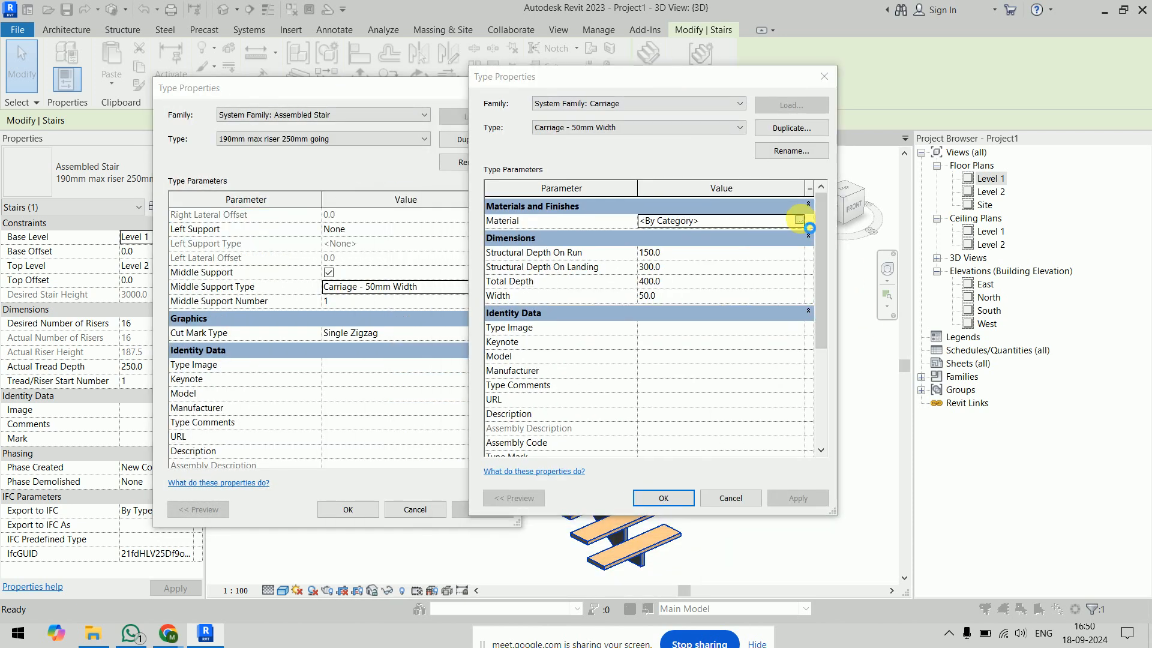
double_click(349, 418)
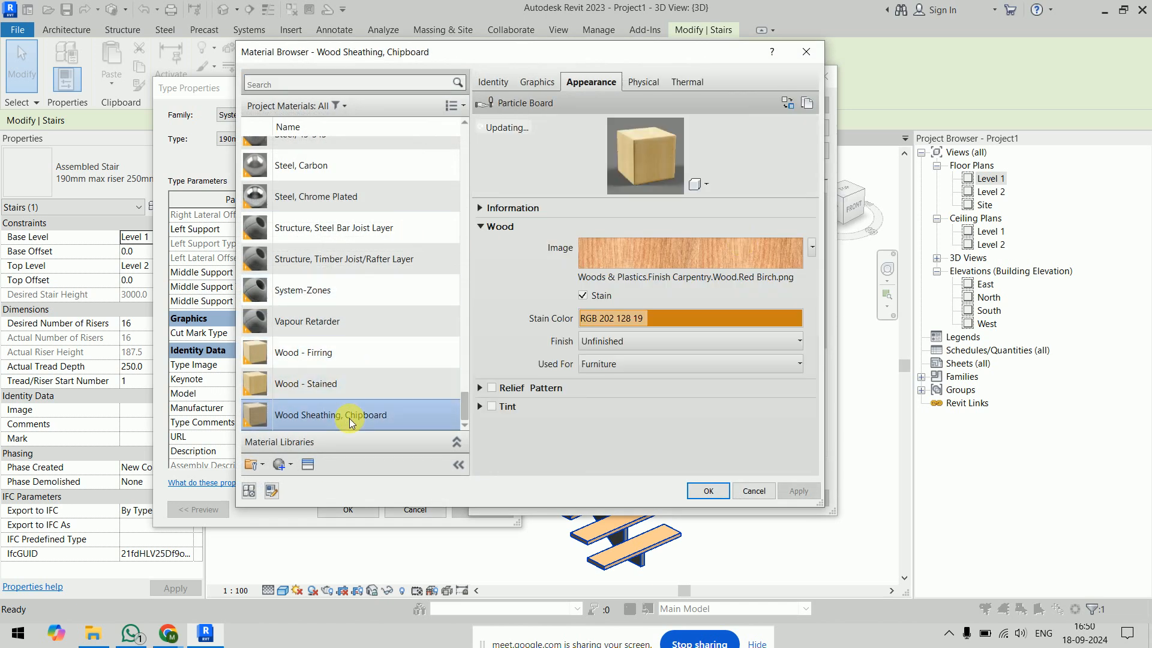
click(664, 498)
click(348, 509)
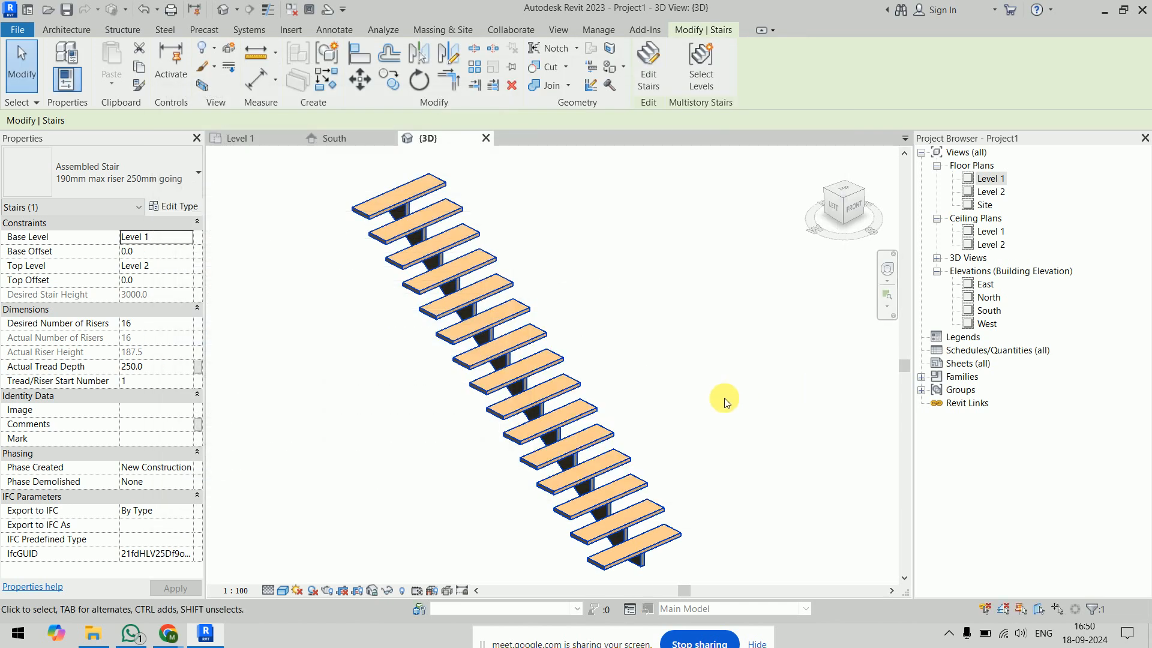
click(724, 402)
In the stair's 50mm Tread 13mm Riser run type, set the Nosing Length to 40.
scroll(676, 540, up, 6)
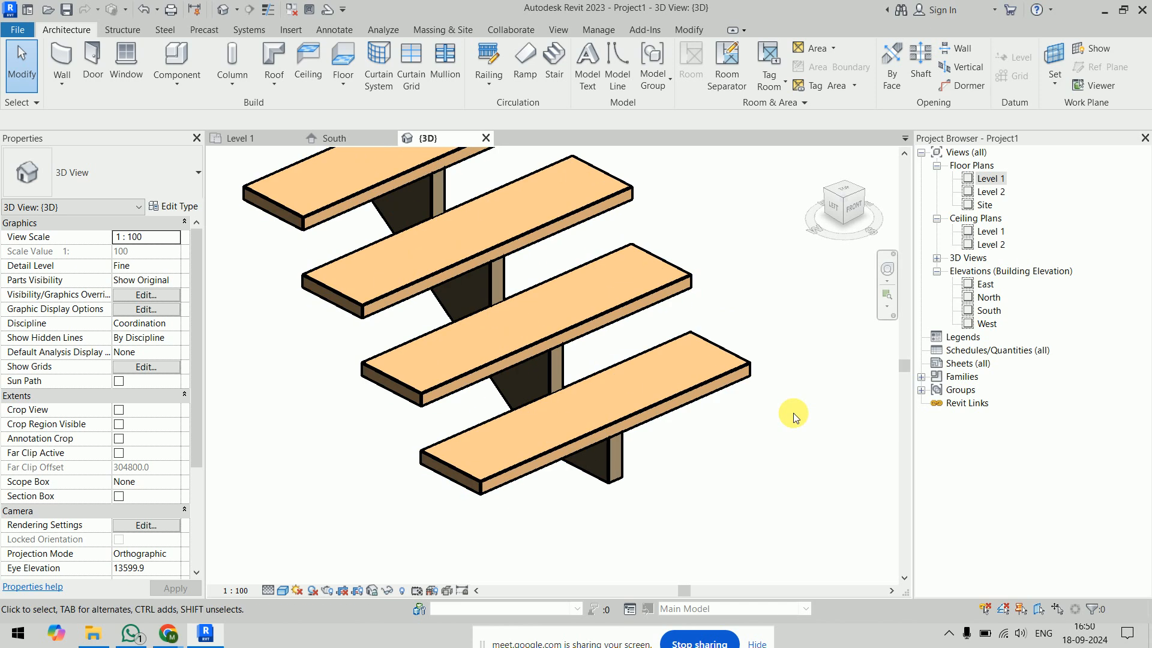
scroll(540, 502, up, 5)
middle_drag(481, 501, 539, 491)
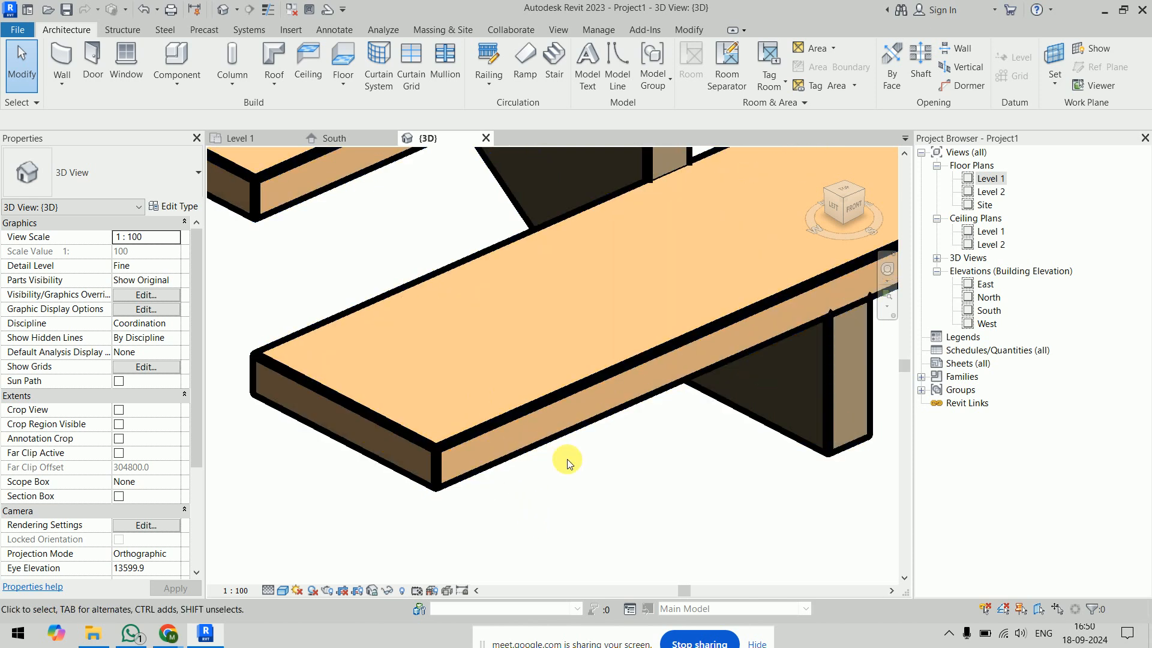
click(531, 391)
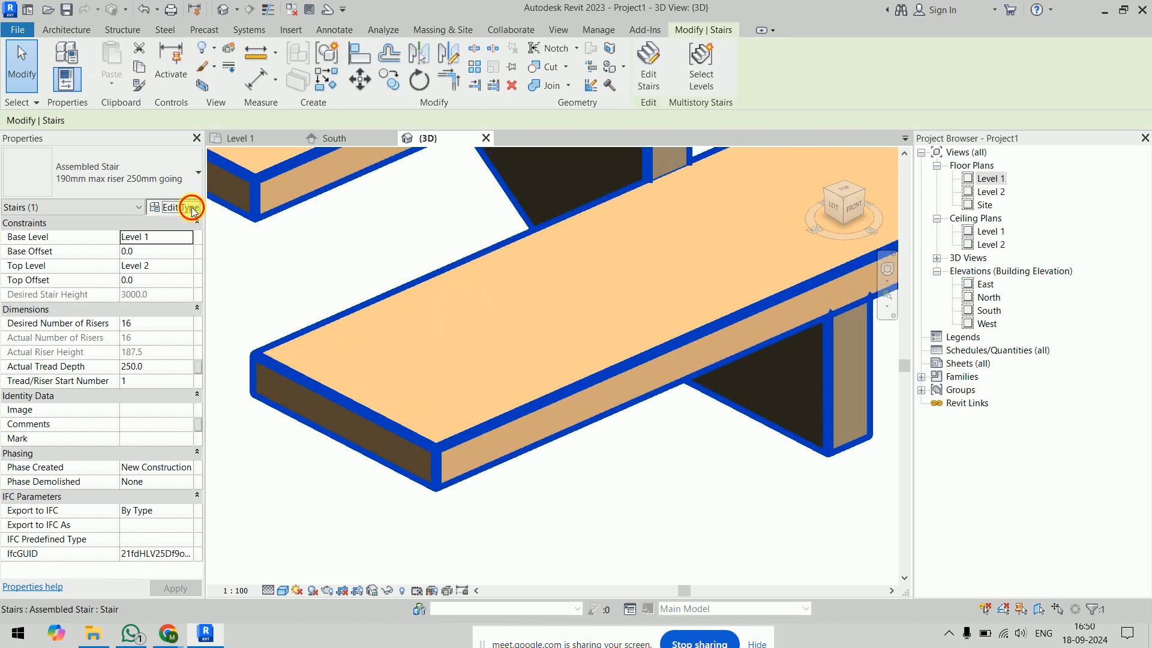
click(180, 207)
click(795, 297)
click(798, 295)
drag(613, 76, 399, 76)
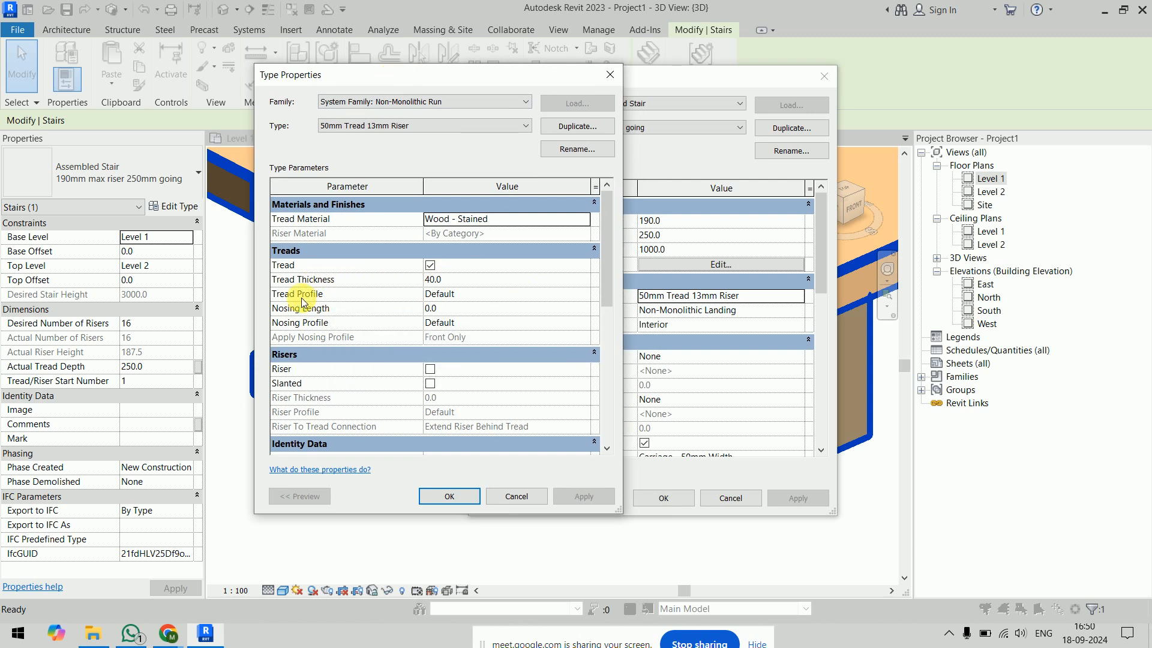
click(465, 308)
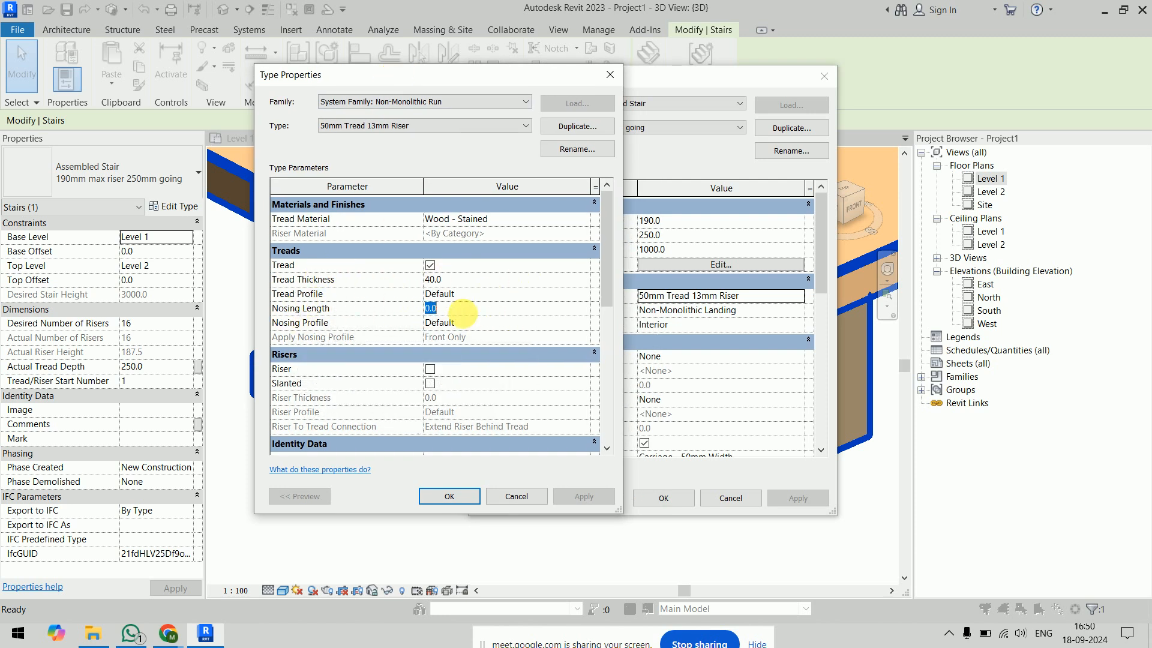
text(40)
Set the run type's Nosing Profile to M_Stair Nosing - Radius : 40mm and apply it to the stair.
click(468, 322)
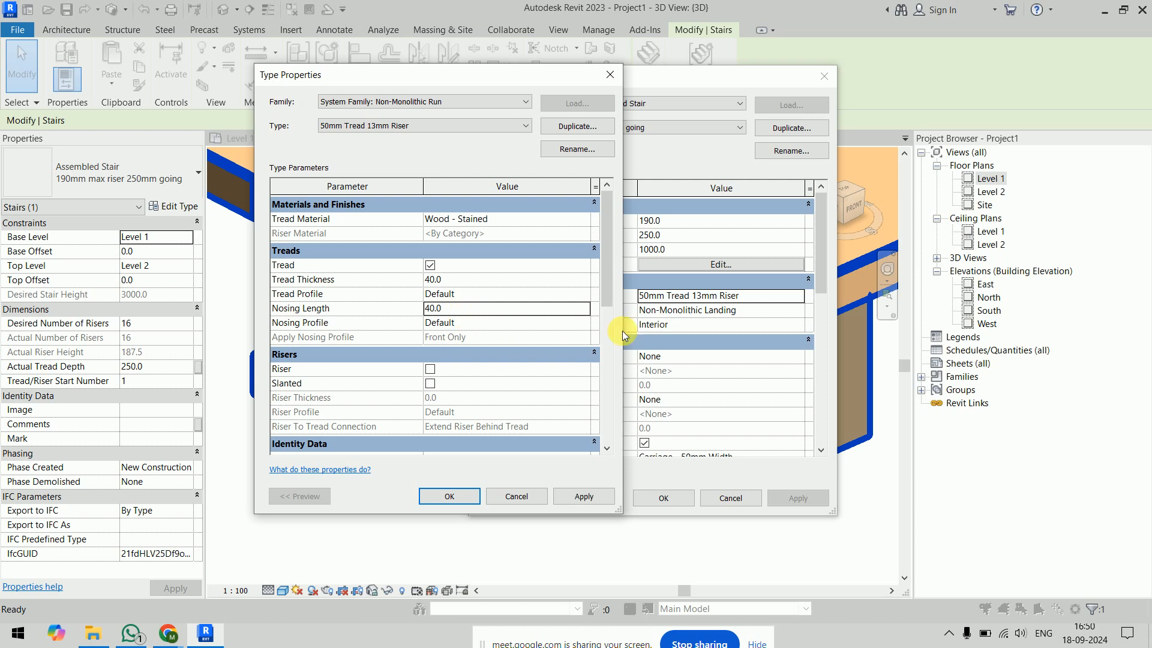
click(584, 324)
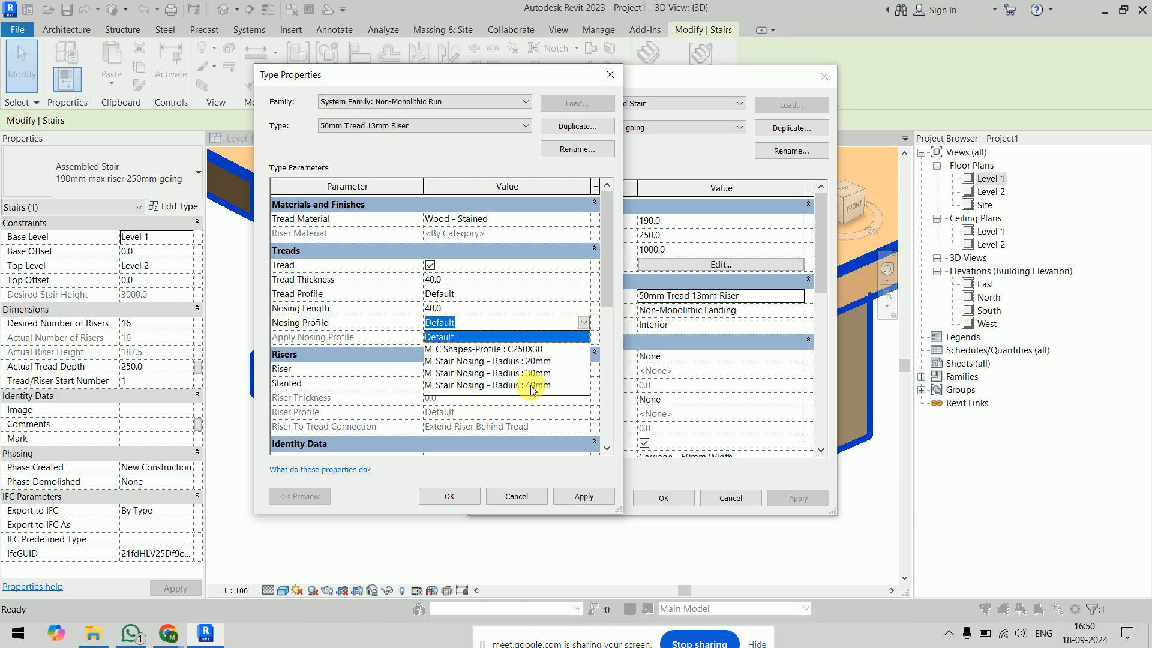
click(528, 388)
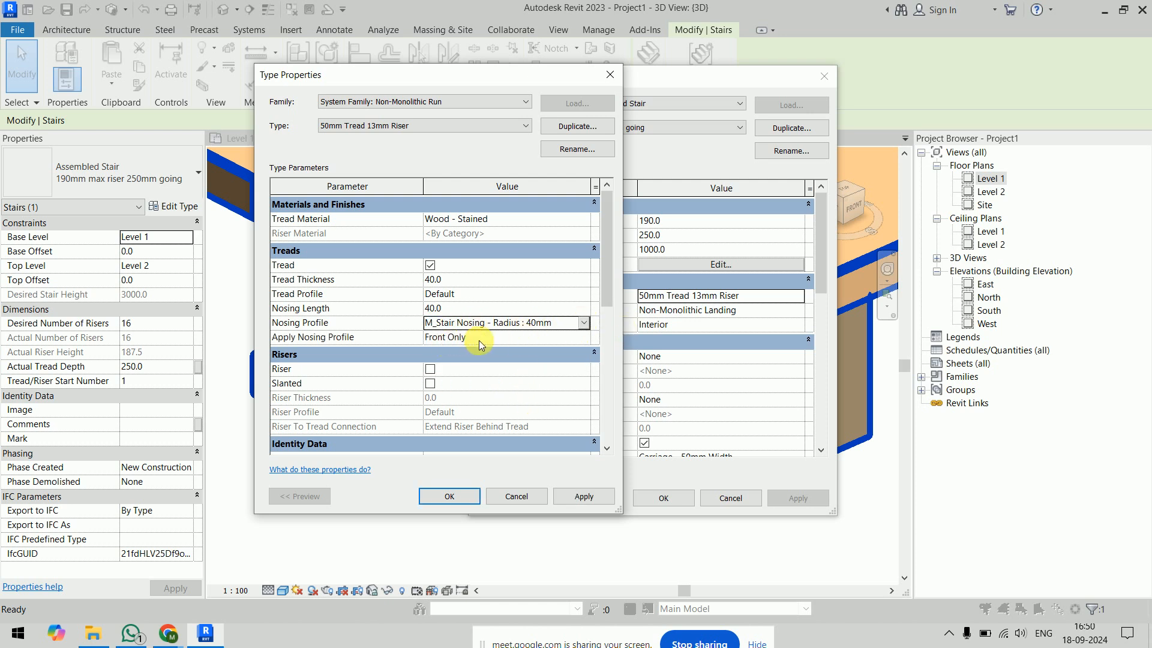
click(450, 496)
click(664, 498)
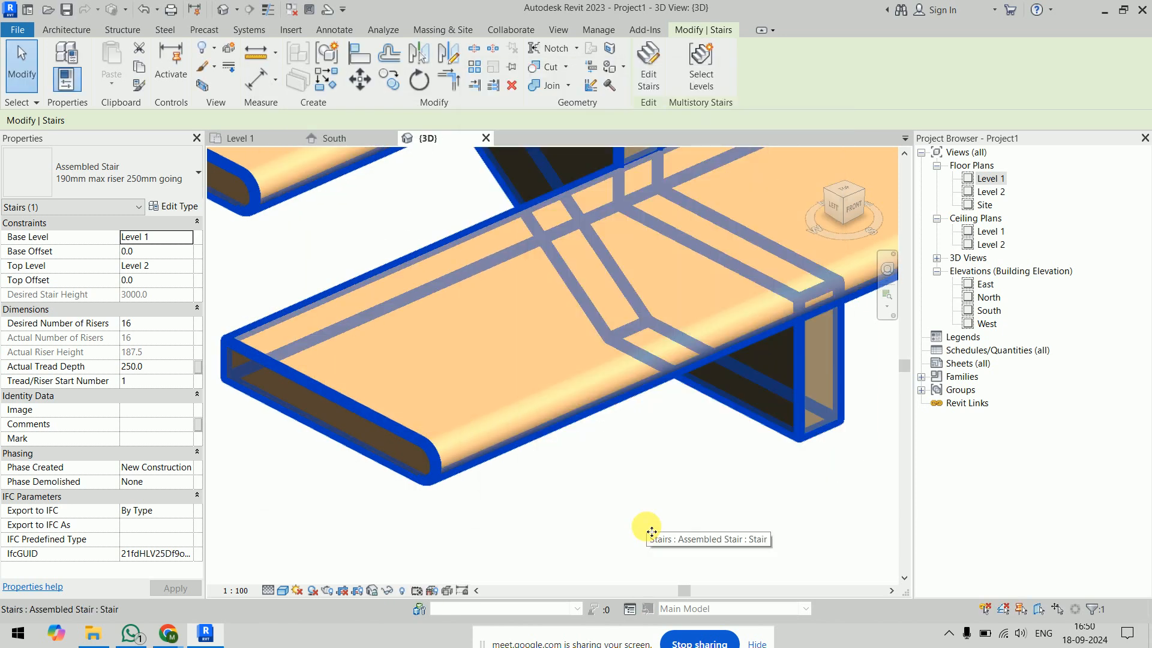
Change the run type's Apply Nosing Profile setting to Front, Left and Right.
scroll(651, 533, down, 4)
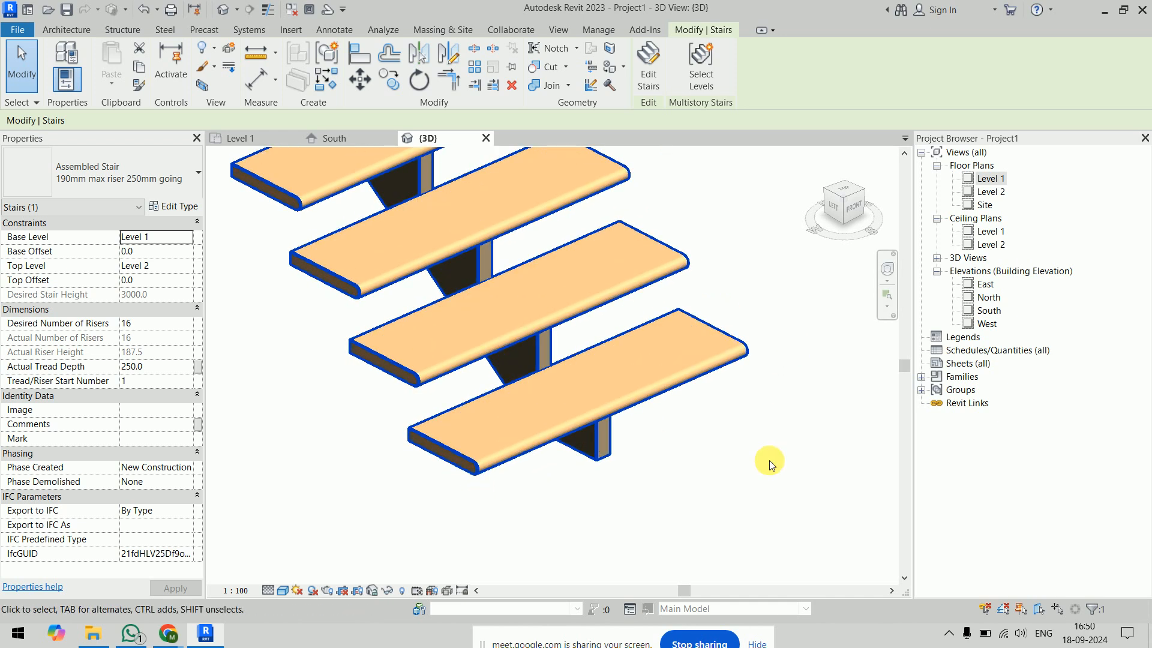
click(188, 210)
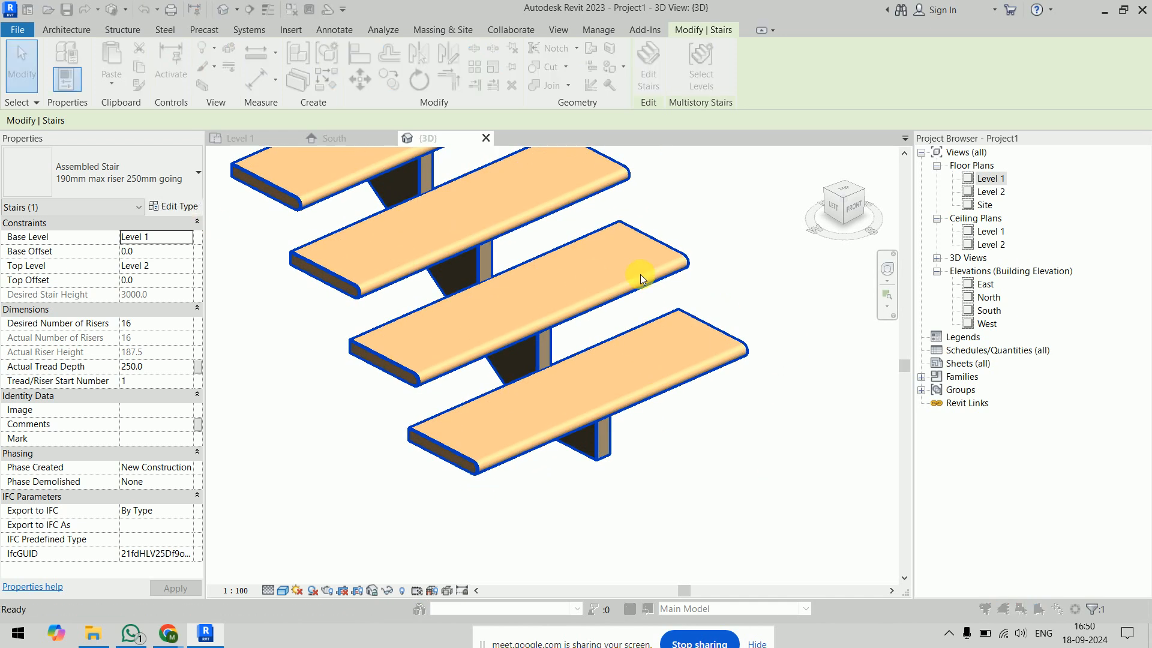
click(586, 295)
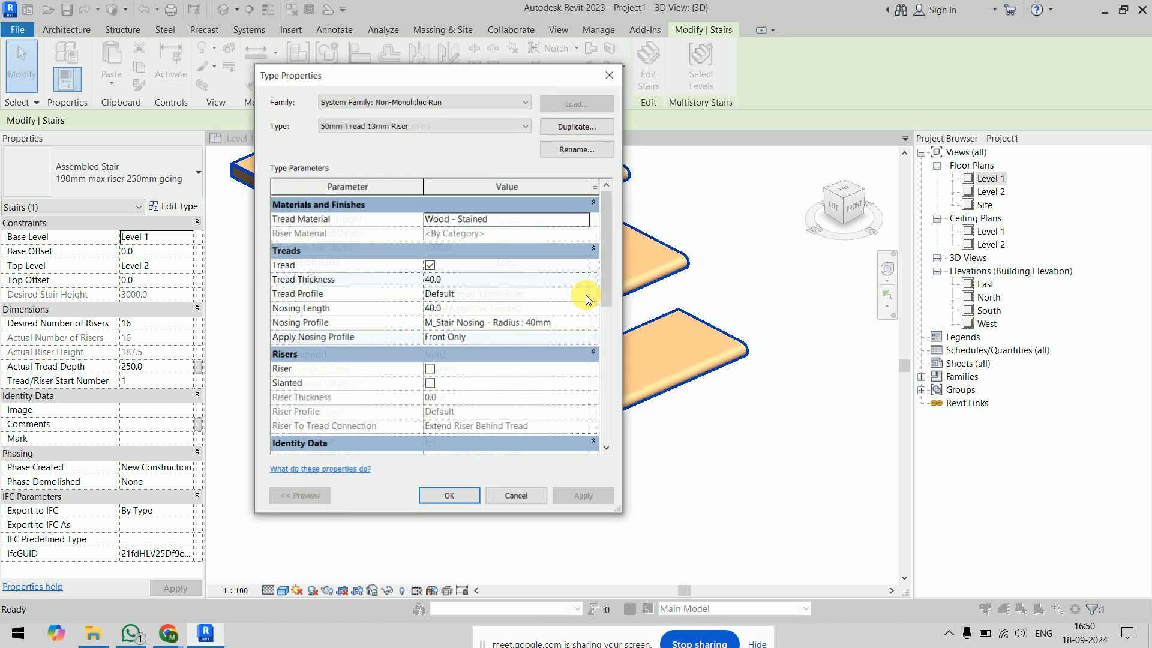
drag(404, 74, 610, 74)
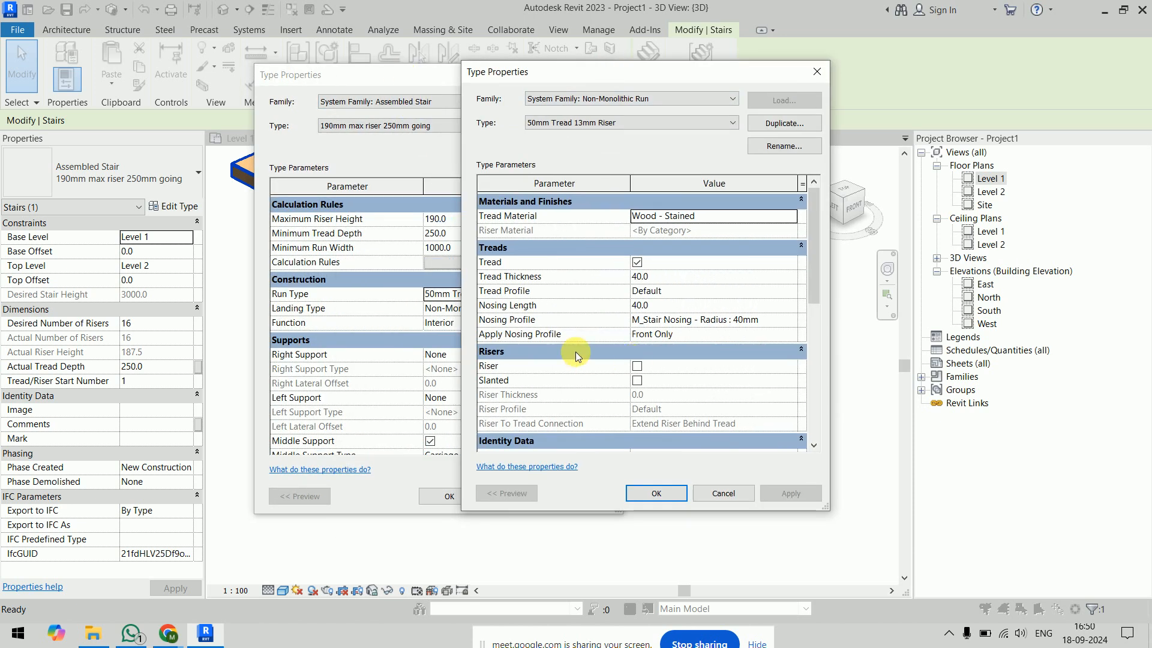
click(780, 335)
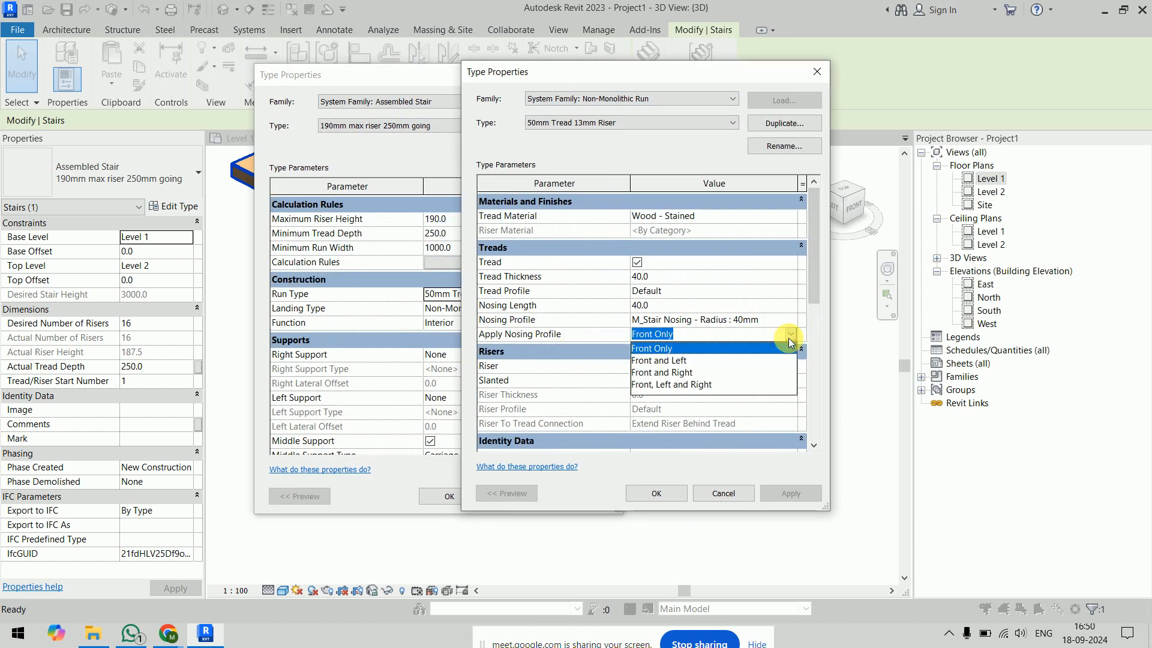
click(690, 384)
click(660, 494)
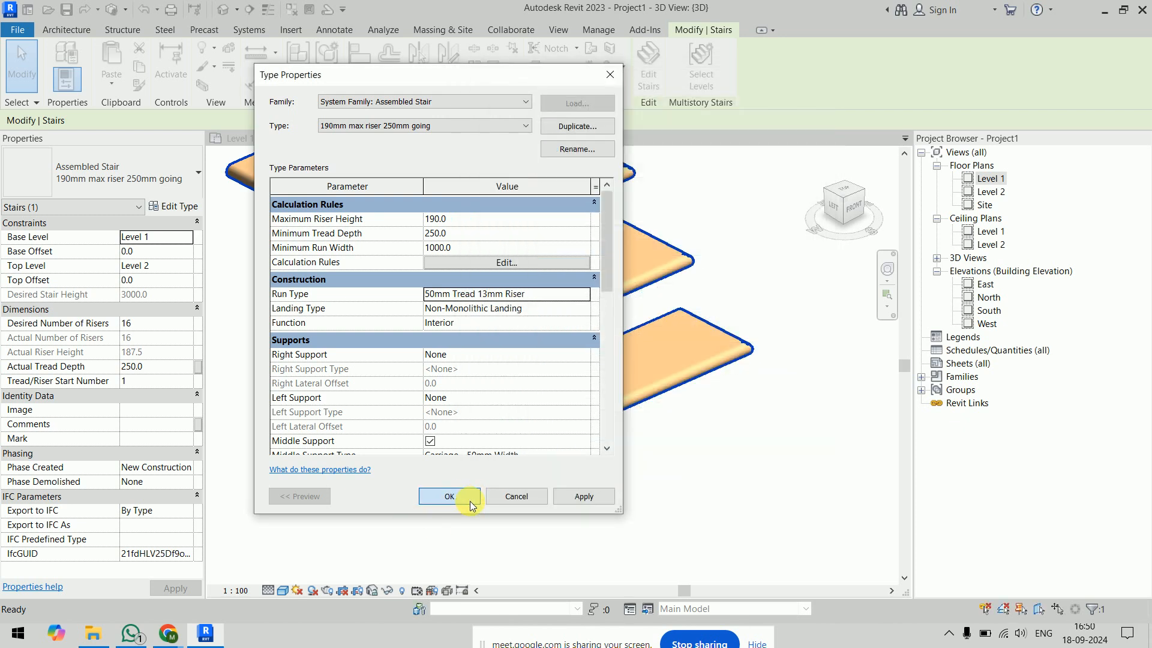
click(469, 502)
click(720, 453)
scroll(722, 467, down, 2)
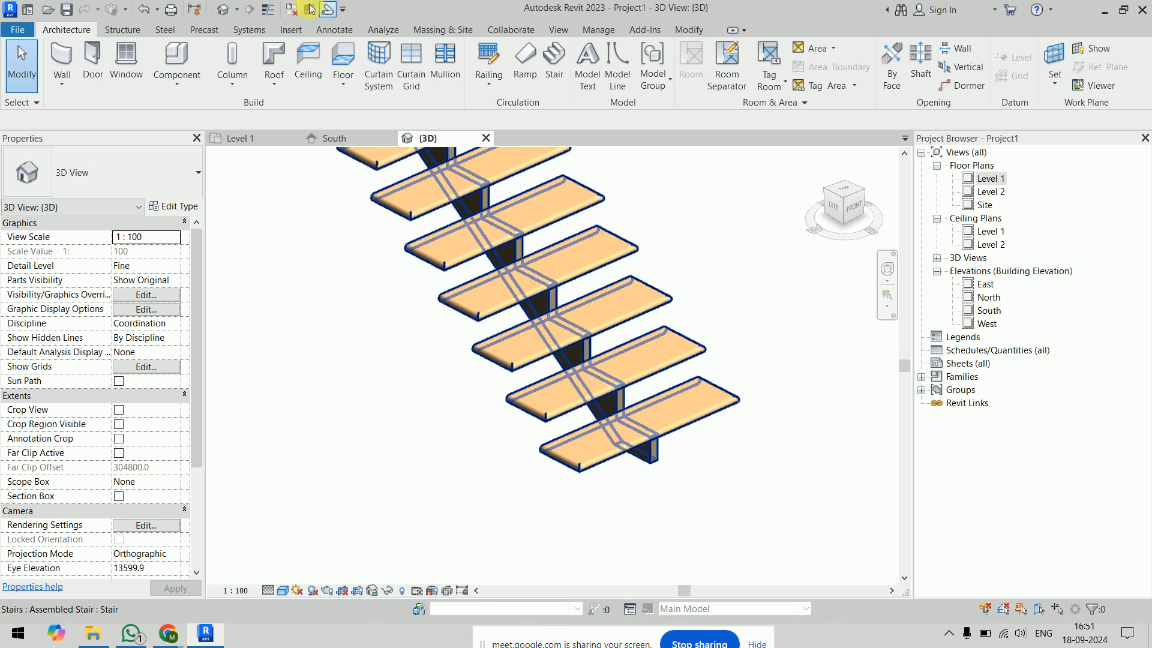
Turn on thin line display to inspect the rounded tread edges in the 3D view.
click(268, 9)
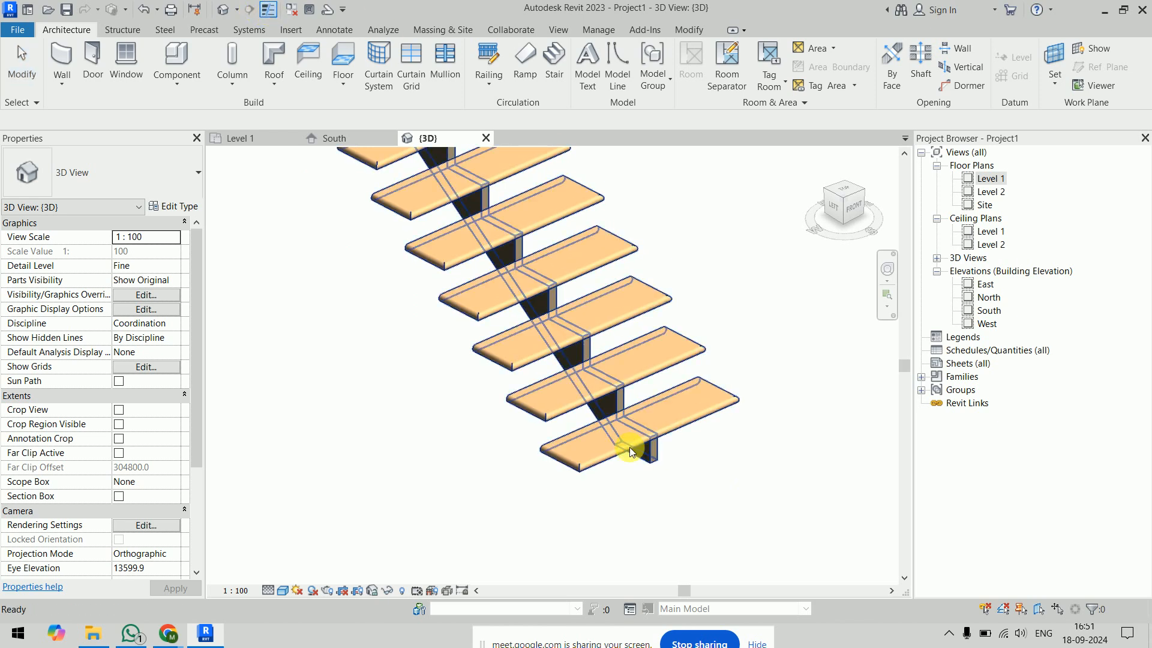
click(727, 481)
shift+middle_drag(728, 481, 678, 512)
scroll(678, 512, up, 5)
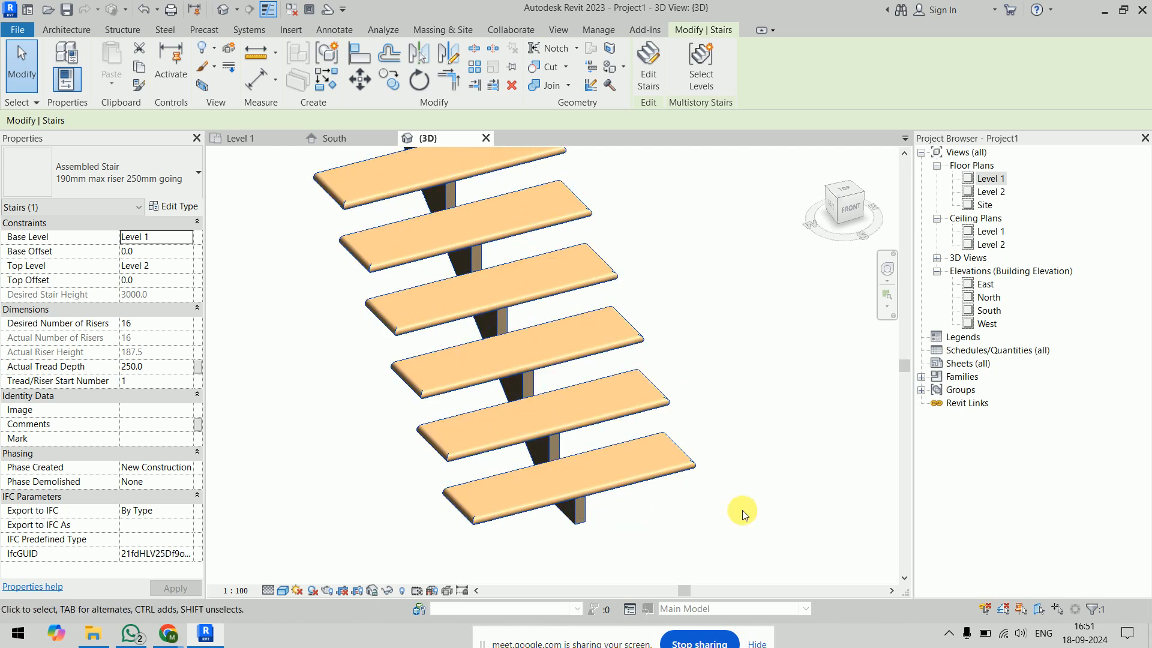
Set the Middle Support Number to 2 in the stair's type properties.
click(174, 206)
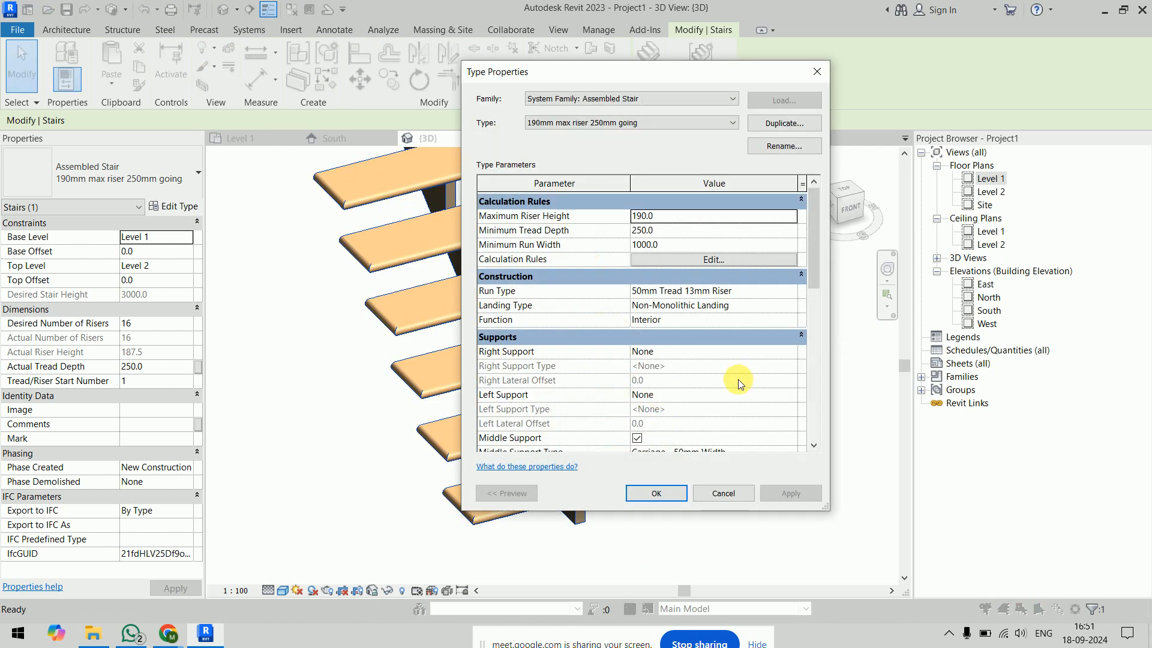
scroll(742, 381, down, 4)
click(789, 286)
click(792, 282)
click(663, 493)
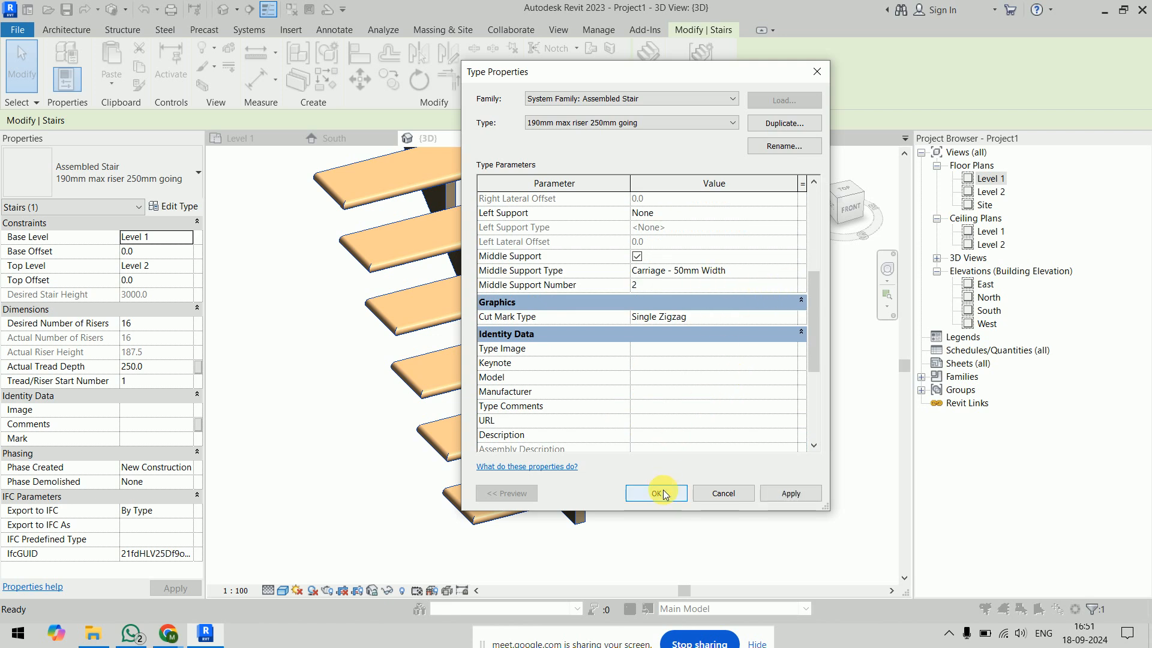
click(776, 491)
middle_drag(777, 491, 744, 508)
scroll(722, 432, down, 4)
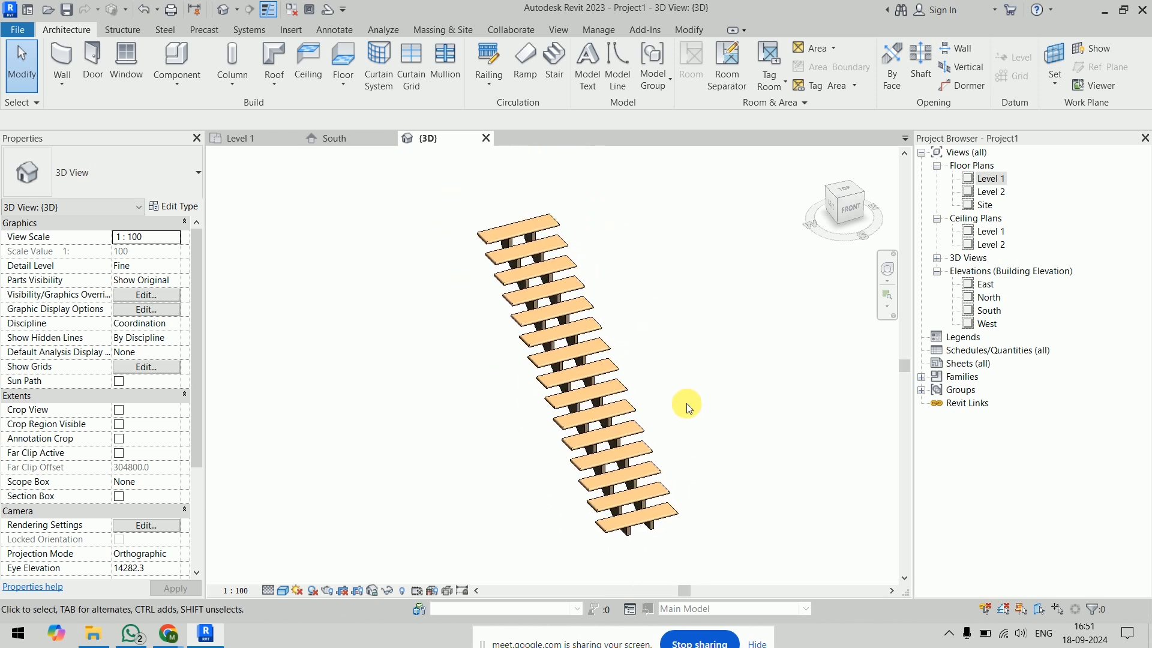
Switch the 3D view's visual style to Realistic.
scroll(720, 527, up, 5)
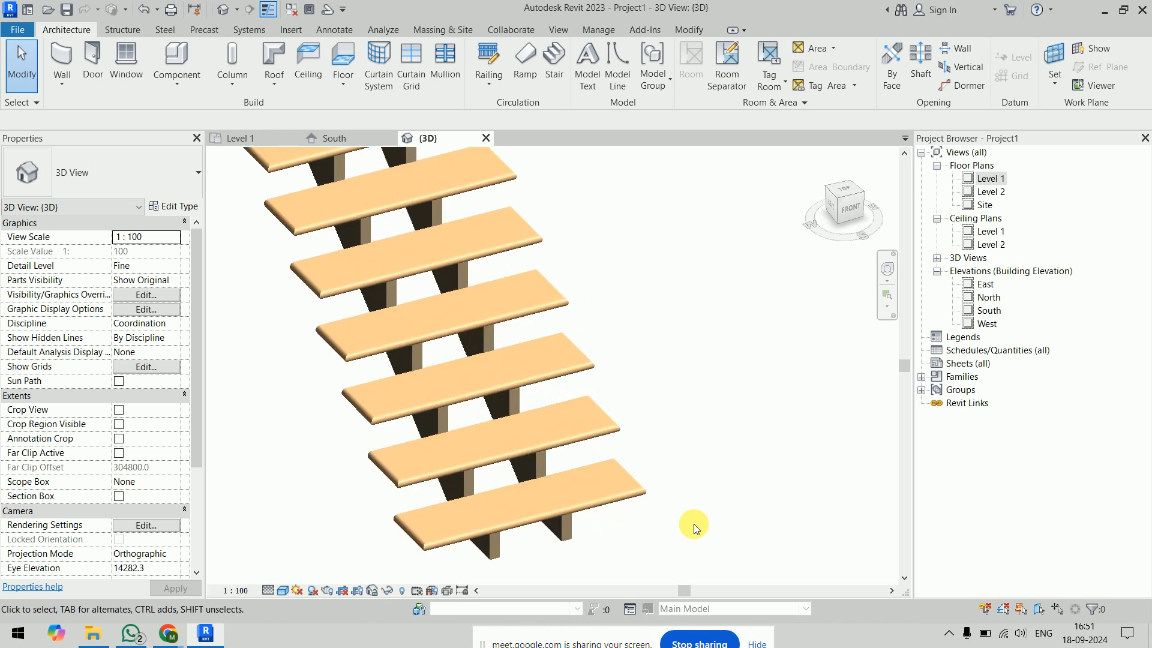
click(282, 591)
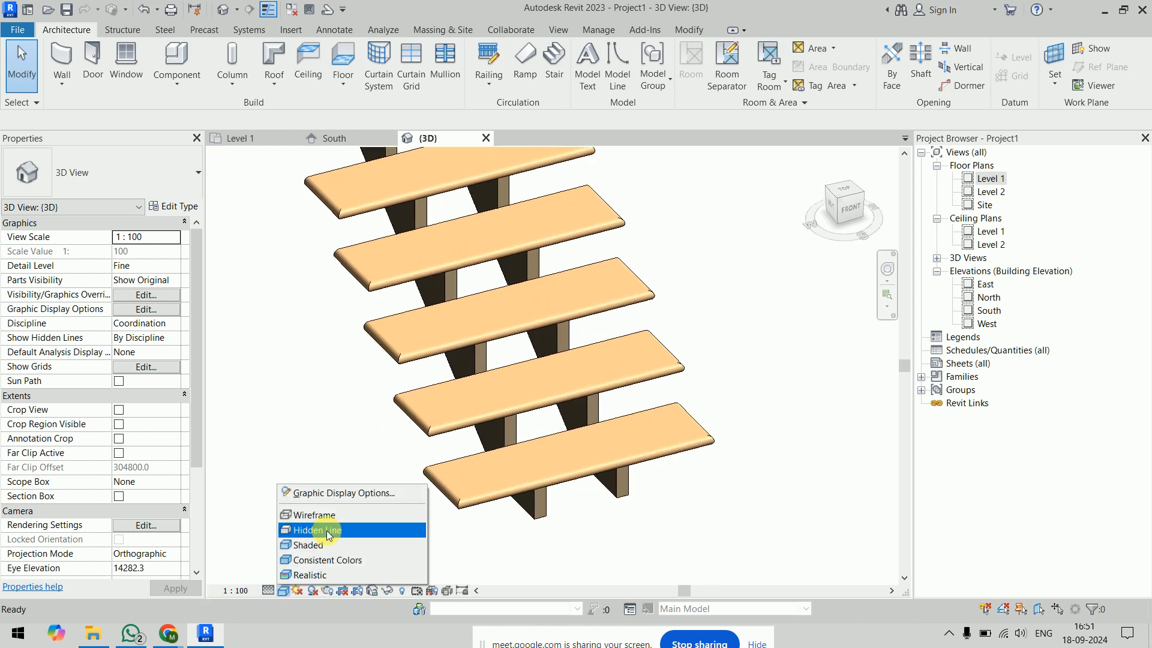
click(327, 575)
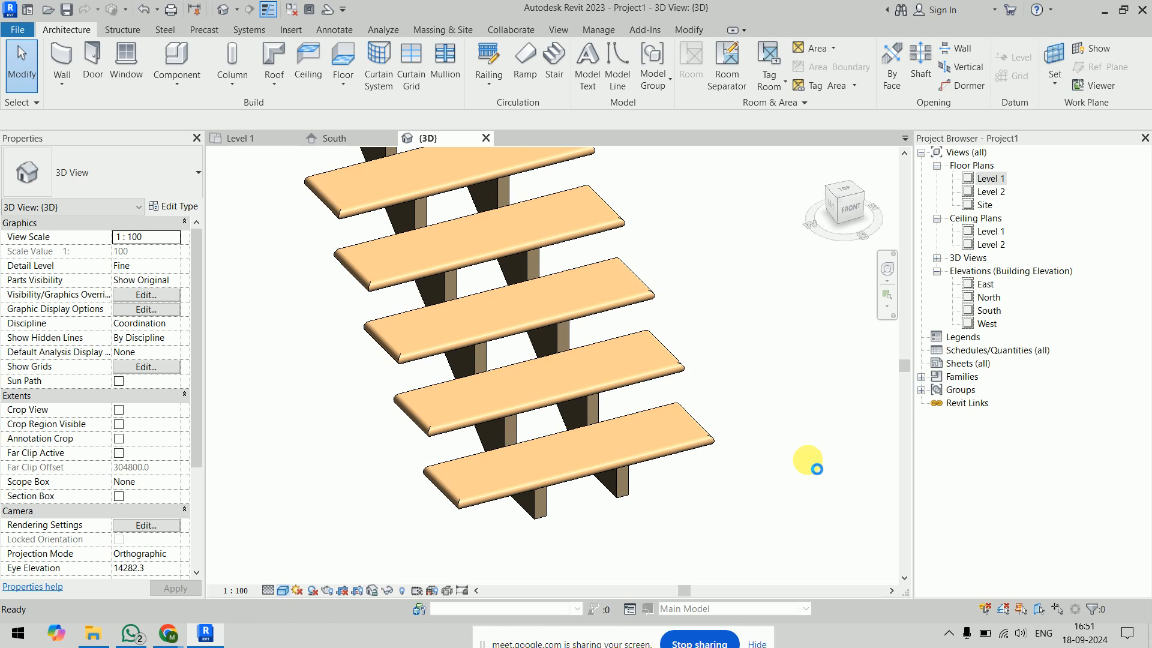
Place 1100mm railings along both sides of the wooden open-riser staircase in the 3D view.
scroll(700, 456, up, 3)
middle_drag(699, 456, 787, 497)
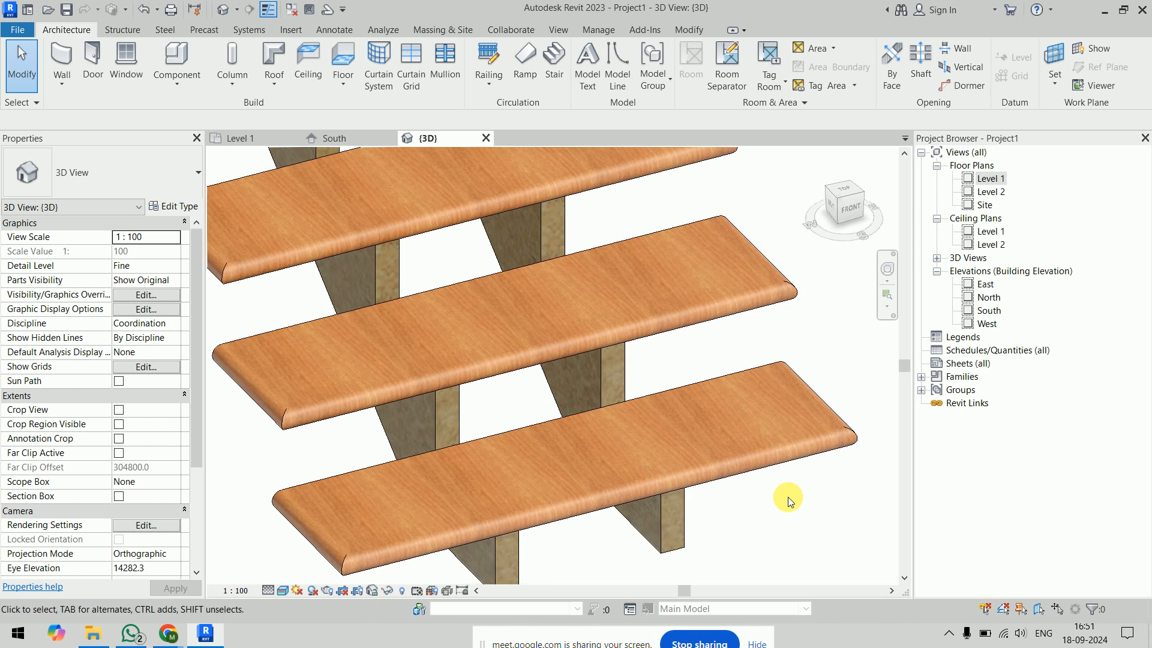
scroll(772, 468, down, 8)
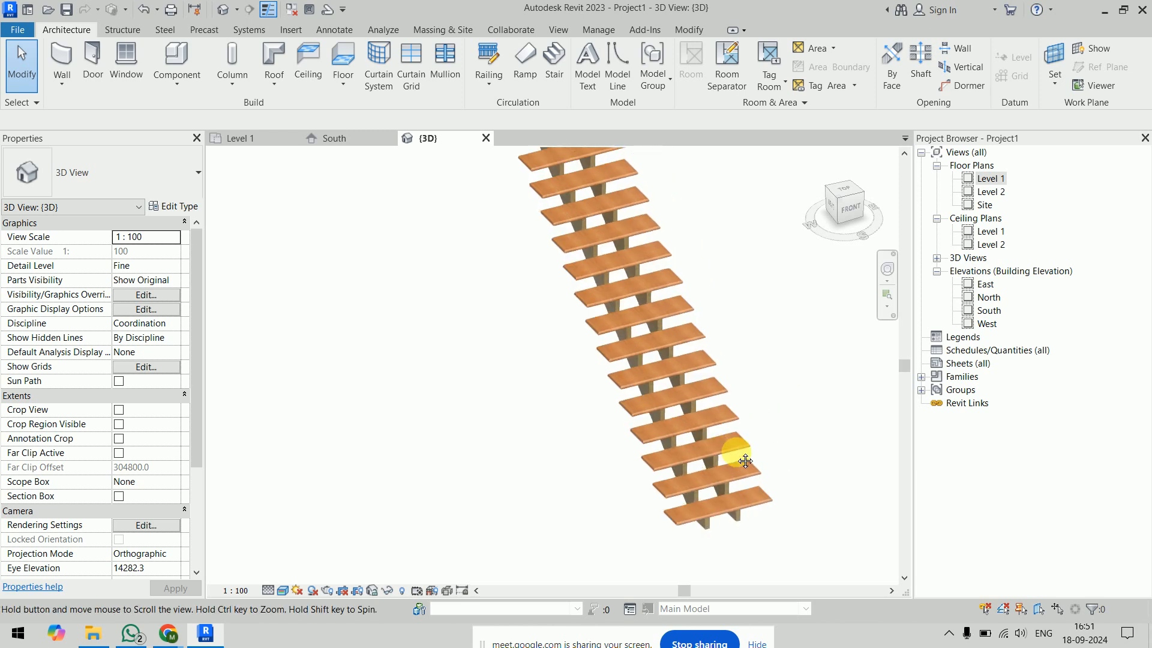
scroll(724, 454, down, 2)
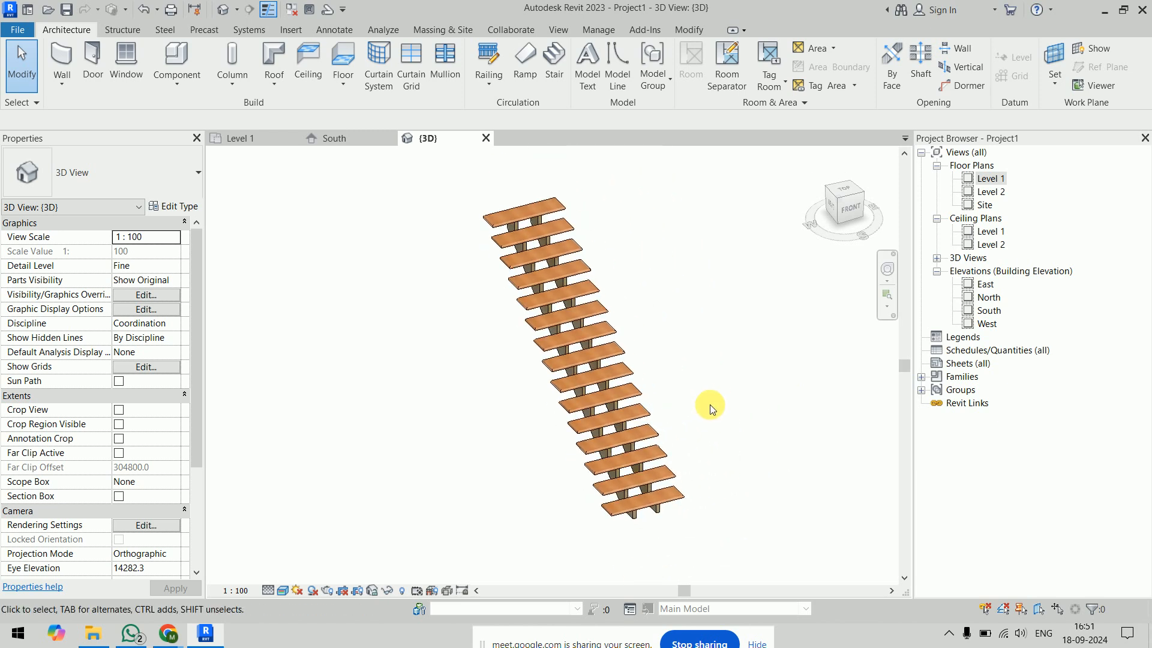
click(487, 76)
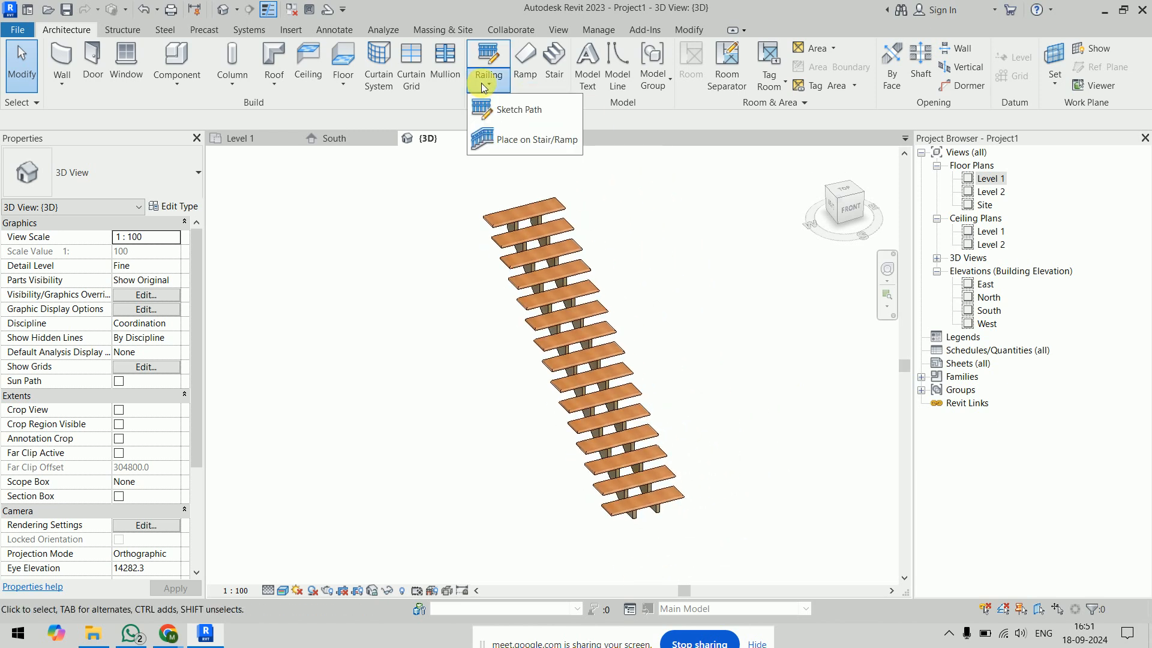
click(528, 144)
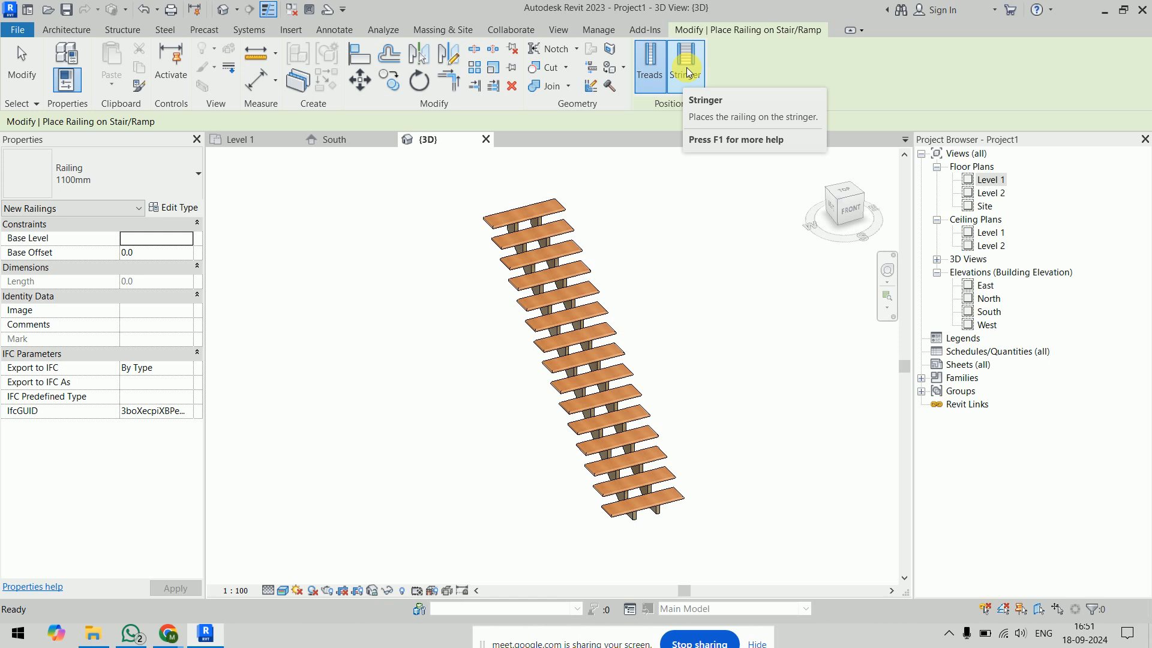
click(590, 320)
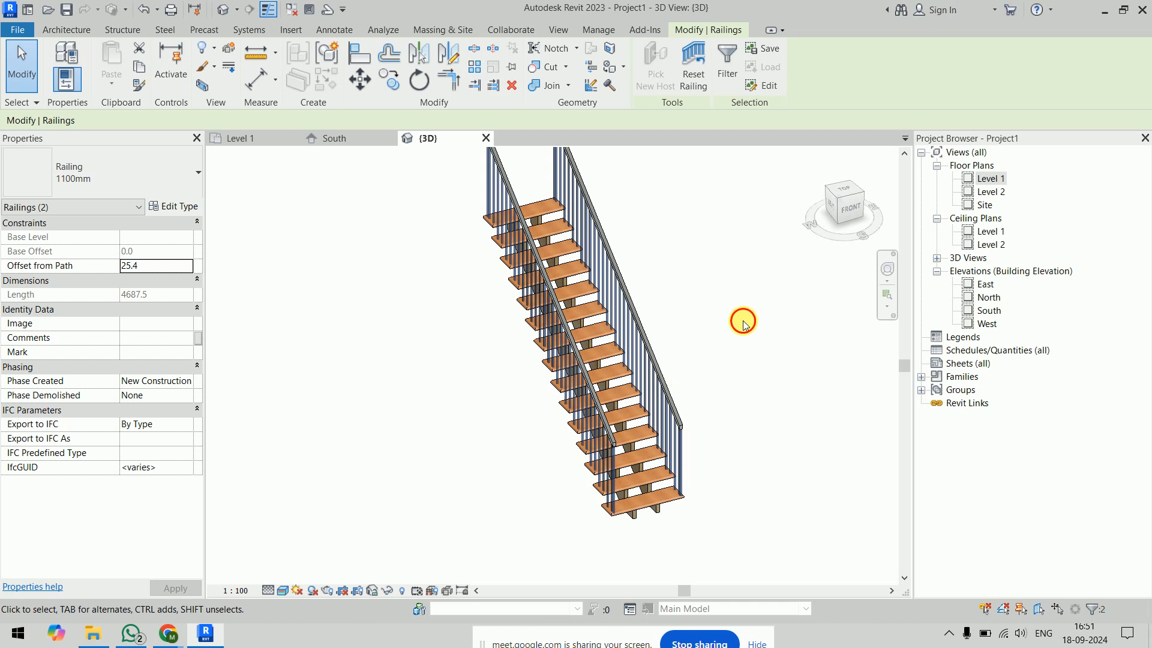
Change both stair railings to the Glass Panel - Bottom Fill type.
click(743, 324)
click(653, 347)
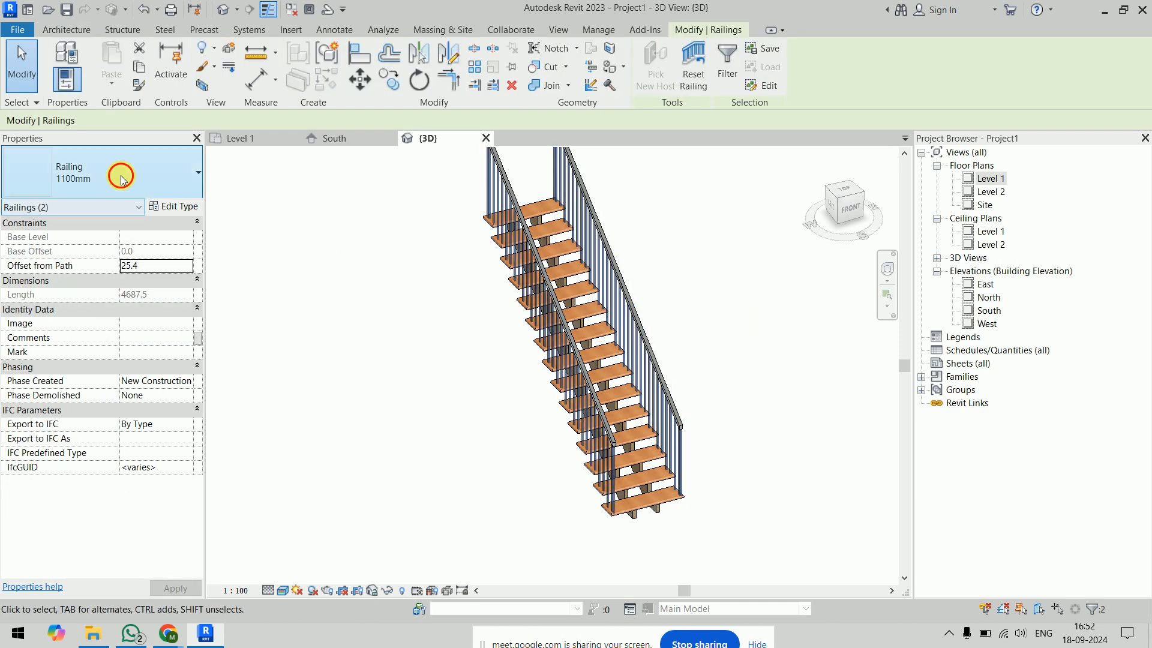
click(120, 180)
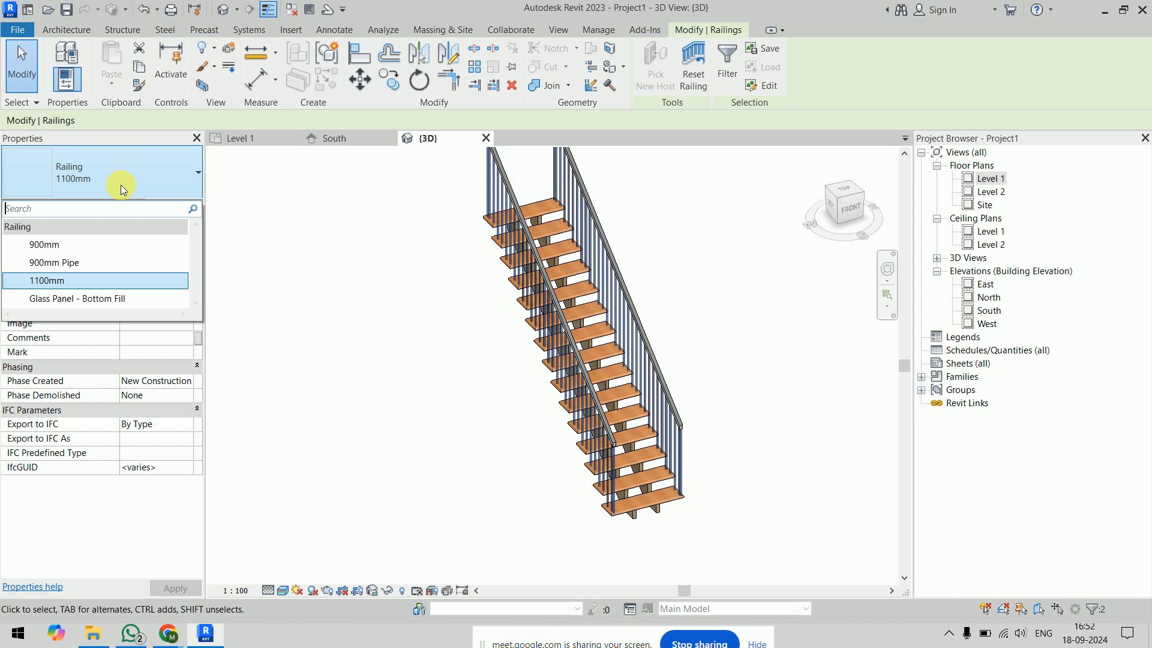
click(361, 379)
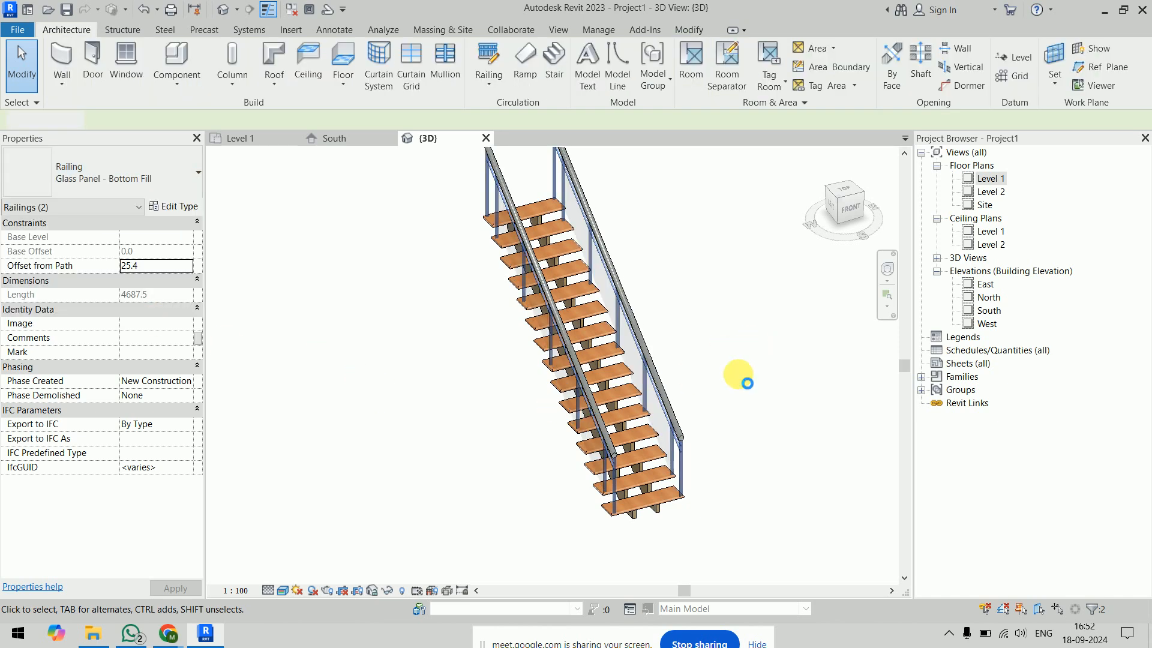
click(738, 374)
mouse_move(738, 391)
shift+middle_down()
mouse_move(545, 372)
mouse_move(744, 406)
shift+middle_up()
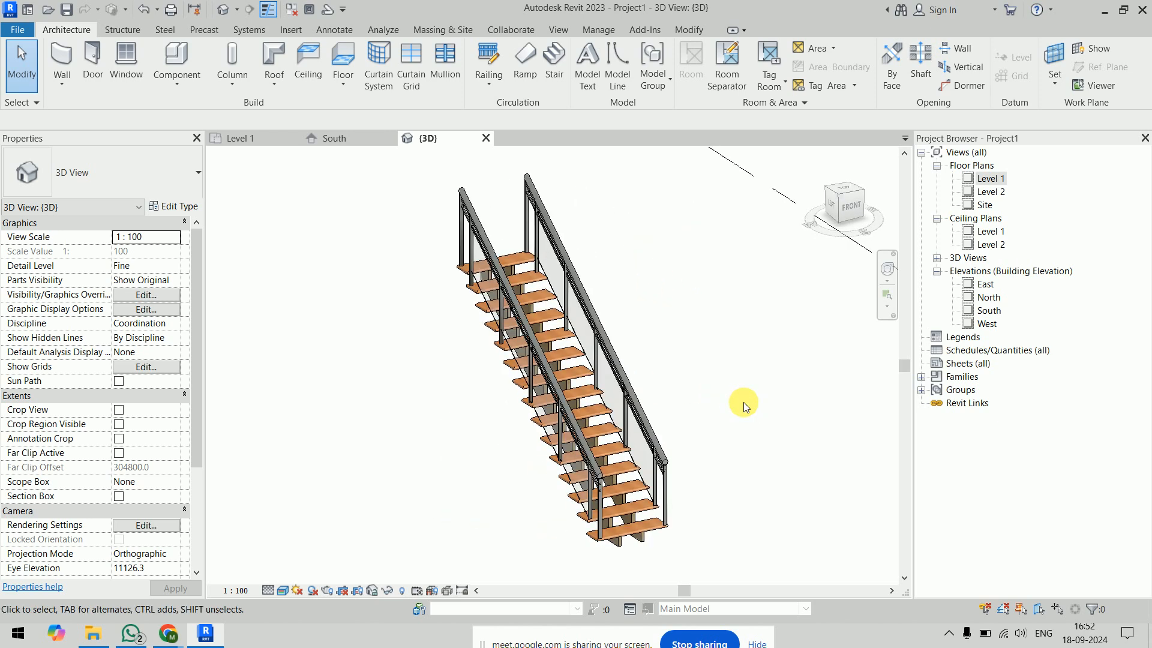
Delete the whole staircase together with its railings from the 3D view.
scroll(744, 406, down, 2)
drag(458, 208, 728, 559)
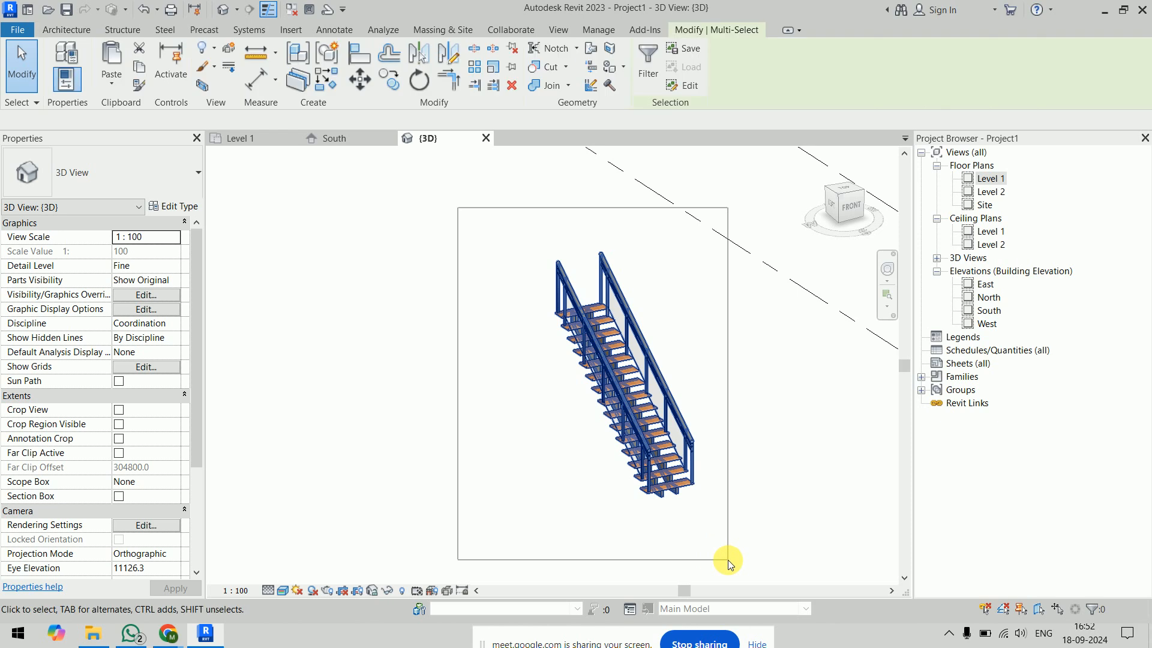
key(Delete)
Start a new Assembled Stair on the Level 1 floor plan and set its run type's Nosing Length to 0.
double_click(991, 179)
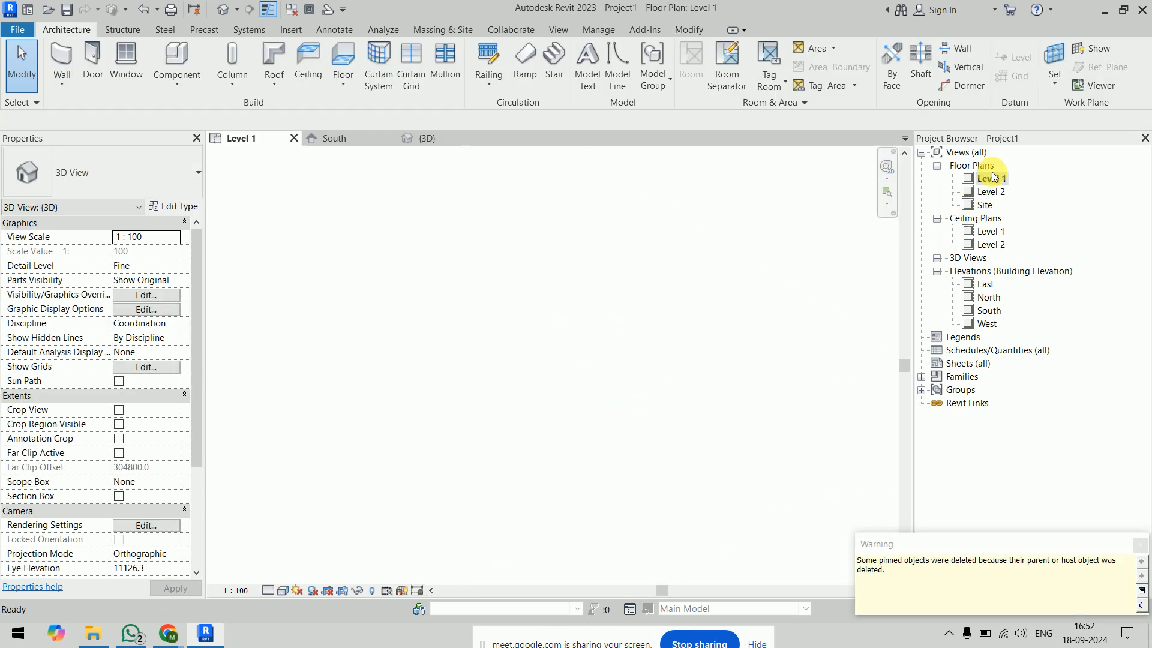
click(553, 63)
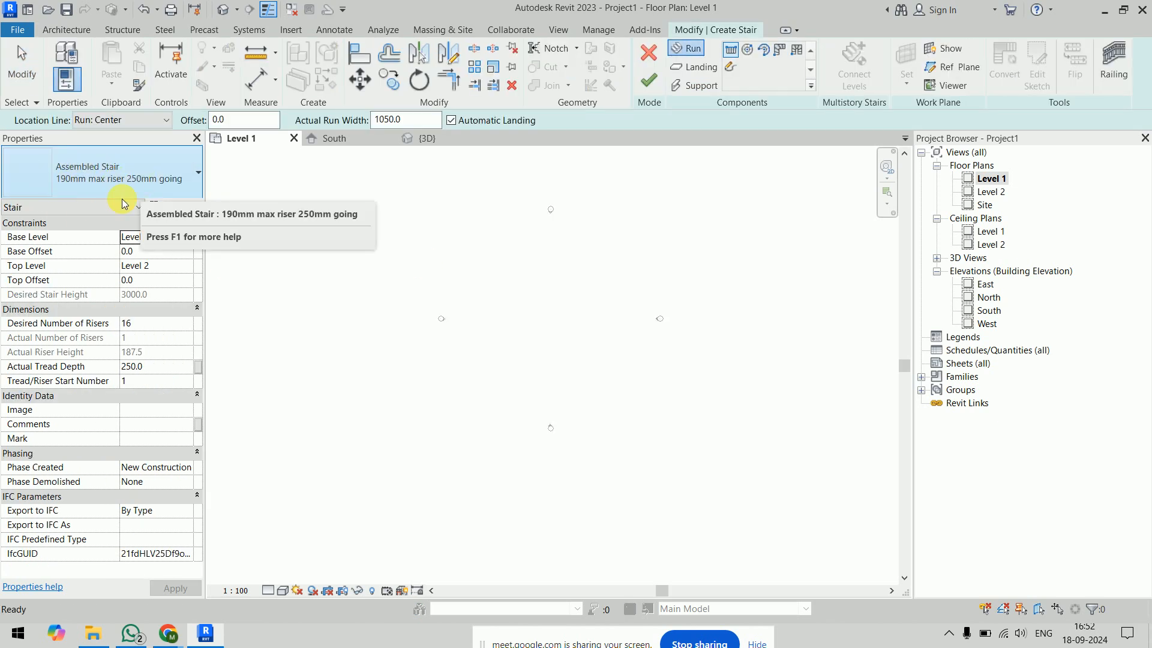
click(180, 206)
click(789, 293)
click(789, 293)
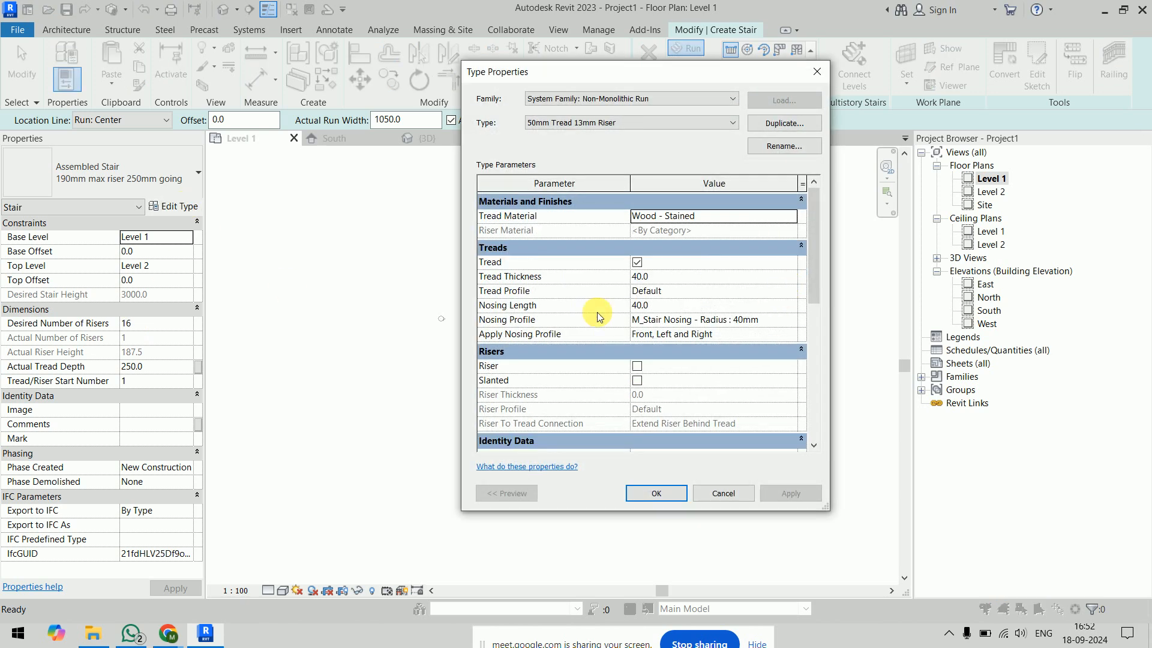
click(785, 309)
click(784, 309)
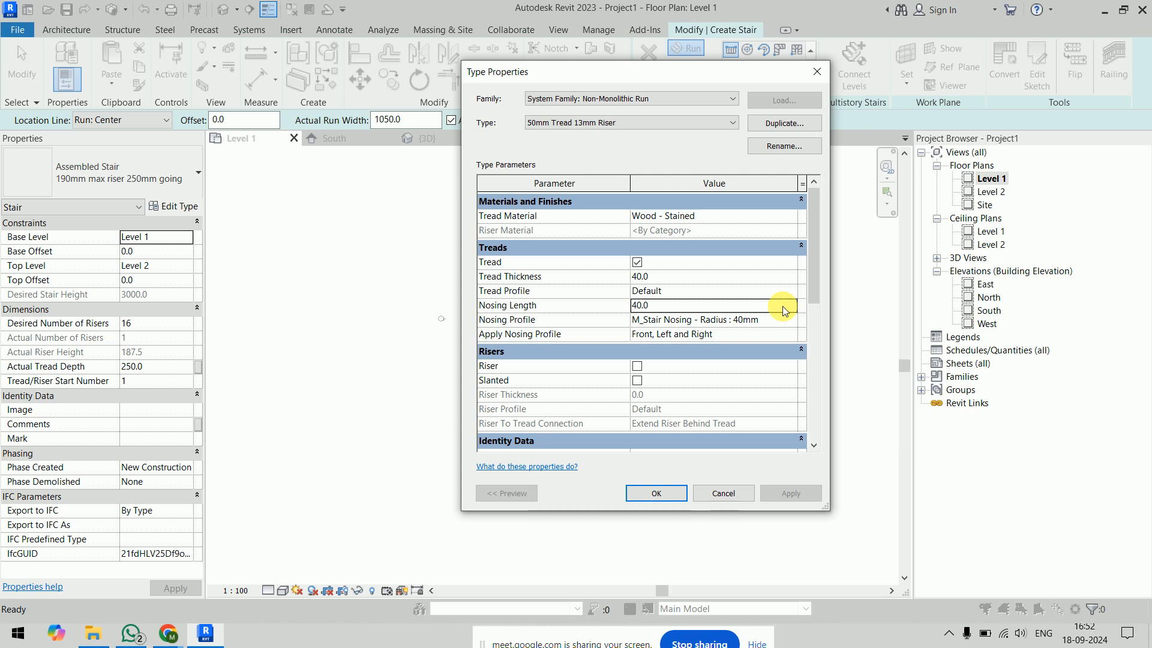
double_click(783, 308)
text(0)
Set the run type's Nosing Profile to Default and apply the change.
click(786, 319)
click(791, 320)
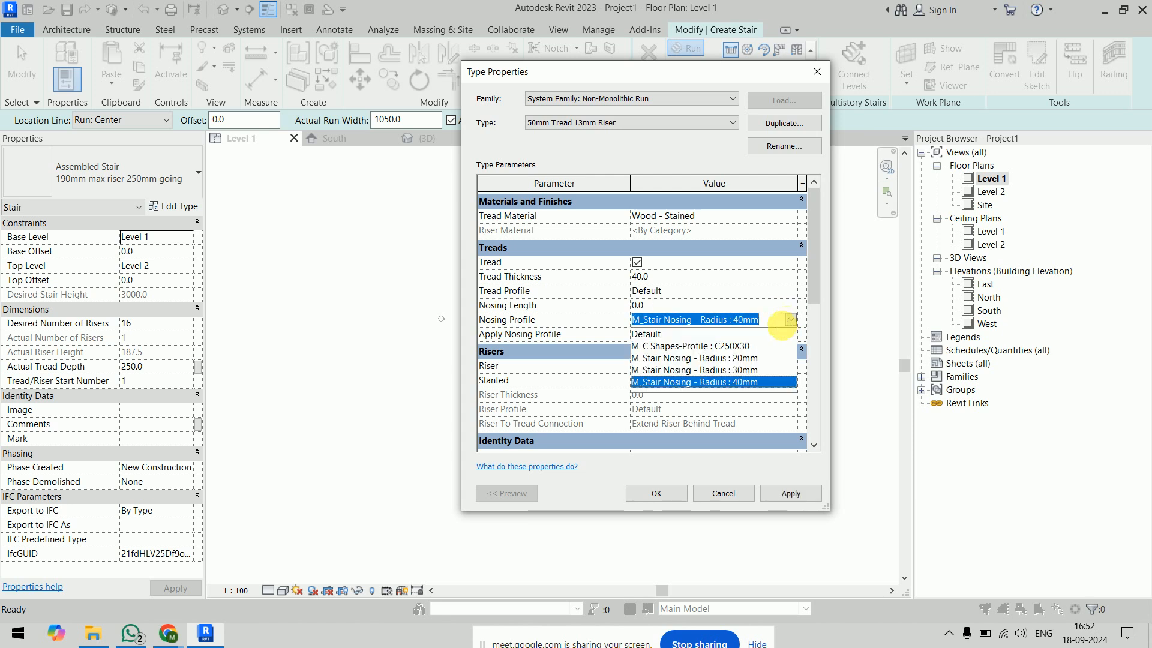
click(739, 336)
click(792, 494)
Set the run type's Tread Thickness to 50 and enable risers.
click(708, 277)
text(50.0)
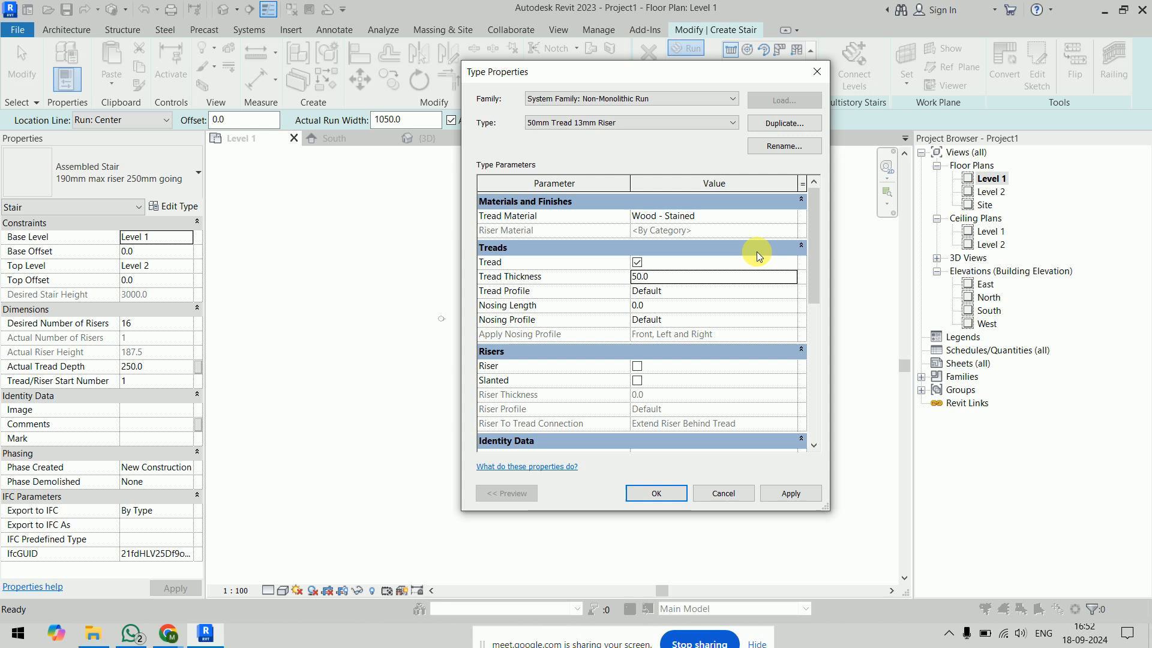
click(637, 366)
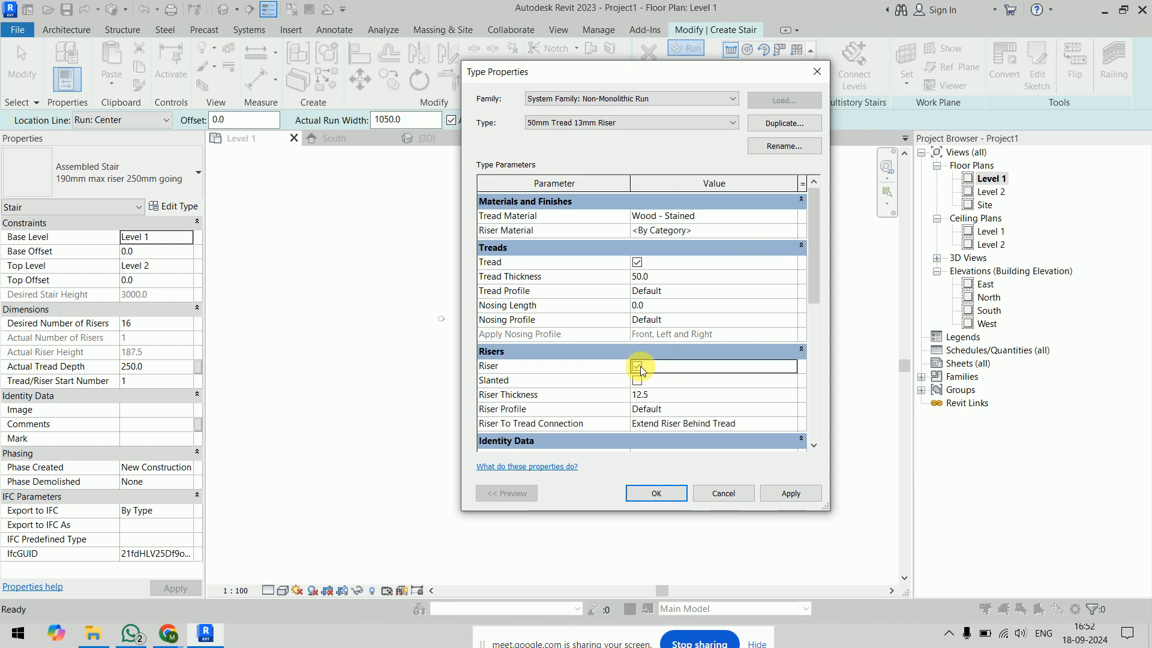
Find the Default material and assign it as the run type's Tread Material.
click(787, 216)
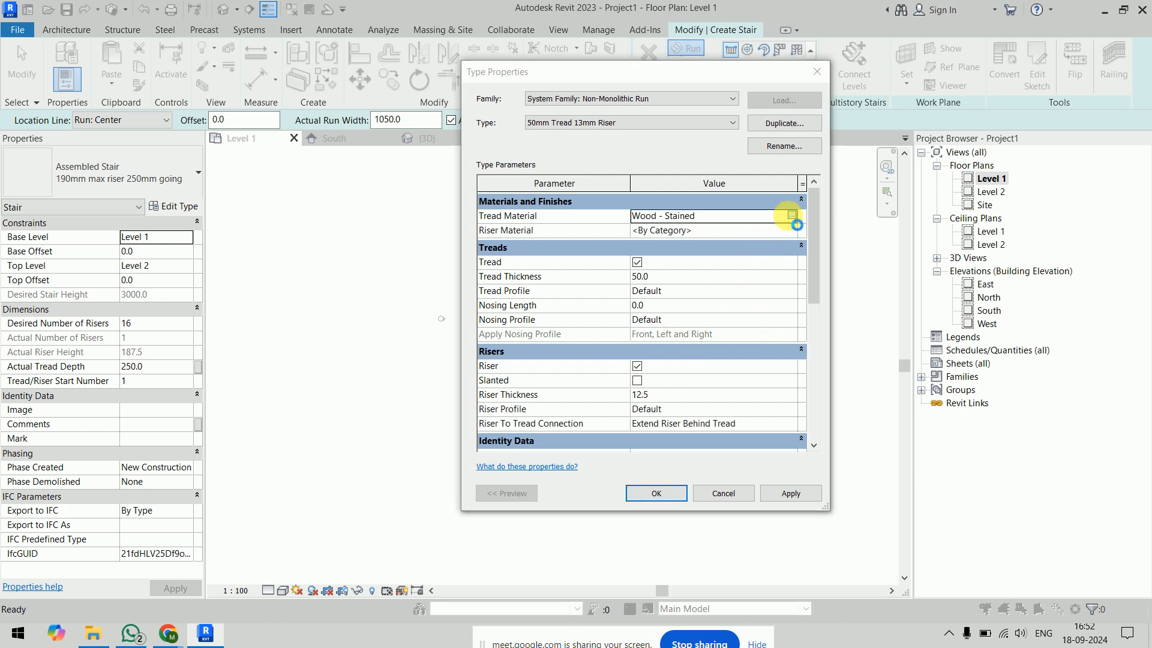
click(787, 216)
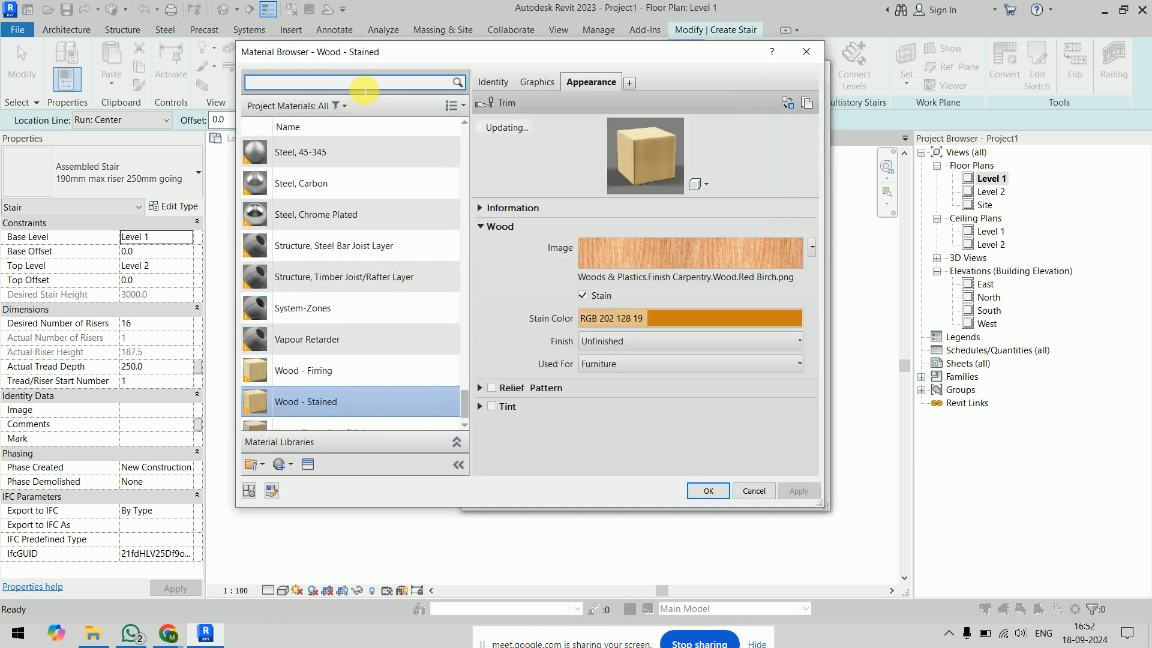
text(def)
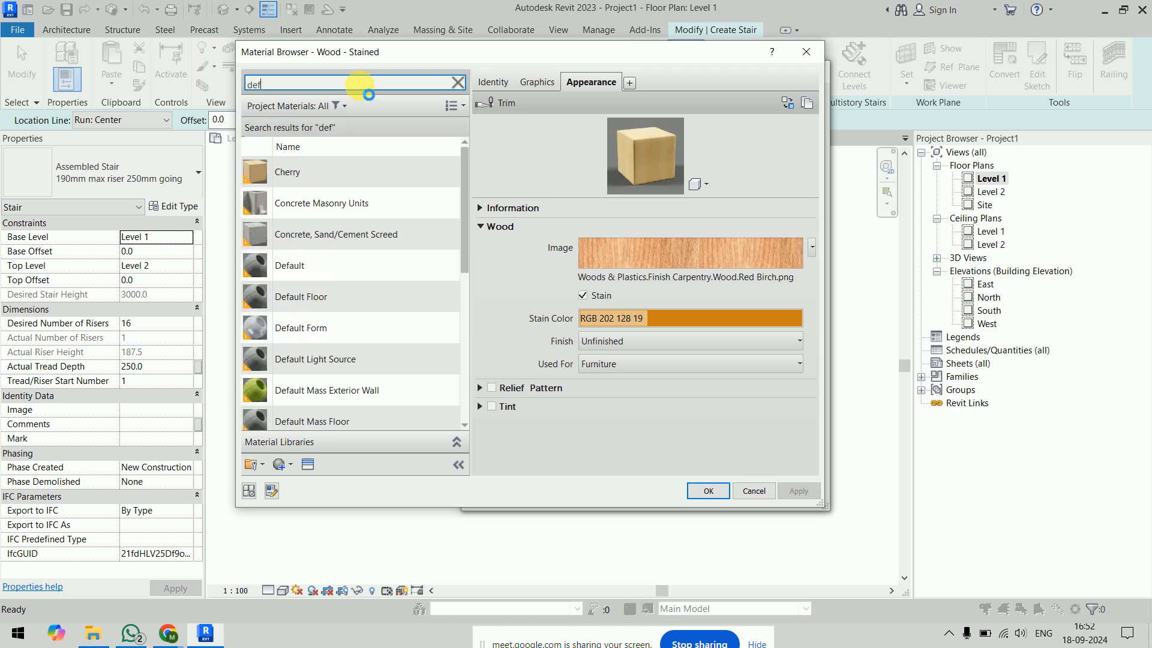
double_click(349, 266)
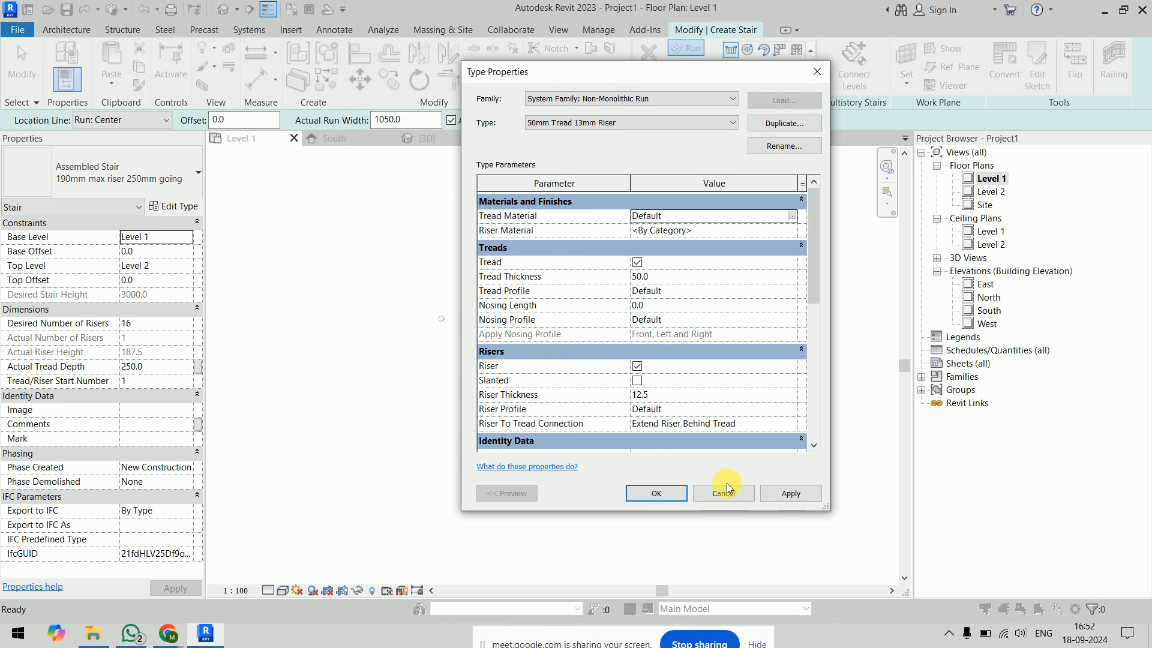
Try to clear the run type's Tread Material value.
click(783, 221)
key(BackSpace)
click(768, 234)
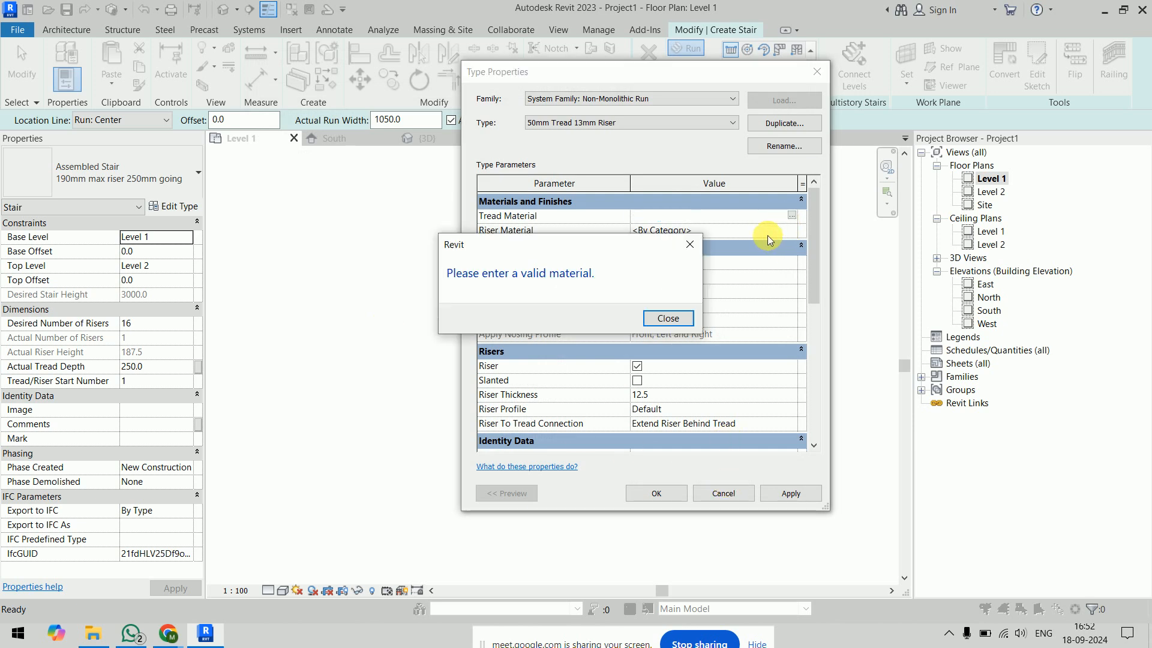
click(664, 319)
Pick the Default material again as Tread Material and accept the run type's properties.
click(792, 215)
drag(463, 240, 467, 128)
click(289, 84)
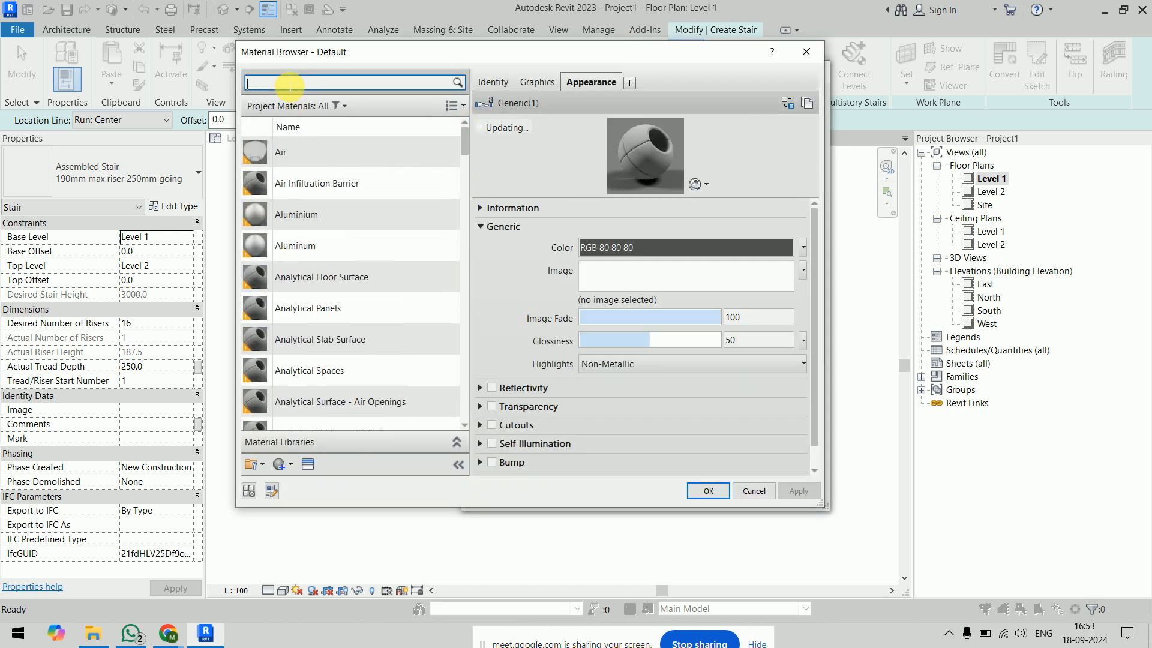
text(def)
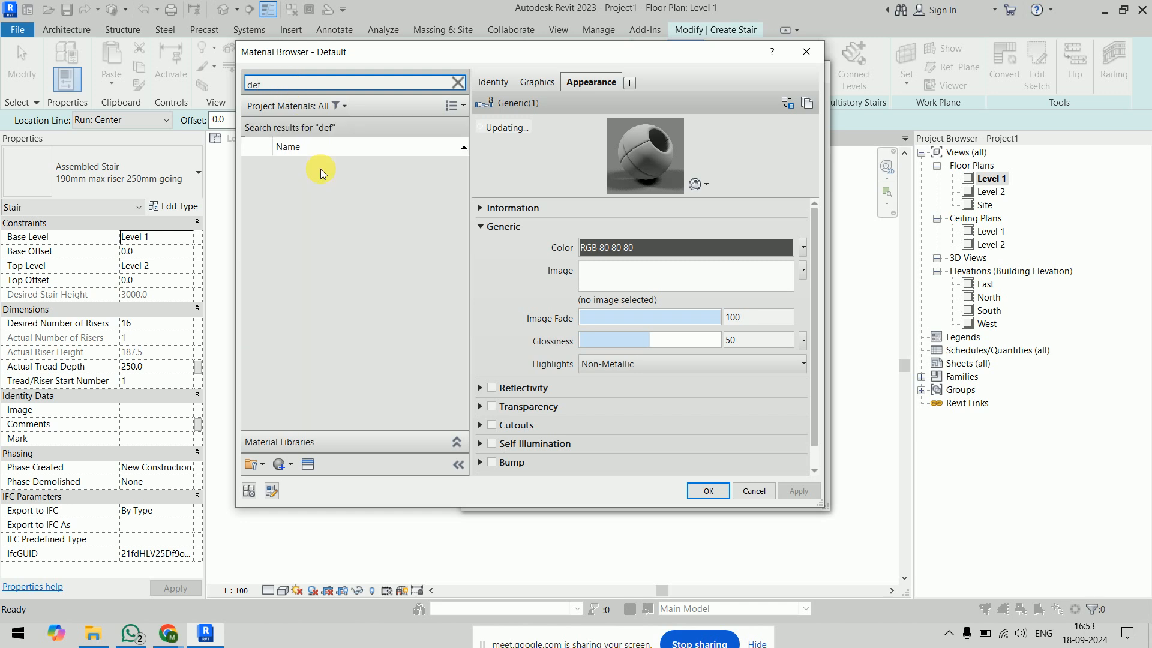
double_click(323, 264)
click(655, 495)
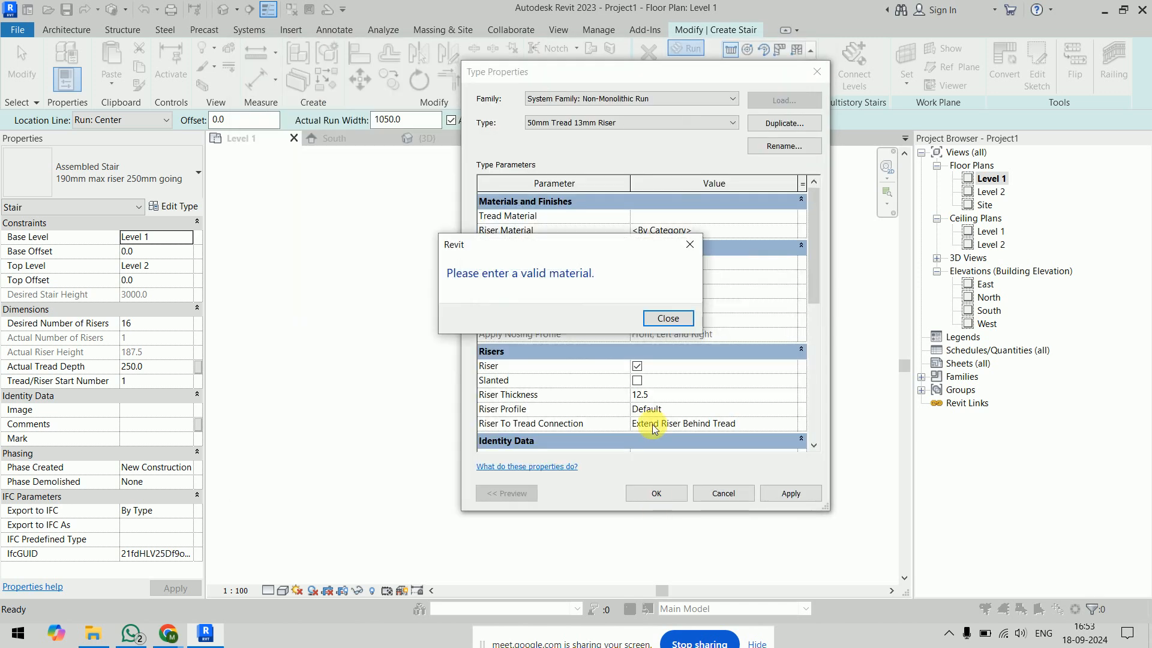
click(675, 320)
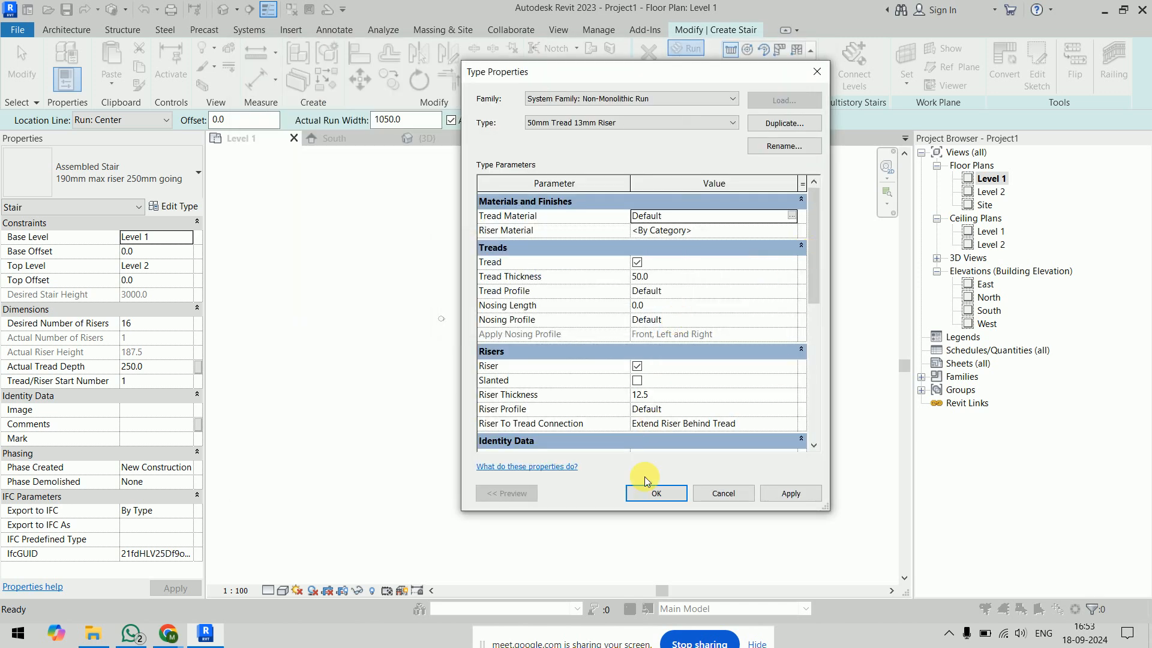
click(633, 492)
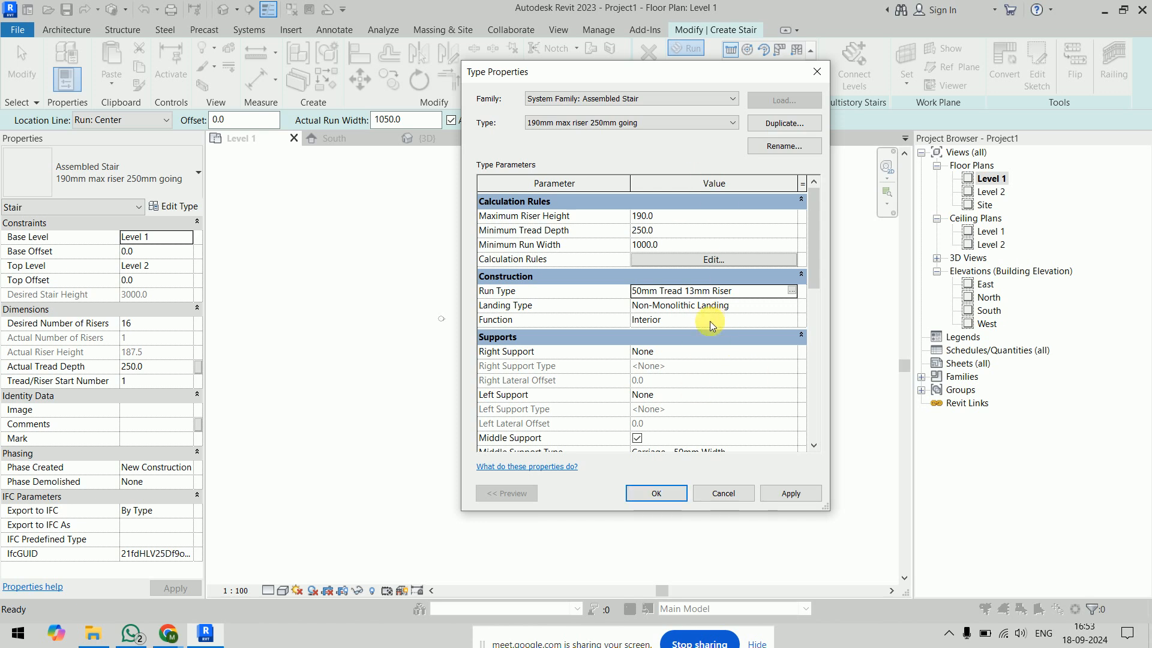
Turn off the stair type's Middle Support and set both Right Support and Left Support to Carriage (Open).
scroll(711, 322, down, 7)
scroll(711, 321, up, 5)
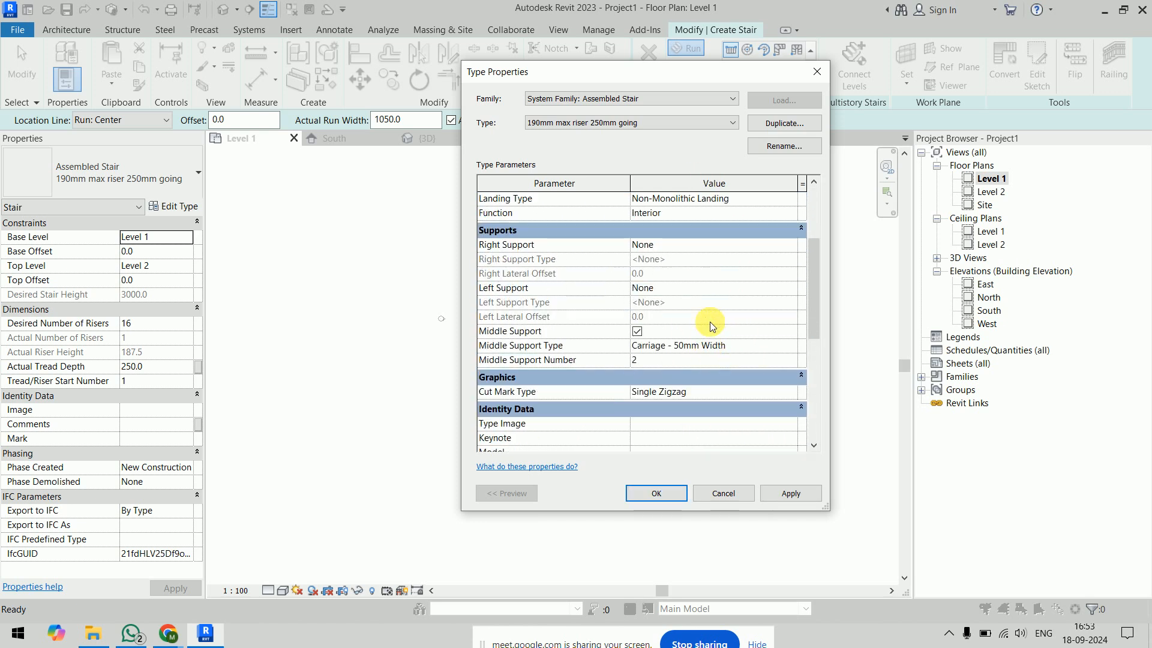
click(638, 332)
click(788, 244)
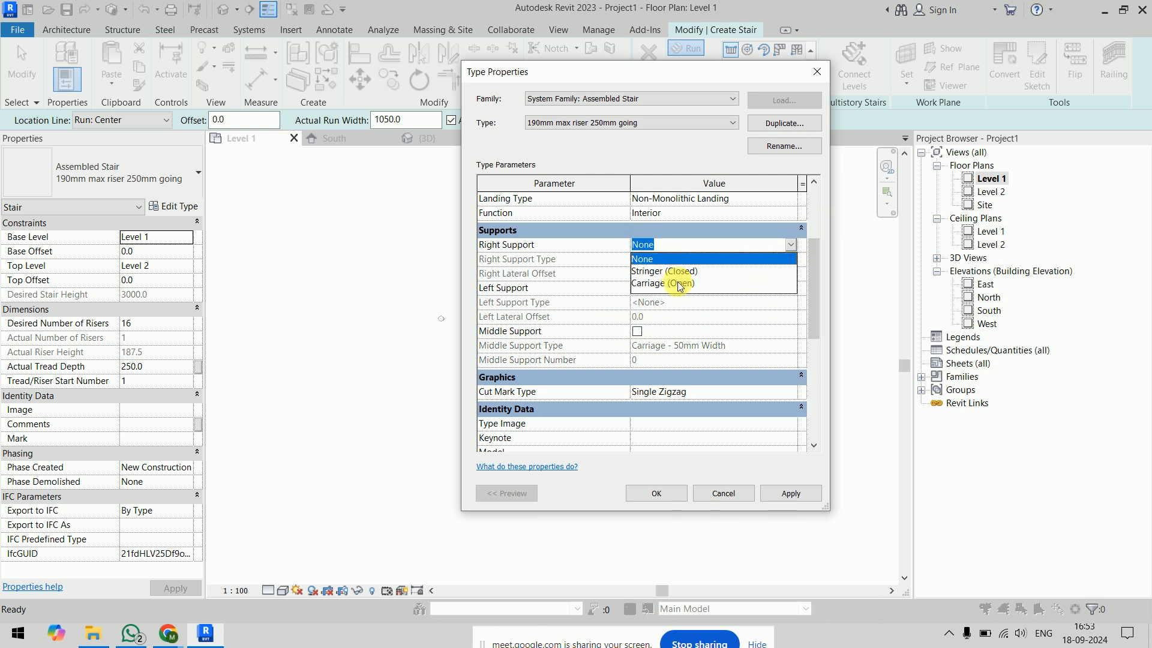
click(663, 283)
click(788, 288)
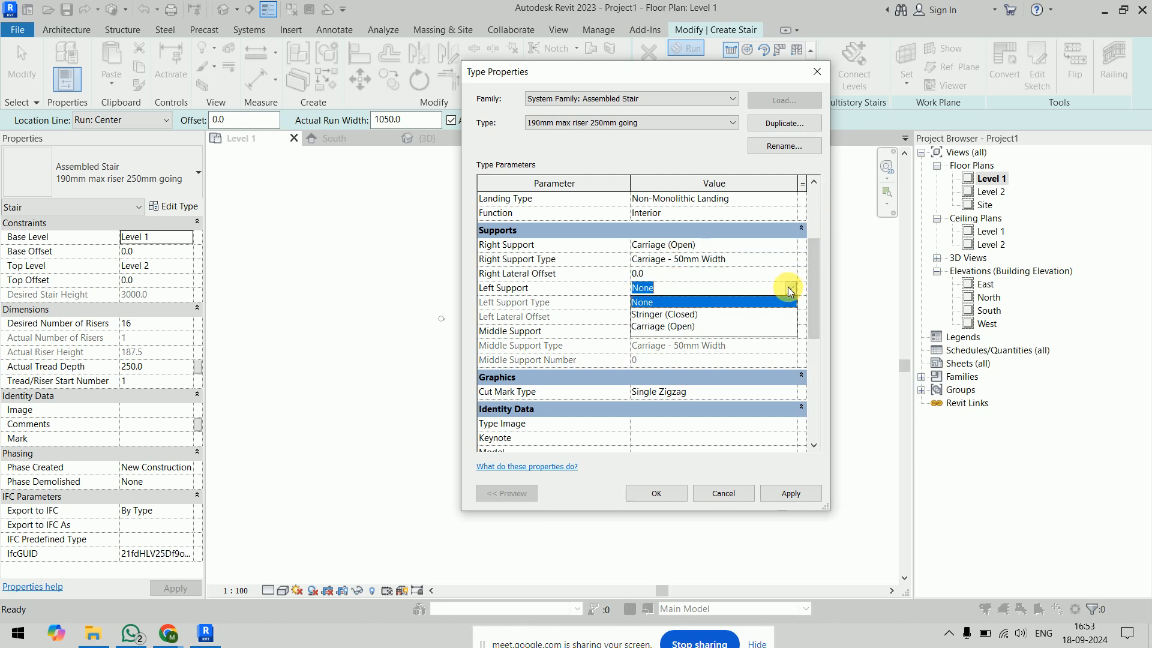
click(690, 326)
click(658, 495)
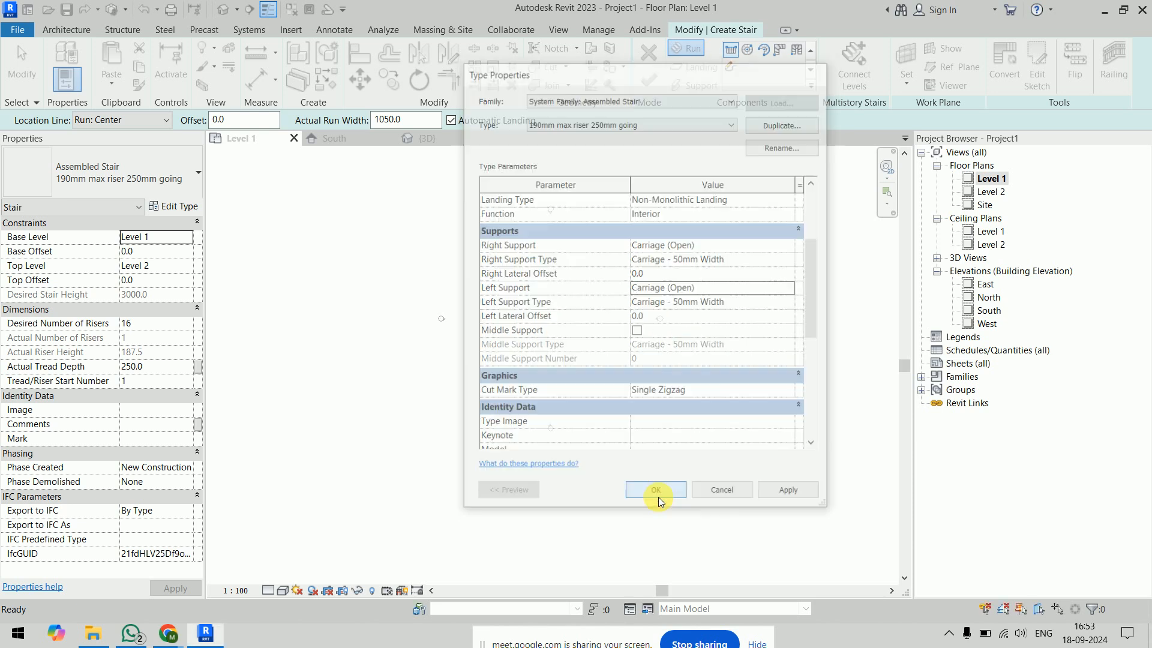
Draw a straight vertical run with all 16 risers on the Level 1 plan, finish the stair and show it in 3D.
click(540, 372)
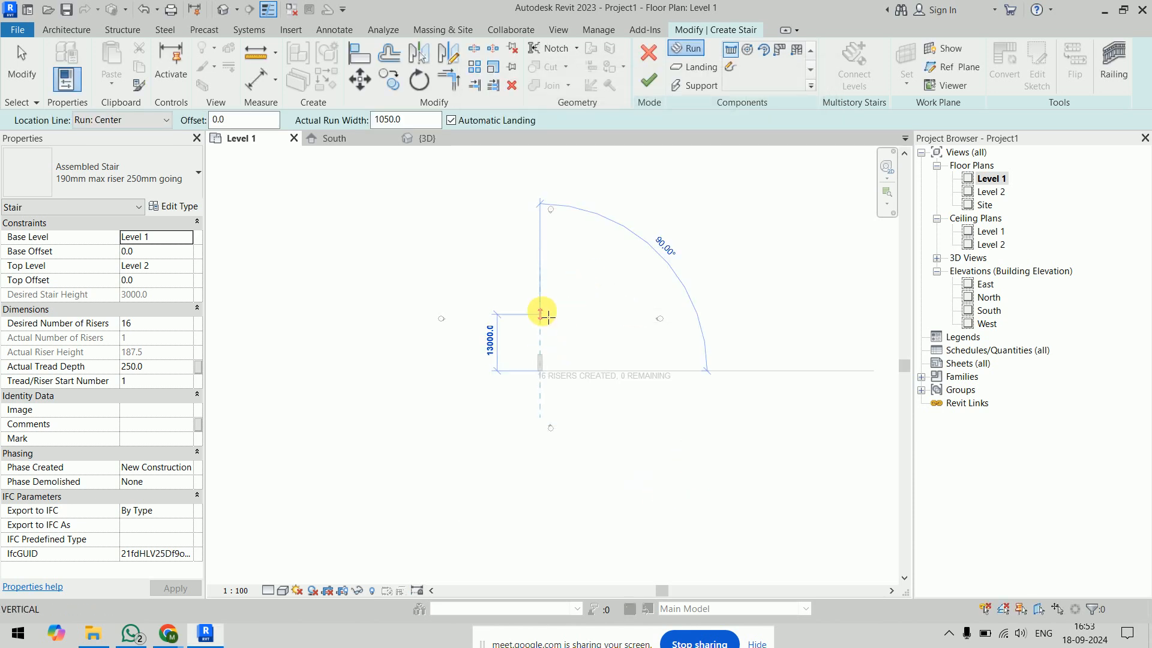
click(544, 313)
click(647, 79)
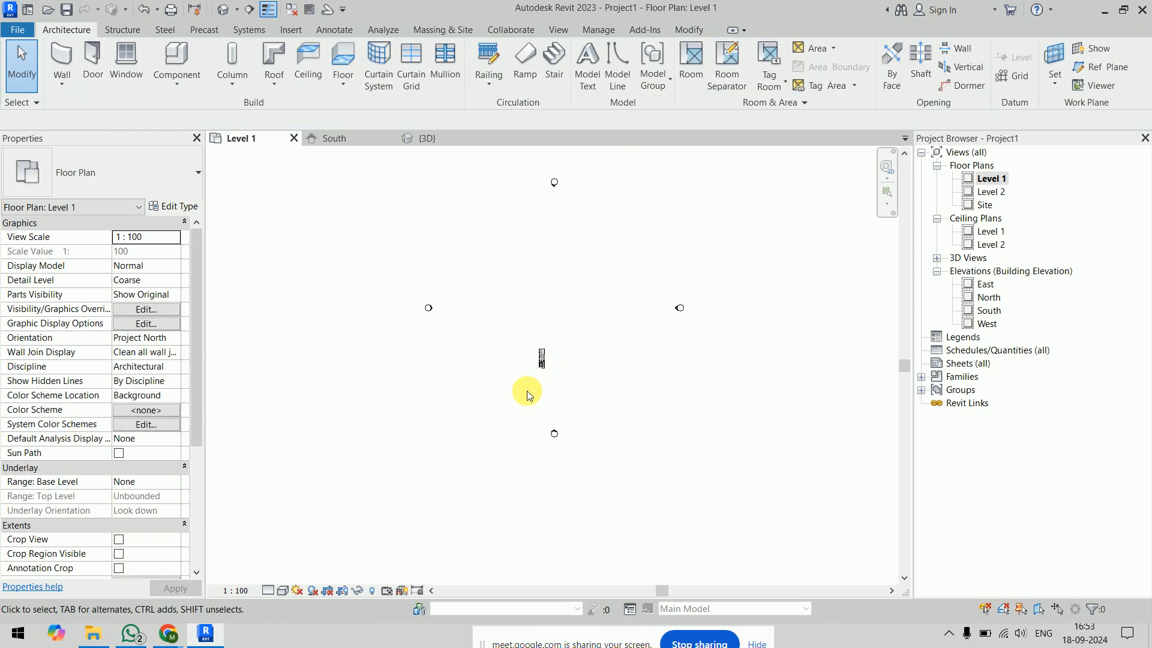
click(414, 138)
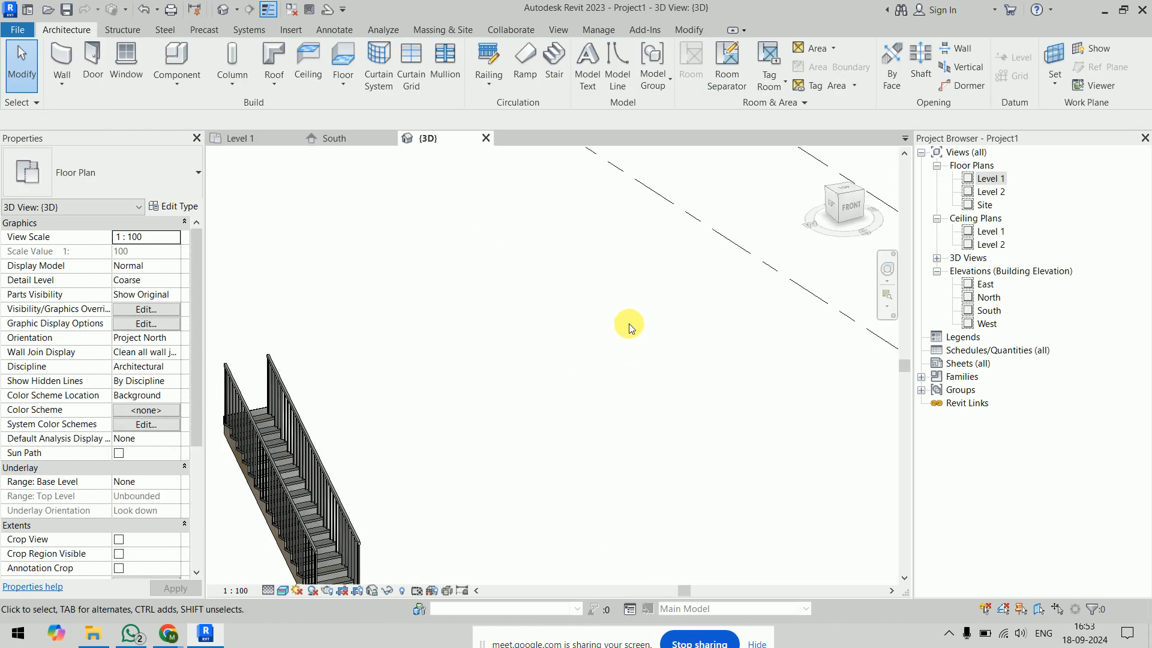
Turn on Middle Support in the placed stair's type properties.
middle_drag(382, 470, 502, 321)
scroll(617, 335, up, 4)
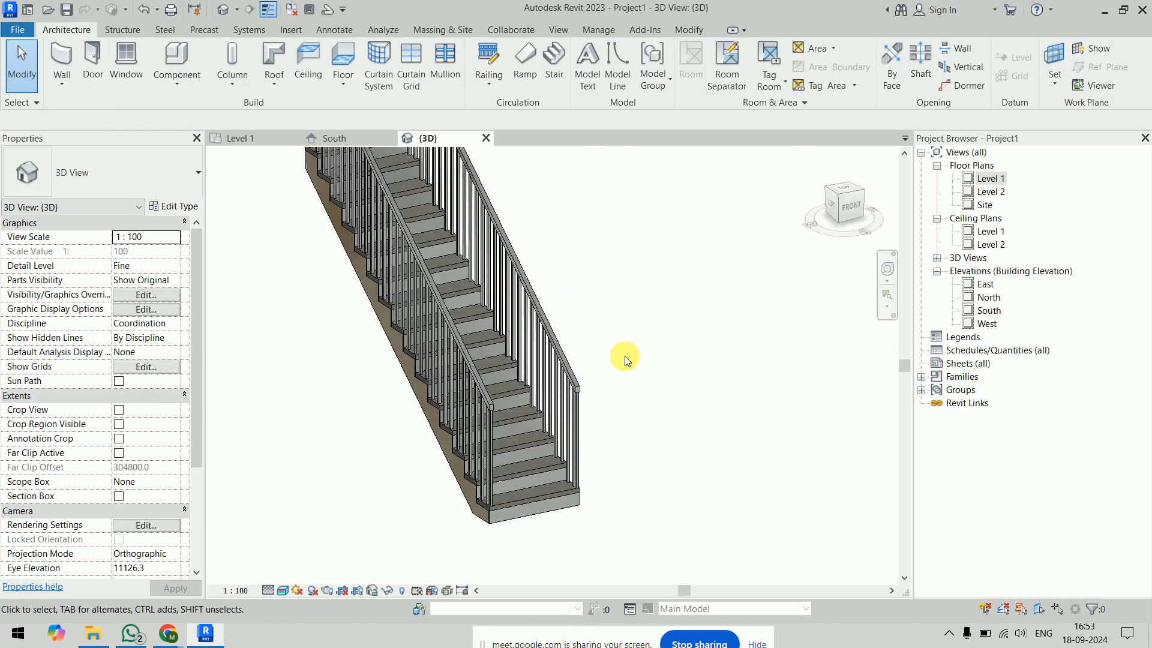
click(482, 522)
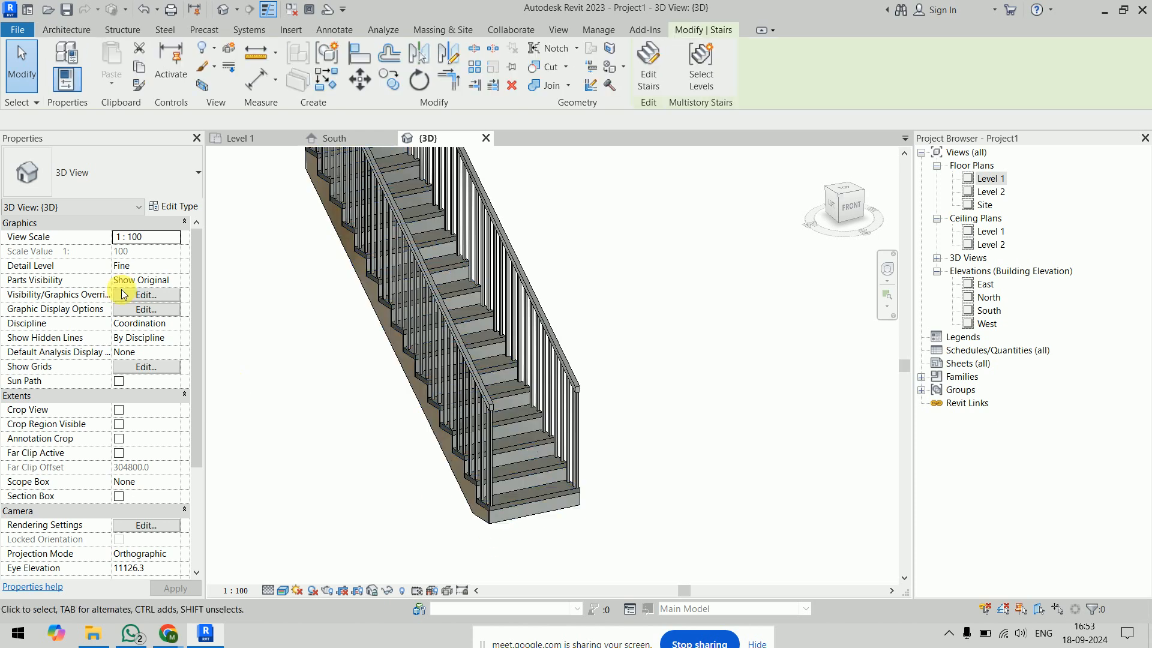
click(170, 210)
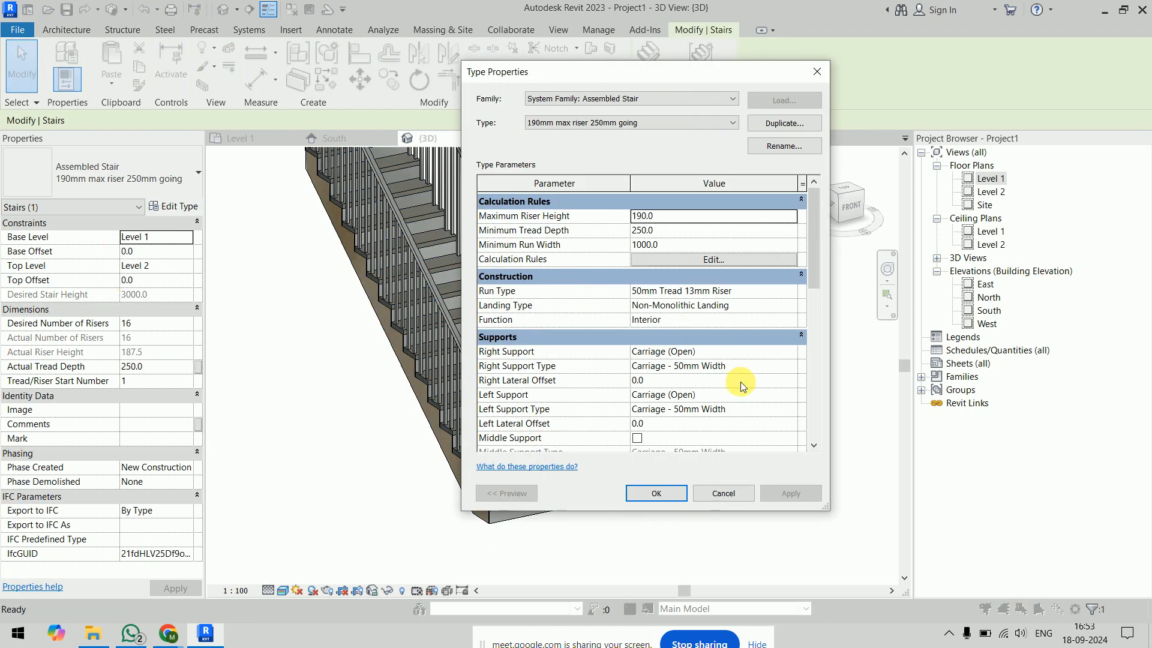
scroll(742, 385, down, 2)
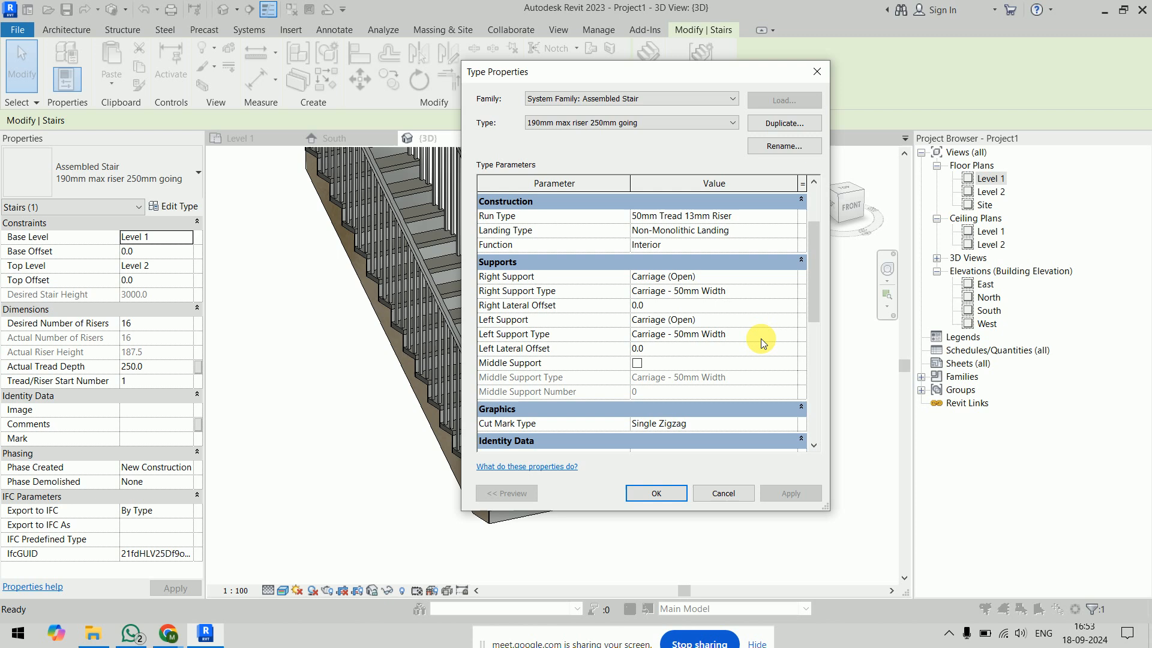
click(637, 363)
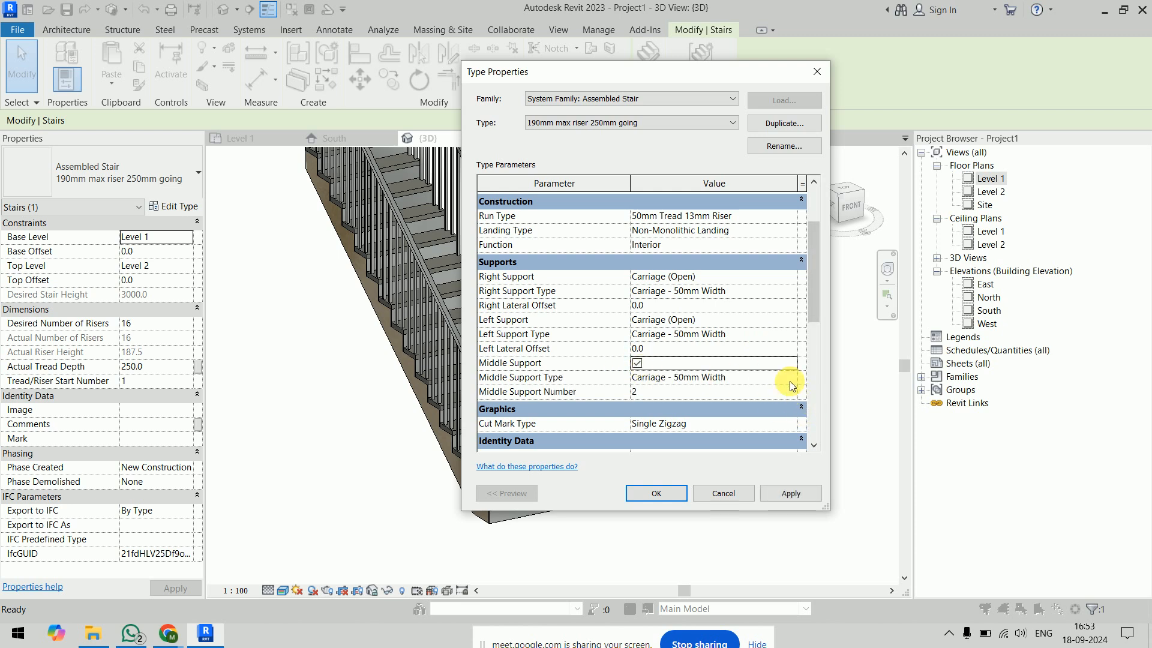
Set the material of the Carriage - 50mm Width middle support type to Default and accept the stair type's properties.
click(790, 378)
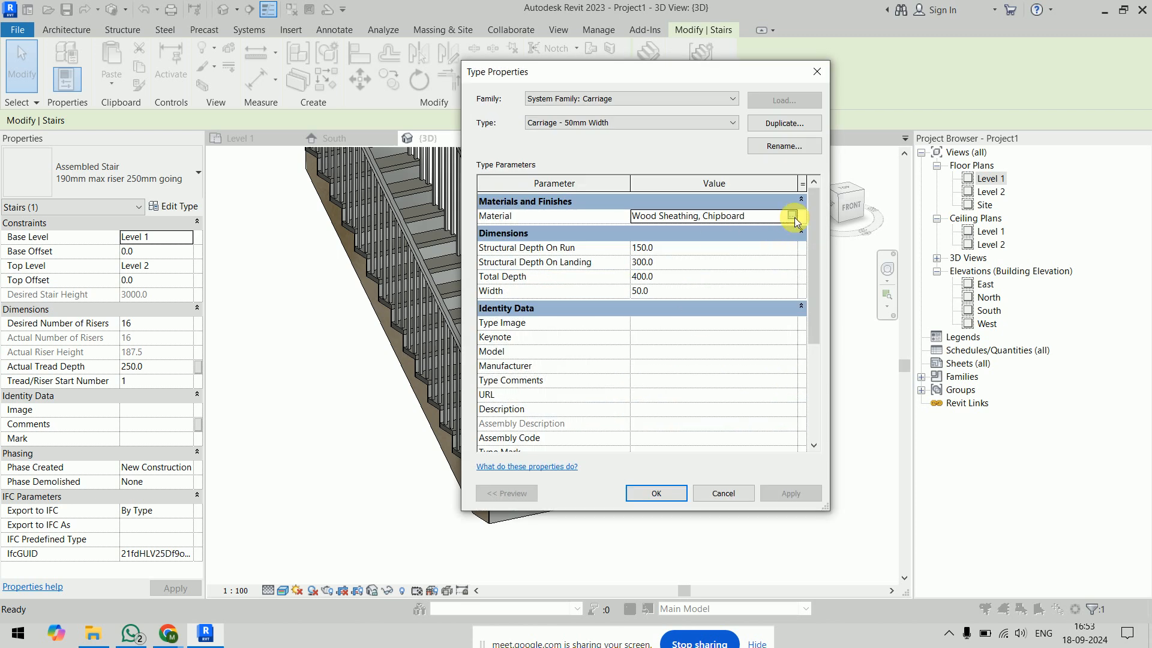
click(795, 221)
click(351, 84)
text(def)
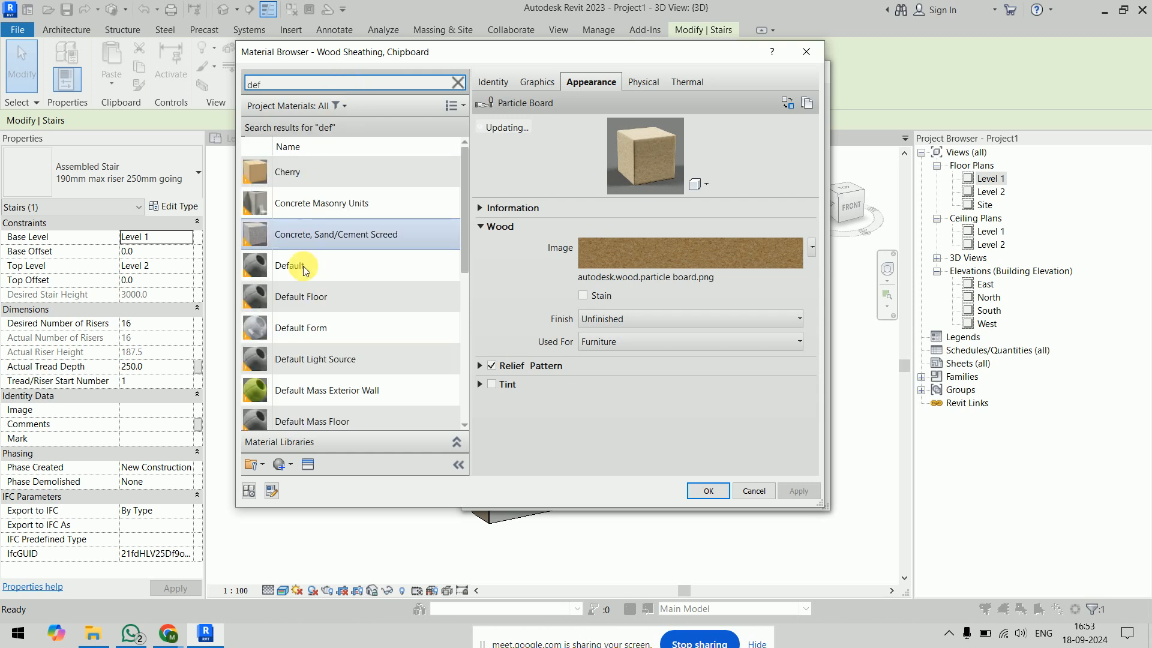
click(297, 264)
click(708, 490)
click(653, 484)
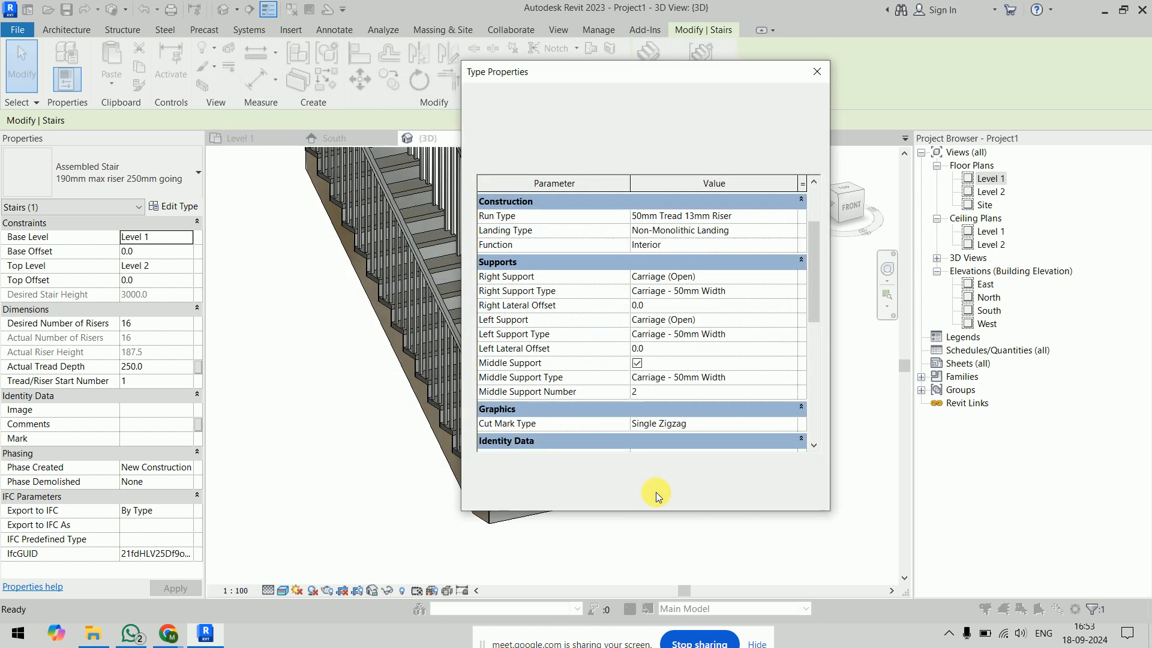
click(655, 494)
Delete the straight stair and its railings in the 3D view and open the Level 1 floor plan.
click(729, 421)
scroll(726, 375, down, 4)
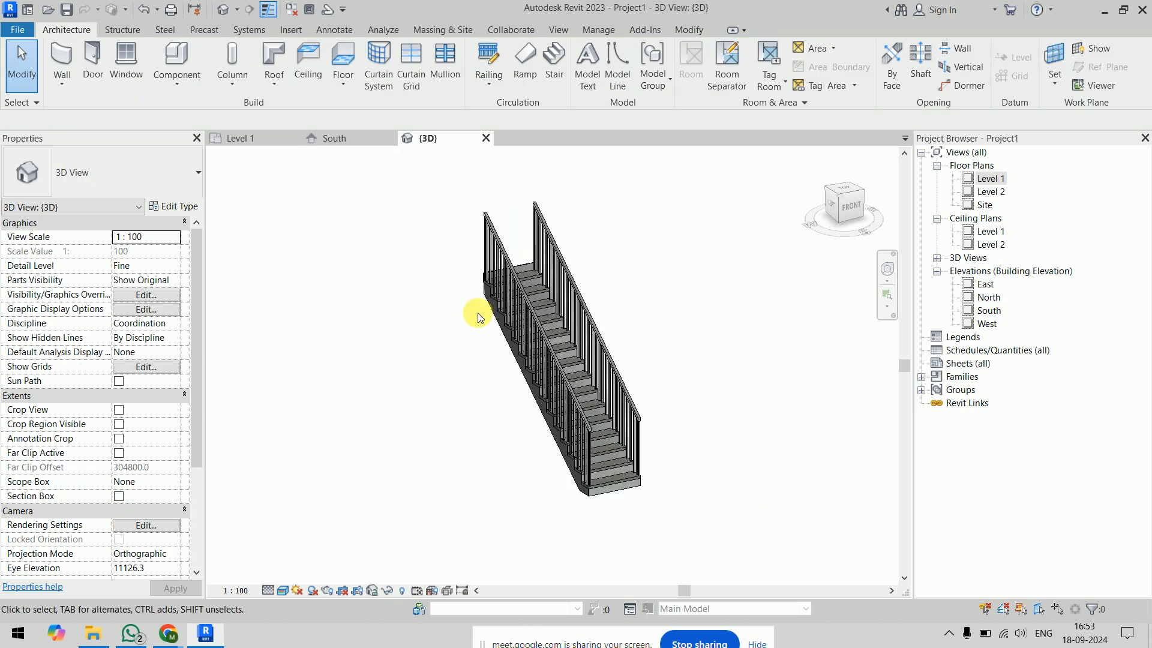
drag(398, 187, 689, 501)
key(Delete)
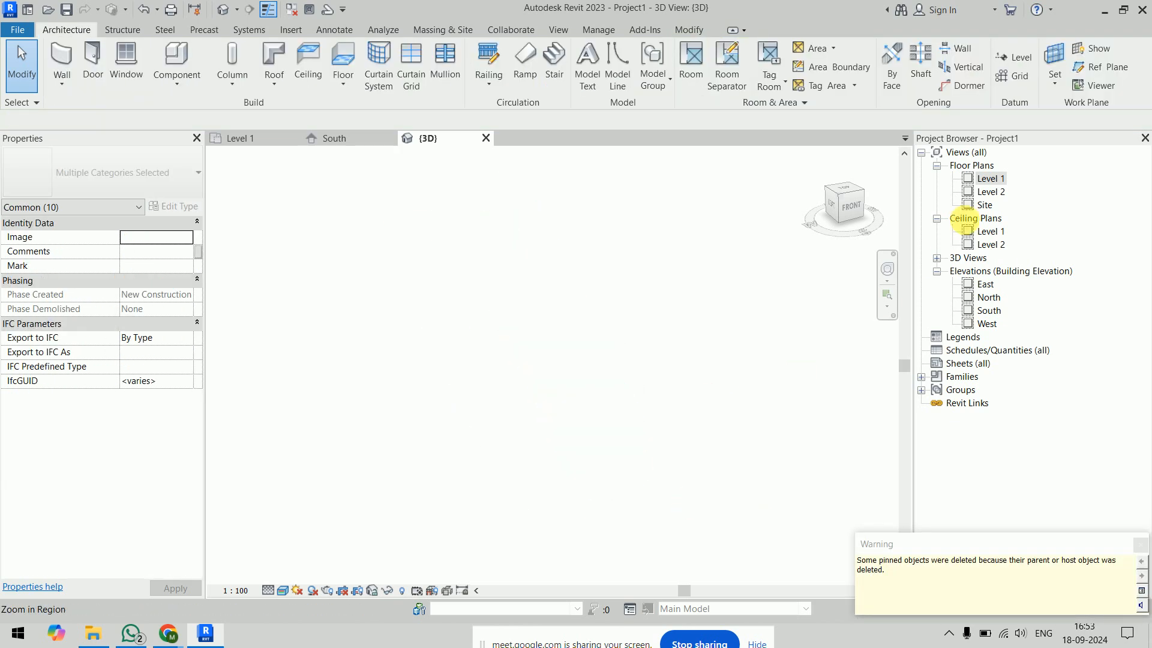
double_click(986, 178)
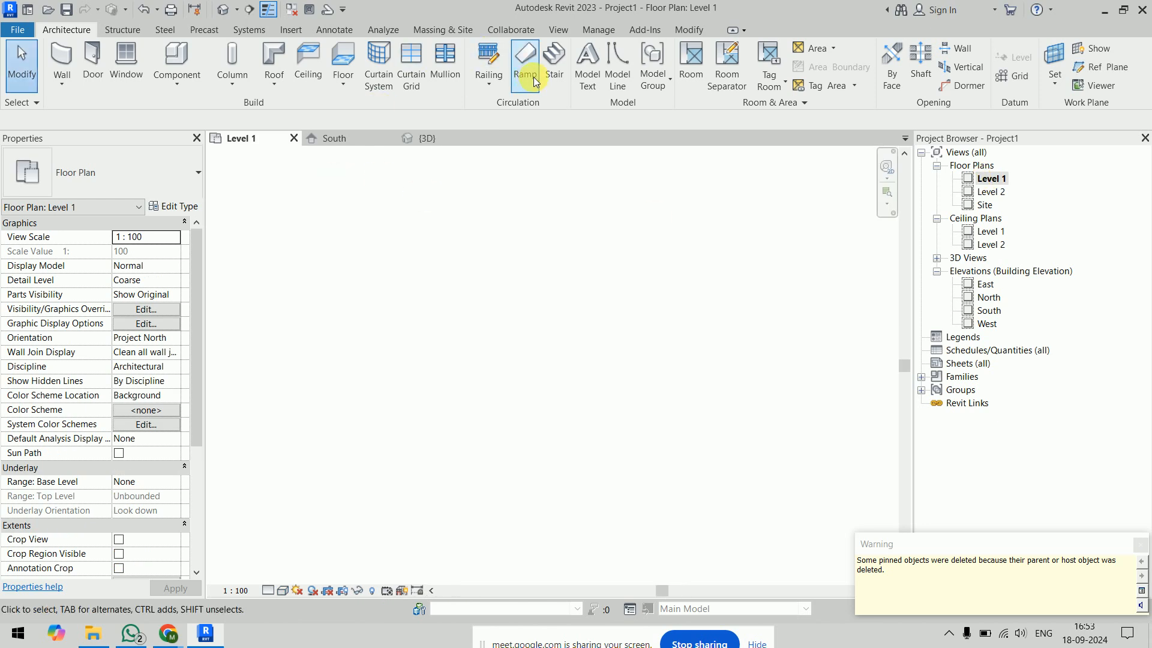
Start a new stair and duplicate its assembled stair type as "150mm R c 300mm T".
click(553, 66)
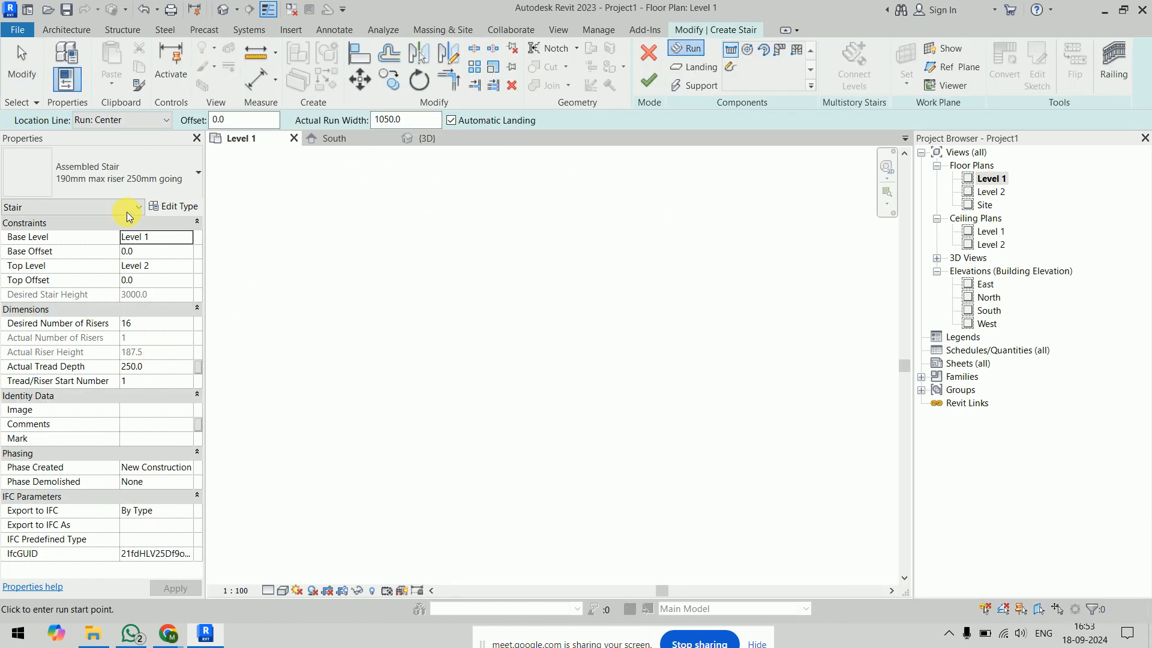
click(174, 206)
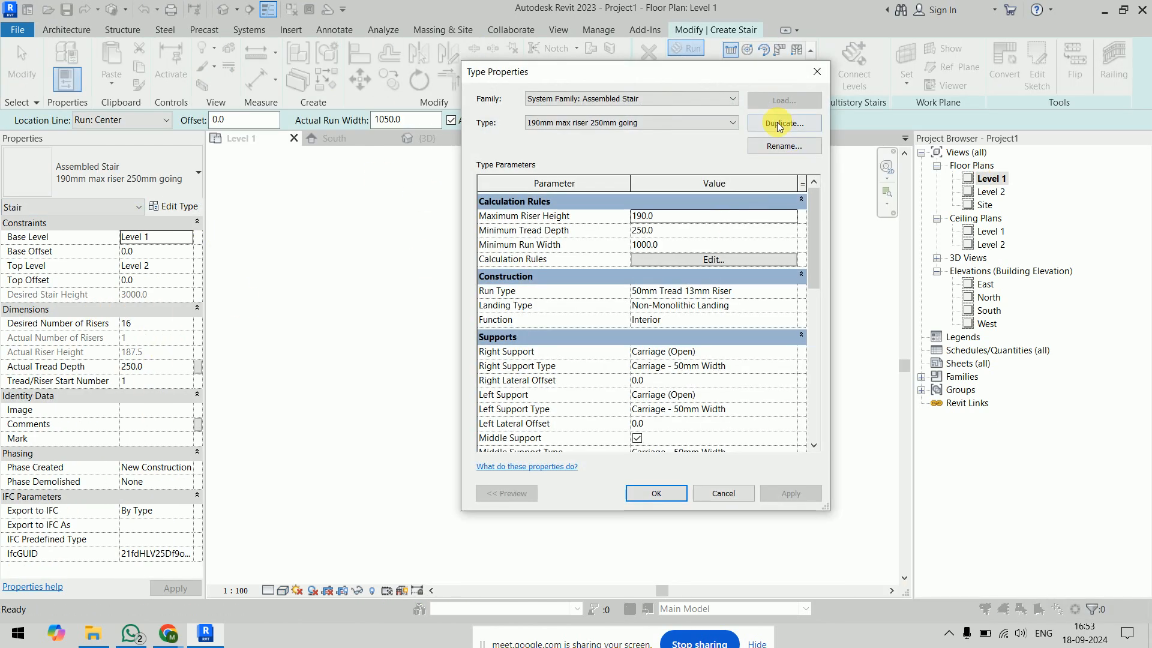
click(778, 125)
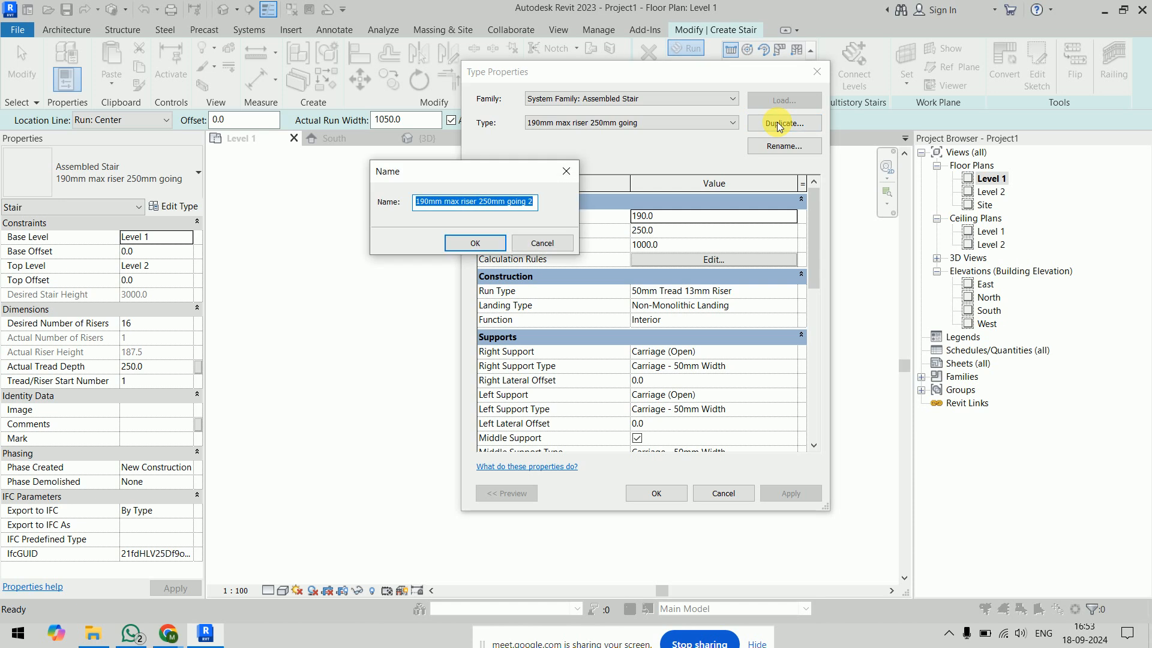
text(150mm R c 300mm T)
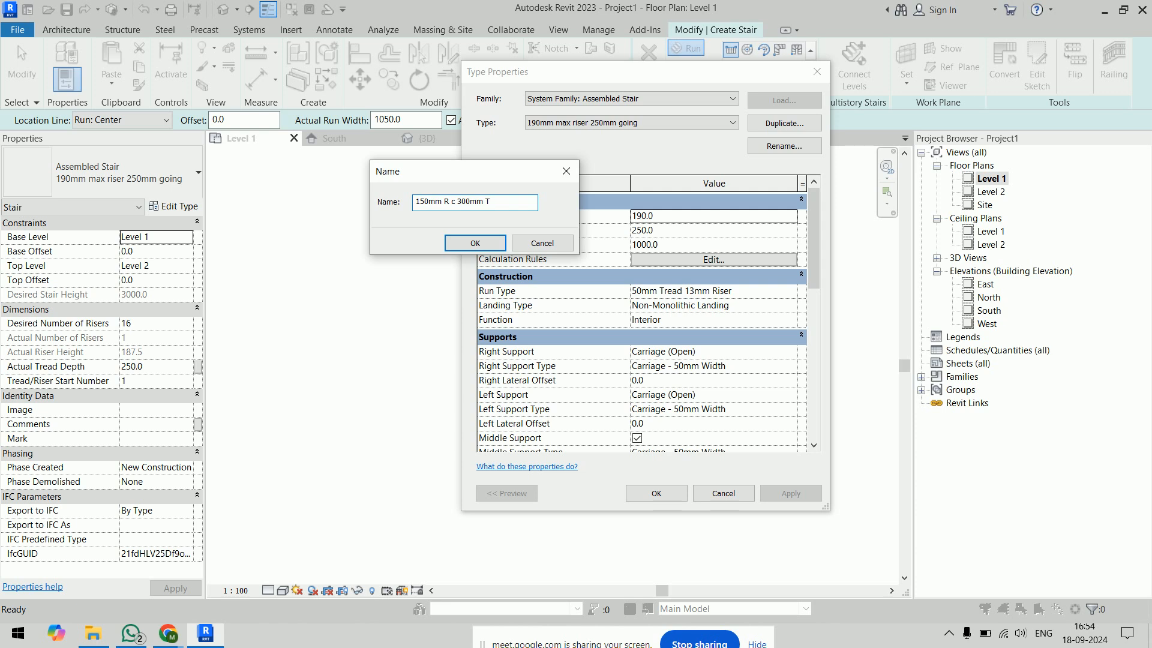
click(482, 243)
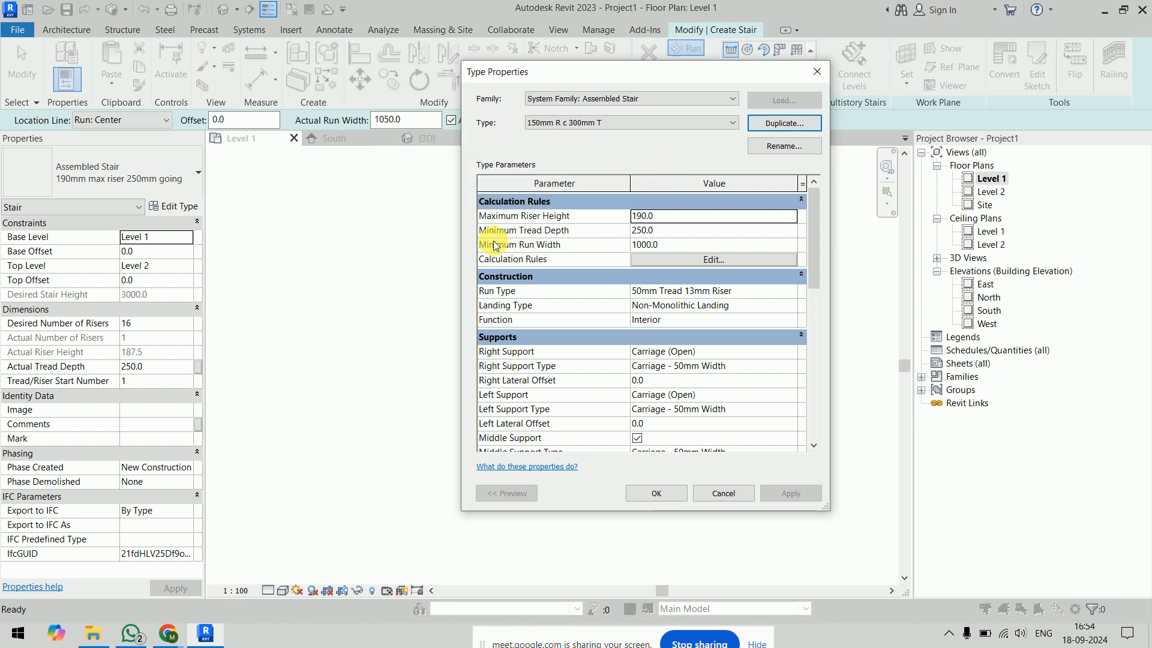
Give the new type a 150 maximum riser height, 300 minimum tread depth and 1050 minimum run width, without Middle Support.
click(654, 216)
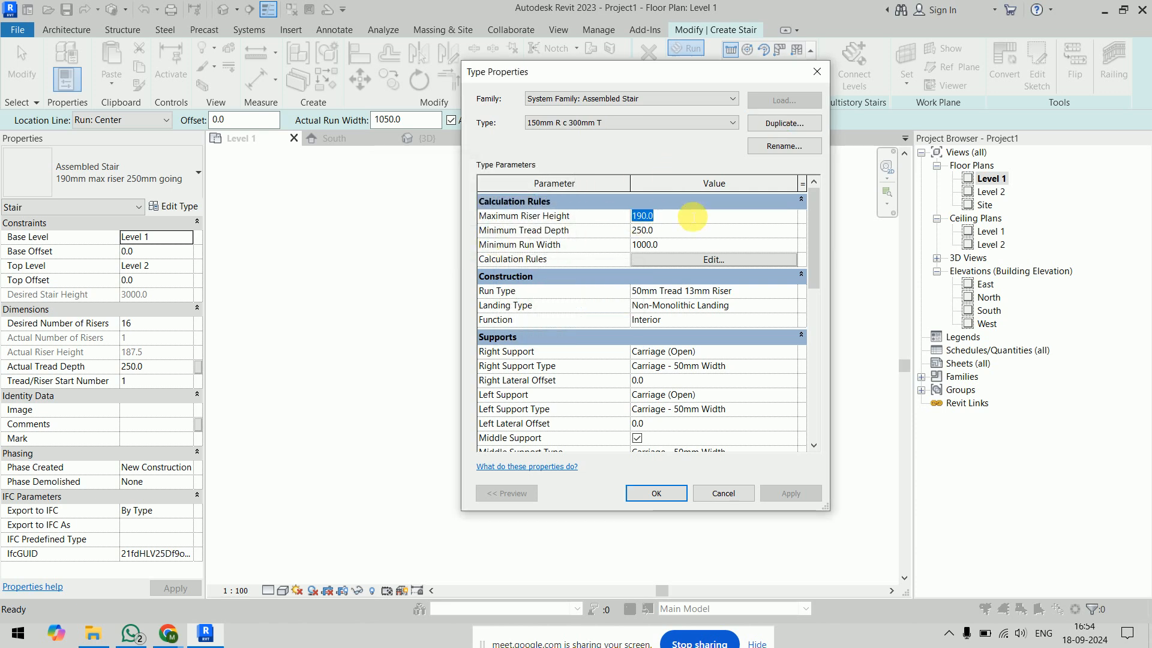
text(15)
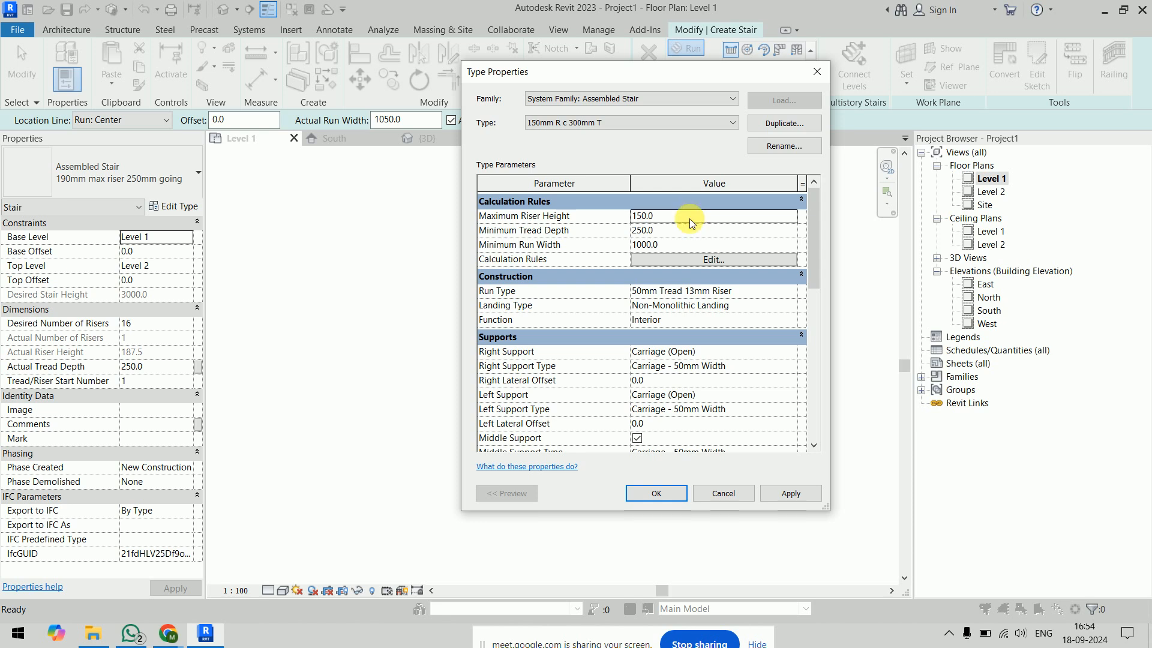
click(694, 231)
text(300.0)
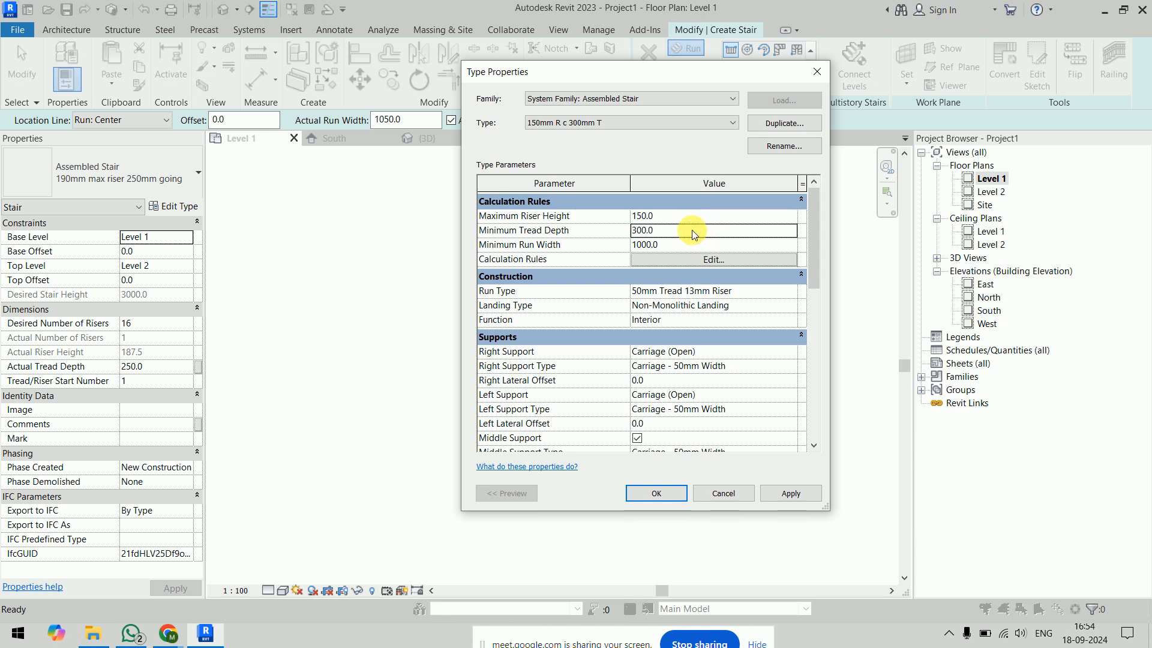
click(696, 244)
key(BackSpace)
text(1050)
key(Return)
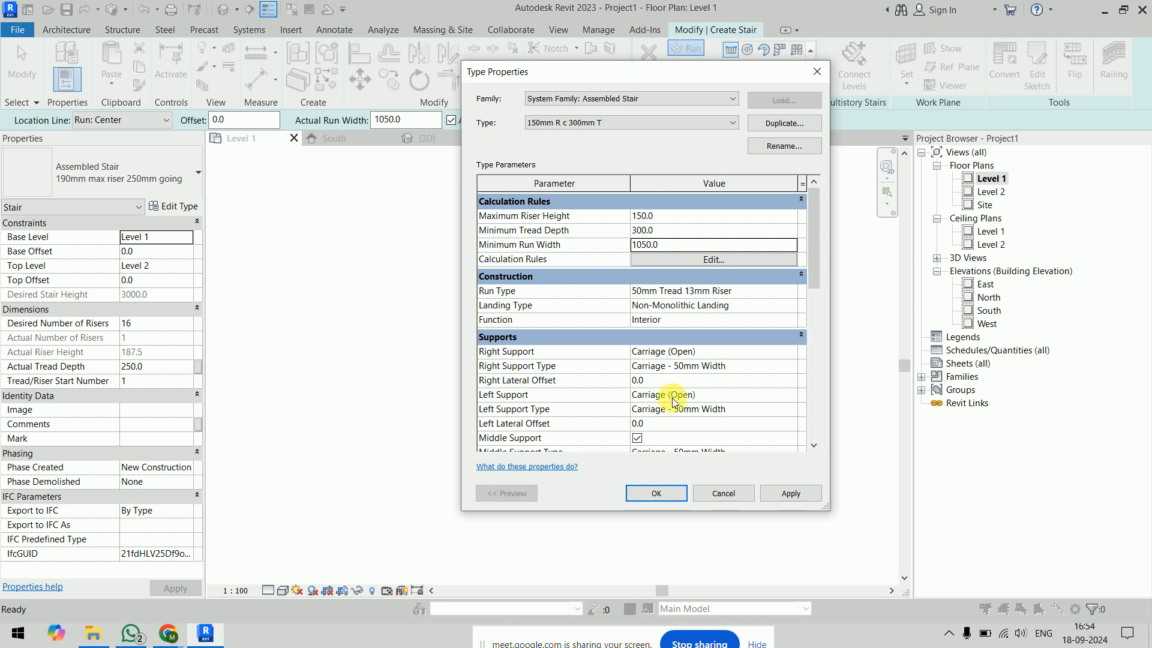
click(637, 439)
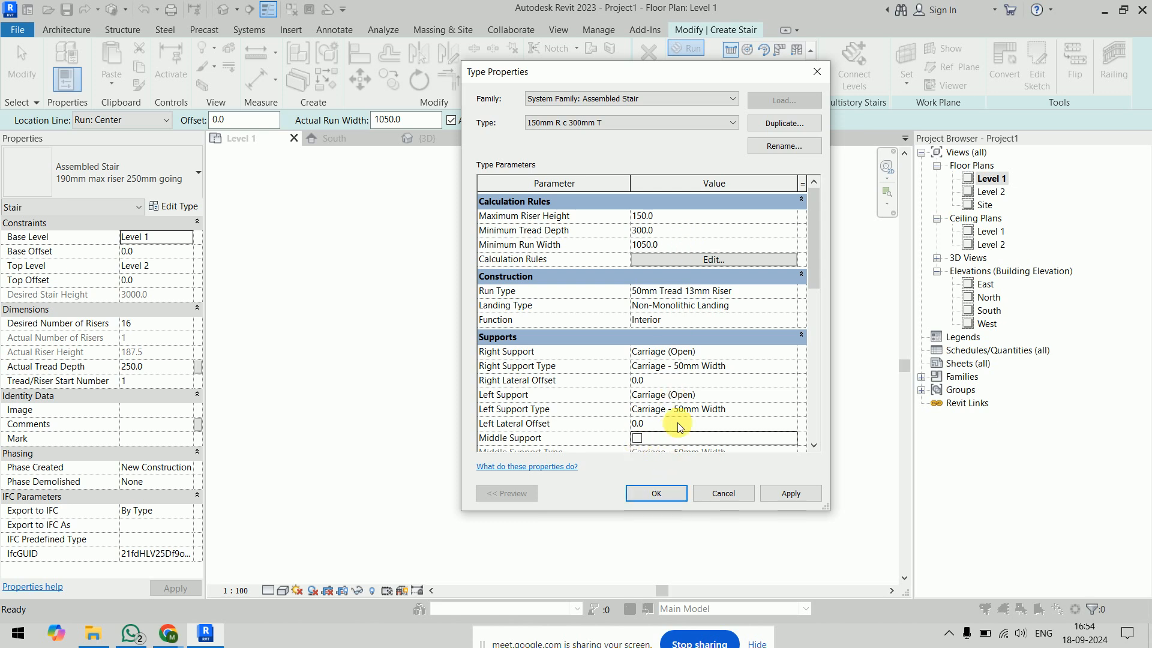
click(657, 493)
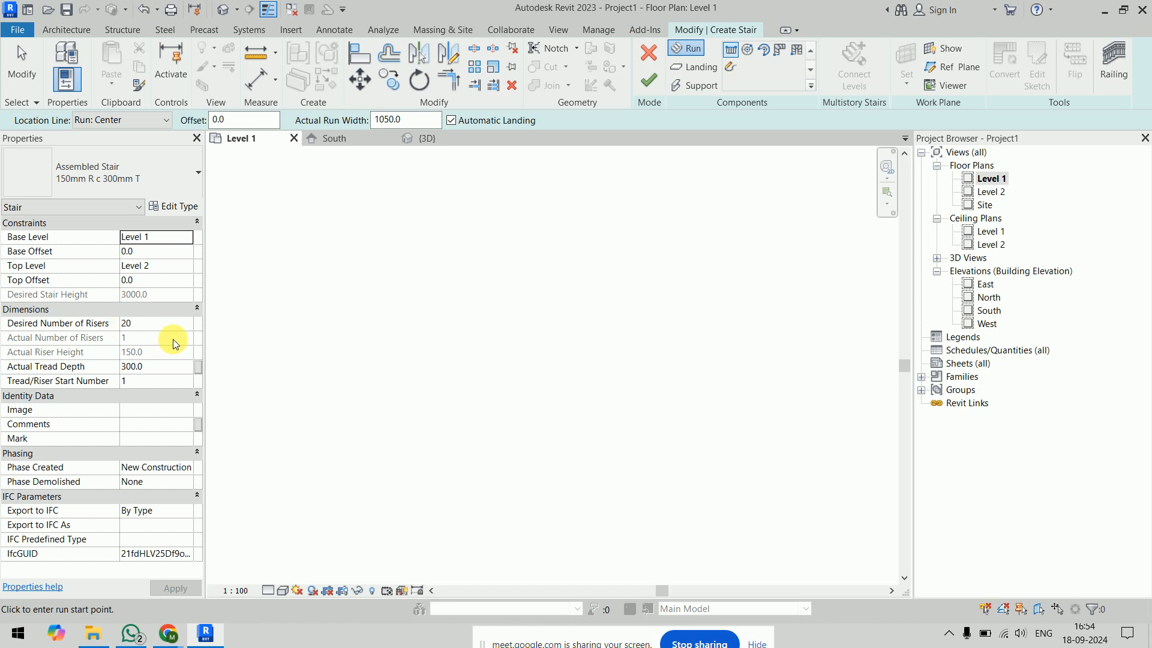
Draw an L-shaped stair with a vertical 12-riser run, an automatic landing and a horizontal run of the remaining 8 risers.
click(514, 463)
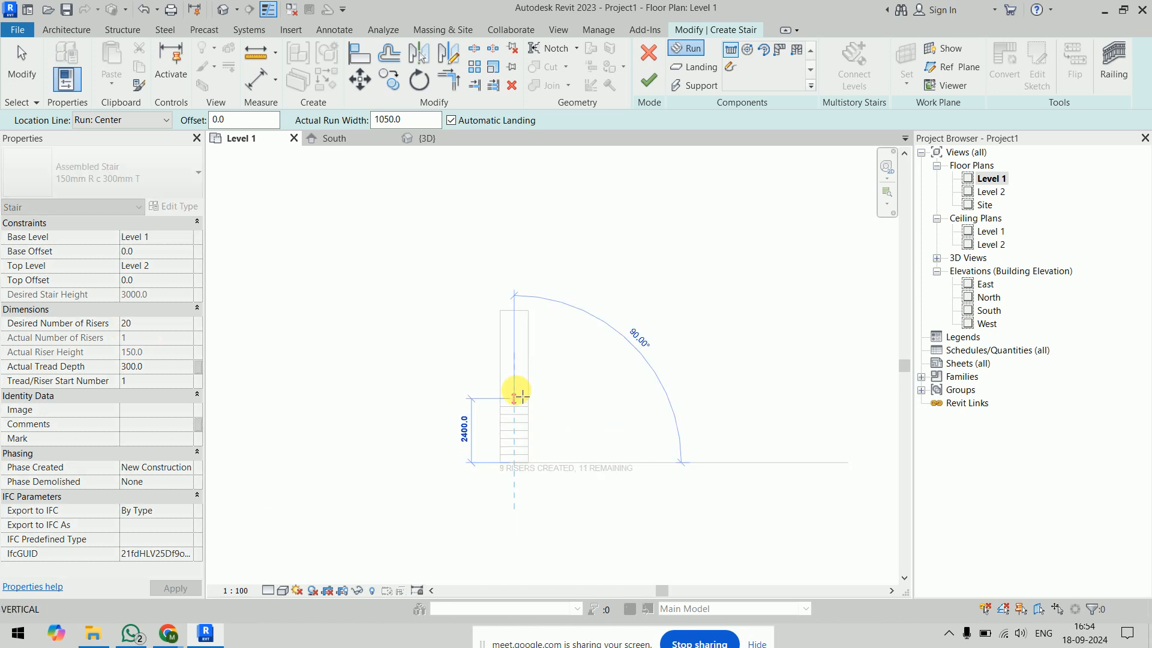
click(514, 374)
scroll(516, 373, up, 3)
scroll(516, 374, down, 3)
middle_drag(516, 373, 480, 306)
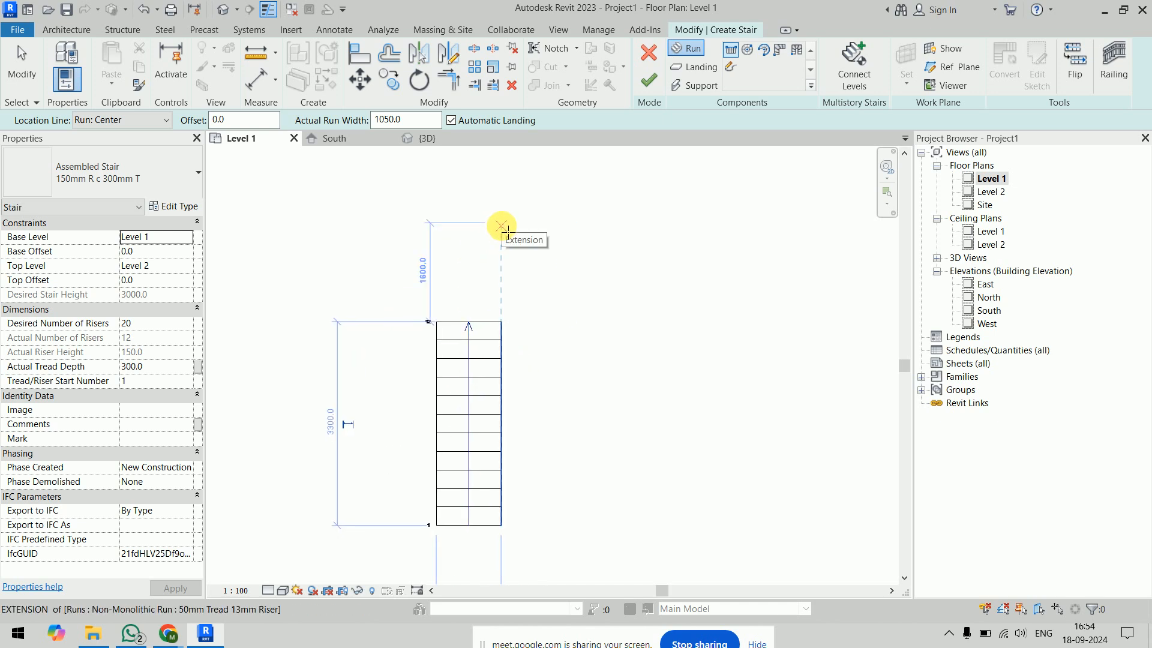
click(502, 226)
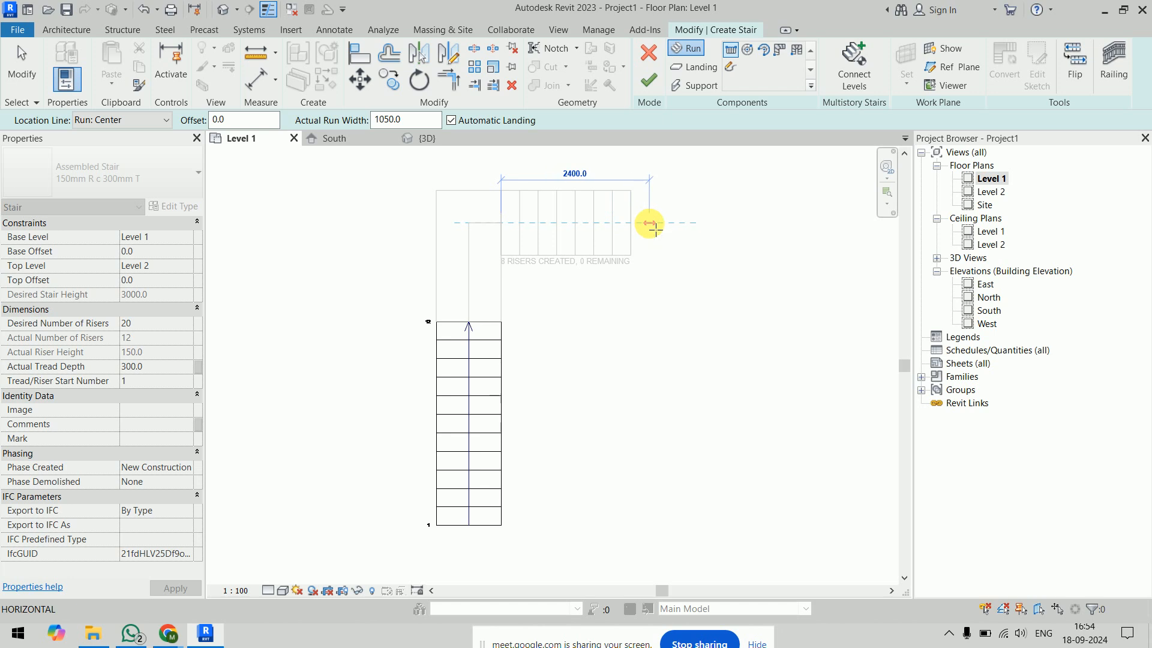
click(655, 228)
Nudge the horizontal run to the right to lengthen the landing, finish the stair and show it in 3D.
click(577, 229)
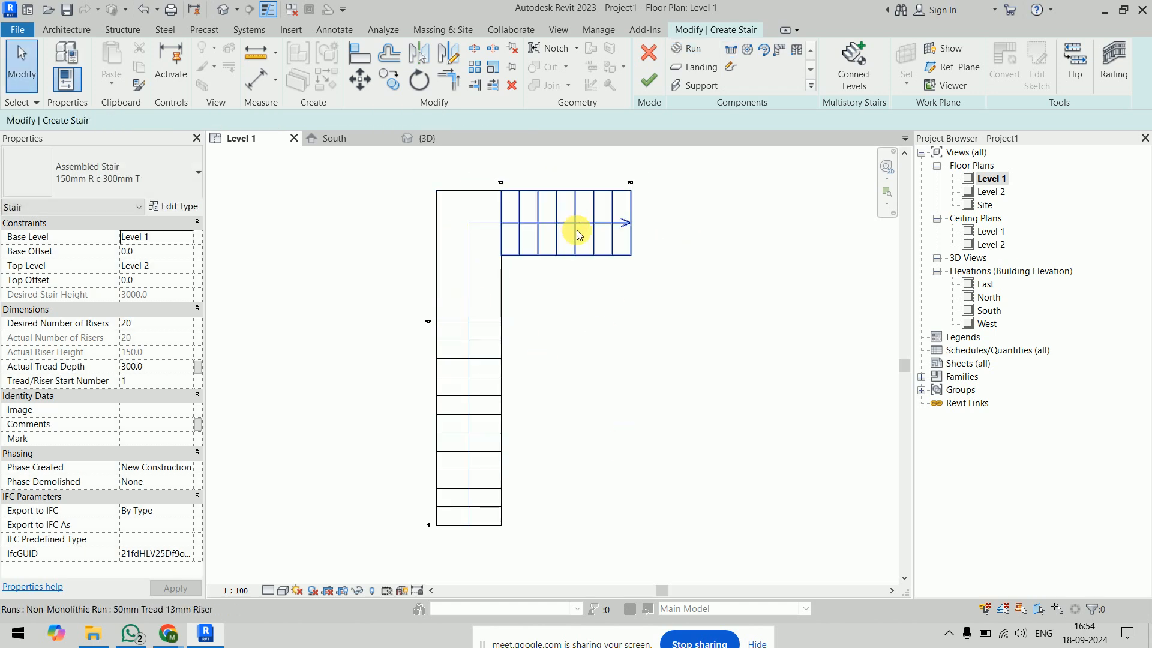
click(577, 229)
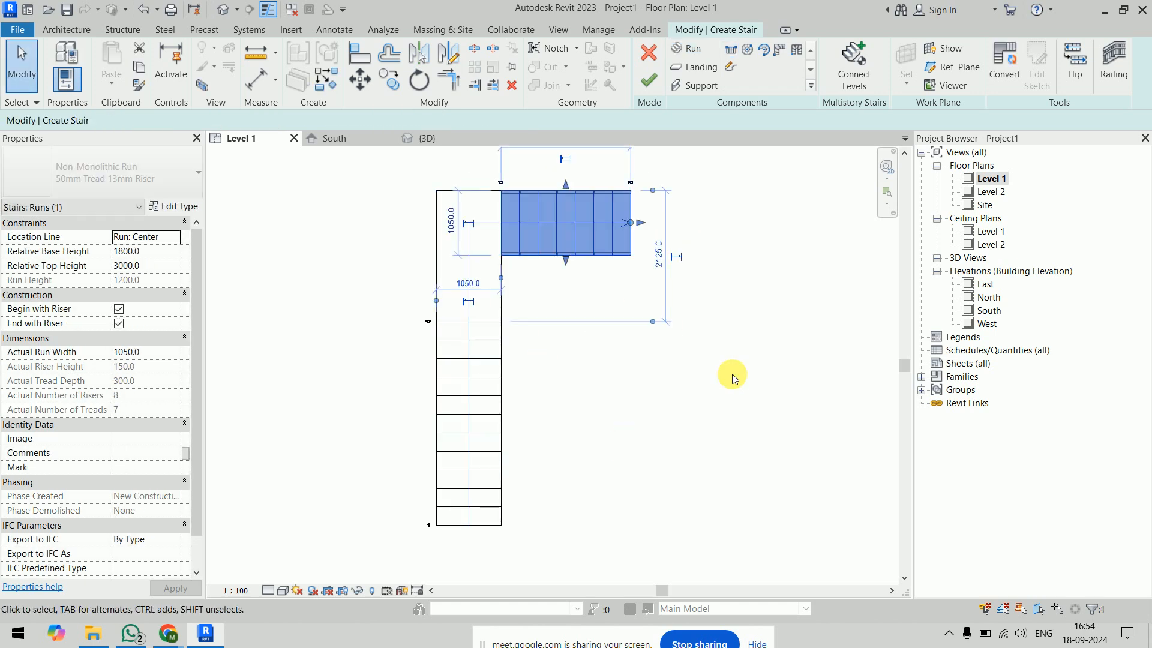
key(Right)
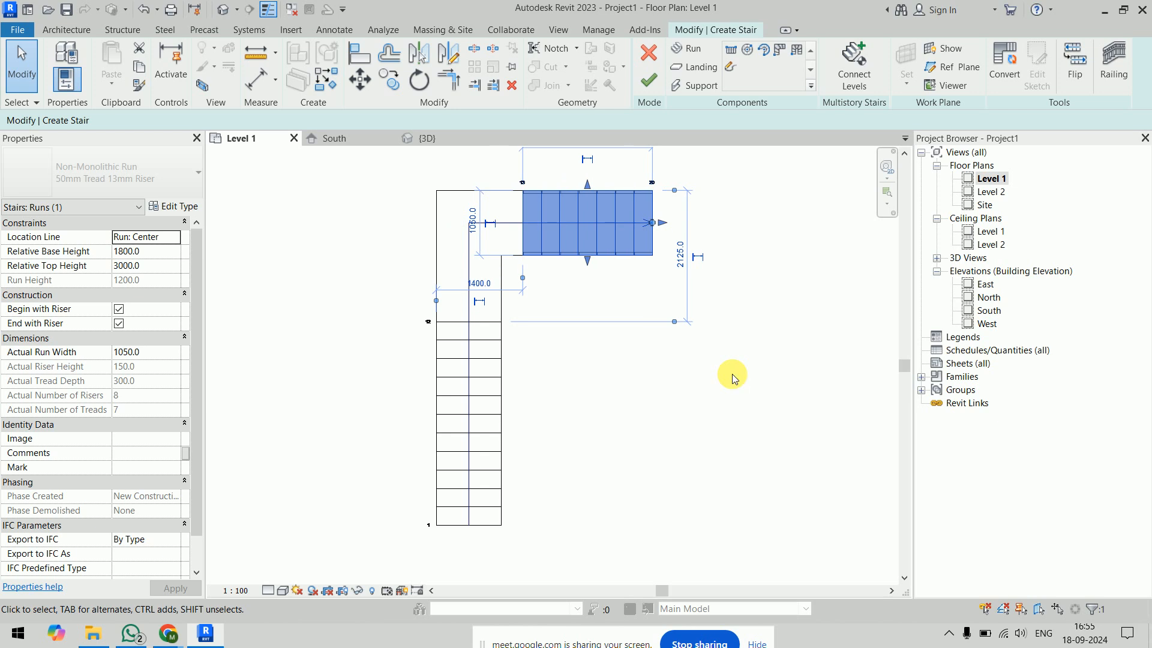
key(Right)
click(739, 415)
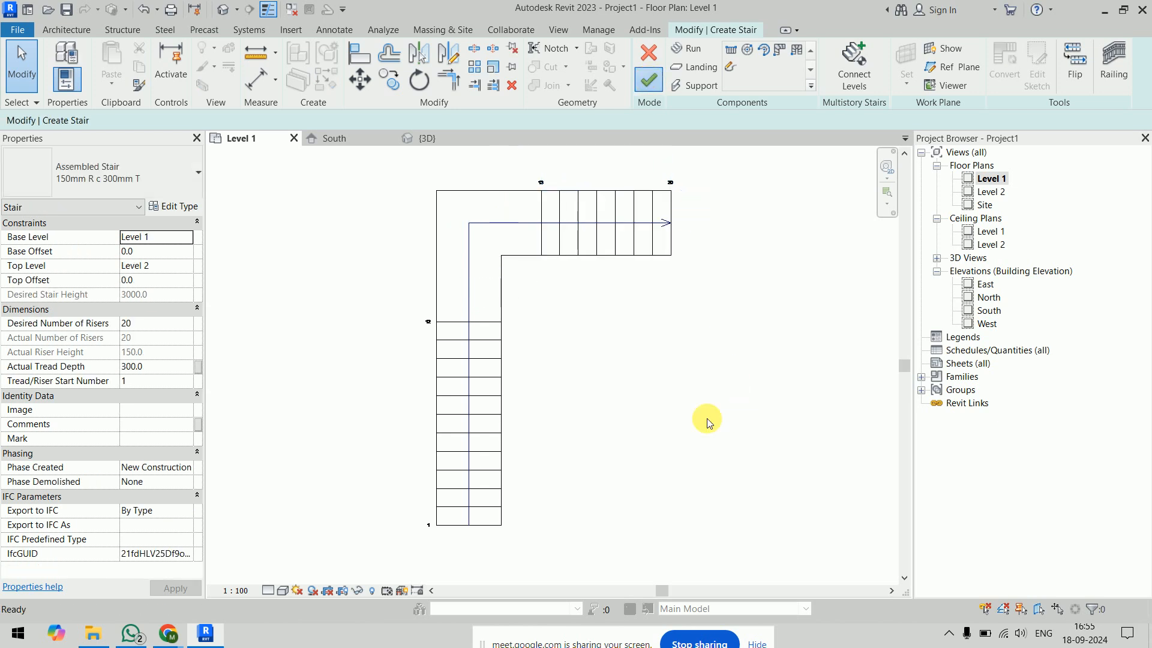
click(426, 138)
middle_drag(727, 434, 659, 360)
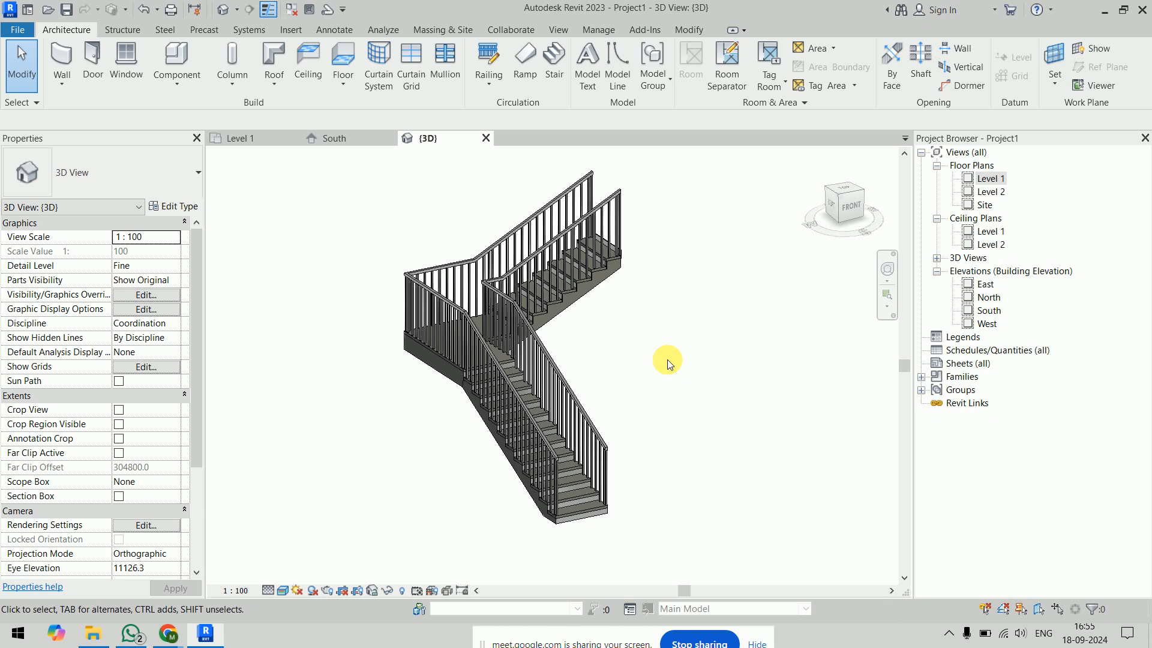
Delete the L-shaped stair and its railings and return to the Level 1 floor plan.
drag(345, 161, 675, 567)
key(Delete)
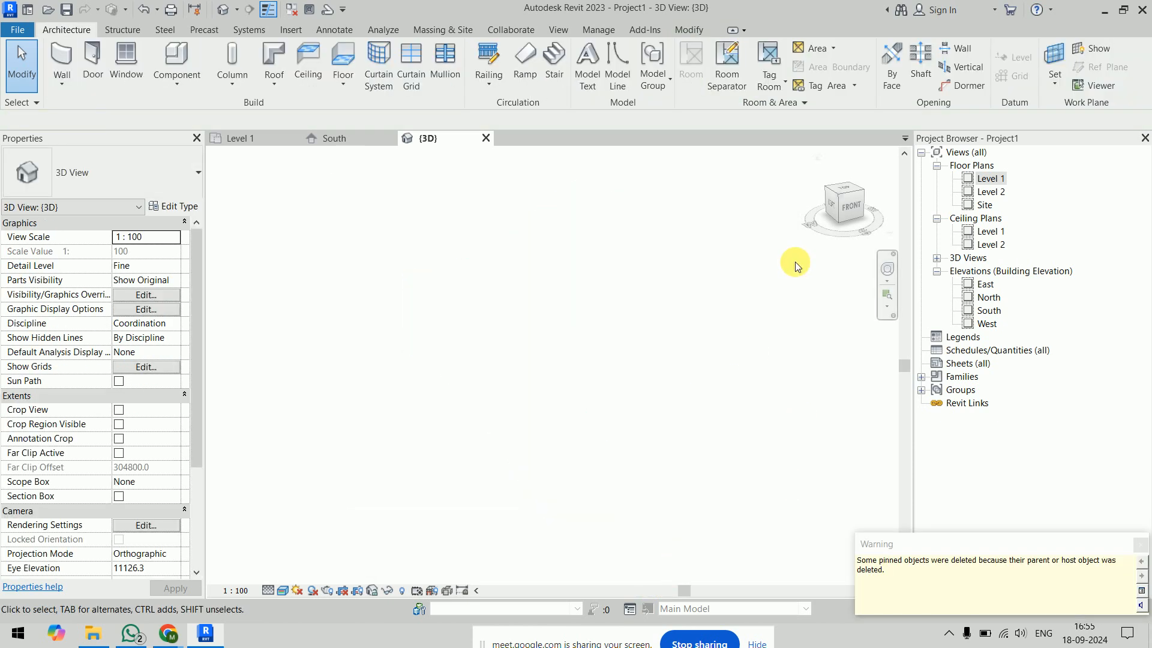
double_click(990, 180)
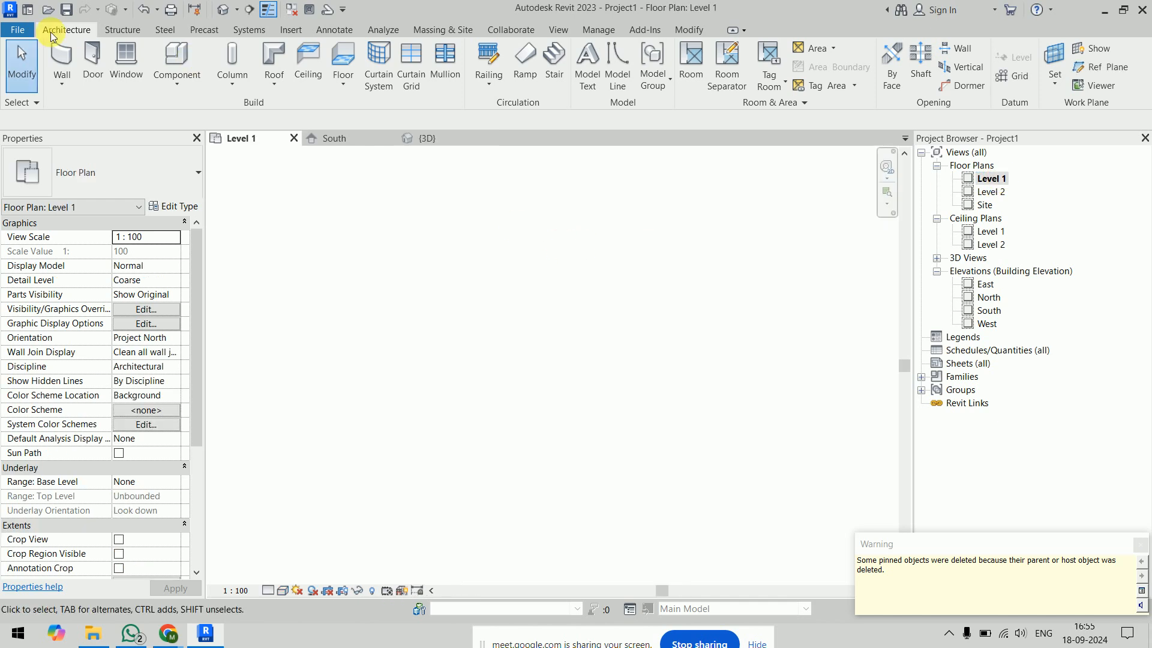
Start a stair with location line Run: Left and draw a vertical 12-riser run plus a horizontal run leftward with the remaining 8 risers.
click(553, 65)
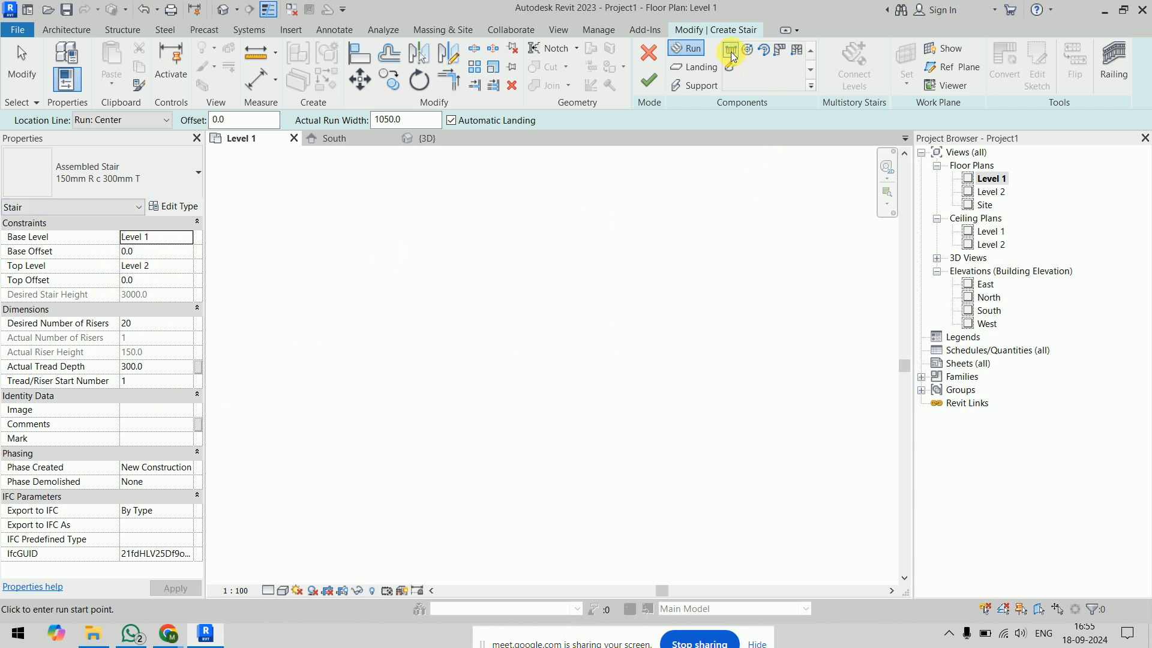
click(99, 122)
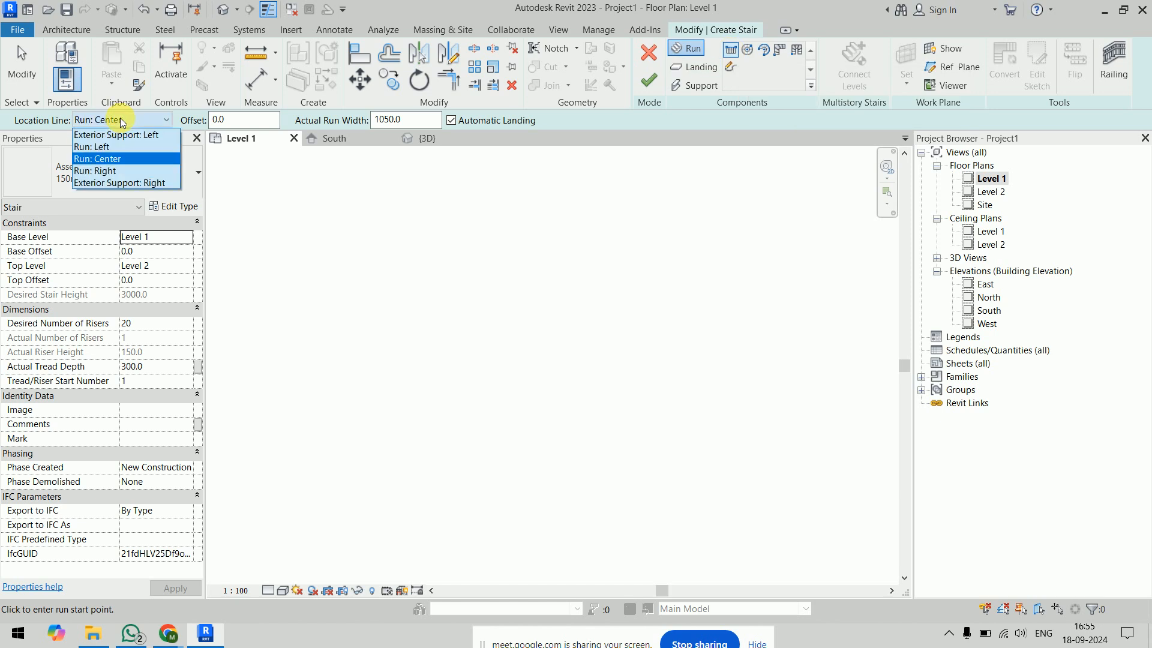
click(123, 149)
click(519, 473)
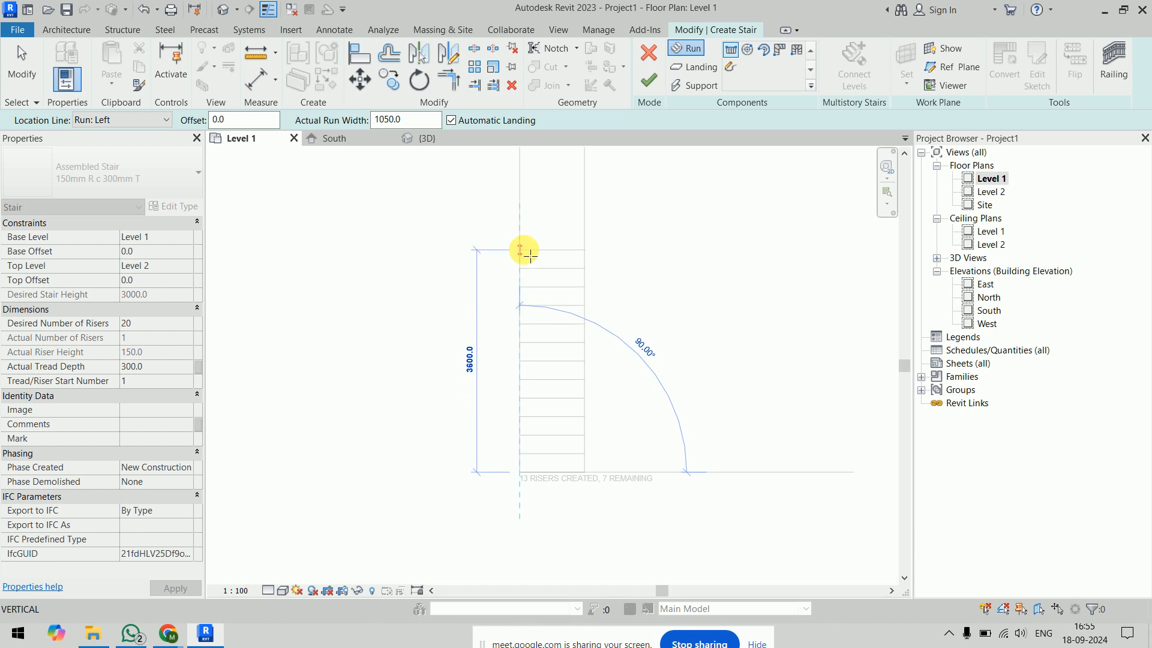
click(521, 268)
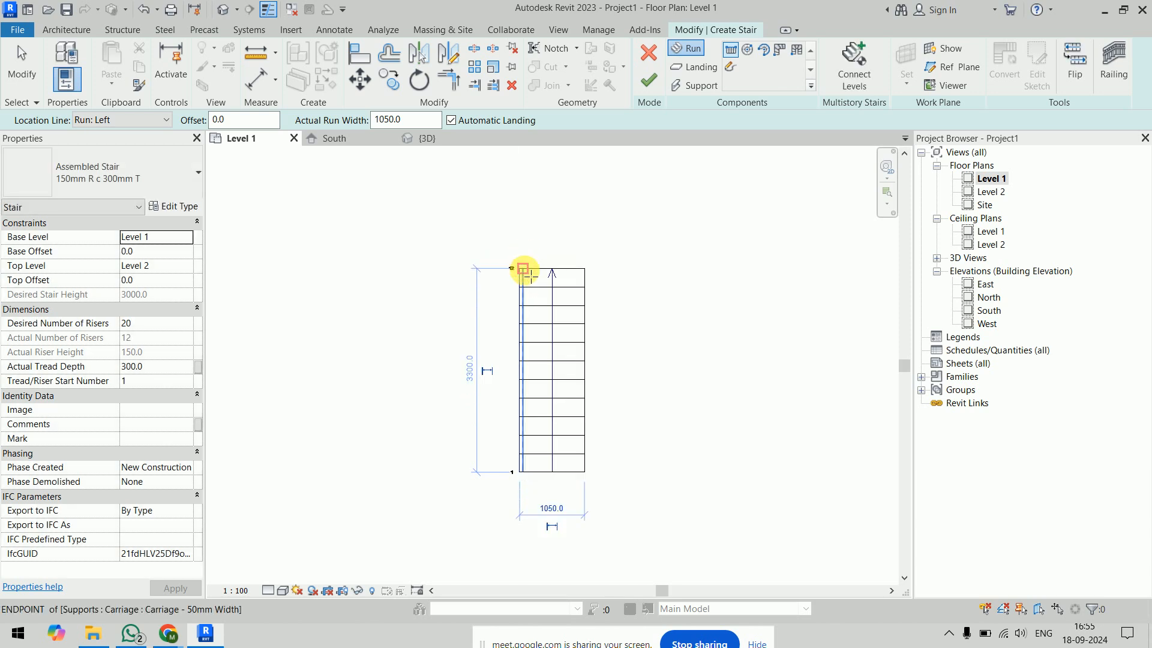
click(521, 269)
click(368, 264)
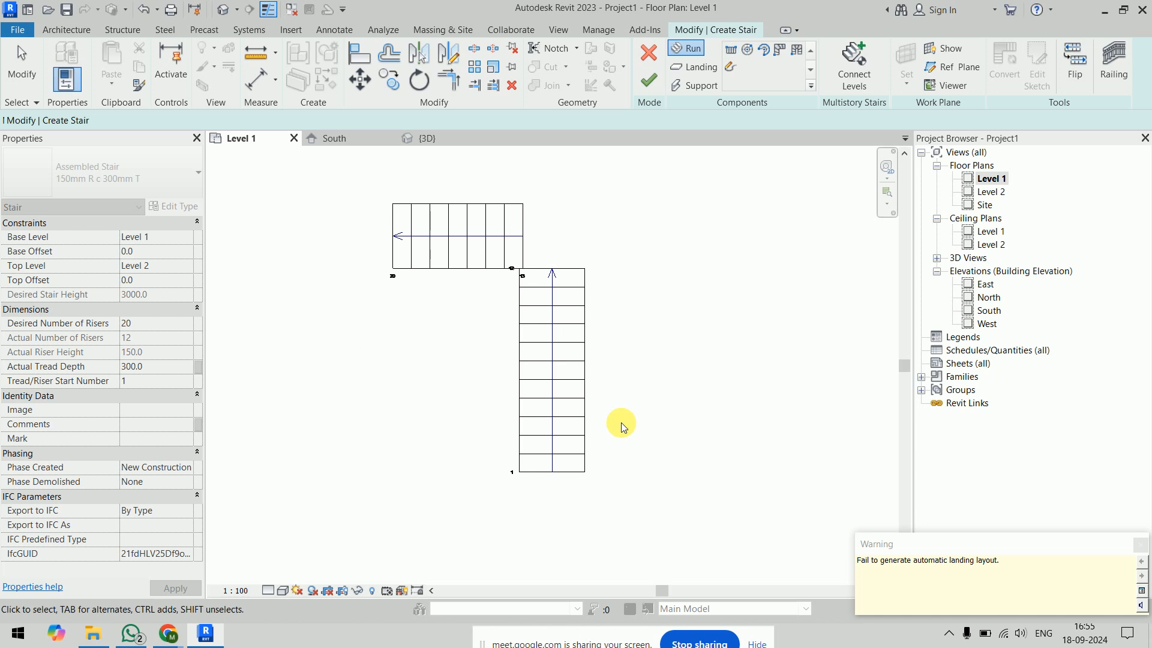
key(Escape)
Align the start of the horizontal run with the left edge of the vertical run.
scroll(523, 266, up, 5)
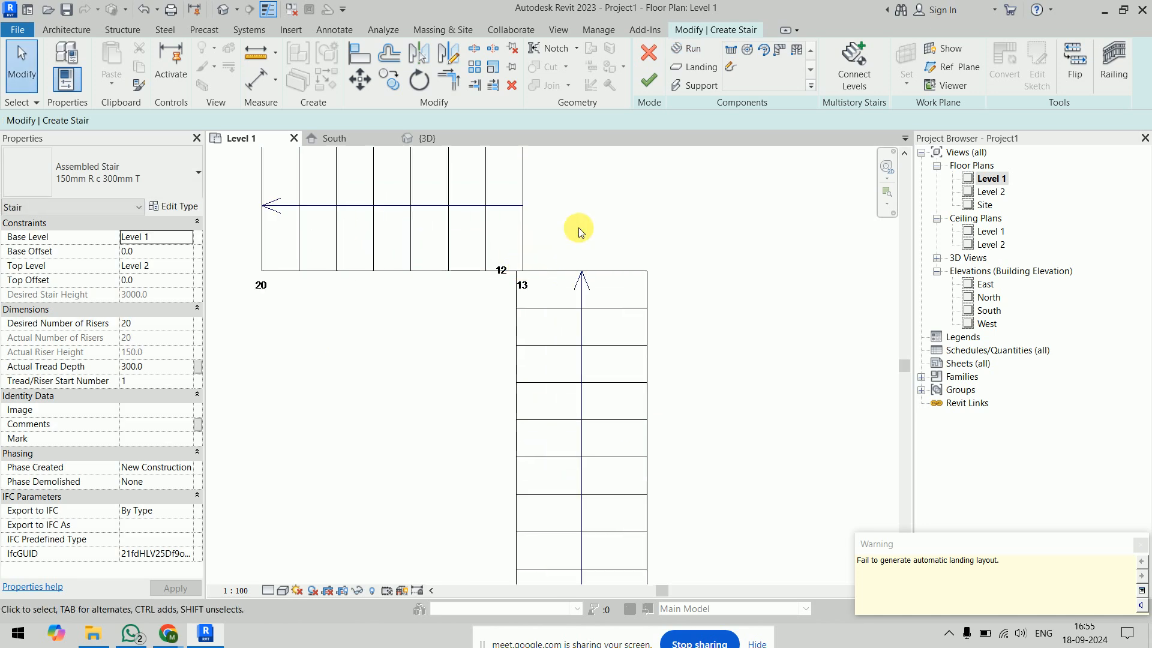
scroll(581, 230, down, 2)
middle_drag(591, 209, 586, 297)
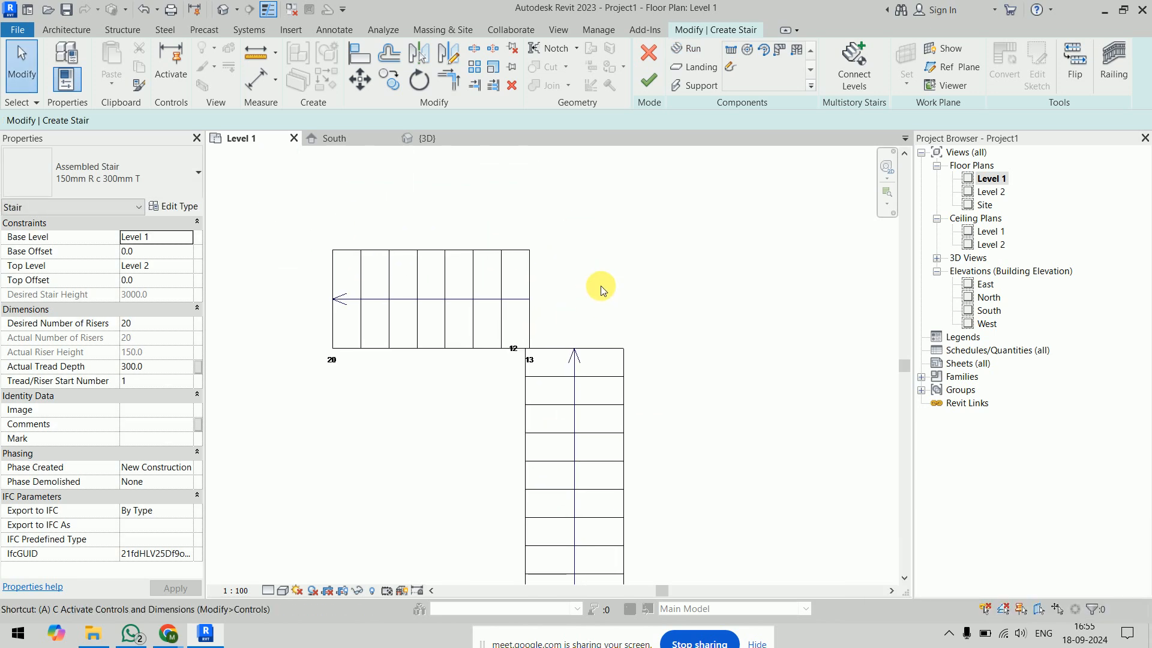
key(a)
key(l)
click(524, 454)
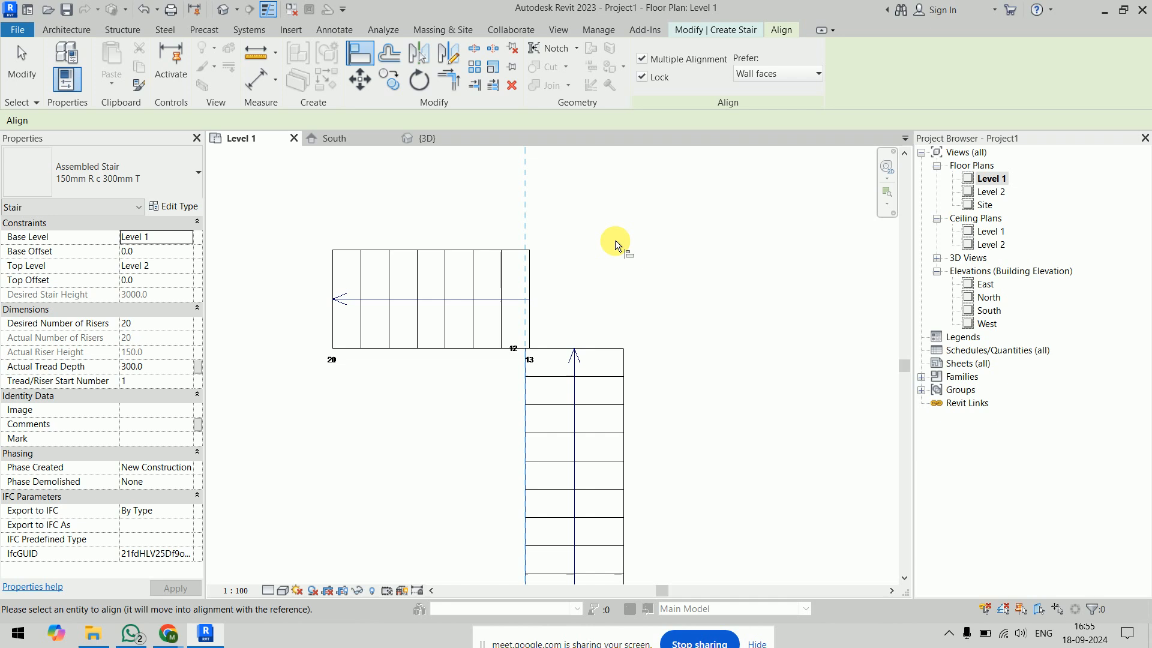
click(529, 295)
key(Escape)
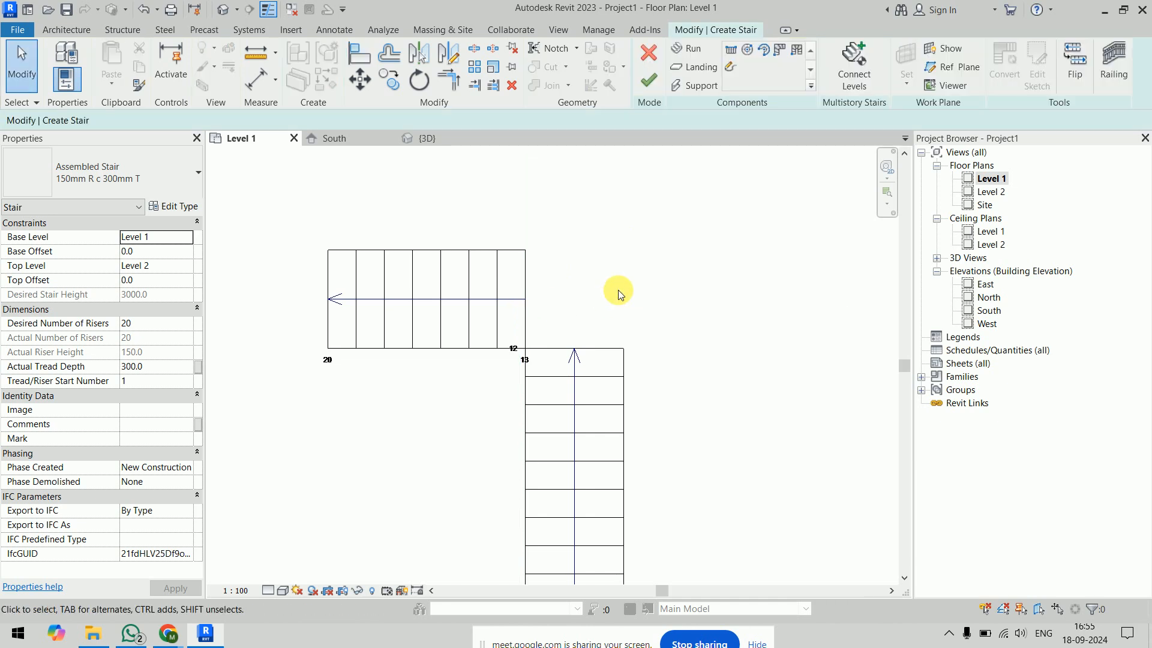
Finish the stair and show it in the 3D view.
click(652, 101)
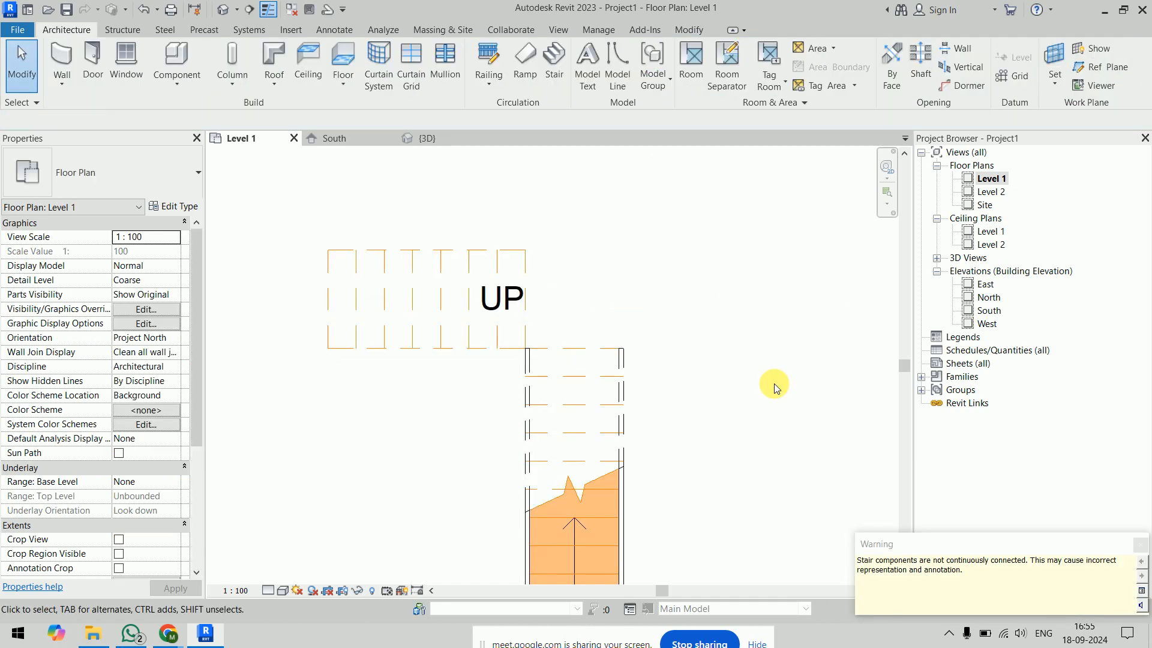
click(652, 251)
click(428, 138)
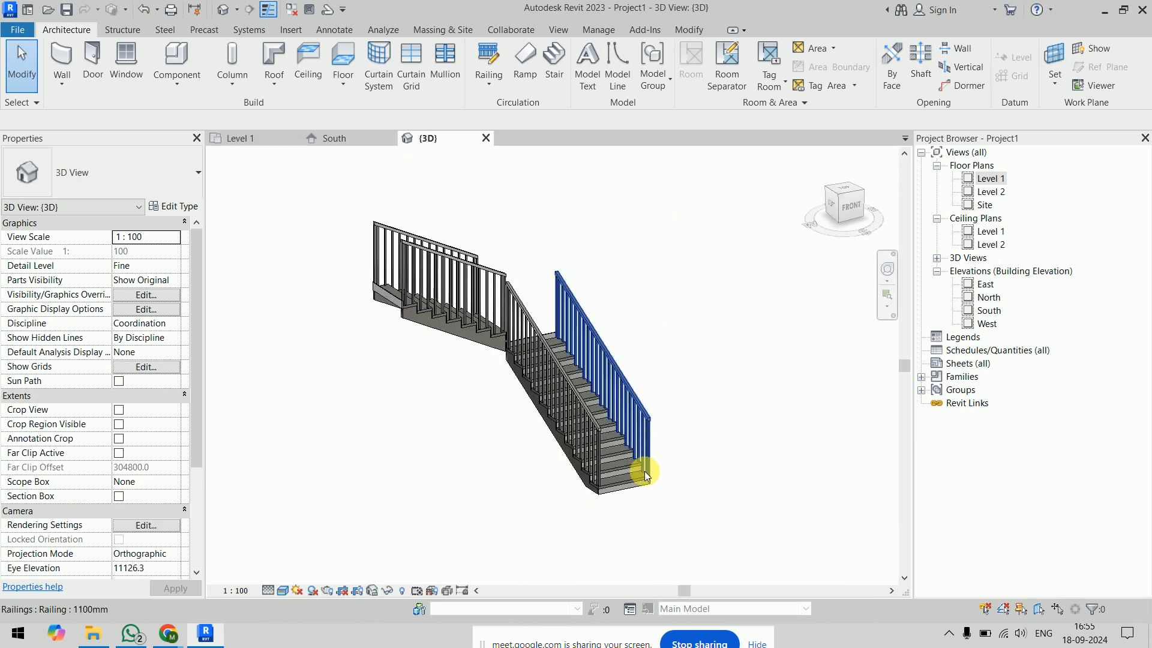
Delete the whole stair with its railings and return to the Level 1 floor plan.
click(628, 491)
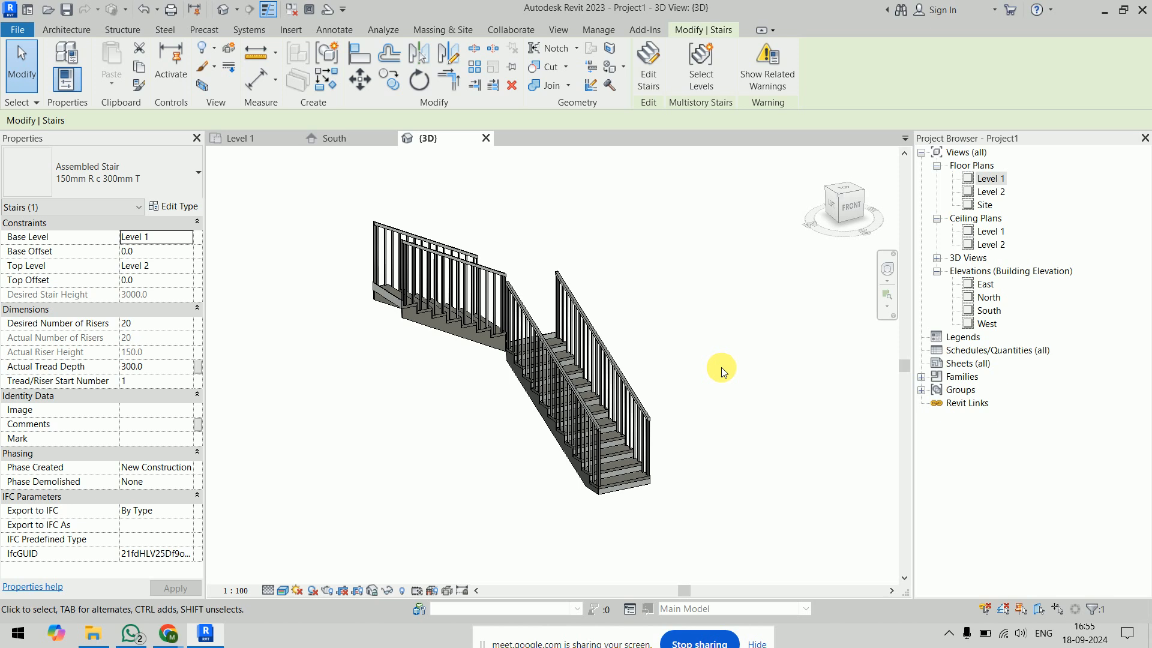
drag(321, 227, 730, 510)
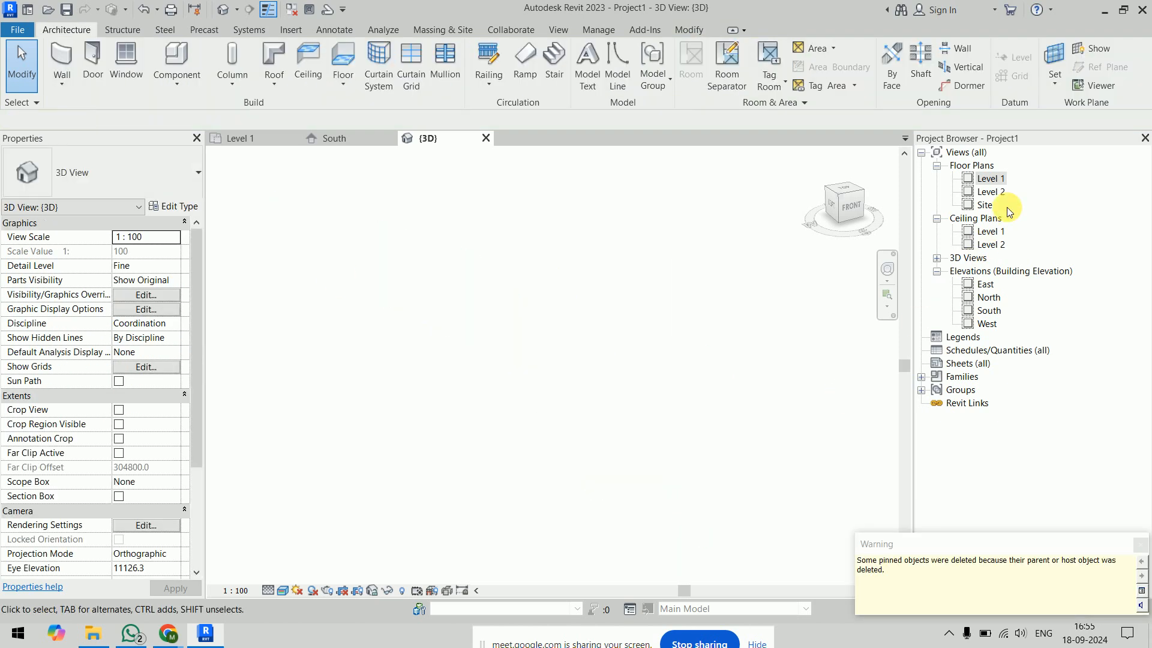
double_click(990, 178)
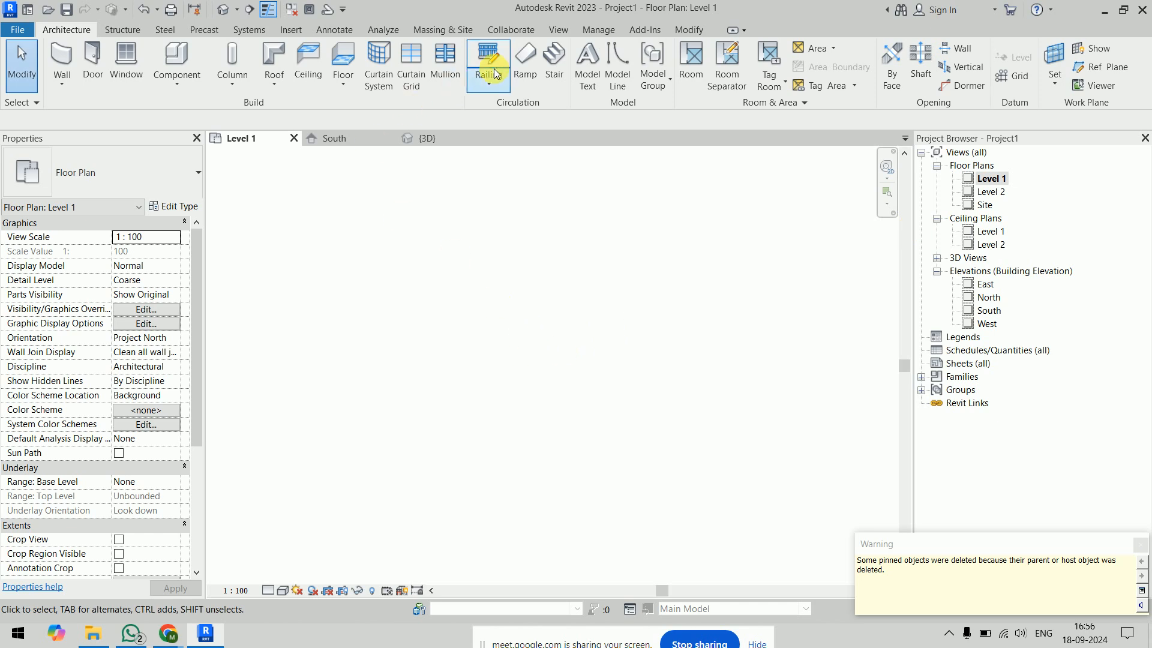
Start a new stair with the railing set to None and draw a vertical run of 10 risers, 2700 long.
click(553, 64)
click(1112, 88)
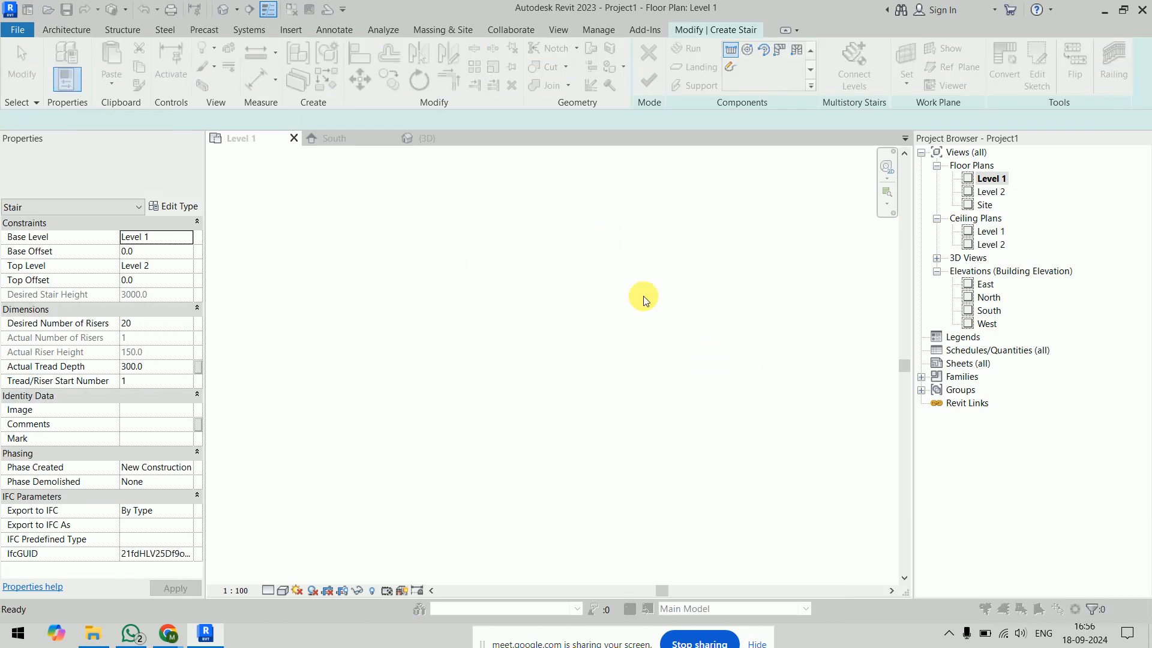
click(568, 282)
click(549, 343)
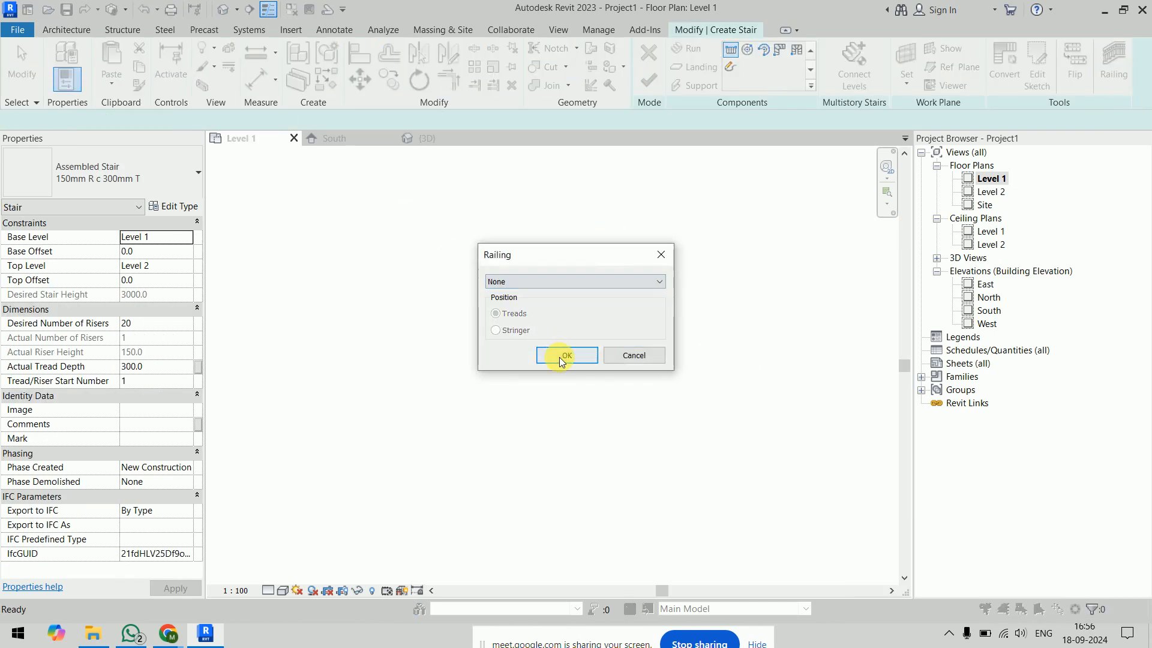
click(568, 355)
click(527, 463)
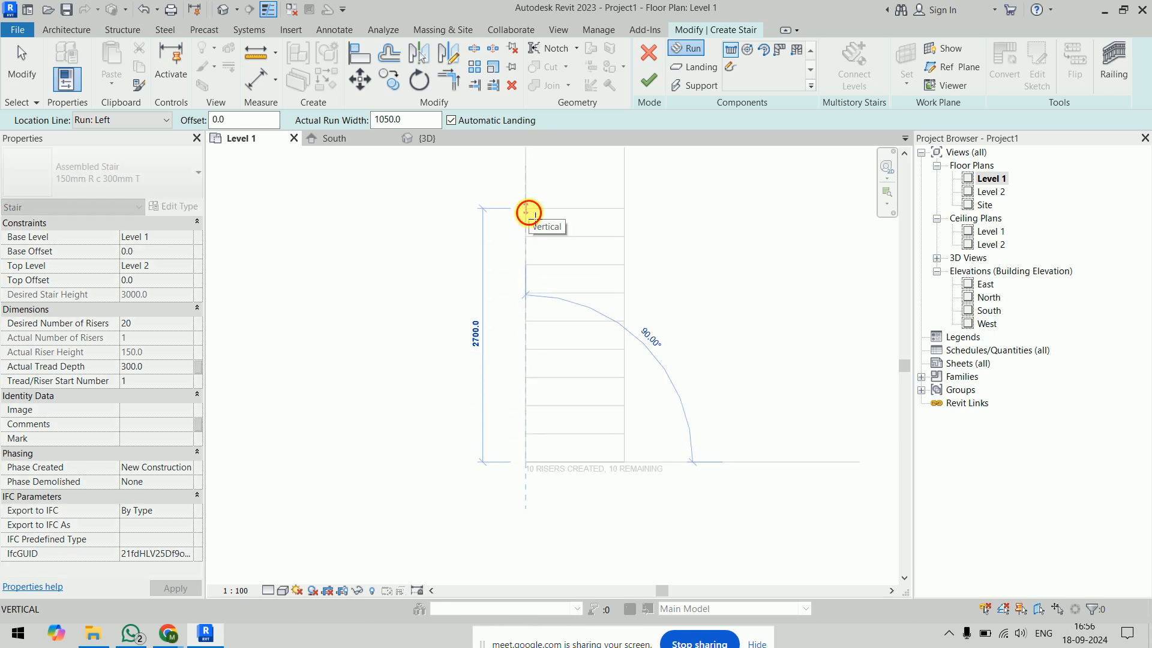
click(527, 210)
Try a leftward 10-riser horizontal run from the upper left corner of the vertical run, and undo it.
middle_drag(560, 206, 550, 353)
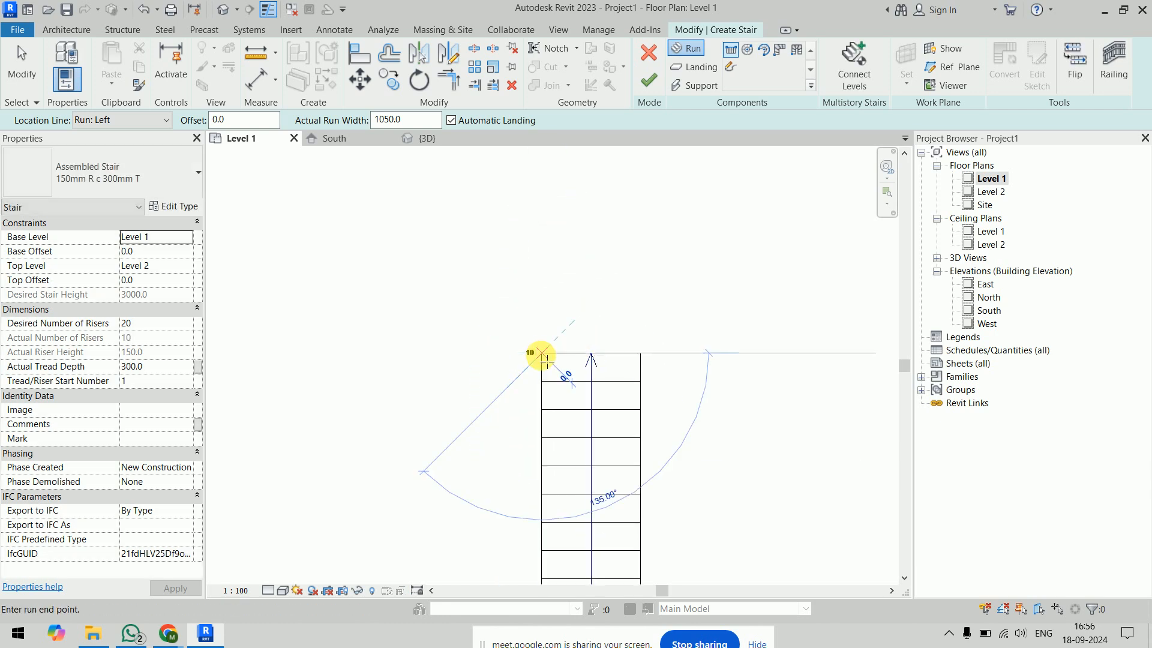
click(542, 353)
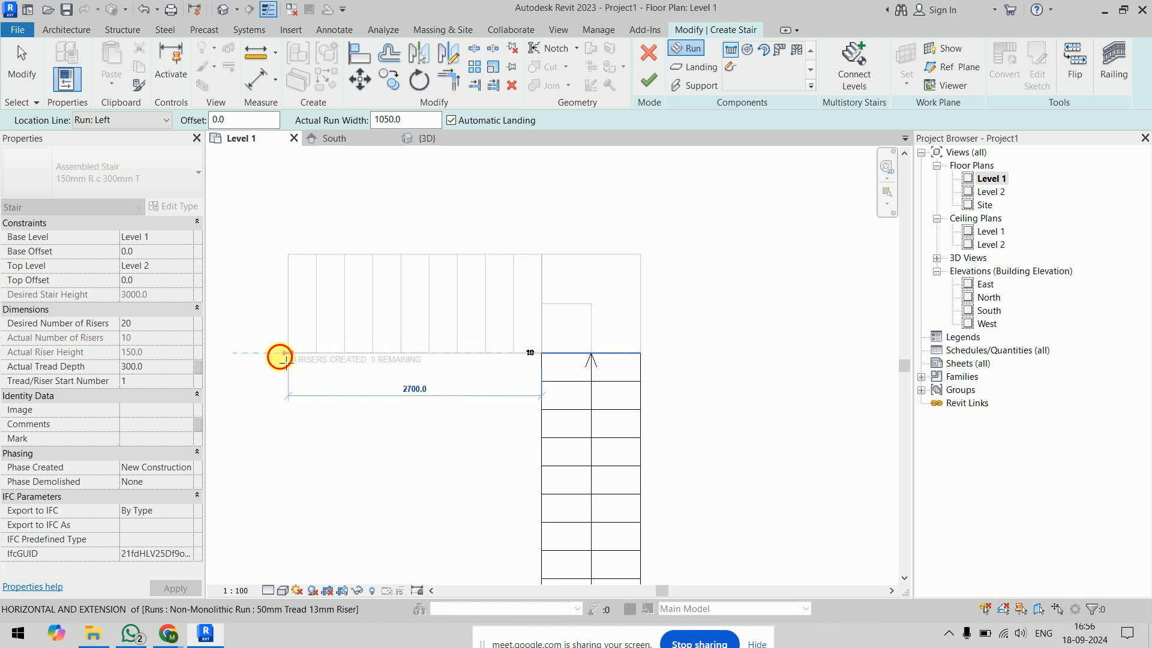
click(287, 356)
key(Escape)
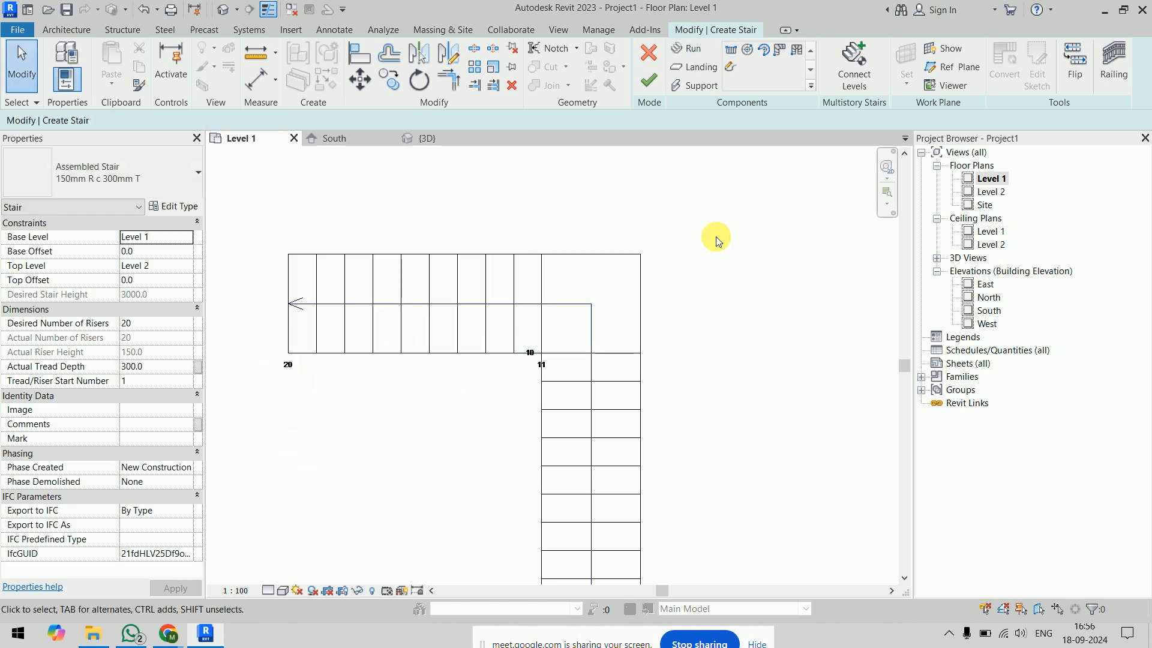
key(ctrl+z)
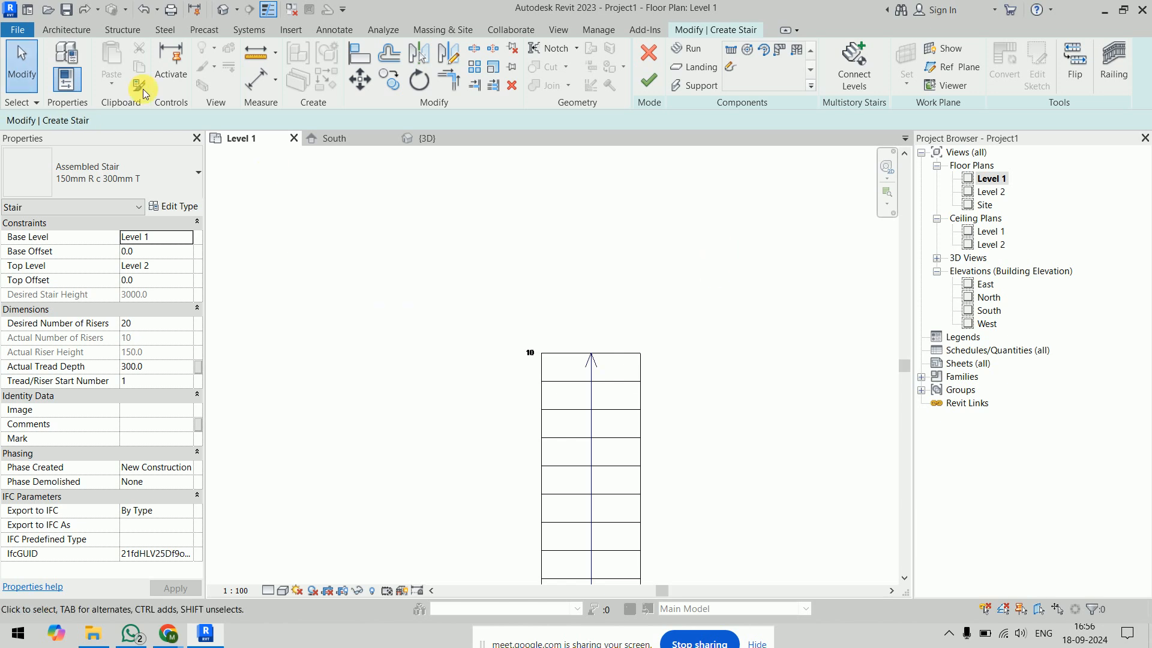
Set the location line to Run: Right and draw a rightward 10-riser run from the vertical run's upper right corner.
middle_drag(595, 361, 545, 307)
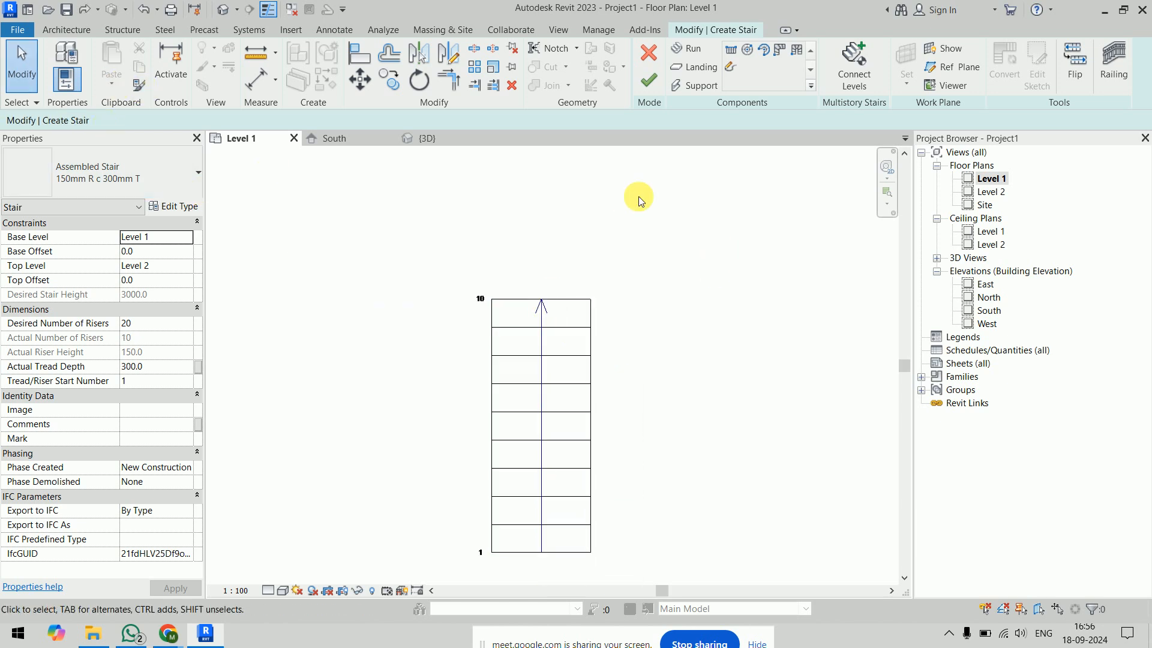
click(731, 50)
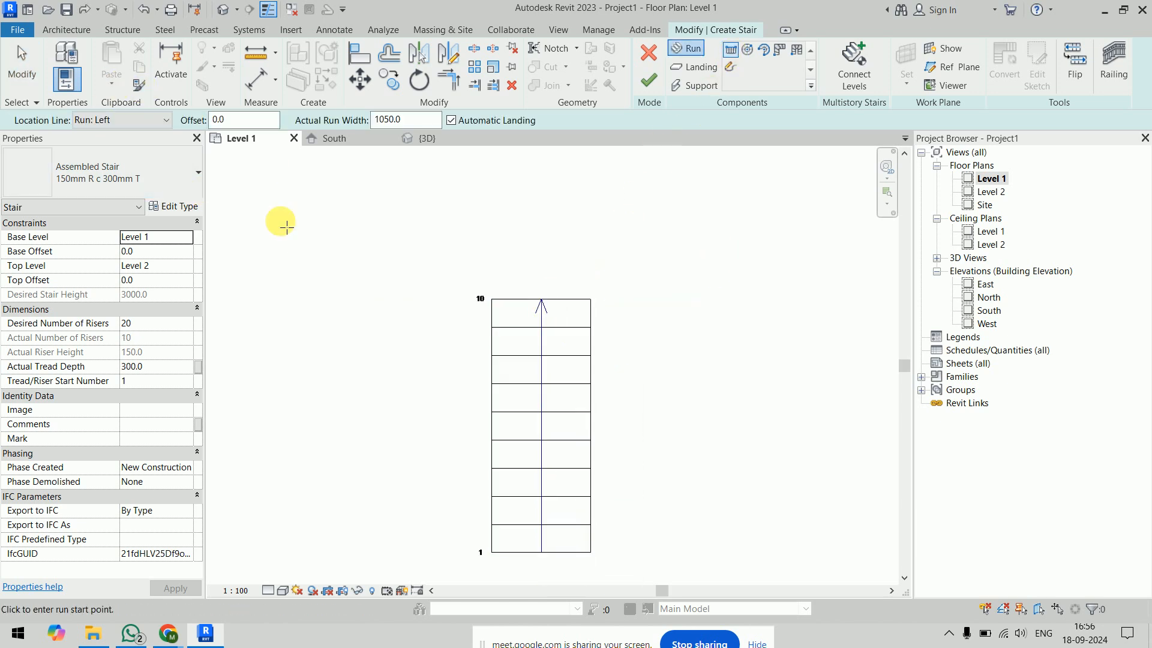
click(133, 121)
click(96, 170)
click(591, 299)
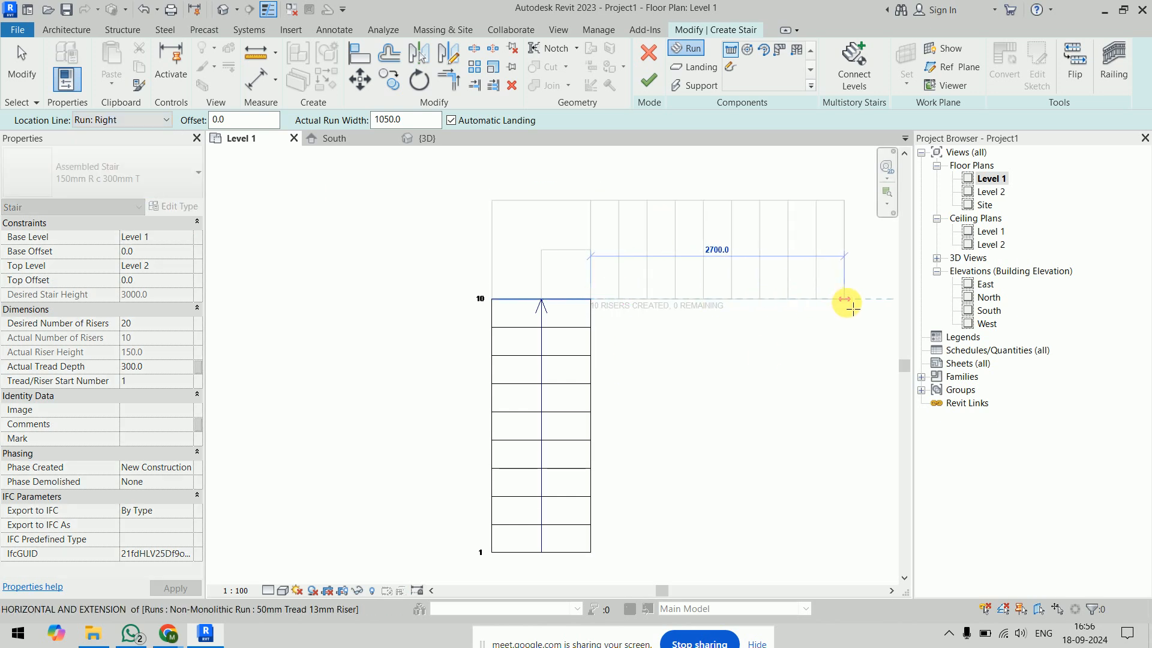
click(845, 300)
key(Escape)
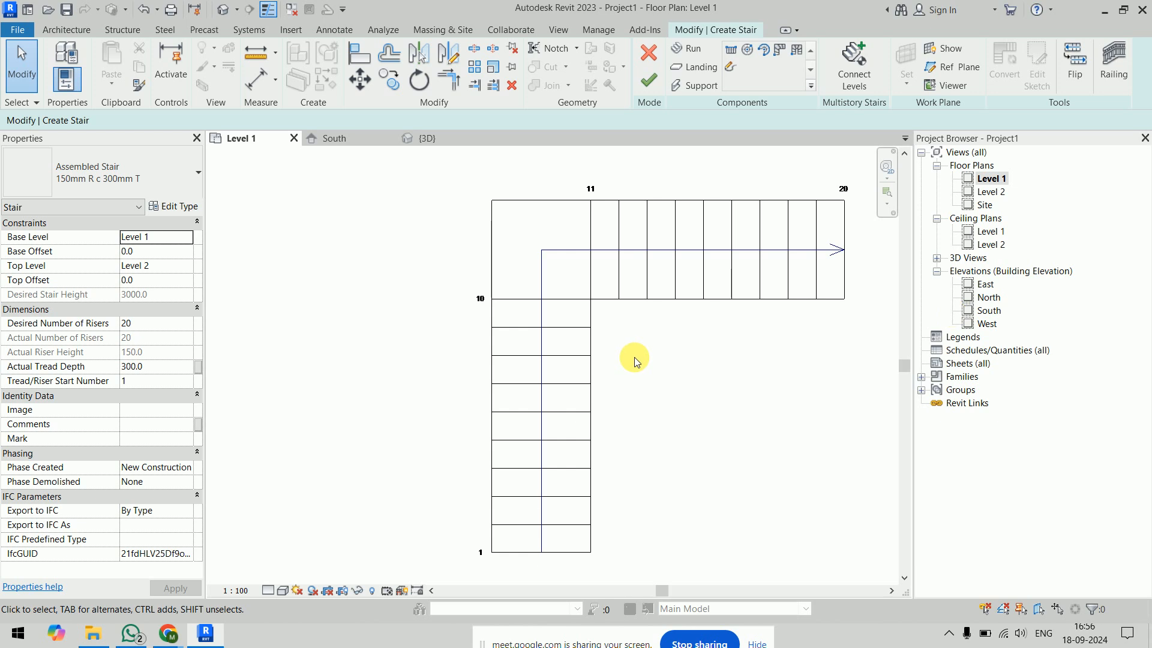
Delete the horizontal run and the landing, keeping only the vertical run.
scroll(635, 357, down, 2)
click(732, 318)
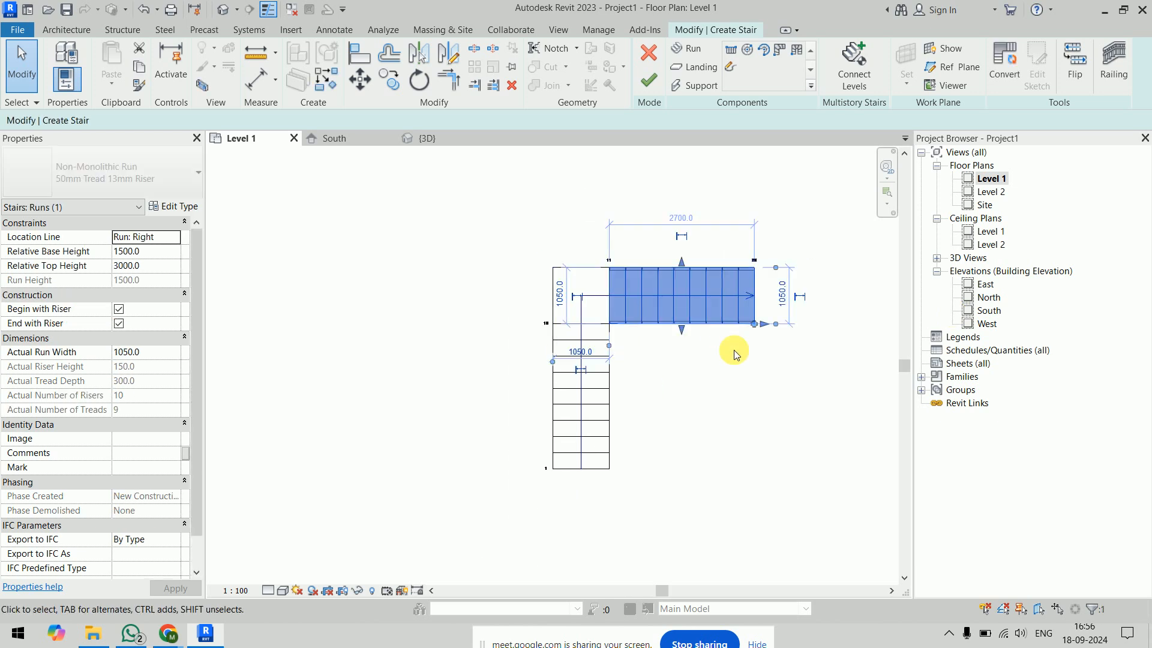
key(Delete)
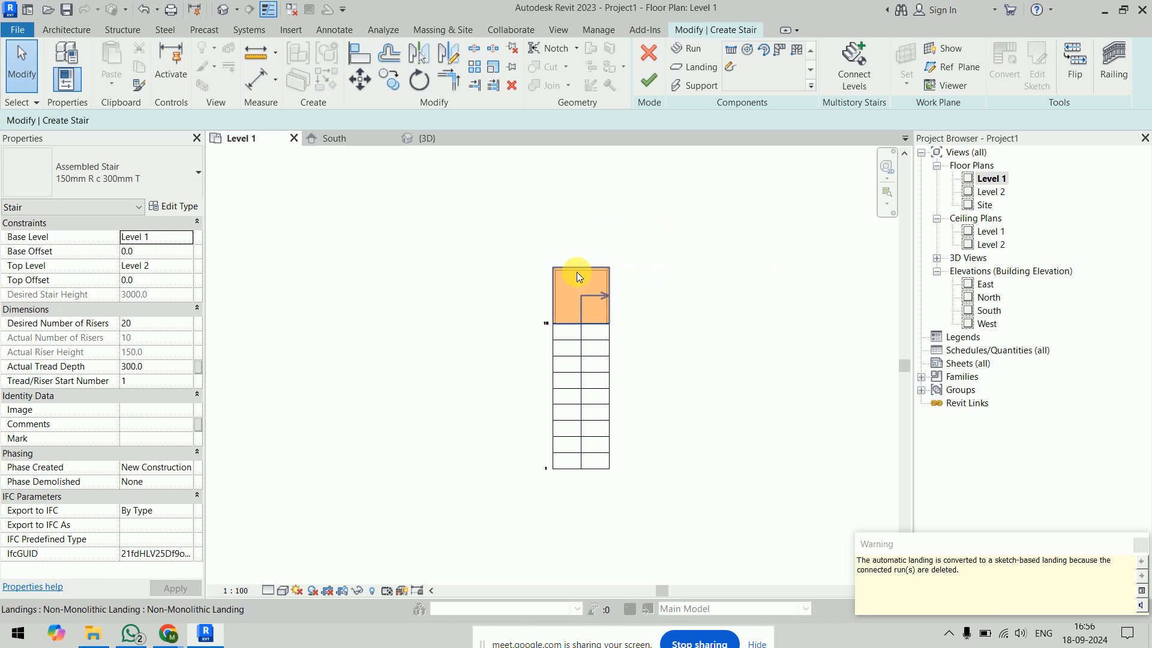
key(d)
key(e)
click(688, 265)
drag(636, 252, 499, 306)
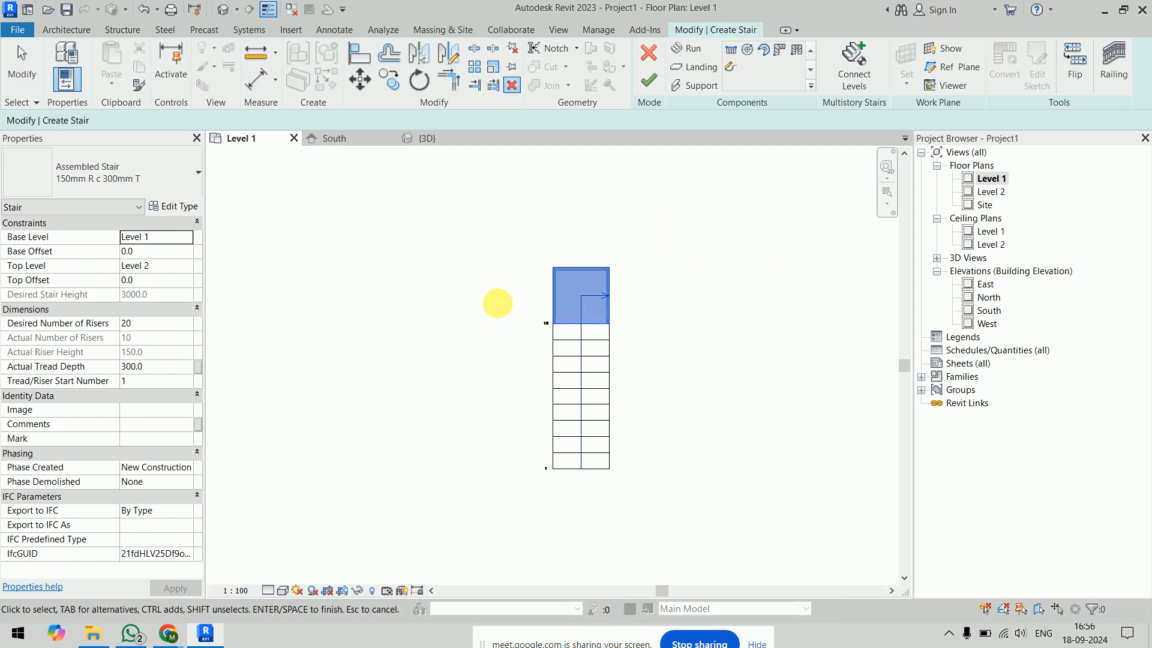
key(Return)
key(Escape)
Draw a 10-riser run at 45° up to the right, starting about 1000 beyond the vertical run's right edge, with an automatic landing.
click(732, 51)
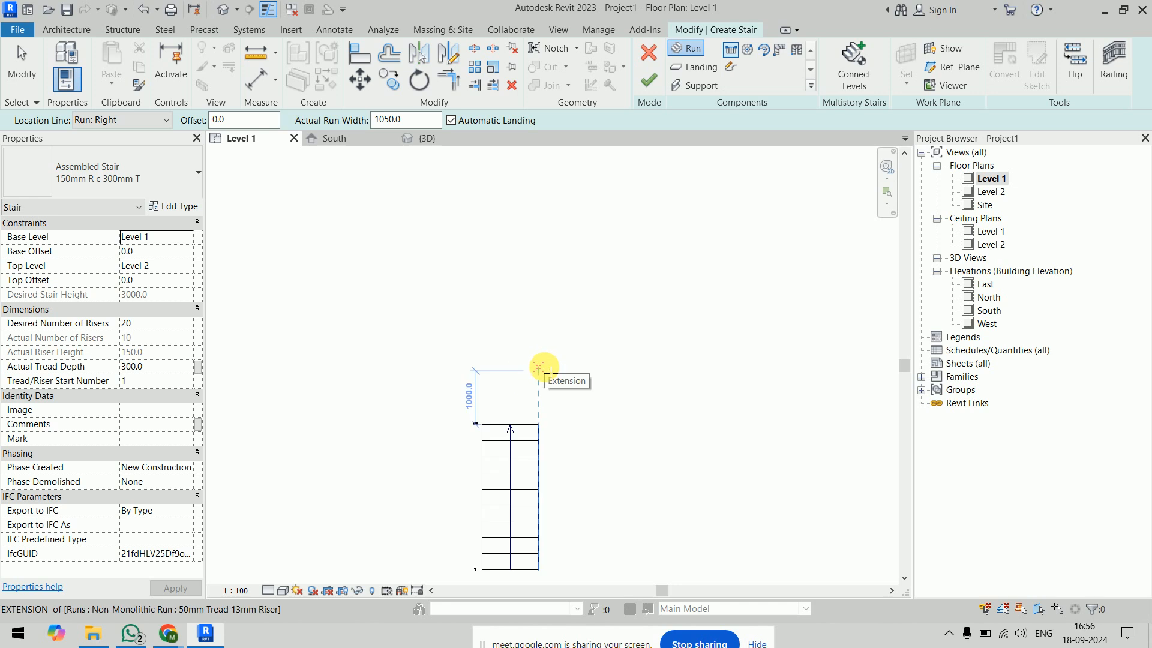
click(544, 369)
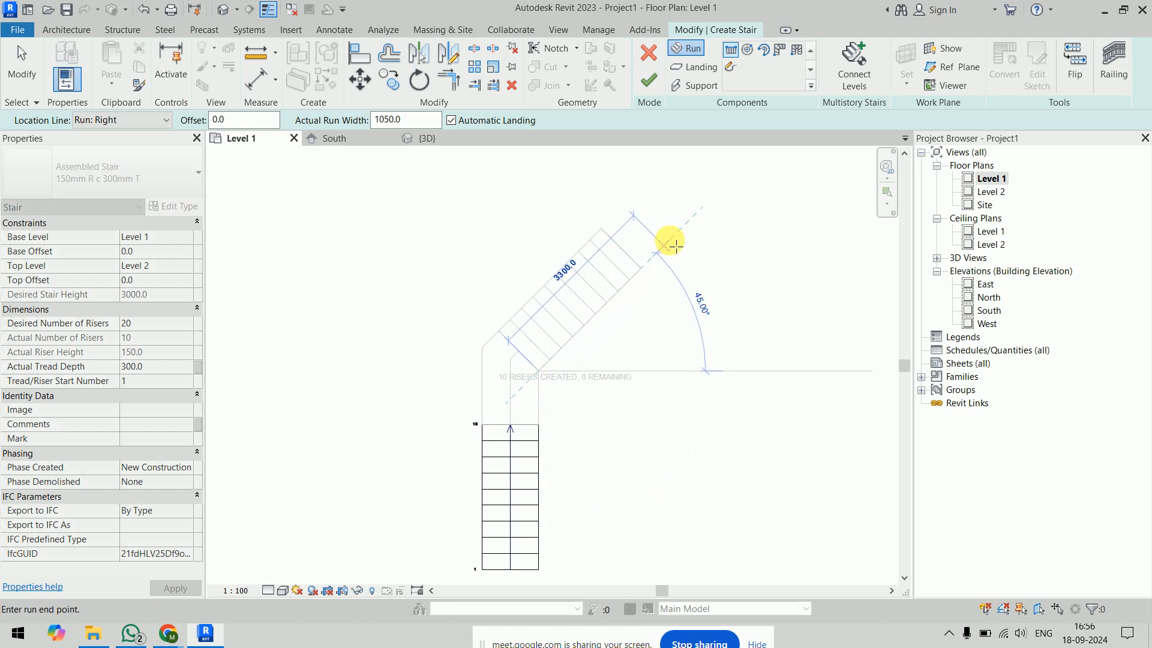
click(674, 246)
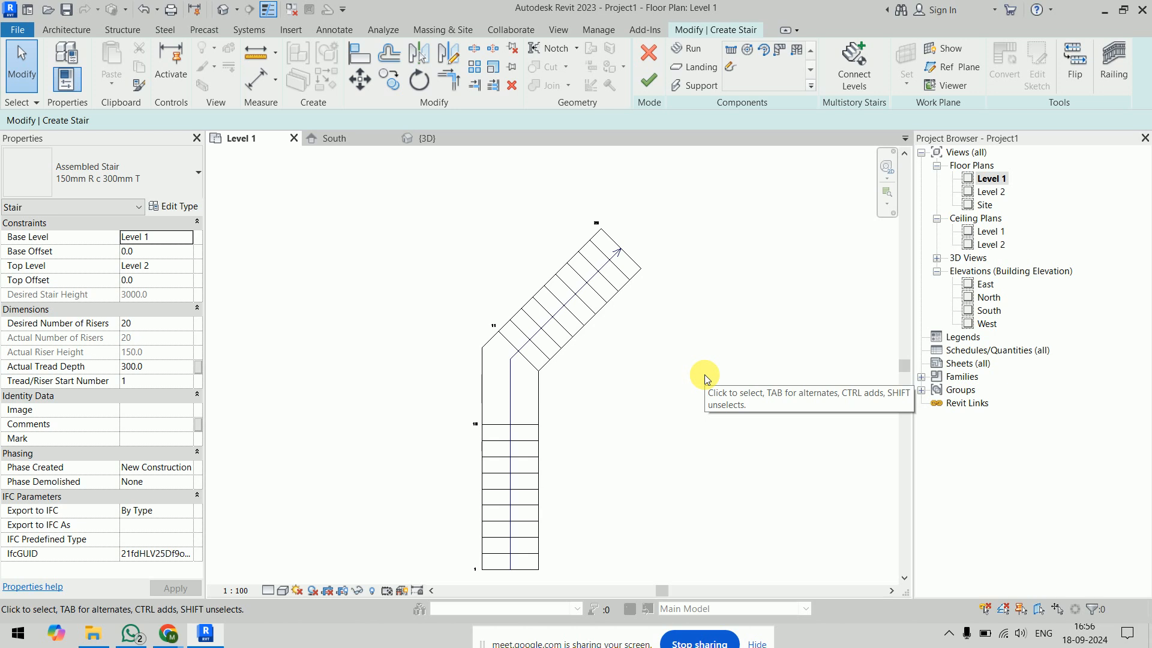
Mirror a copy of the angled run to the left about the vertical run's centre line.
middle_drag(703, 348, 711, 330)
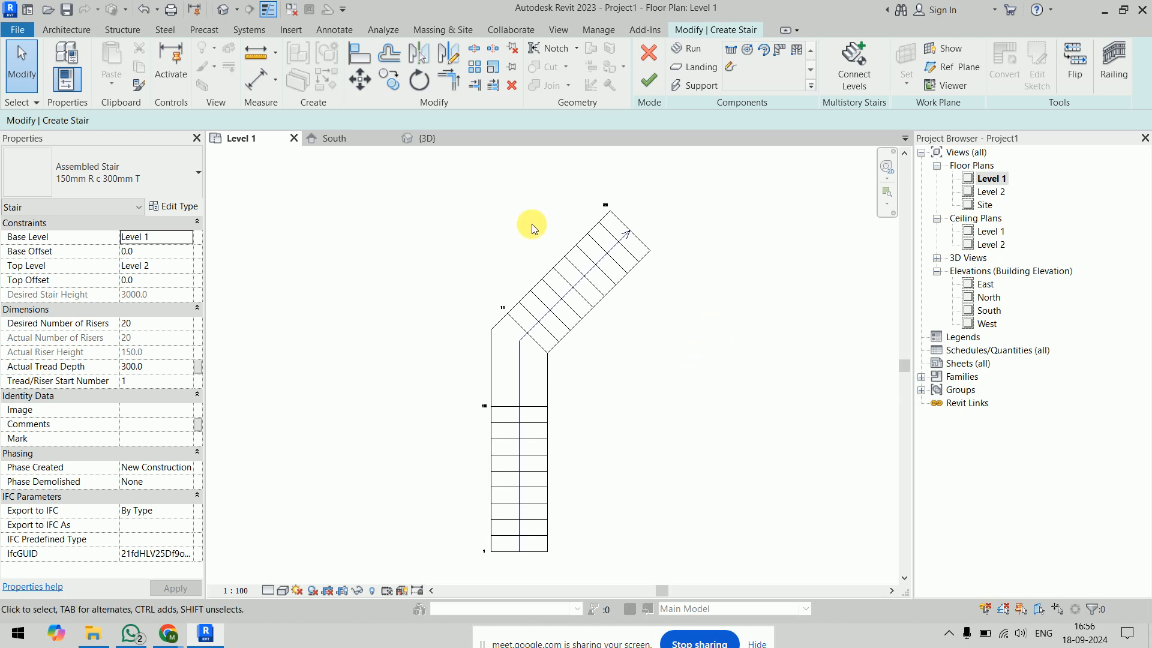
click(566, 254)
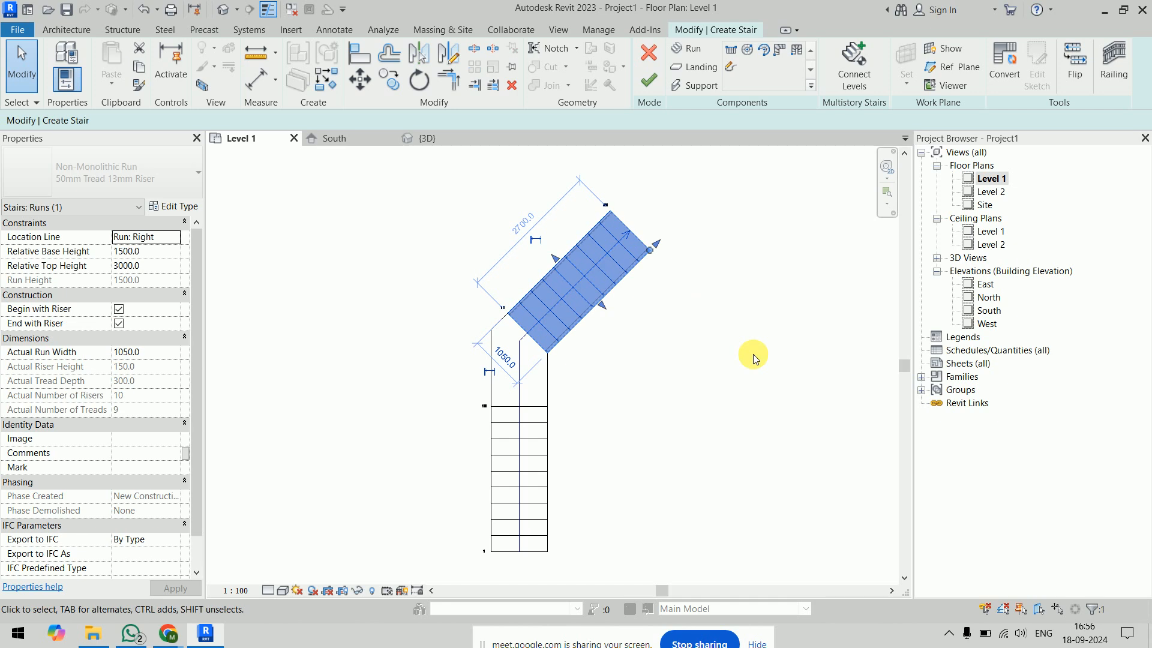
click(424, 60)
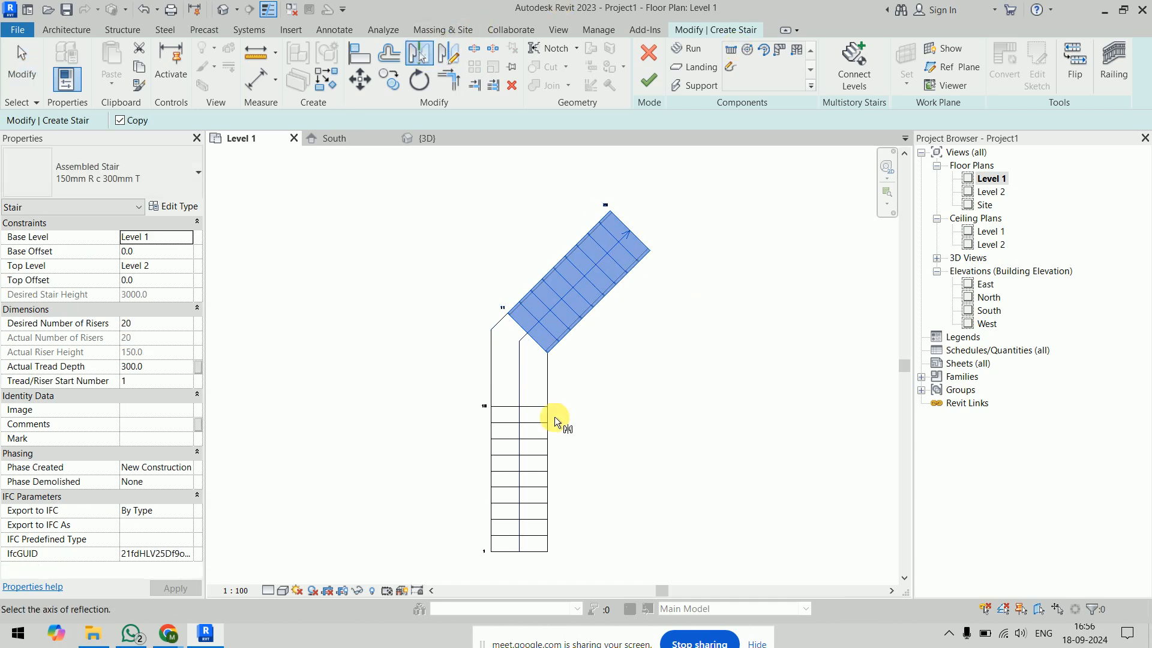
click(521, 455)
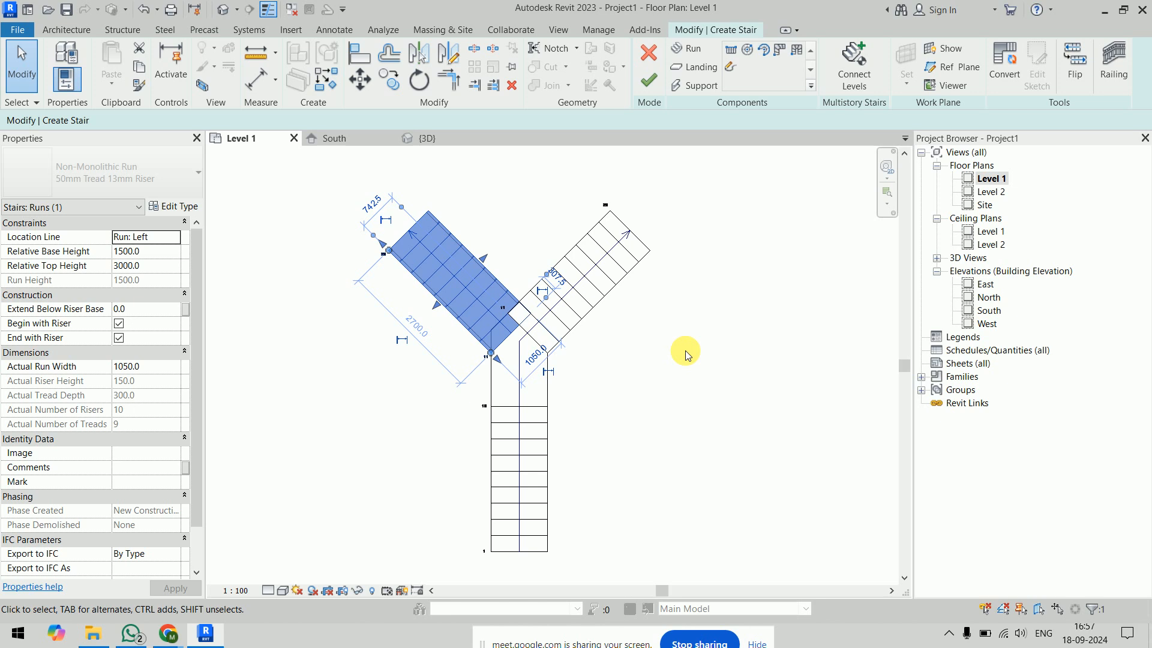
Finish the stair edit and inspect the Y-shaped stair from the front in the 3D view.
click(648, 80)
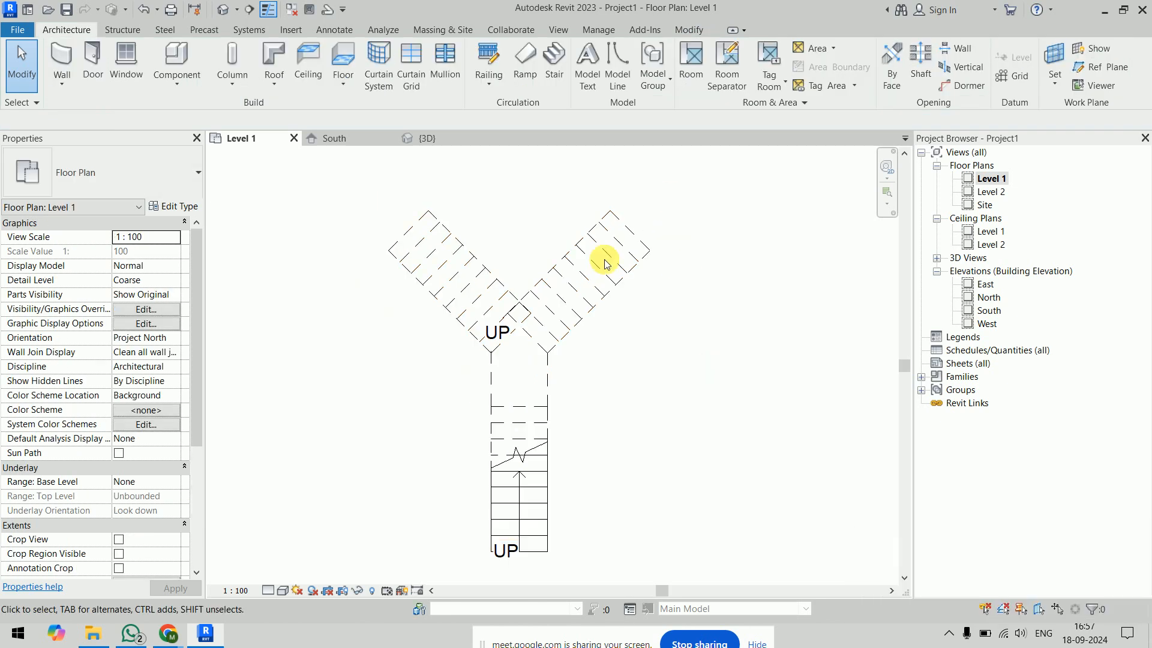
click(424, 138)
scroll(586, 336, up, 3)
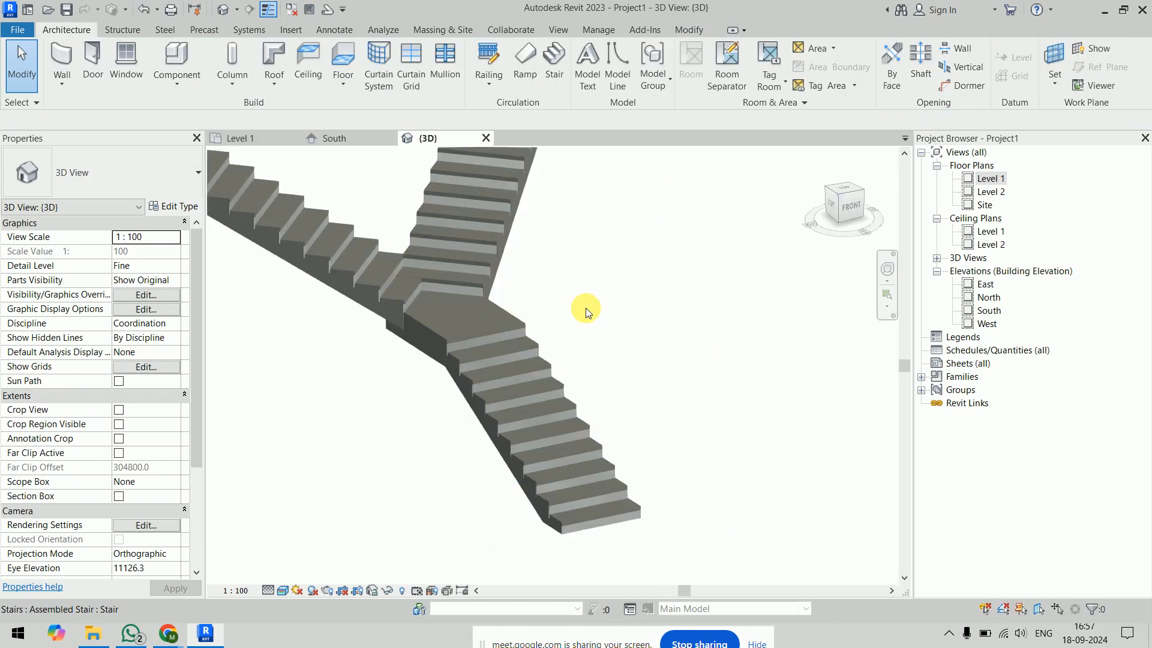
shift+middle_drag(636, 426, 580, 412)
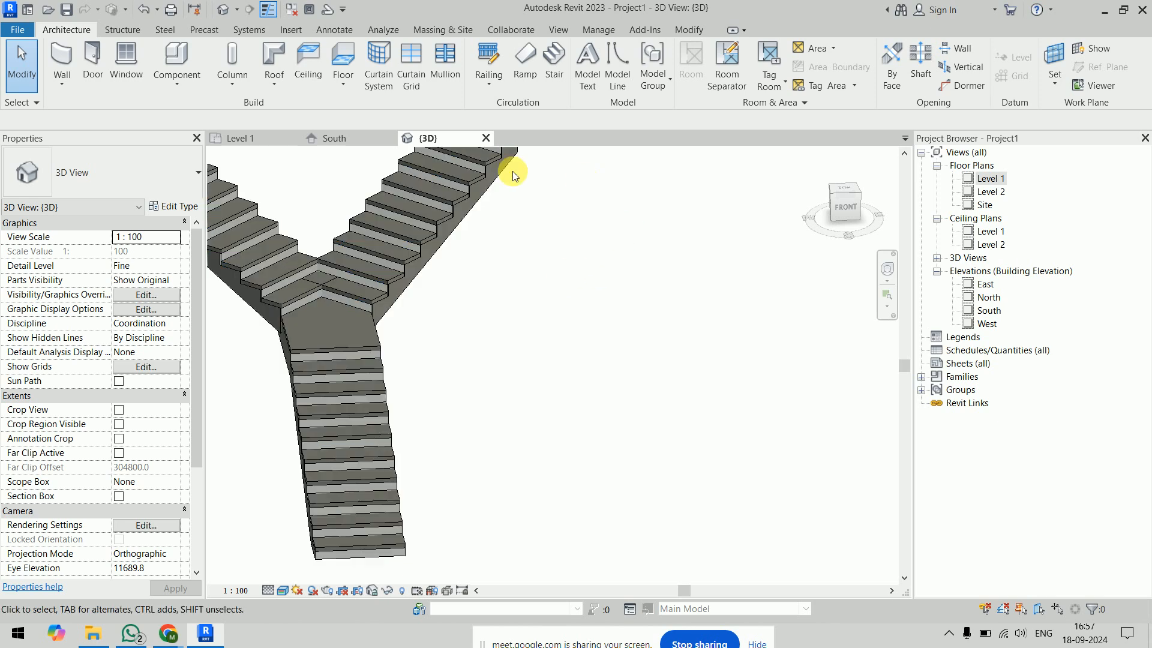
Reopen the stair for editing in the Level 1 plan and nudge the right angled run up and right, clear of the left run.
click(258, 138)
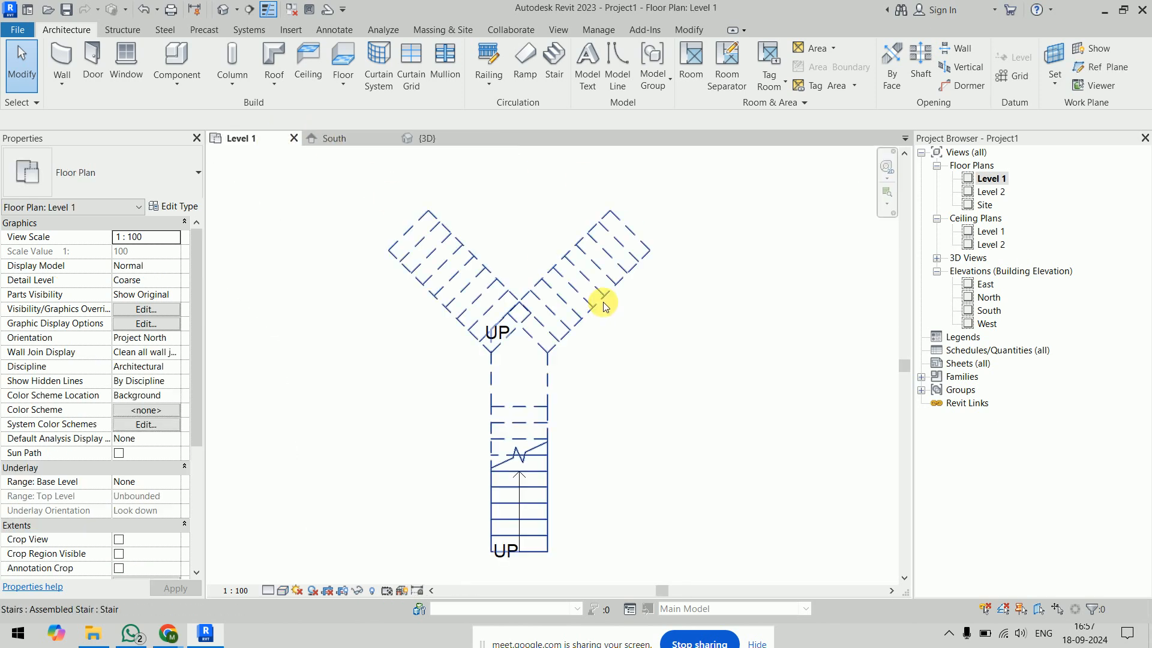
click(600, 298)
click(649, 66)
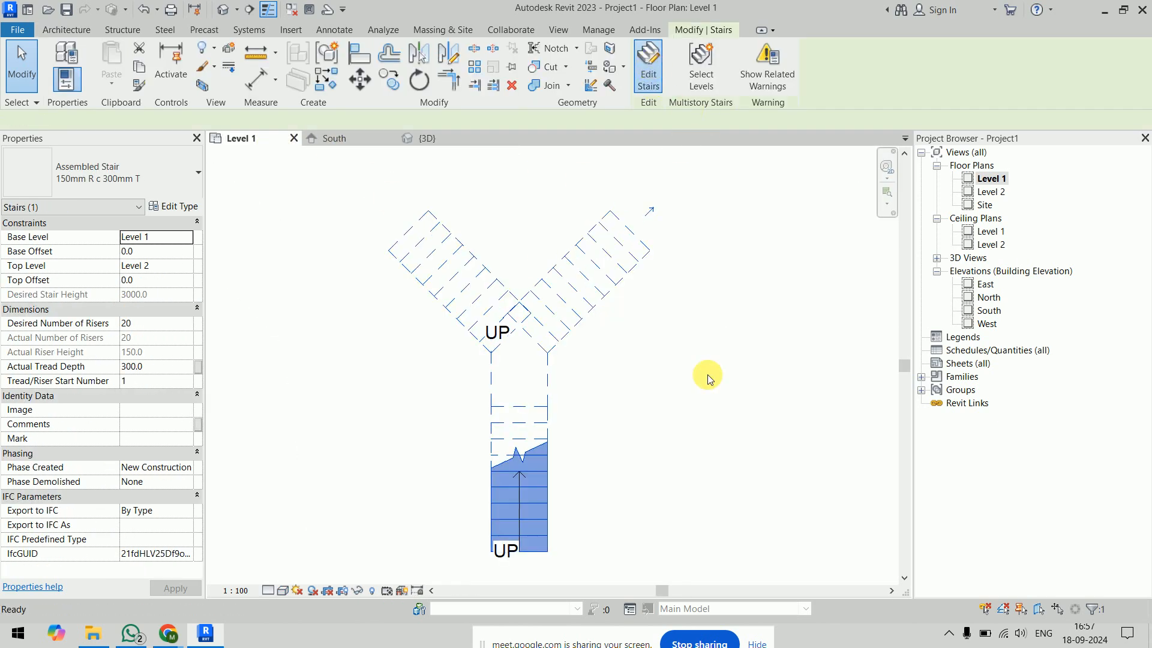
scroll(560, 318, up, 3)
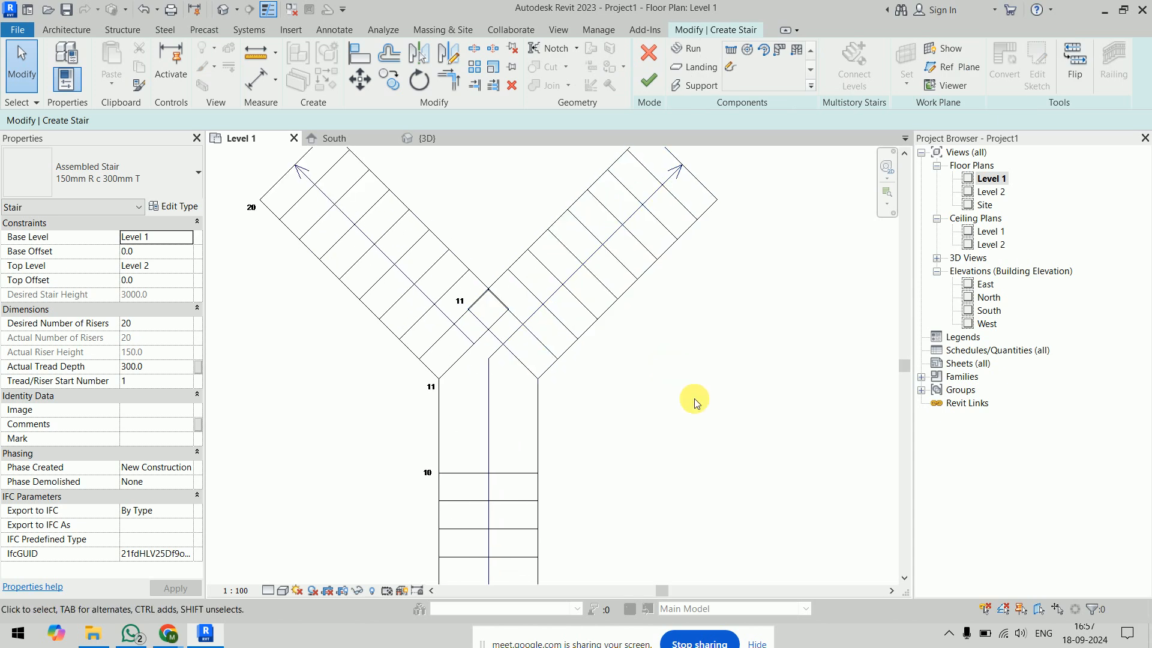
click(590, 304)
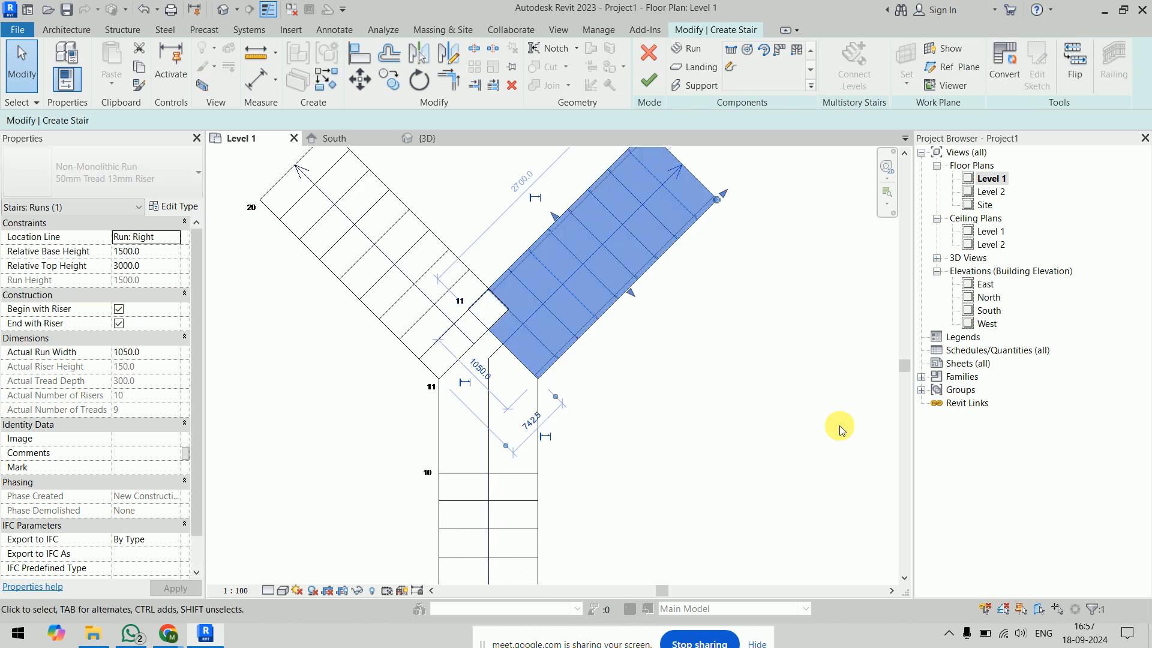
key(Up)
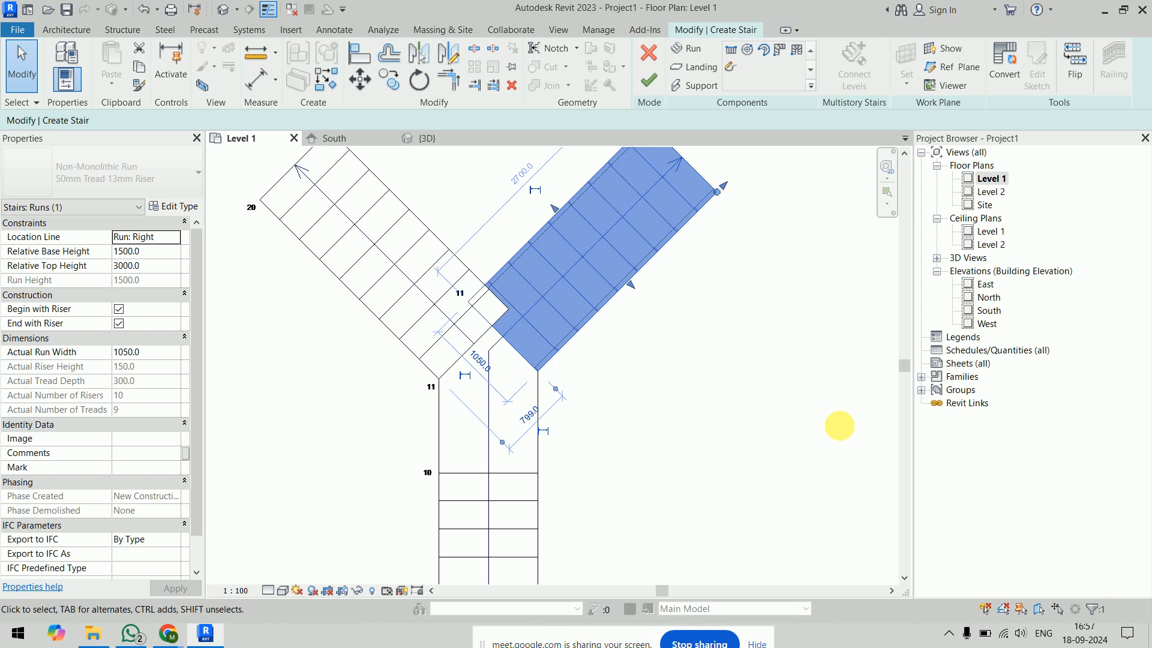
key(Right)
key(Up)
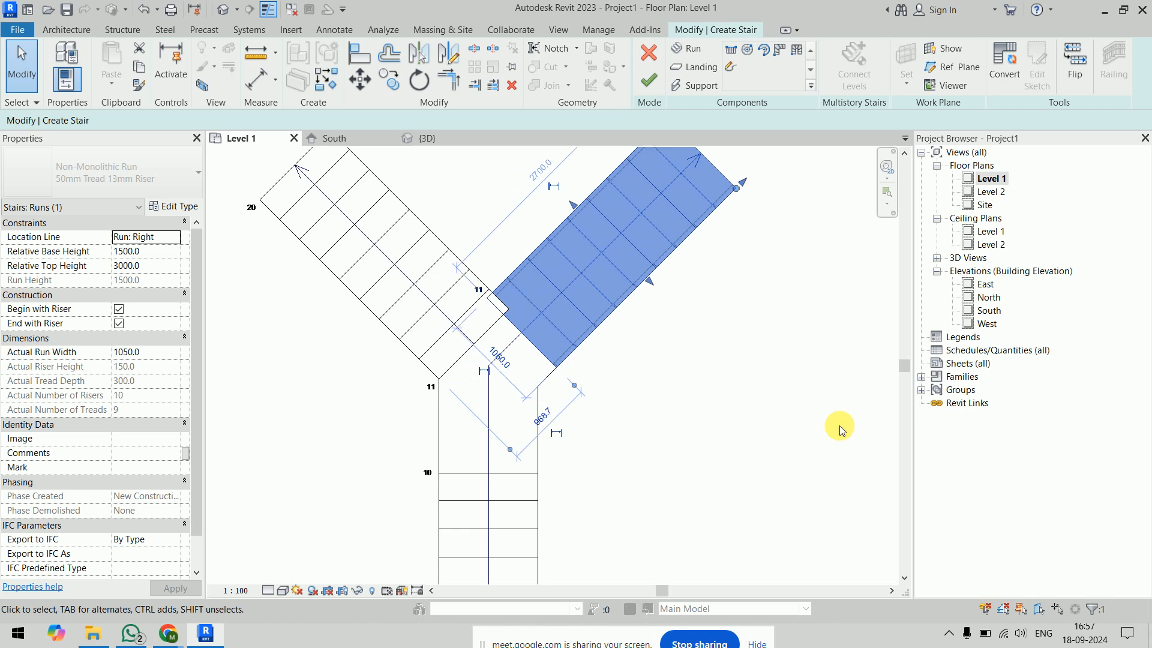
key(Up)
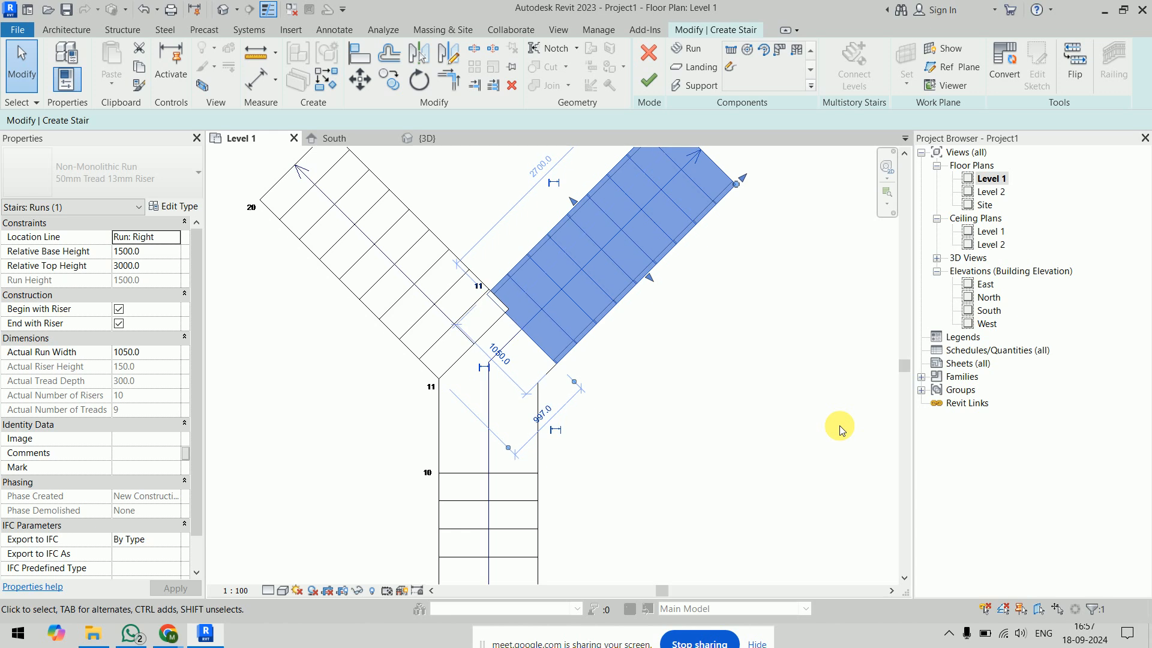
key(Right)
key(Up)
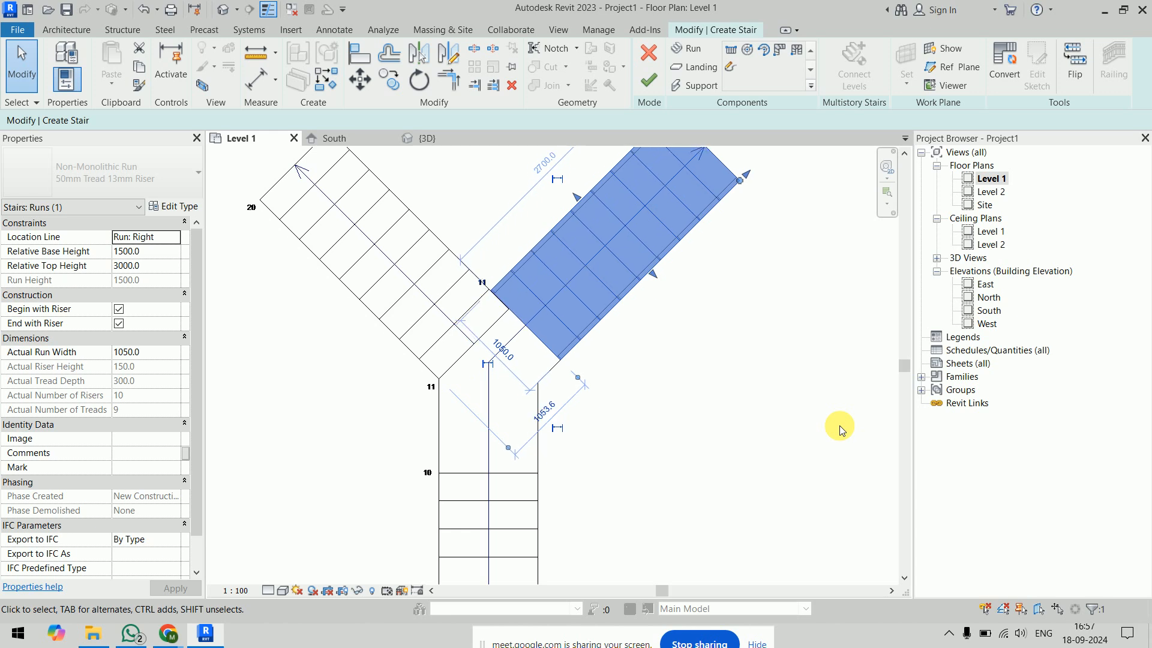
click(624, 389)
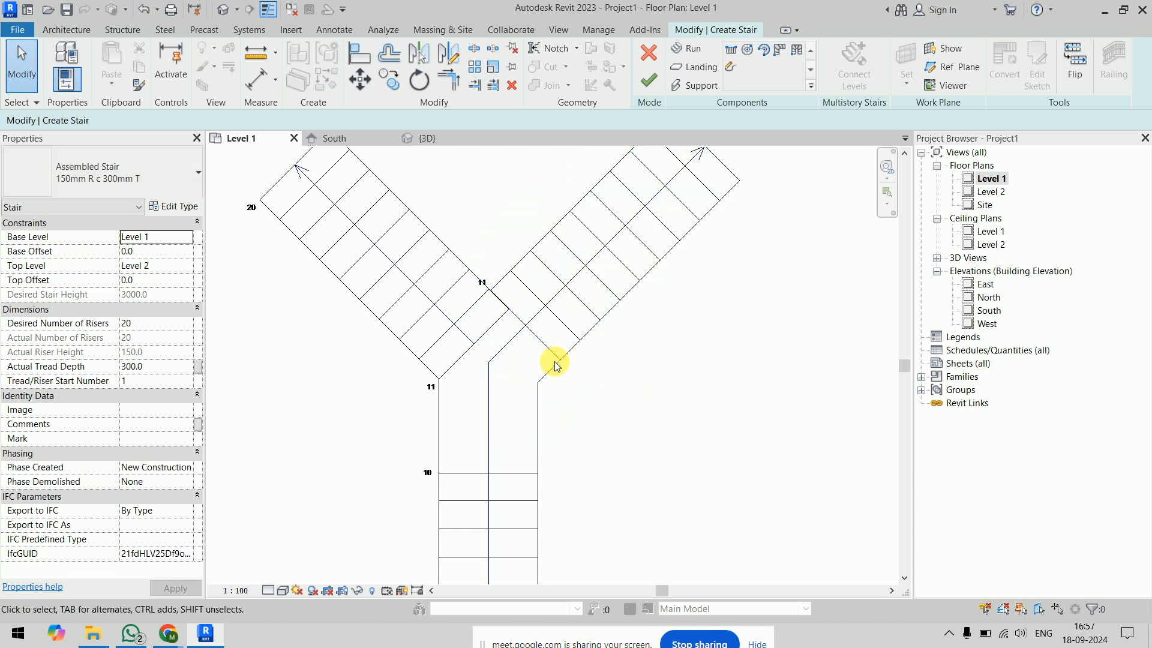
Move the left angled run up and to the left, about 500 mm away from the landing's upper-left edge.
click(404, 229)
drag(402, 264, 326, 227)
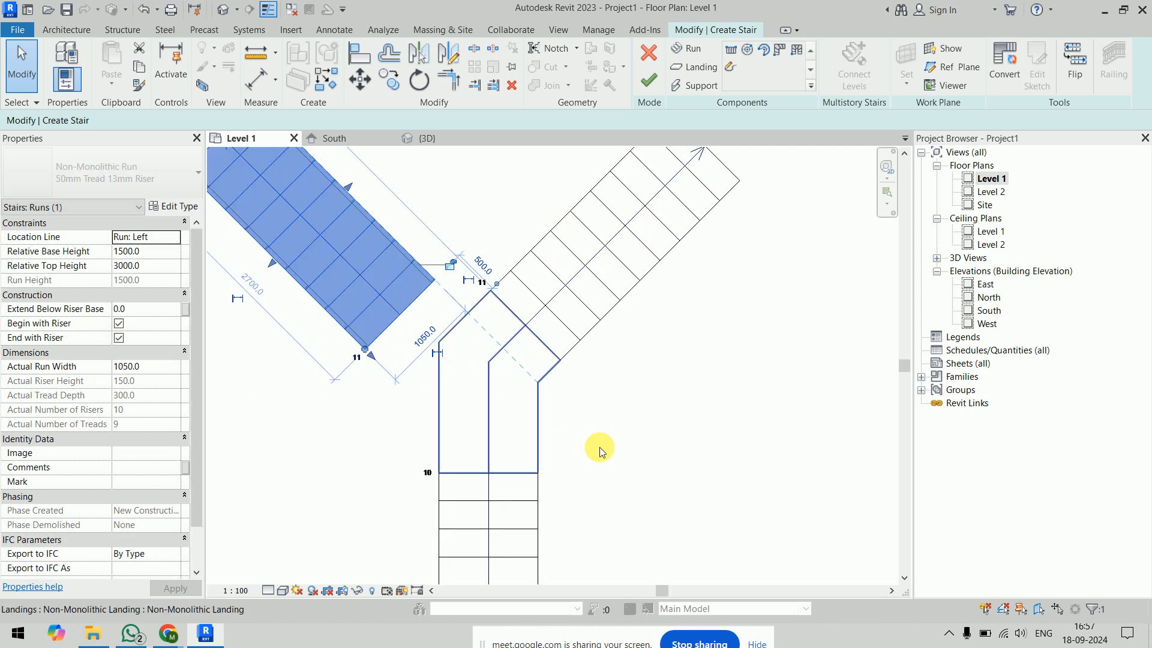
click(631, 443)
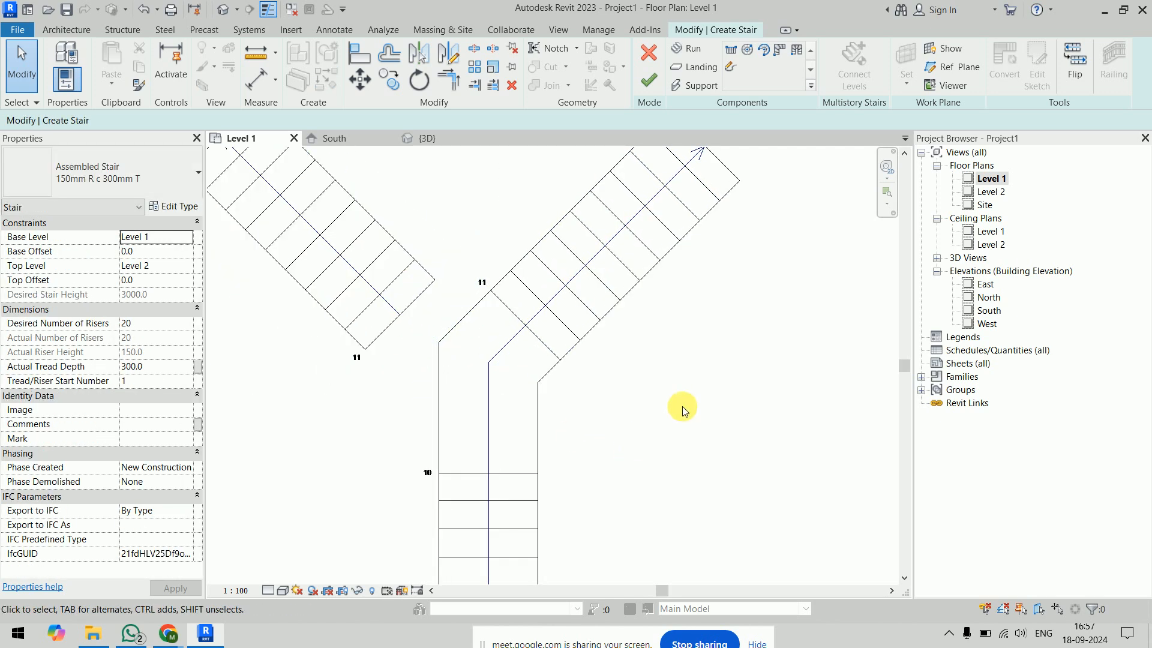
Convert the automatic landing to a sketch-based component and open its sketch for editing.
click(549, 372)
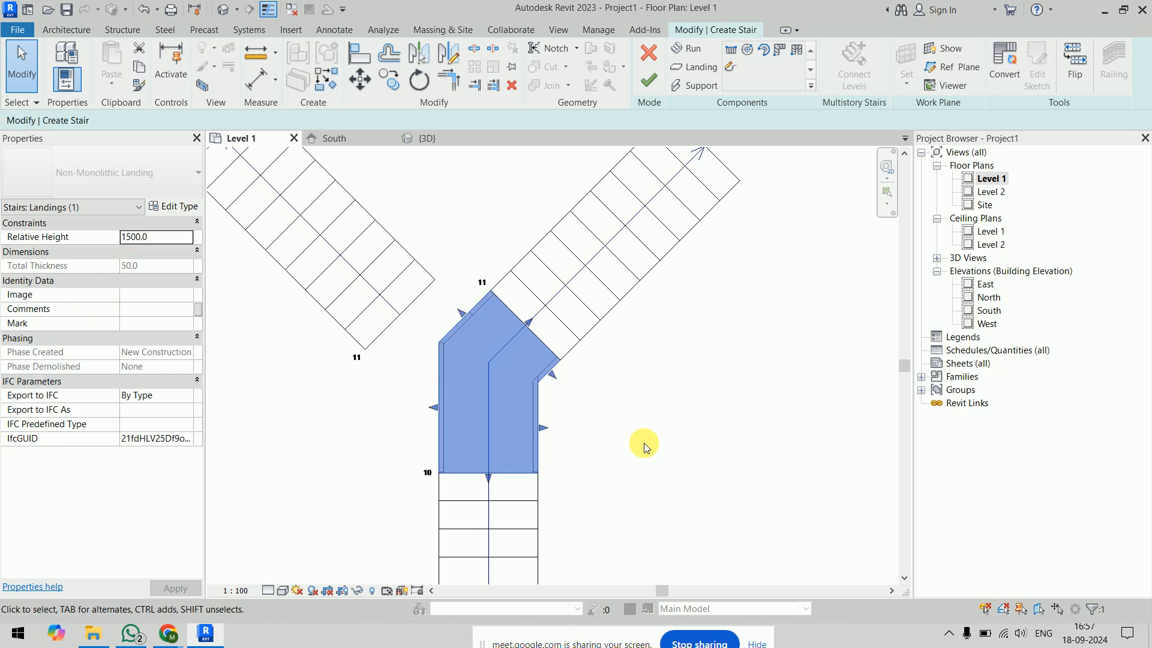
click(1004, 63)
click(551, 345)
click(668, 343)
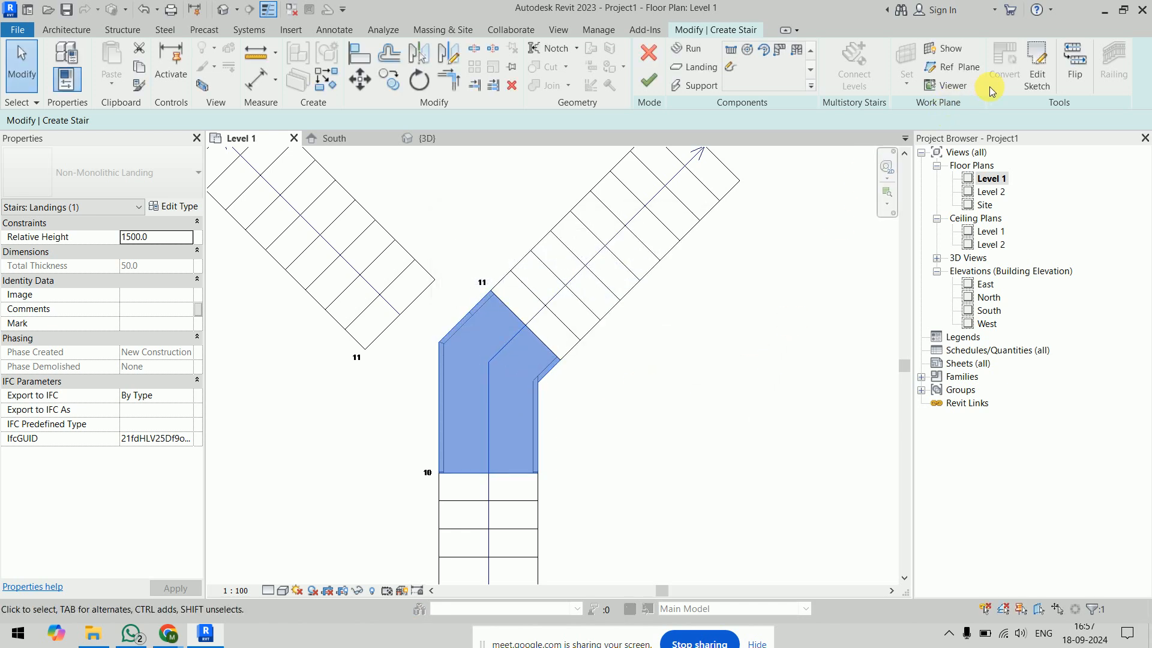
click(1037, 66)
Mirror the landing's upper-right edge and short right corner line about the vertical stair path line.
scroll(575, 412, up, 2)
middle_drag(574, 411, 694, 378)
drag(605, 309, 694, 371)
click(725, 383)
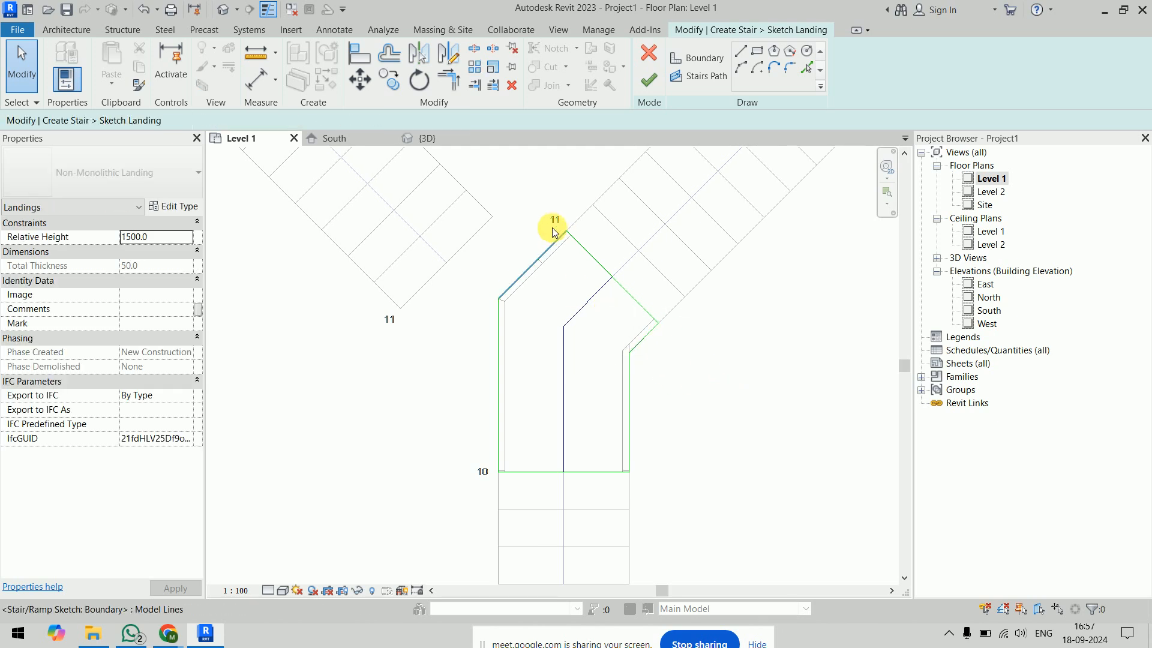
mouse_move(528, 191)
mouse_down()
mouse_move(689, 373)
mouse_move(695, 354)
mouse_move(711, 369)
mouse_up()
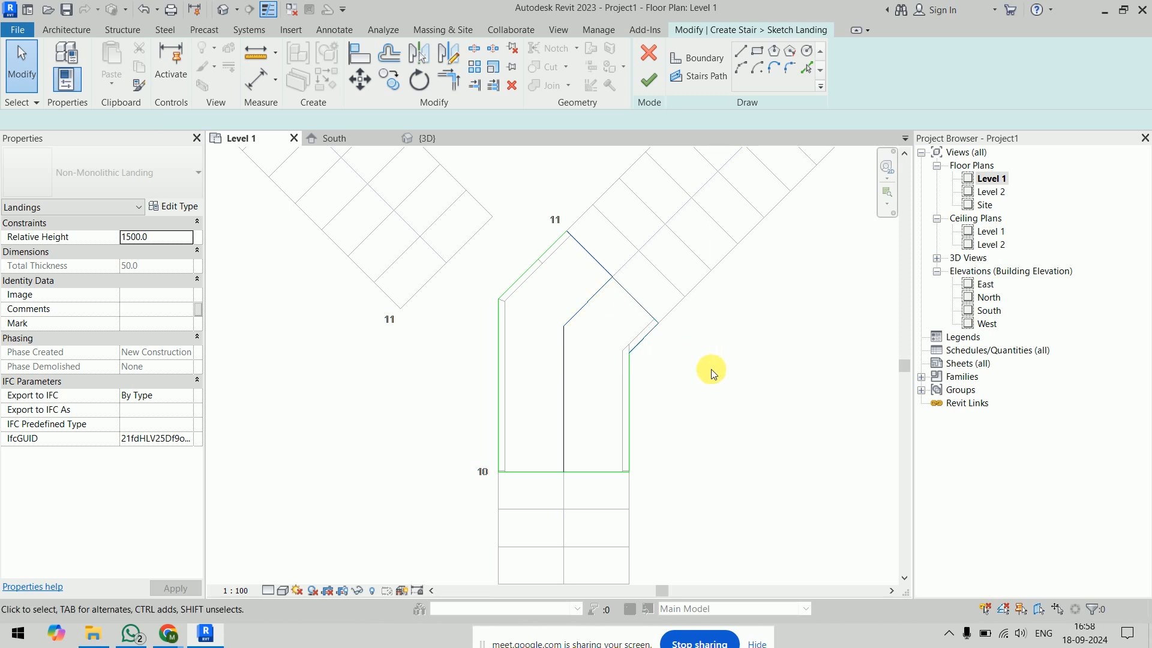
shift+click(588, 301)
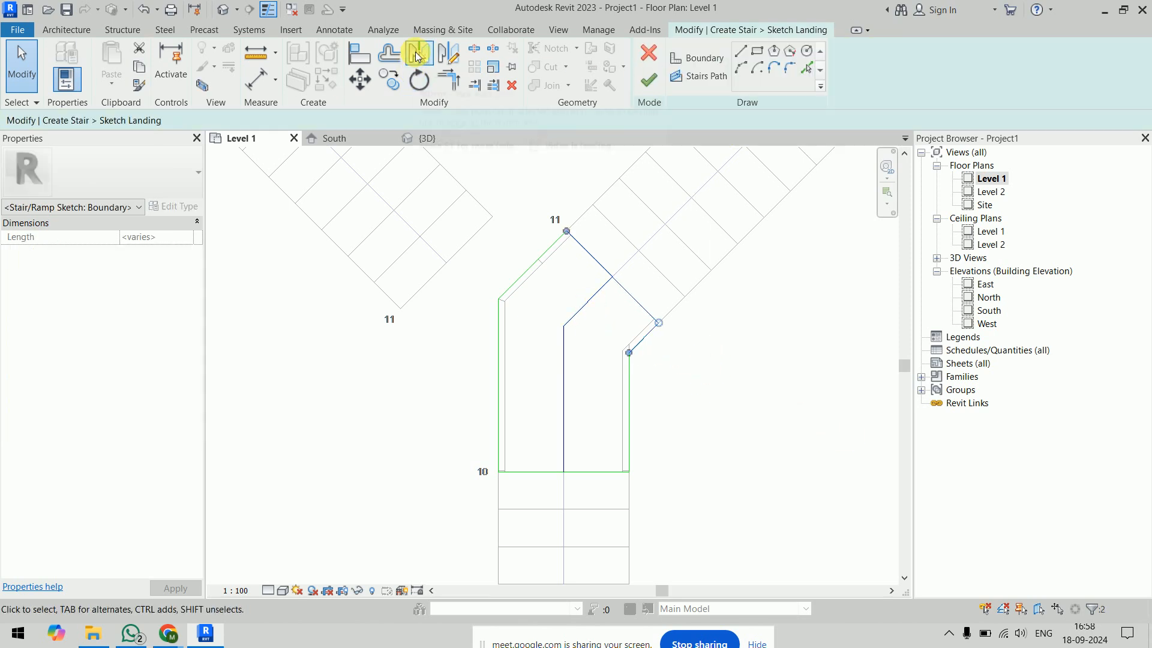
click(418, 54)
click(570, 415)
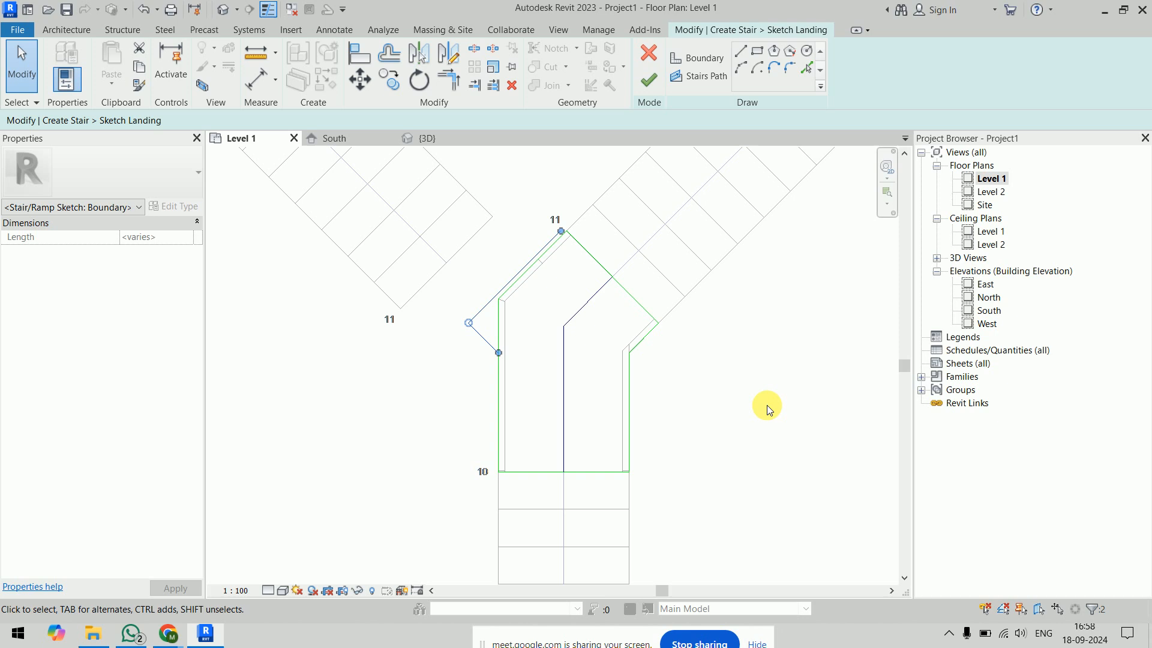
key(Escape)
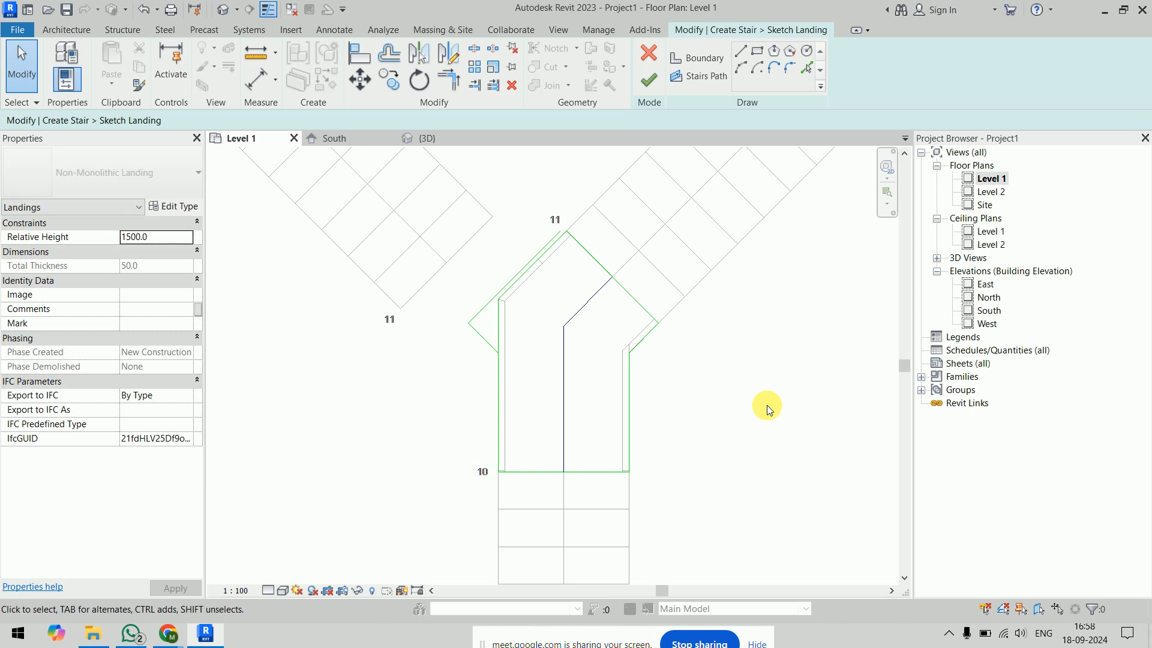
Trim the landing's left vertical edge and top corner to the mirrored lines, and delete the original upper-left diagonal.
scroll(624, 270, up, 3)
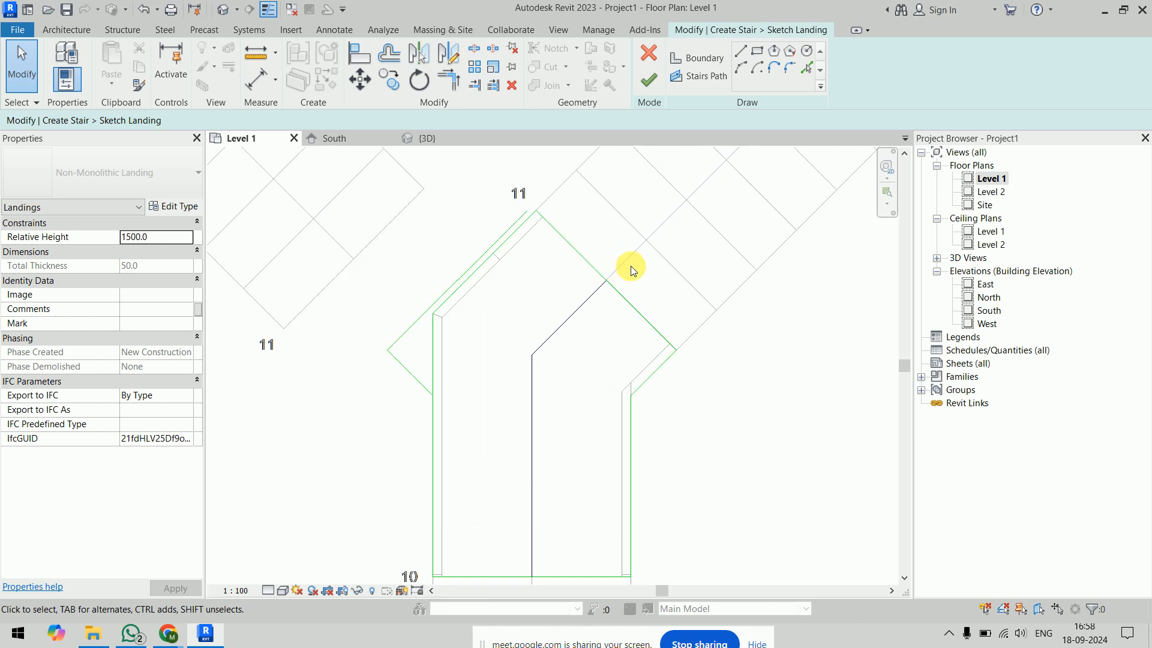
scroll(625, 263, down, 2)
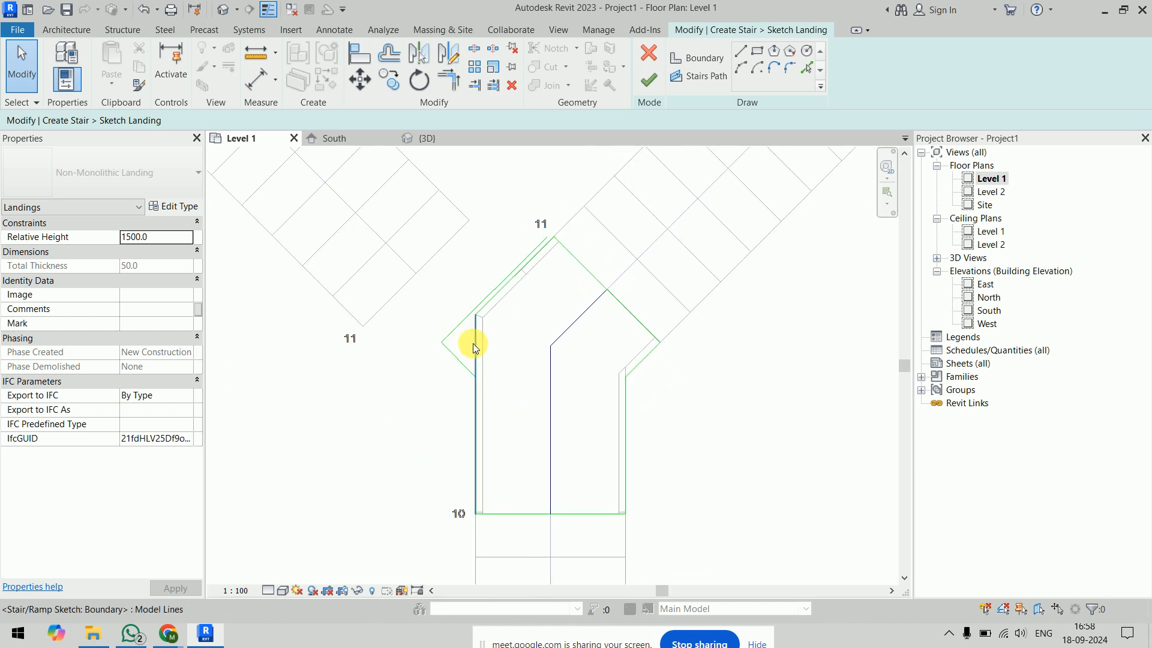
key(t)
key(r)
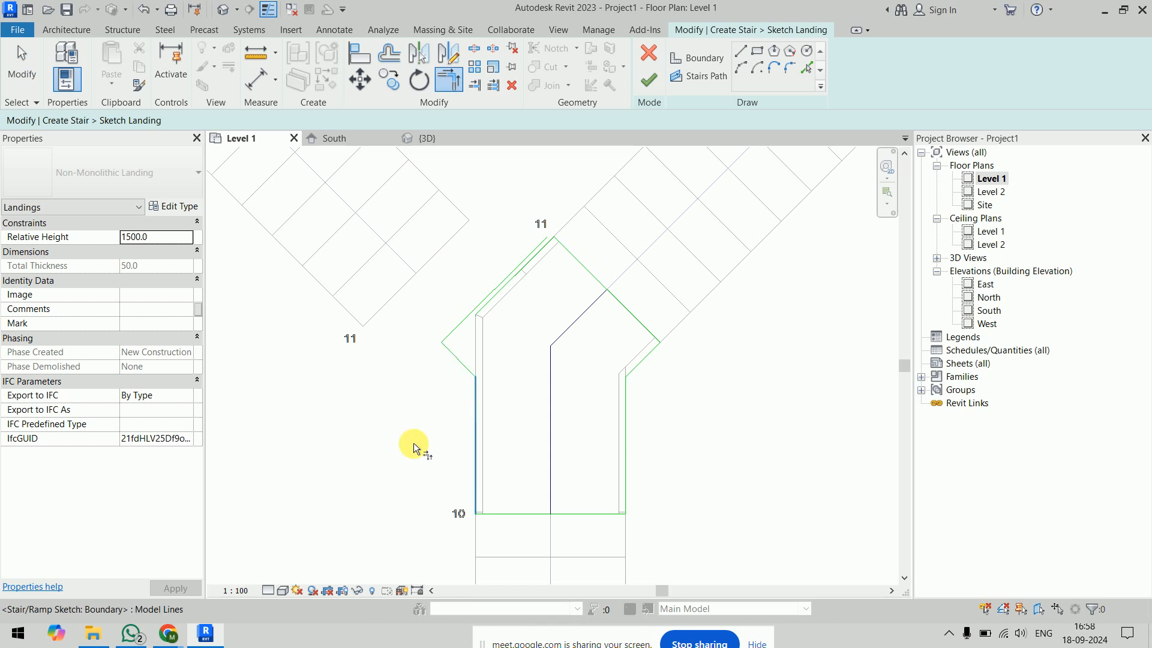
middle_drag(404, 393, 386, 419)
scroll(536, 344, up, 2)
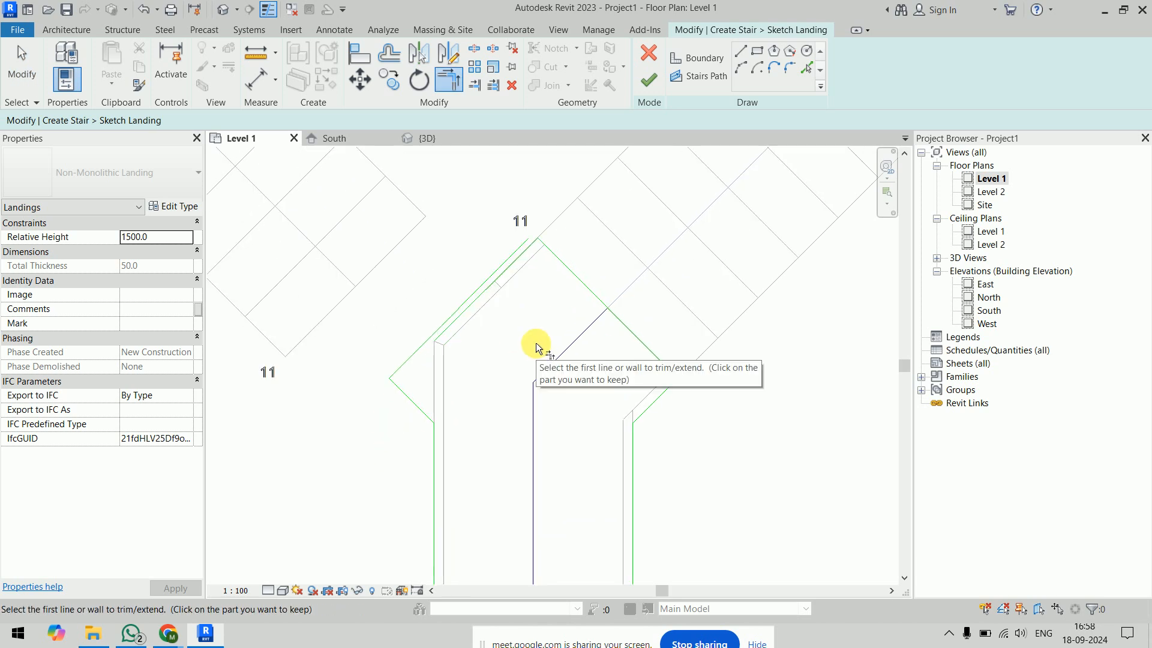
click(679, 388)
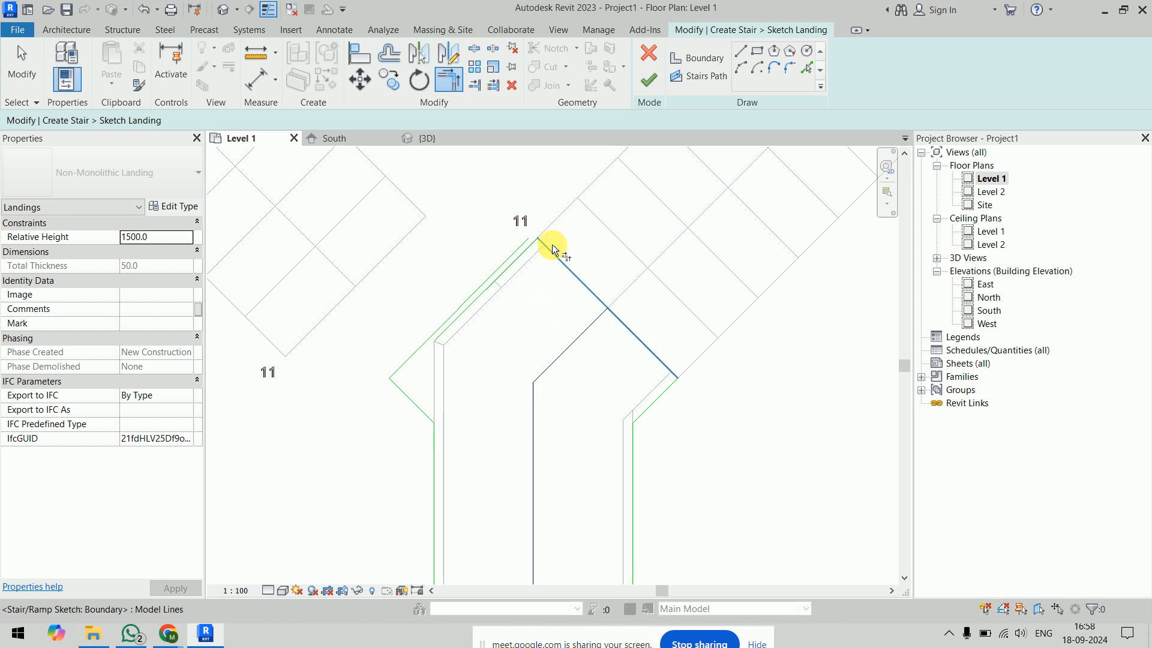
click(501, 253)
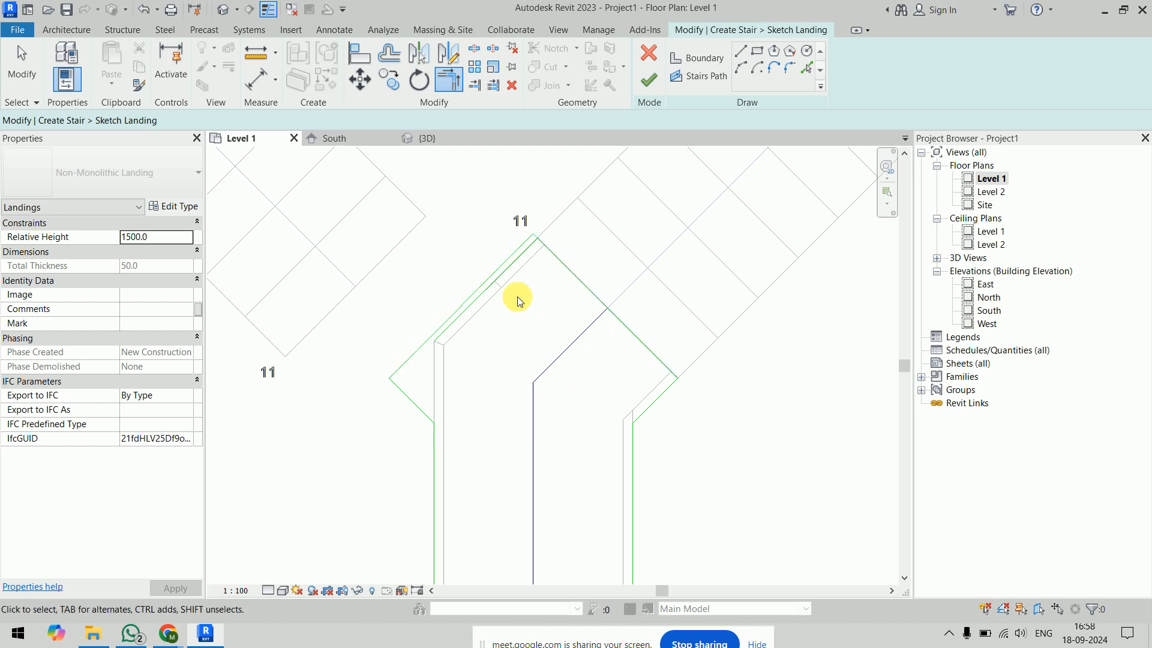
key(Escape)
click(497, 287)
click(531, 357)
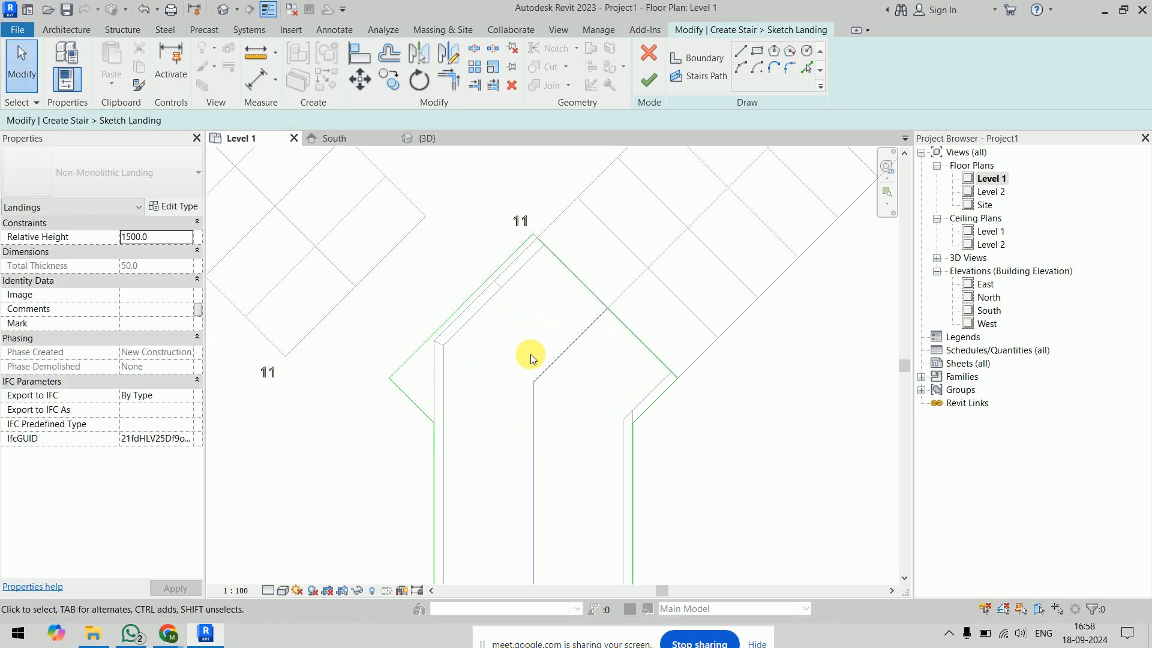
Try to align the left angled run's lower end with the landing's new upper-left edge.
scroll(530, 354, down, 3)
middle_drag(531, 354, 554, 434)
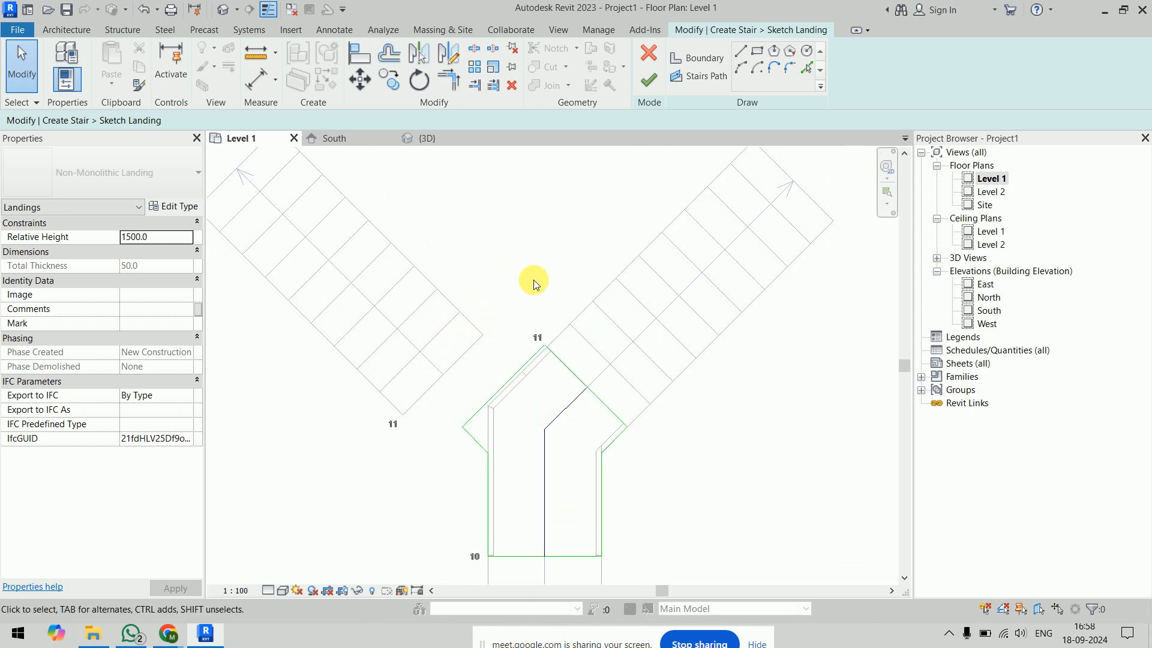
key(a)
key(l)
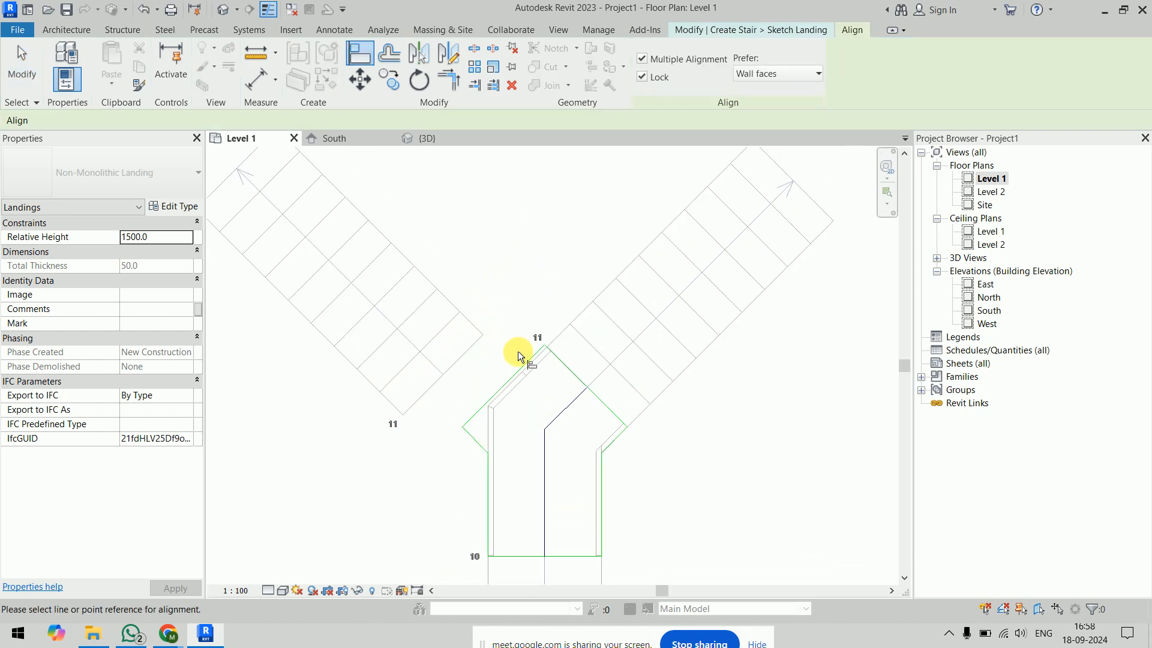
click(518, 364)
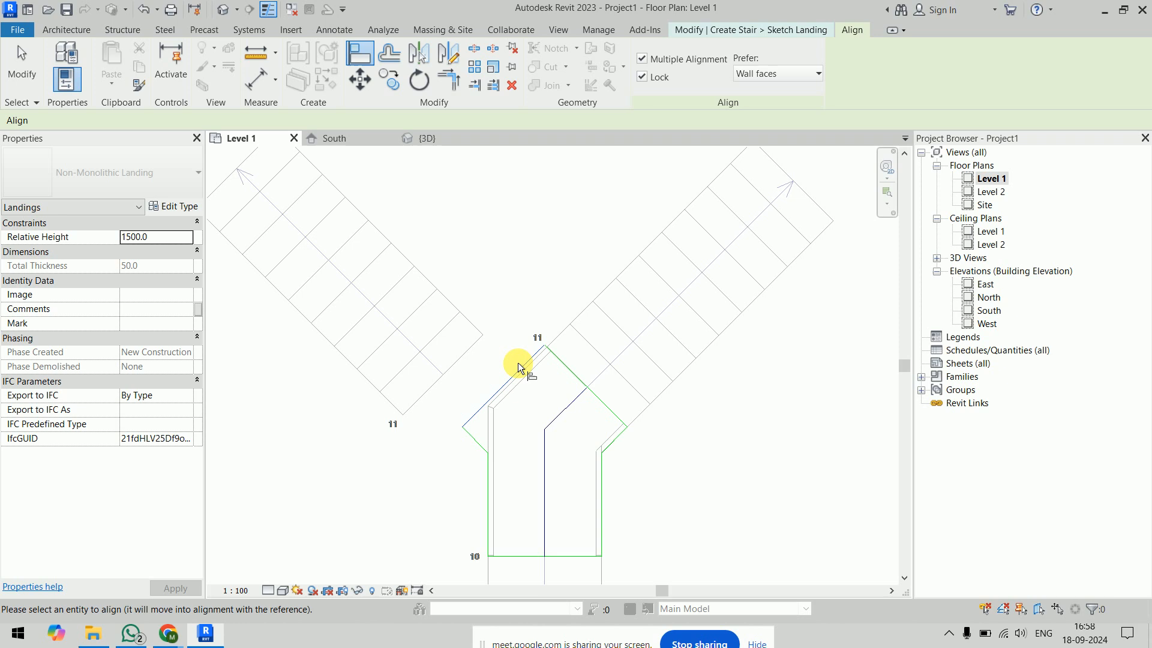
click(467, 348)
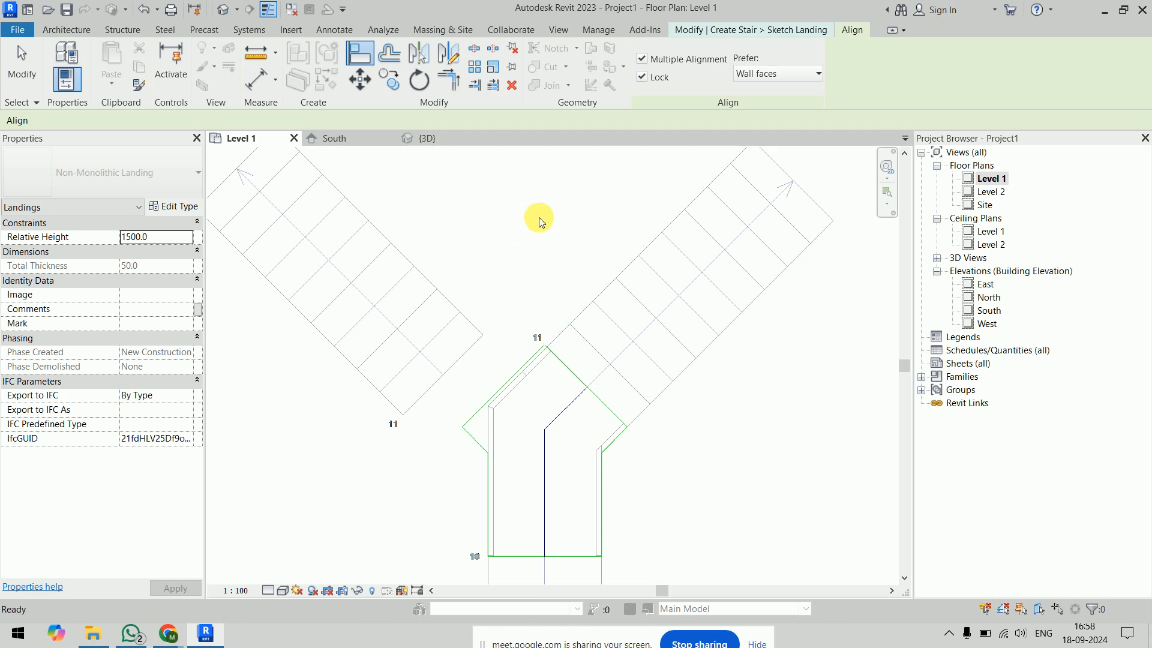
key(Escape)
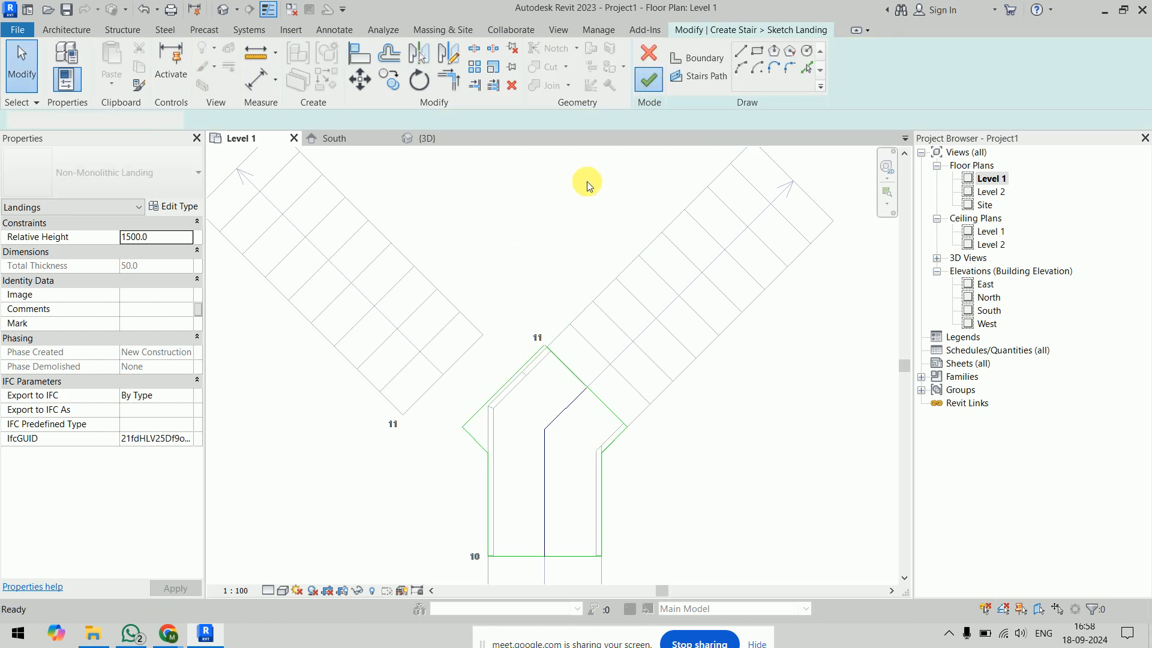
Try to finish the modified landing sketch.
click(1108, 598)
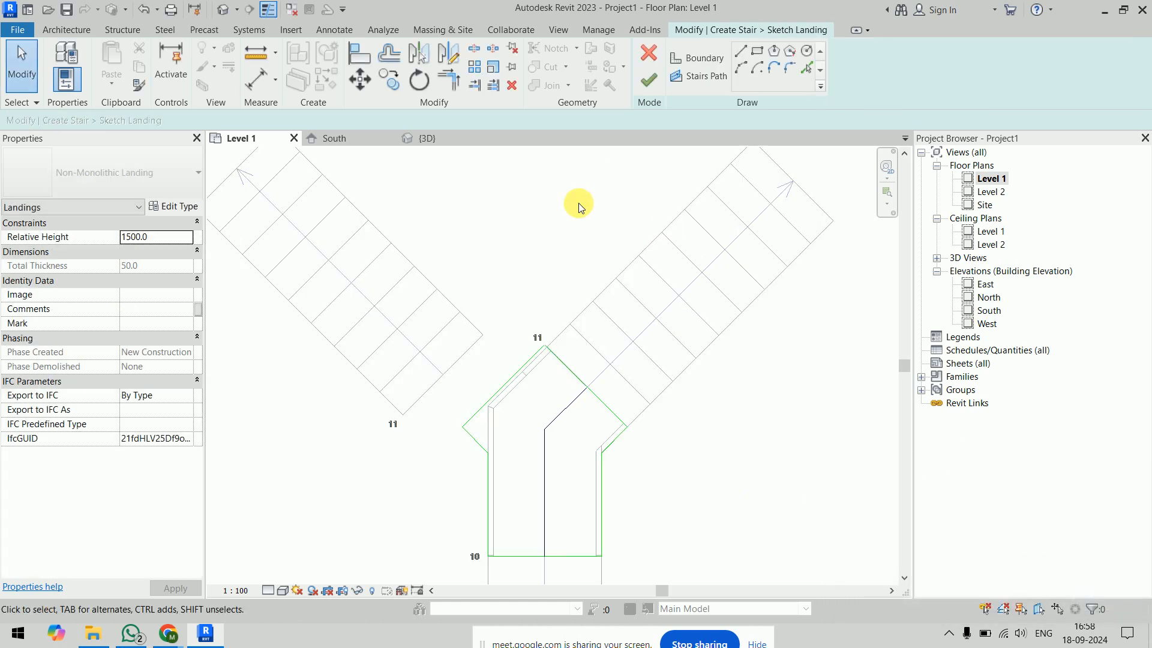
click(648, 82)
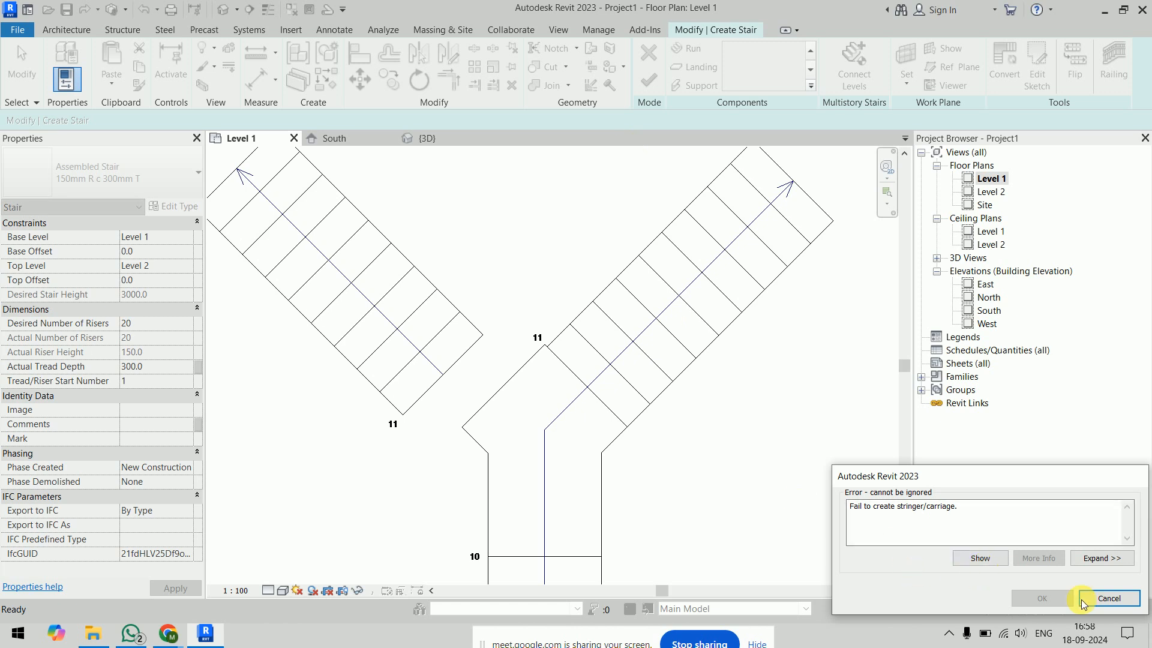
click(1110, 598)
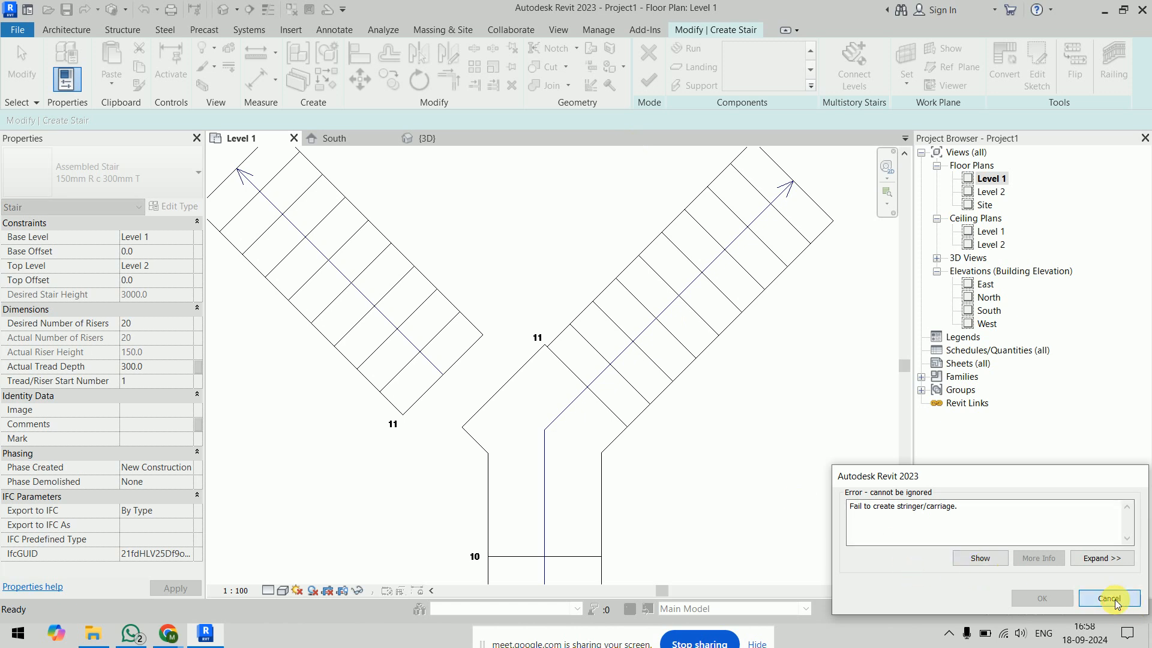
Quit the landing sketch and discard its edits.
scroll(606, 402, down, 2)
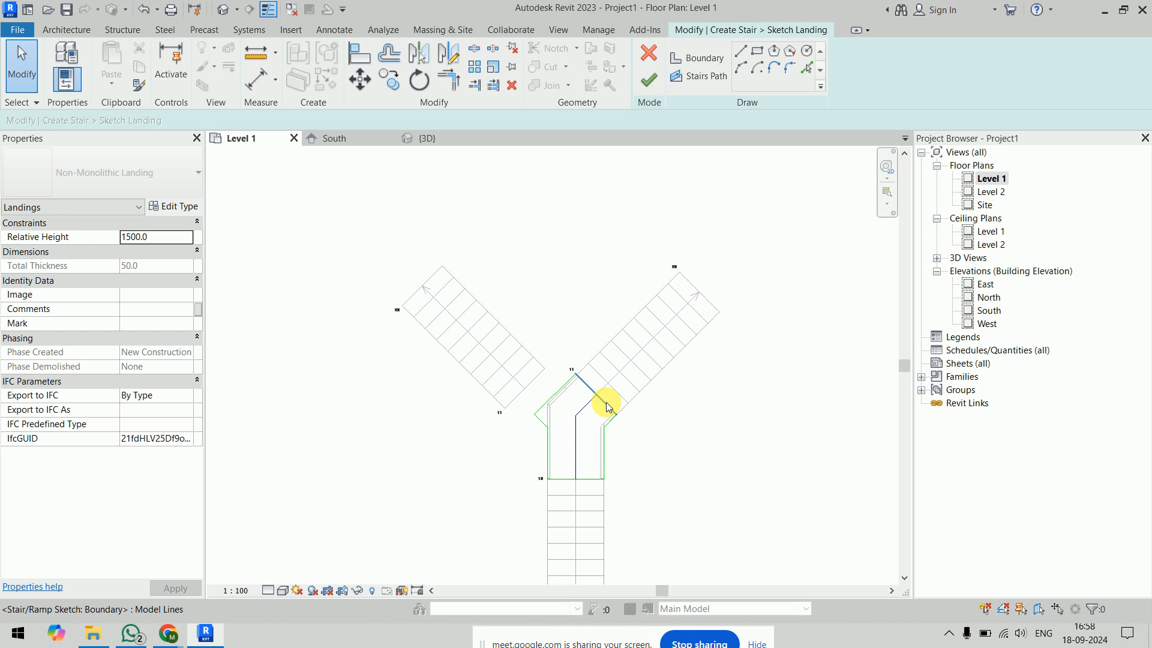
scroll(638, 448, down, 3)
middle_drag(637, 441, 608, 363)
click(649, 54)
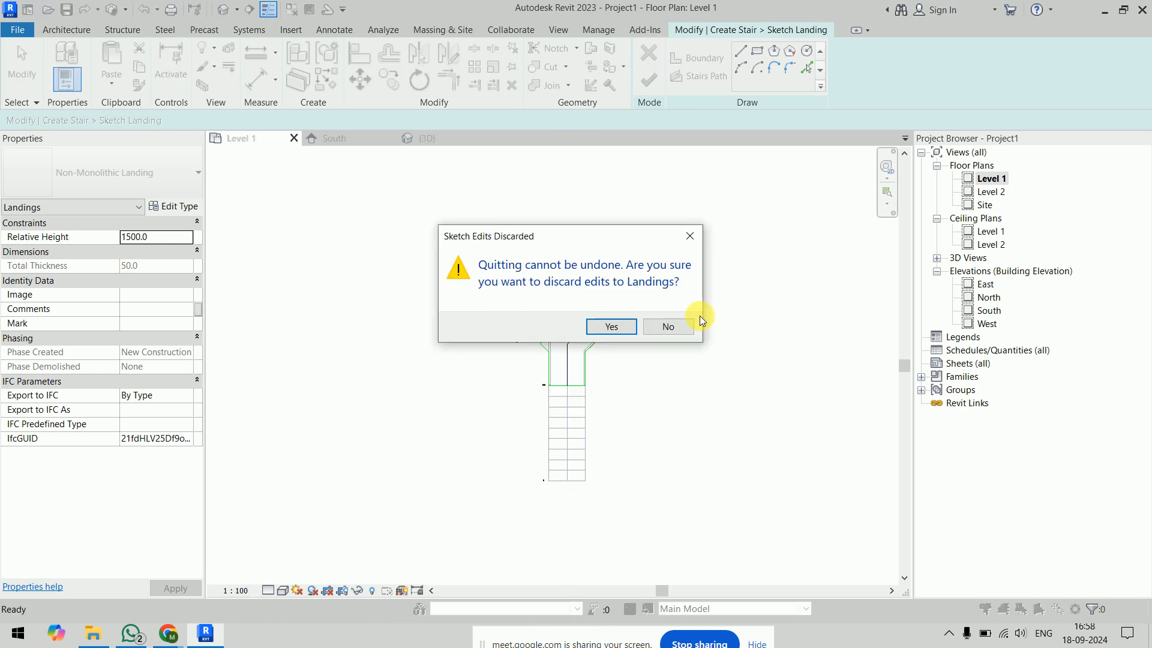
click(611, 327)
scroll(638, 394, up, 2)
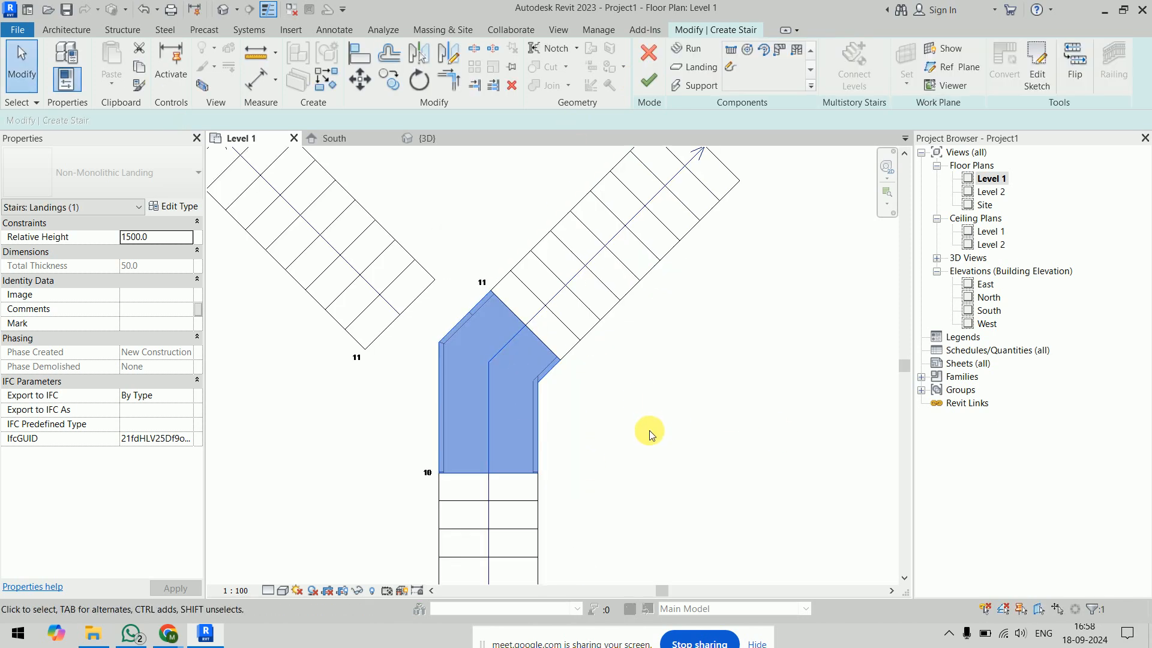
middle_drag(633, 417, 599, 360)
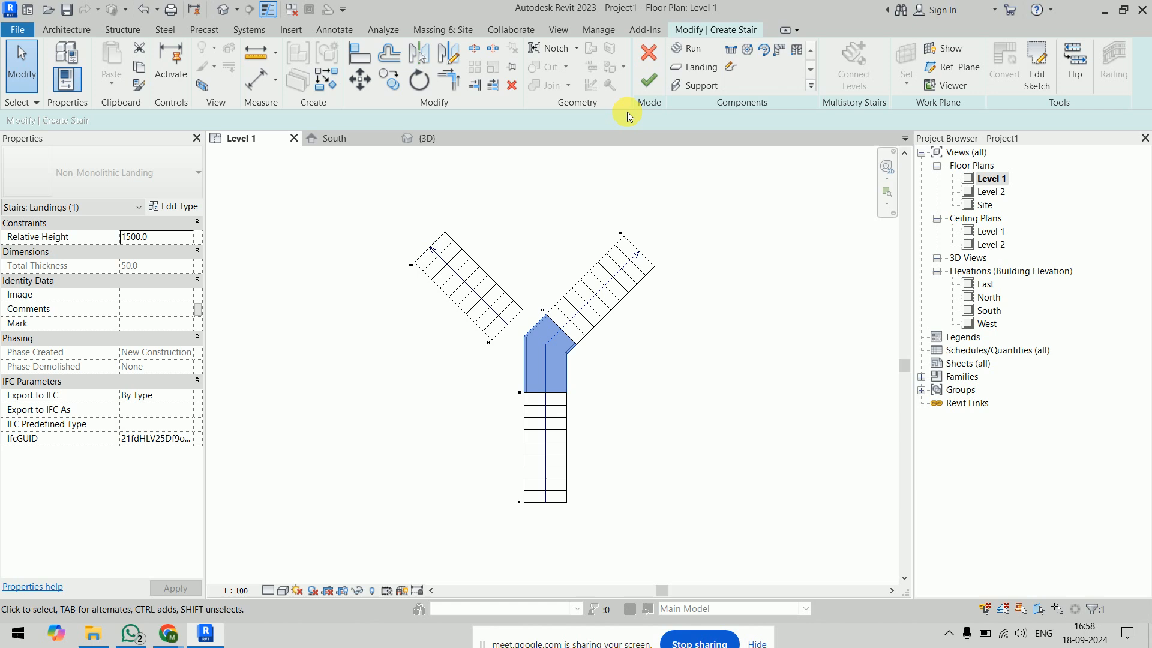
click(576, 235)
scroll(572, 237, up, 3)
scroll(450, 268, down, 4)
drag(358, 194, 690, 529)
key(Delete)
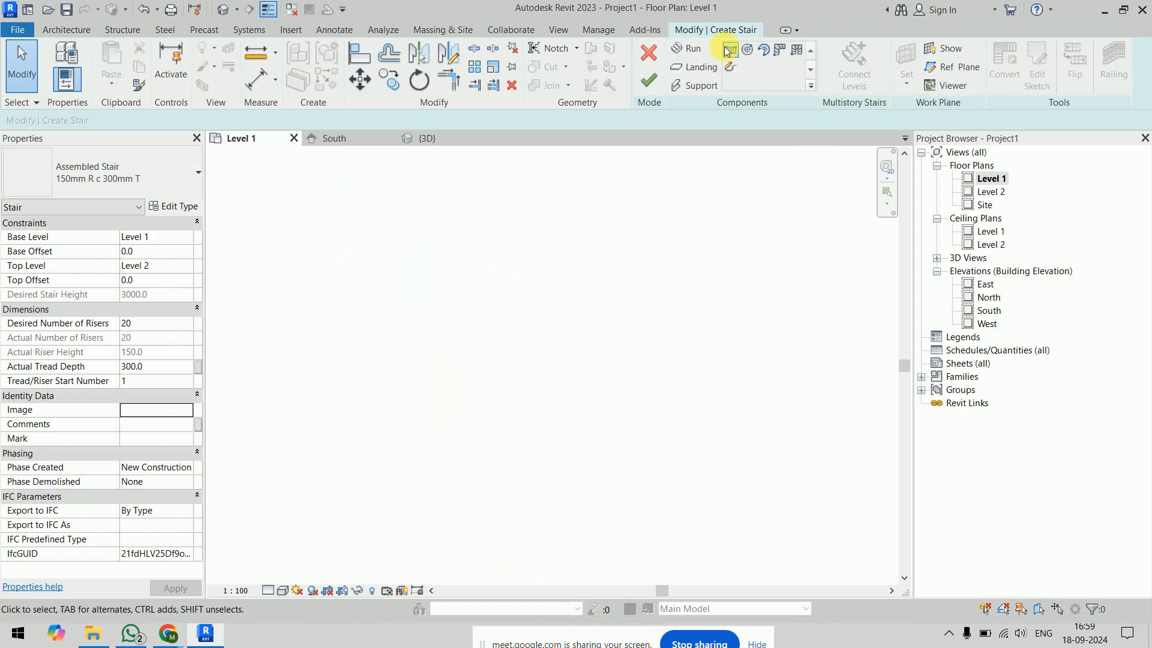
Discard the current stair edits and delete the whole Y-shaped stair from the Level 1 plan.
click(644, 60)
click(597, 336)
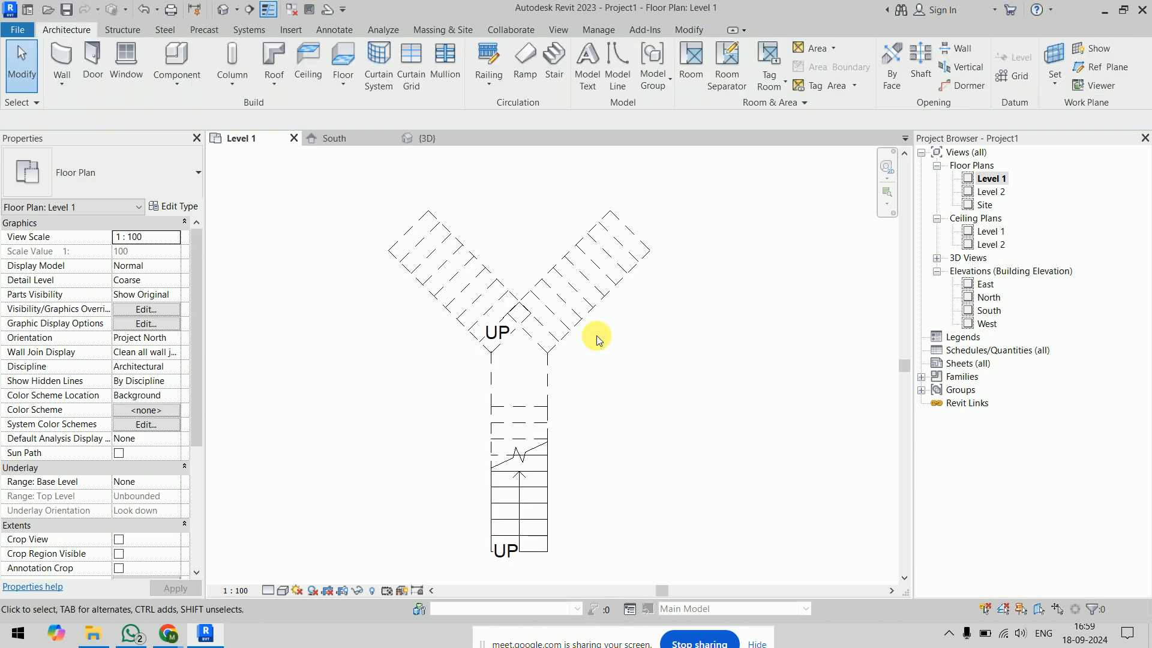
drag(420, 234, 666, 547)
key(Delete)
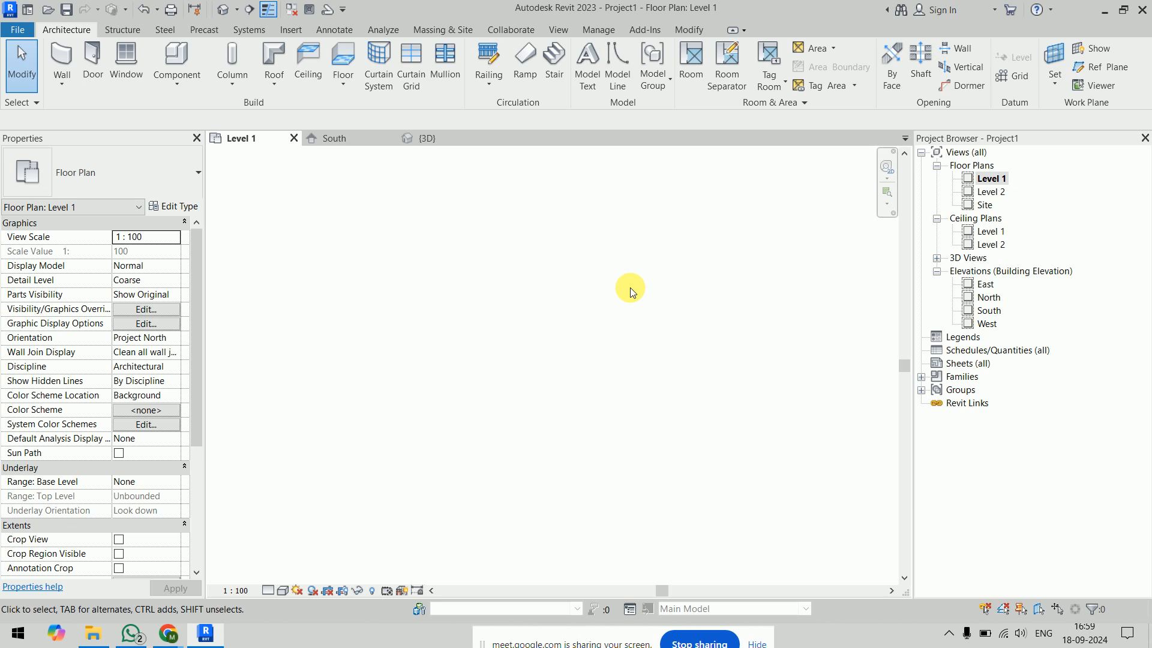
Start a new stair with the cast-in-place Monolithic Stair type and duplicate that type under the suggested name.
click(550, 63)
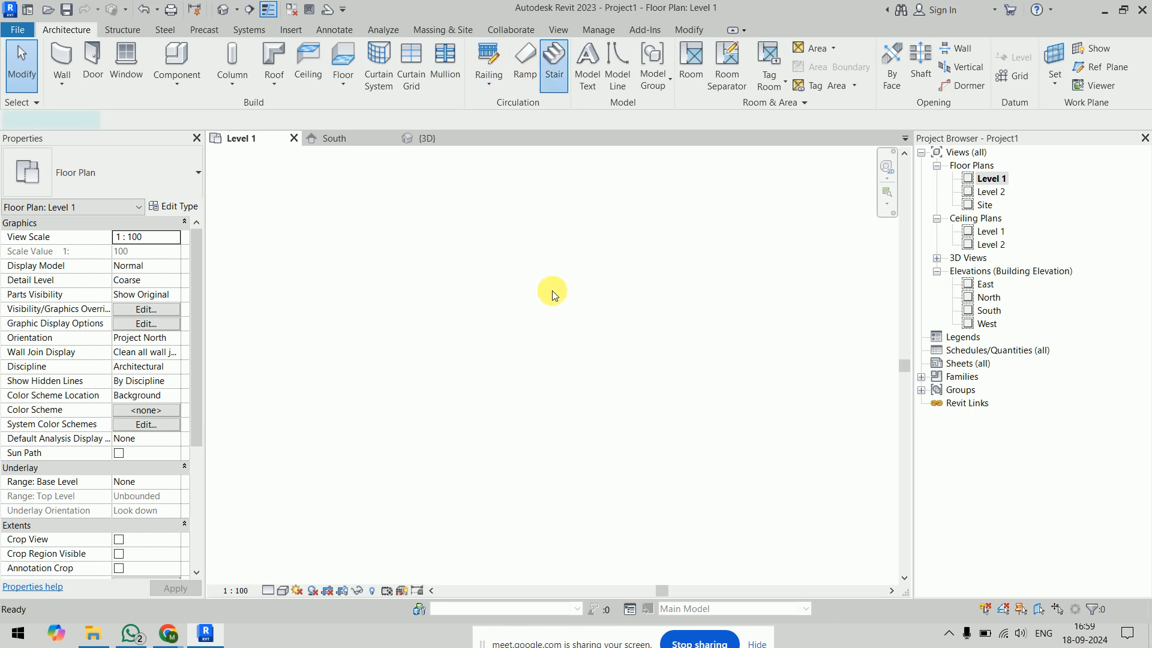
click(142, 162)
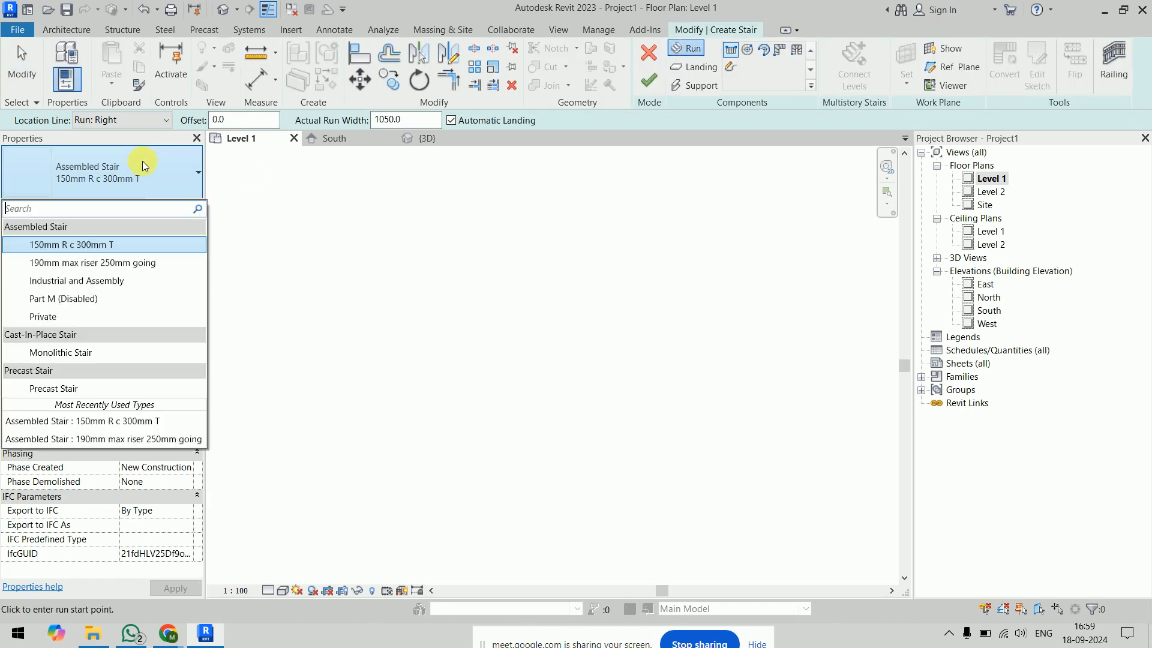
click(129, 362)
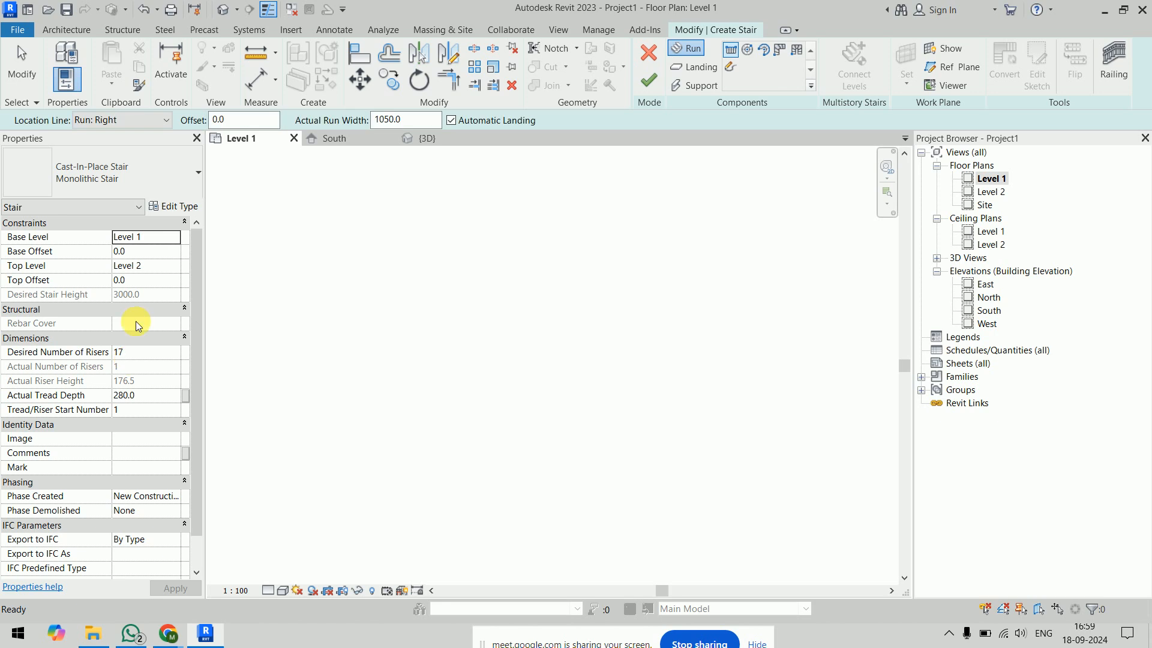
click(190, 206)
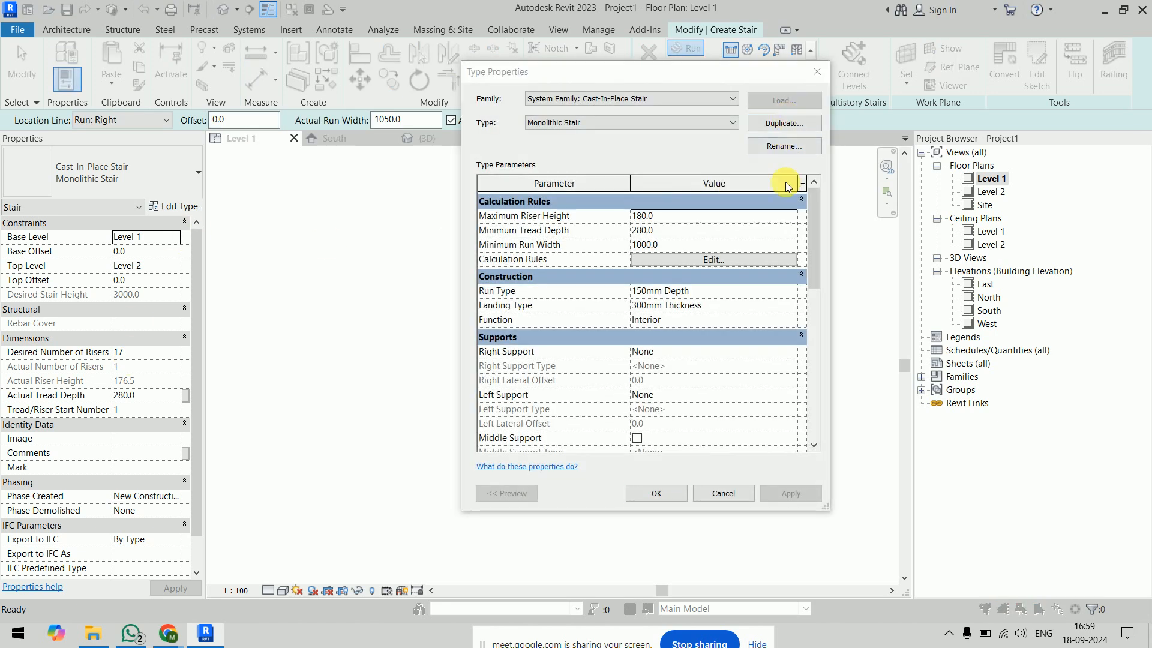
click(784, 123)
click(476, 243)
Set the duplicated type's maximum riser height to 150, minimum tread depth to 300 and minimum run width to 1050.
text(150)
key(Return)
click(701, 233)
text(300)
key(Return)
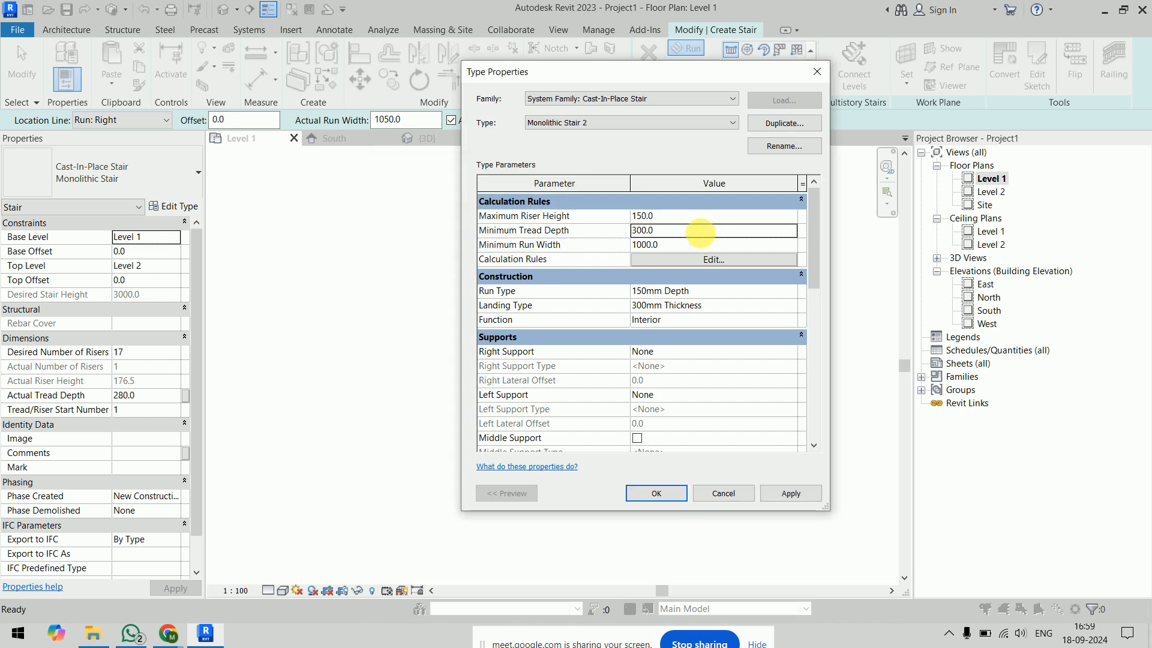
click(706, 246)
key(Return)
click(700, 248)
key(Return)
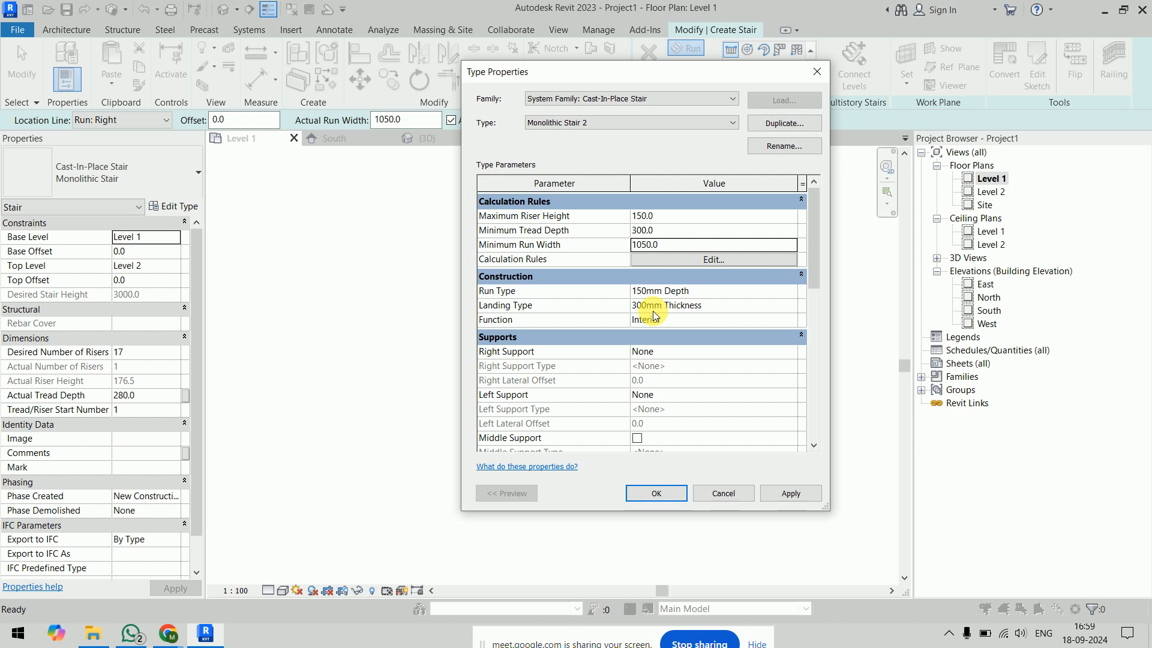
click(671, 494)
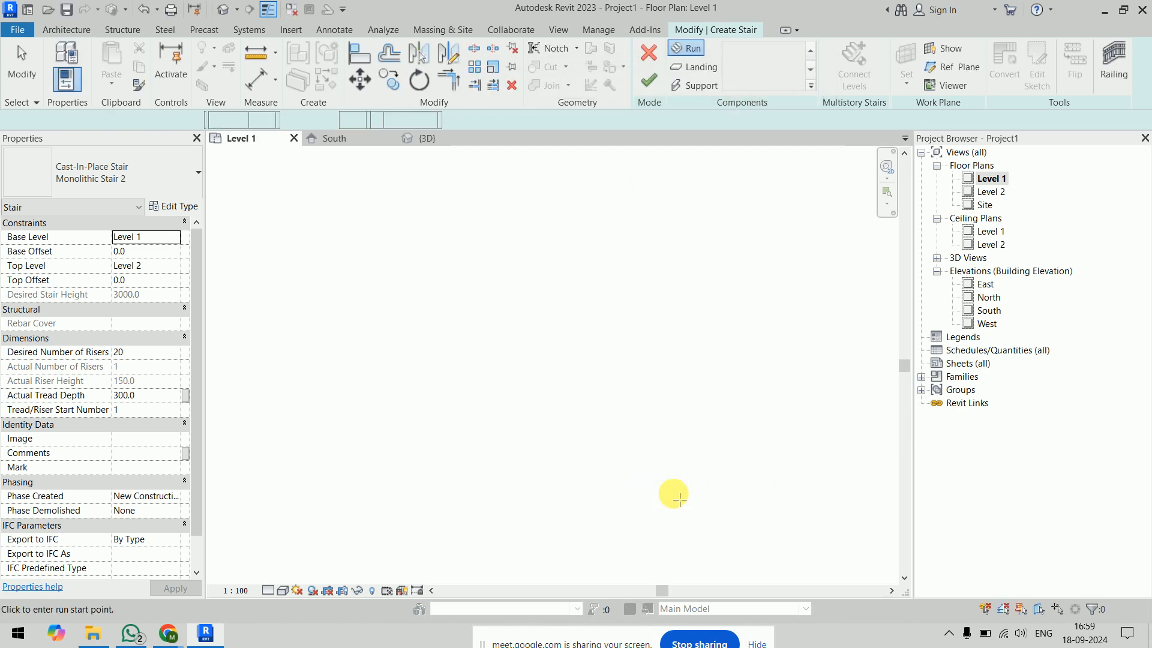
Draw one straight vertical run using all 20 risers, finish the stair and inspect it in the 3D view.
click(586, 461)
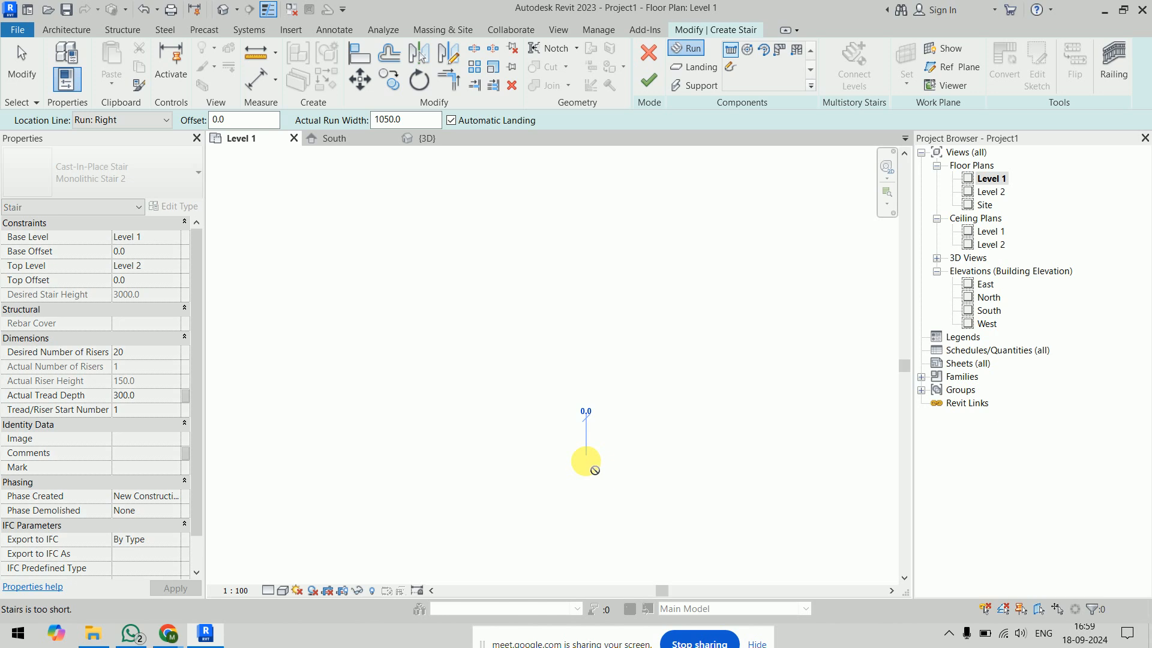
click(586, 214)
click(649, 80)
click(450, 140)
shift+middle_drag(552, 315, 702, 360)
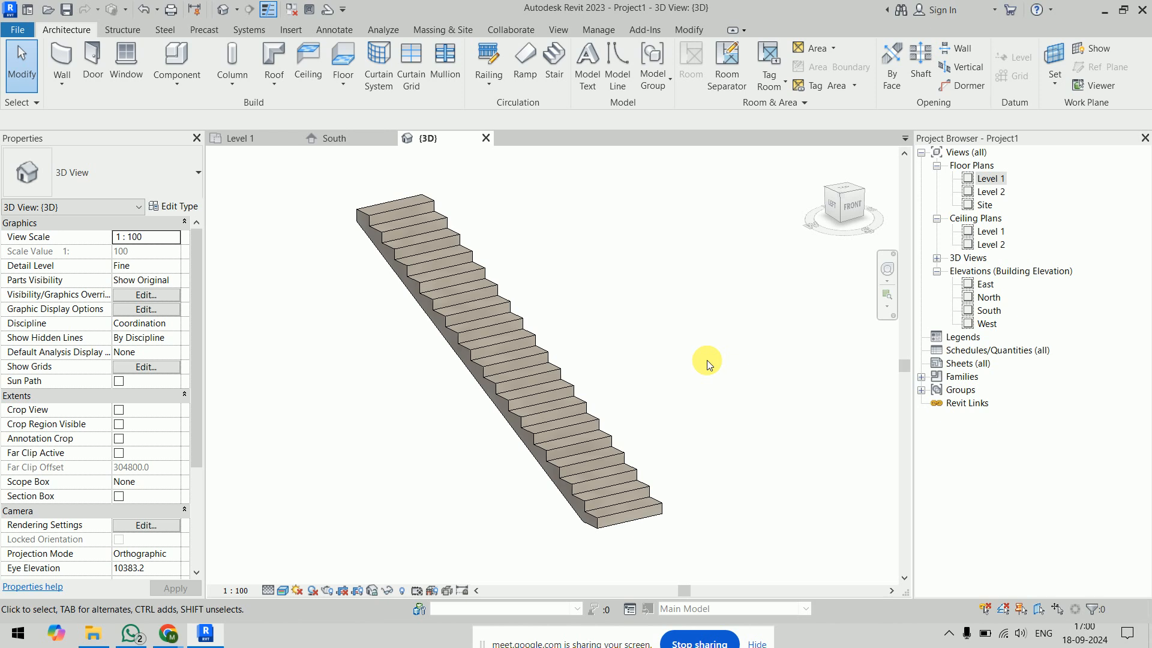
Delete the straight monolithic stair and return to the Level 1 floor plan.
click(556, 380)
key(Escape)
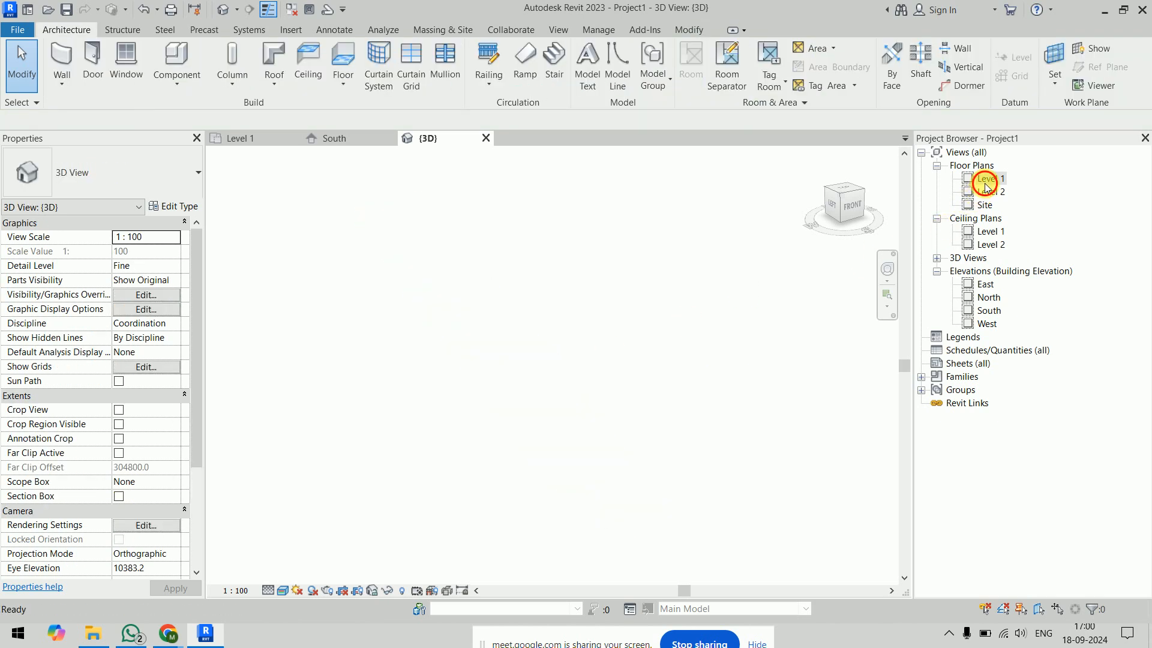
double_click(973, 179)
Start a new stair and draw a vertical first run of 10 risers, about 2700 mm long.
click(553, 66)
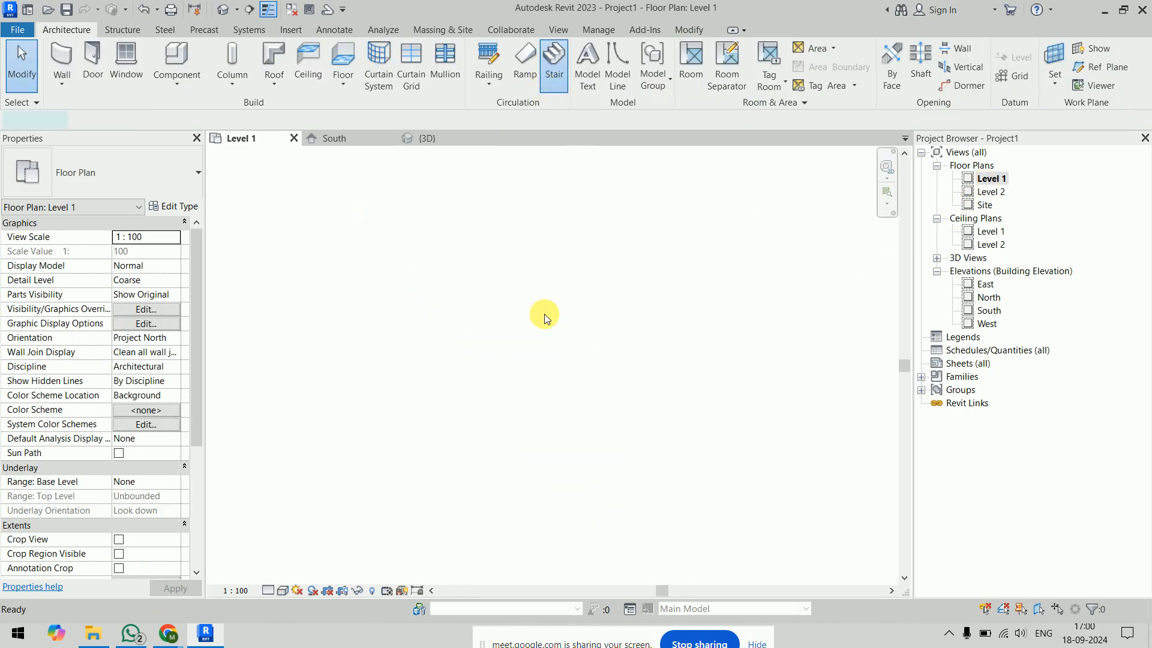
click(562, 495)
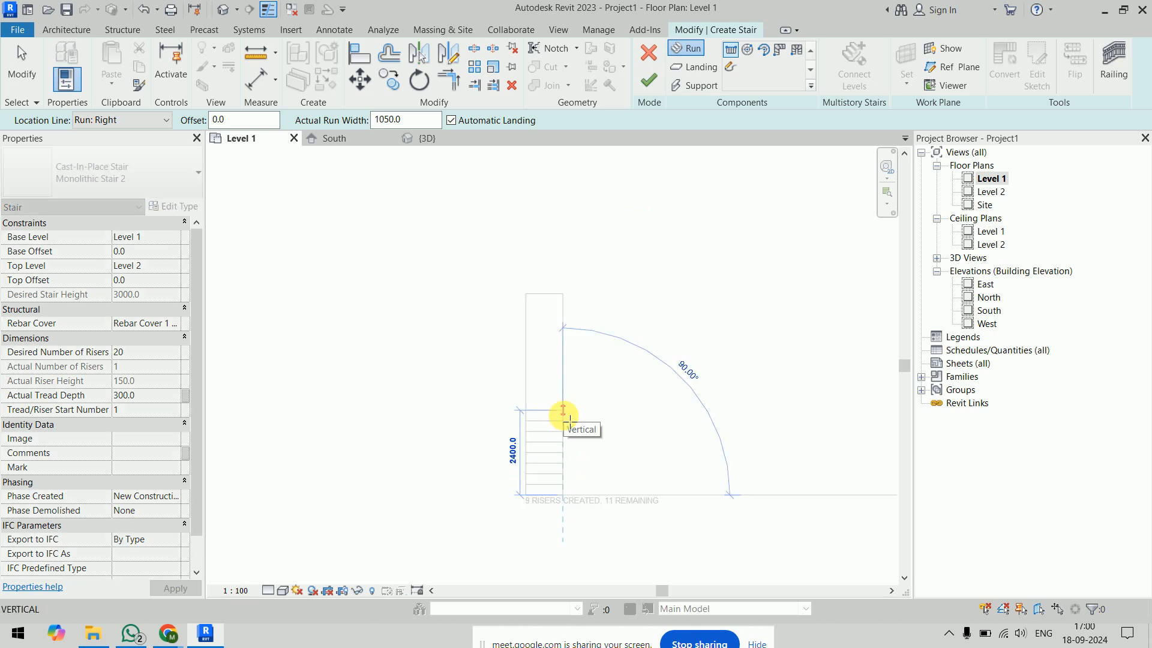
click(564, 402)
middle_drag(609, 377, 601, 326)
scroll(595, 311, up, 1)
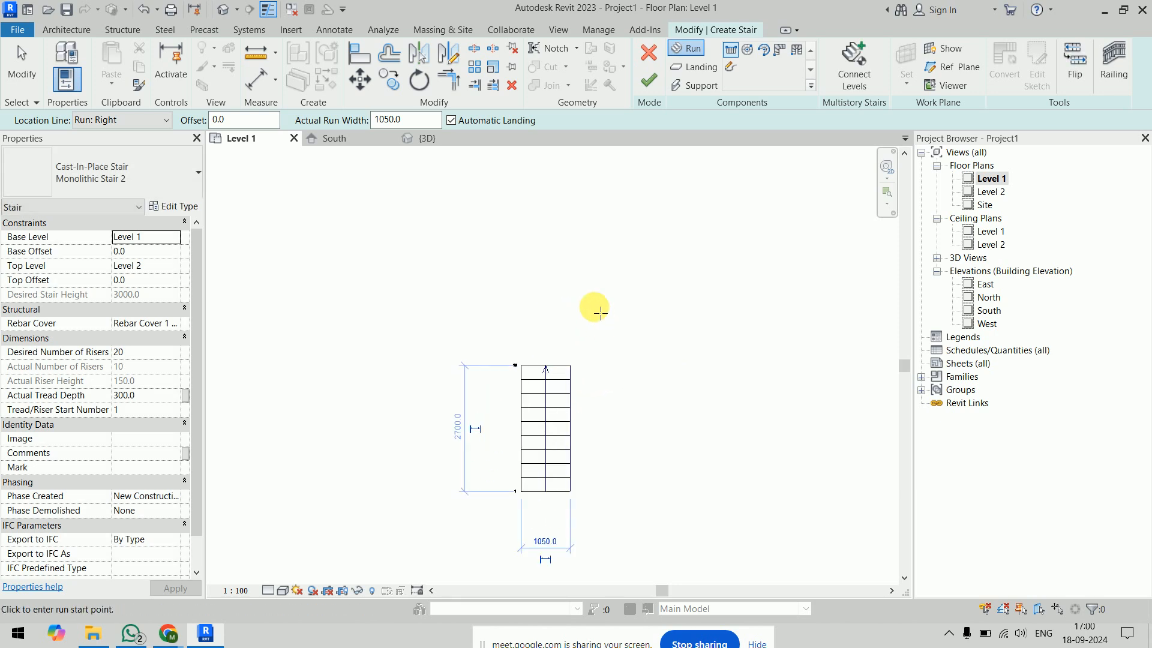
Draw a second run above the first at 45° up to the right, using the remaining 10 risers.
click(570, 335)
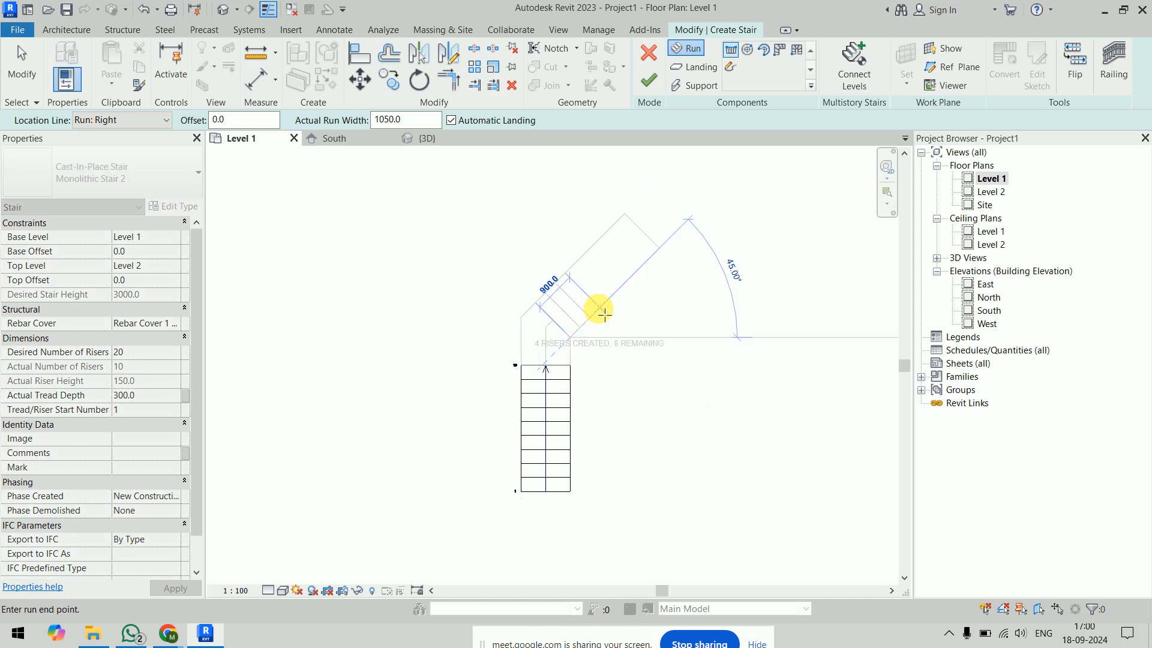
click(658, 246)
key(Escape)
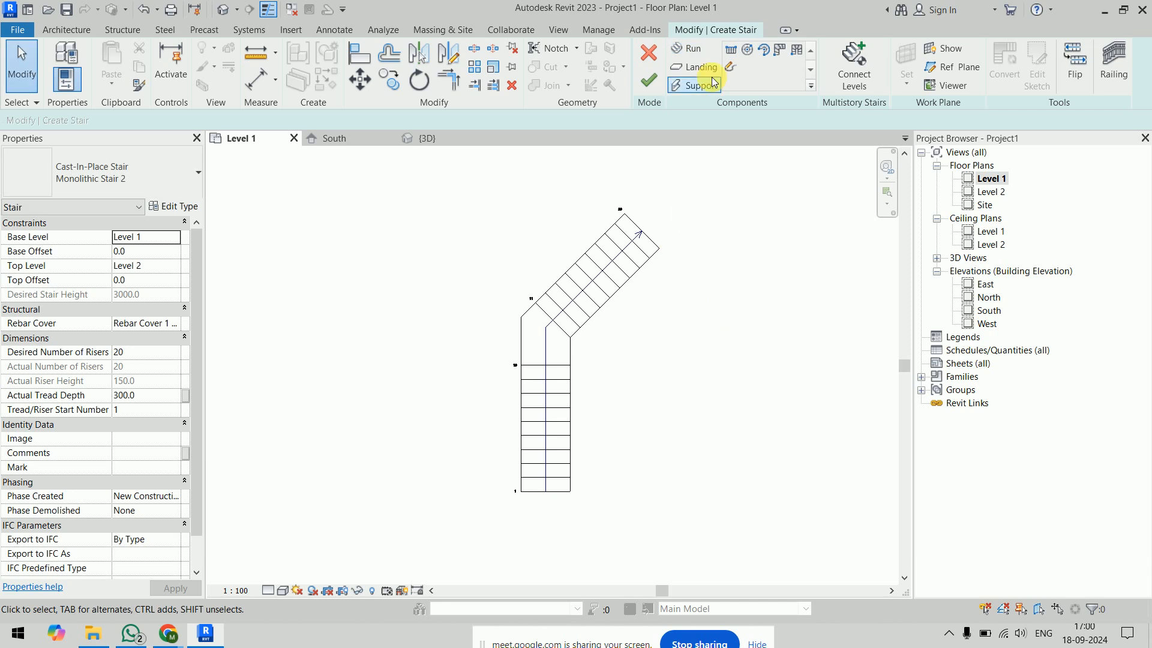
Draw a third run from the landing's left edge at 135° up to the left with 10 risers, and finish the stair.
click(730, 50)
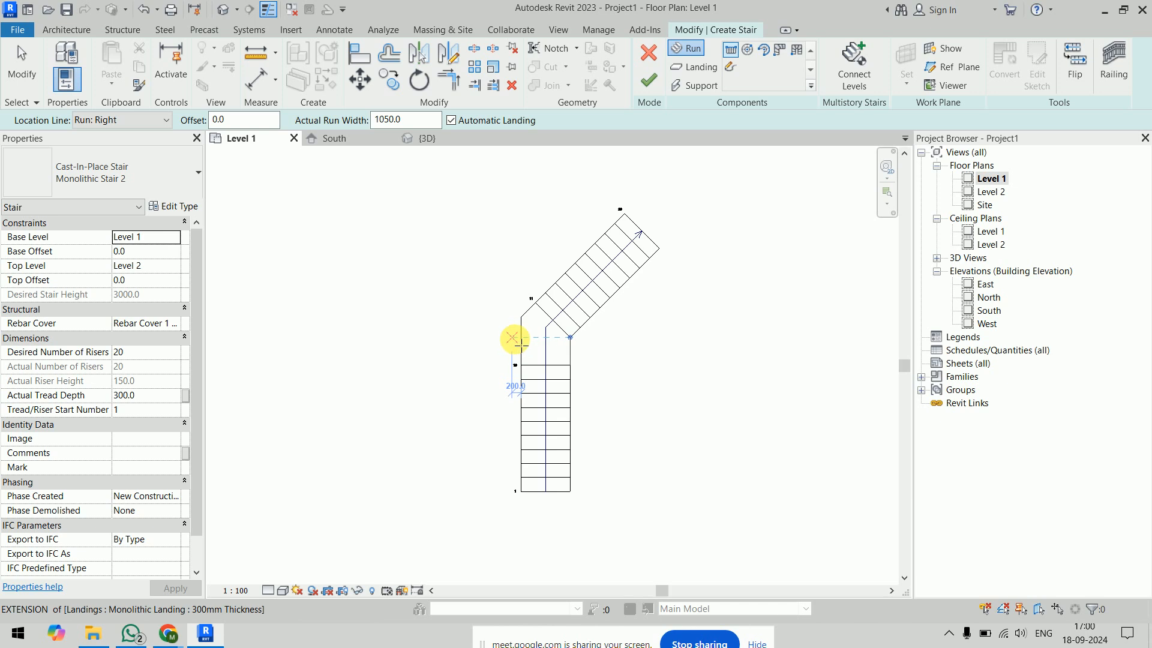
click(521, 342)
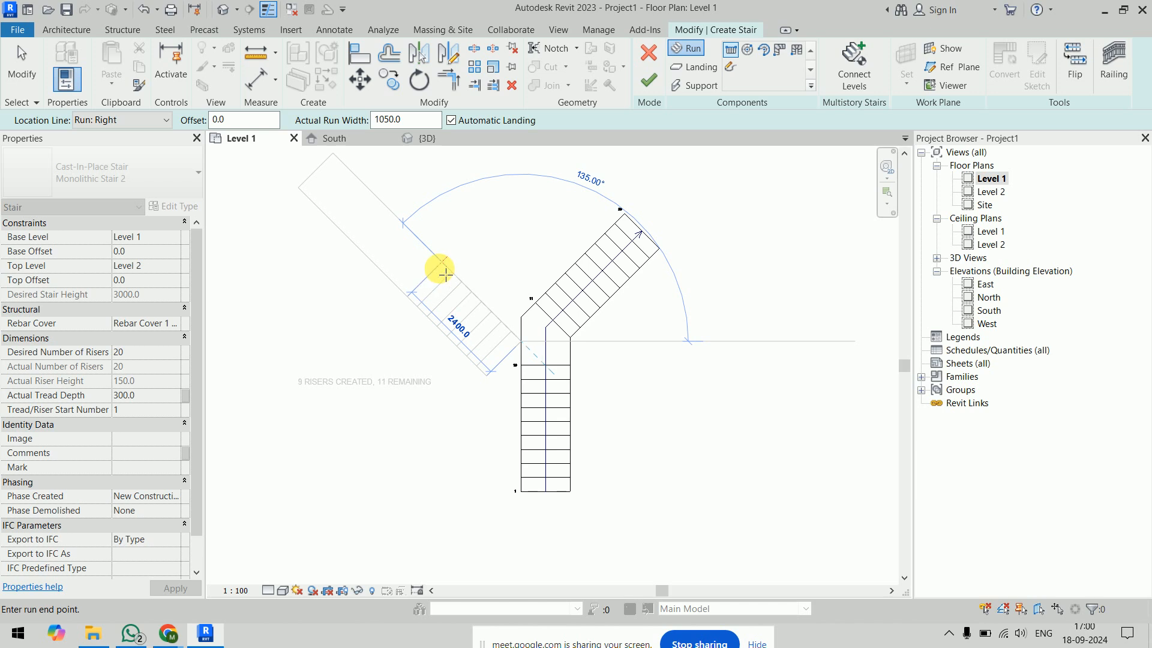
click(435, 265)
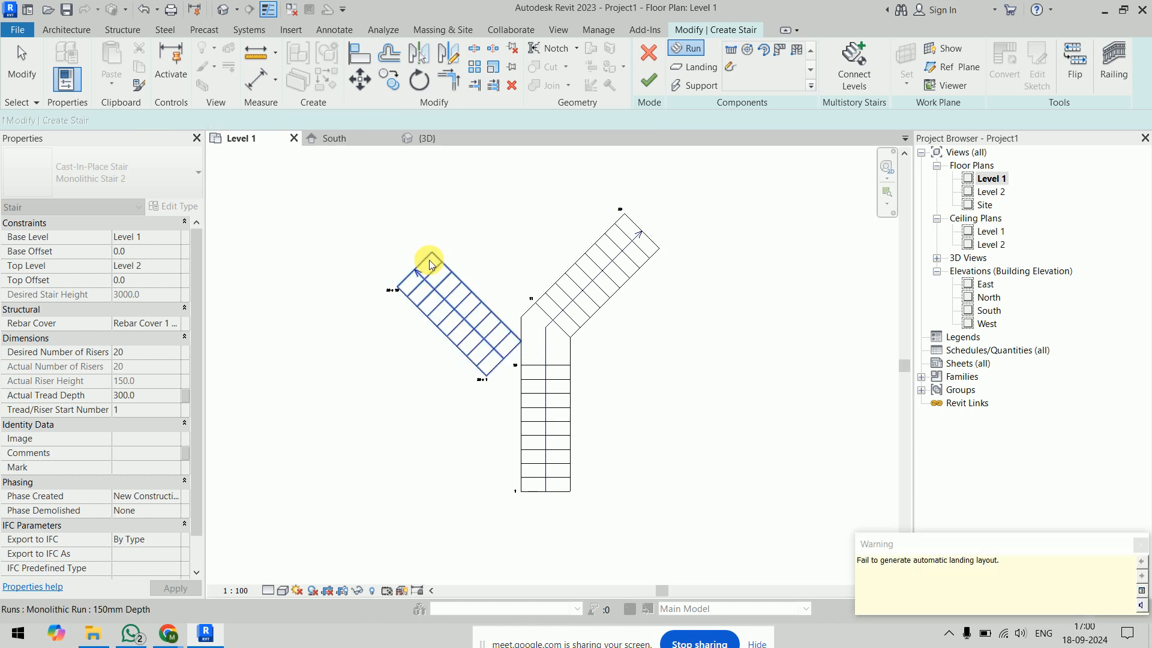
key(Escape)
click(649, 79)
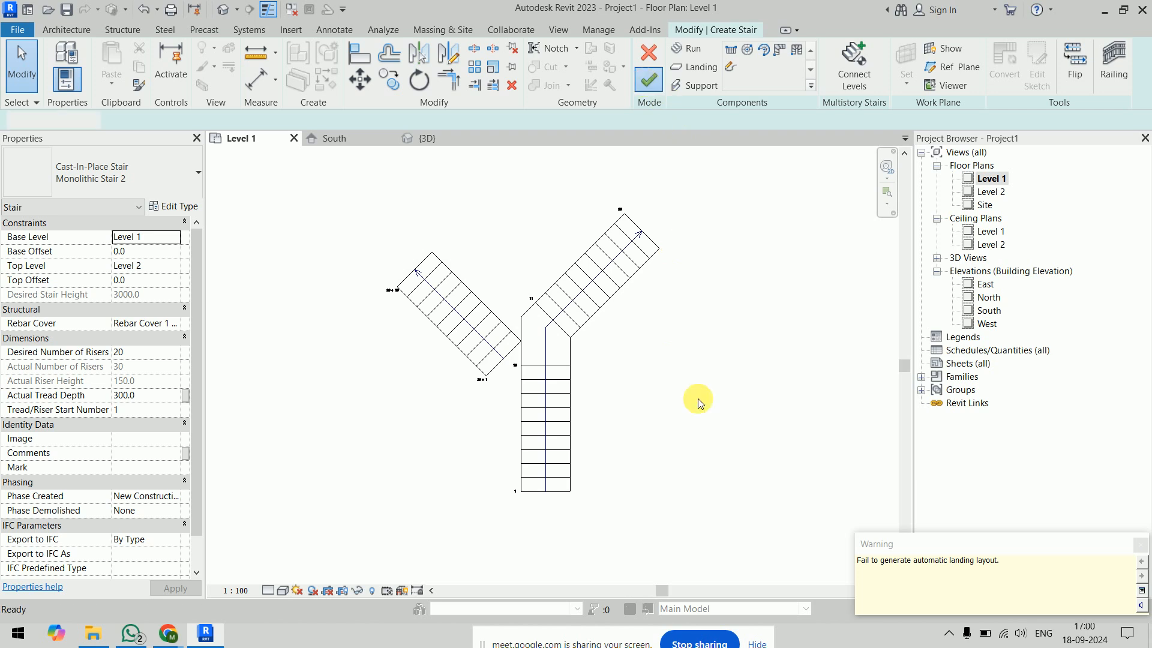
click(700, 399)
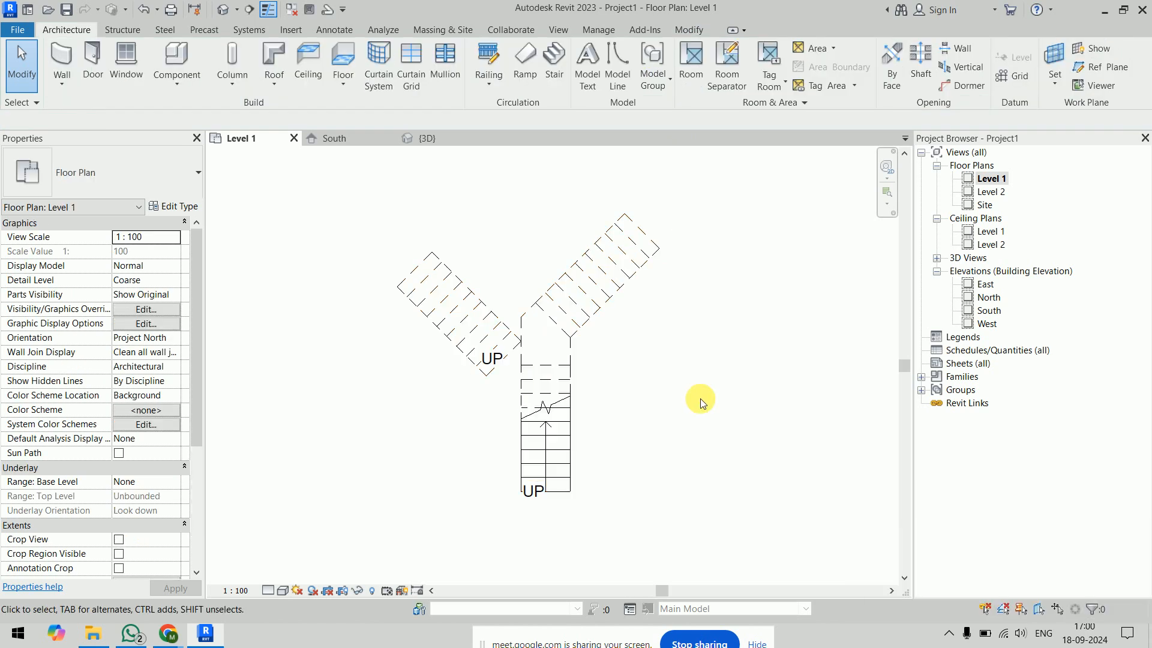
Reopen the stair for editing and align the left run's inner side edge with the right run's first riser line.
click(458, 308)
click(649, 84)
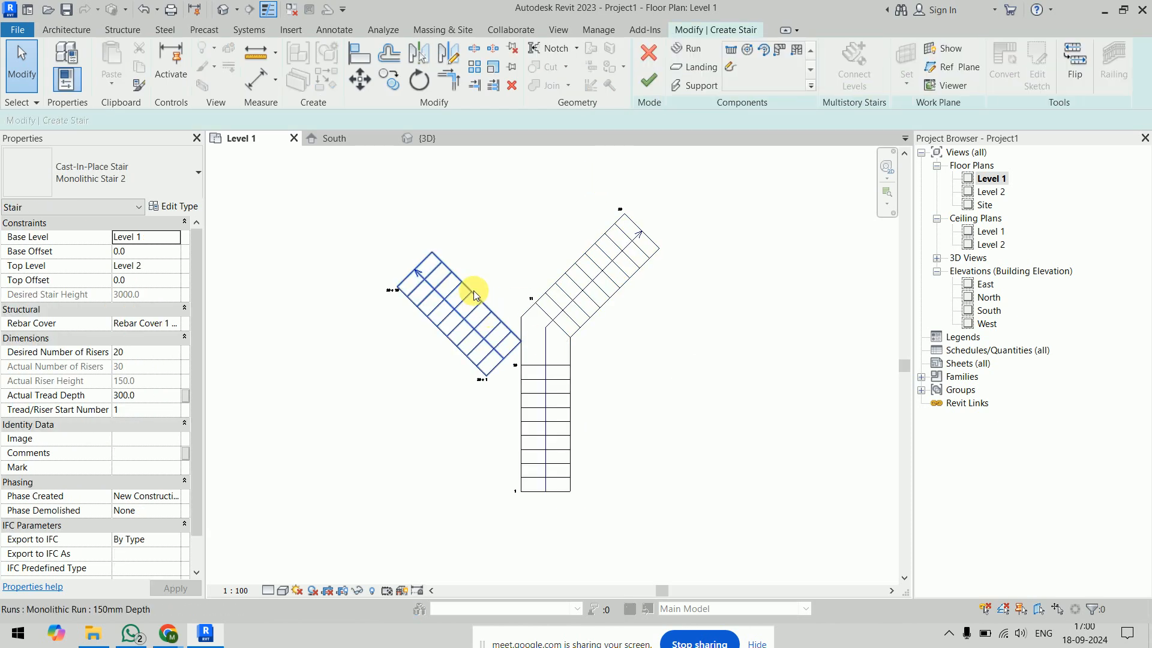
key(a)
key(l)
click(538, 313)
click(490, 304)
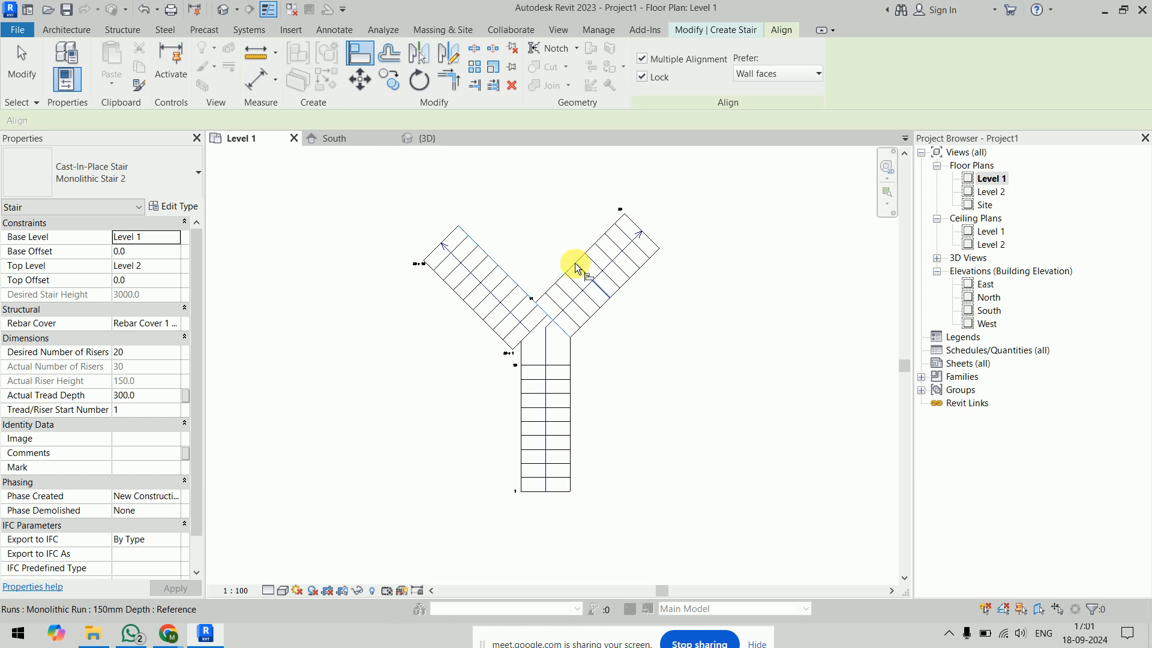
key(Escape)
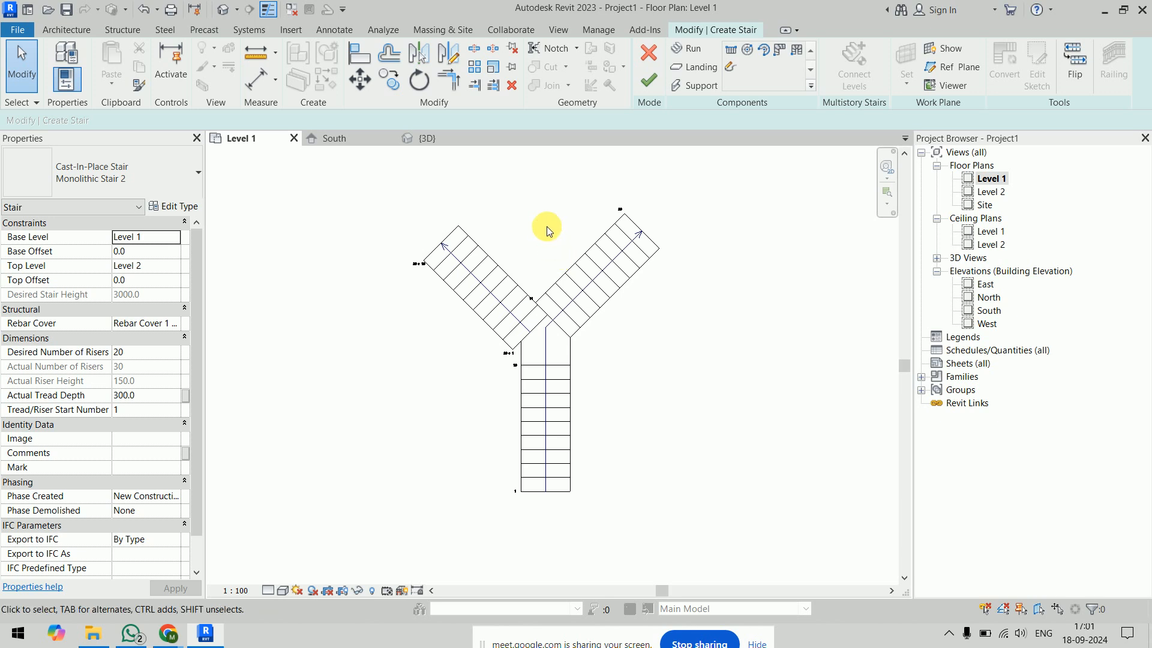
Align the left run's first riser line with the right run's inner side edge, and finish the stair edit.
key(l)
click(569, 261)
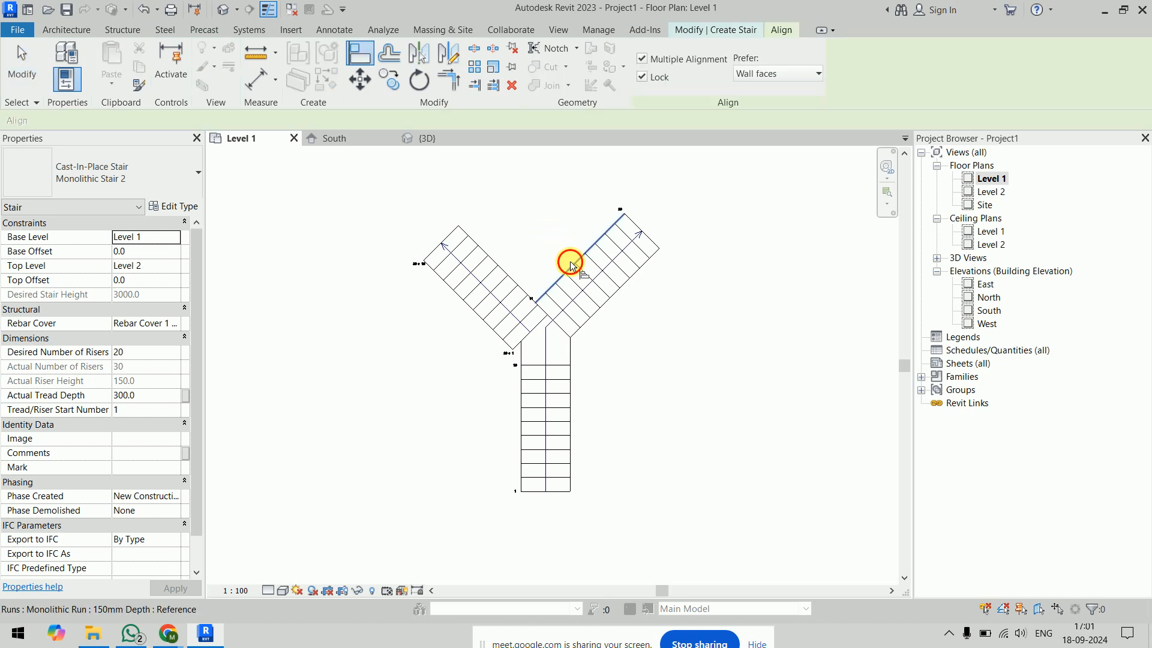
click(534, 327)
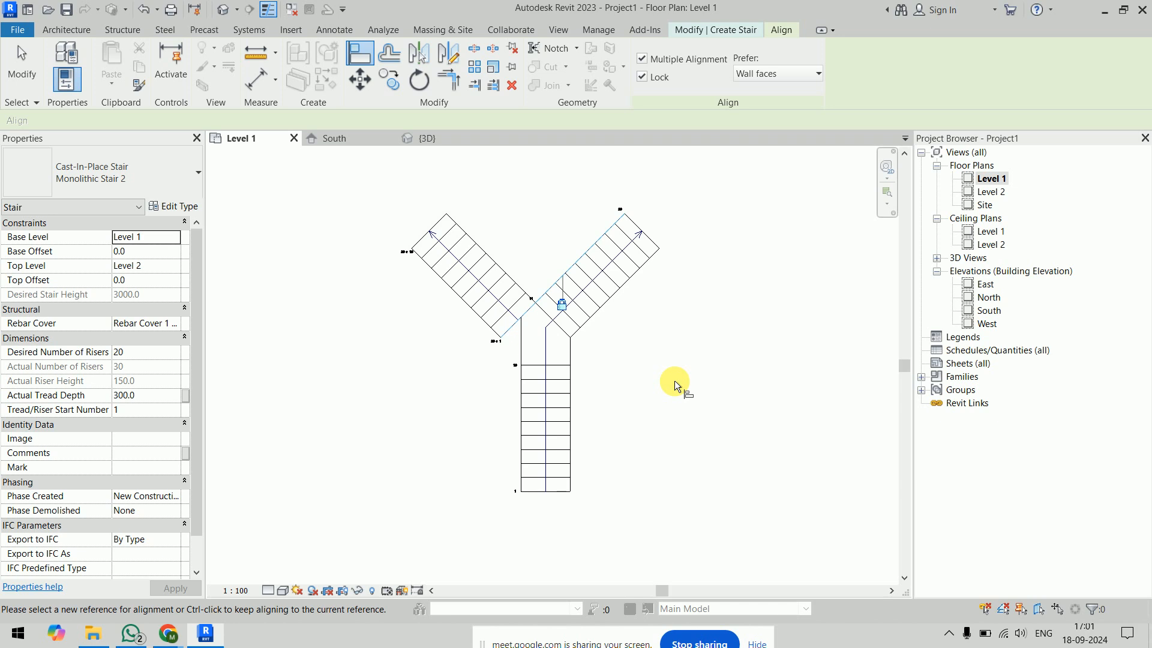
key(Escape)
key(Escape)
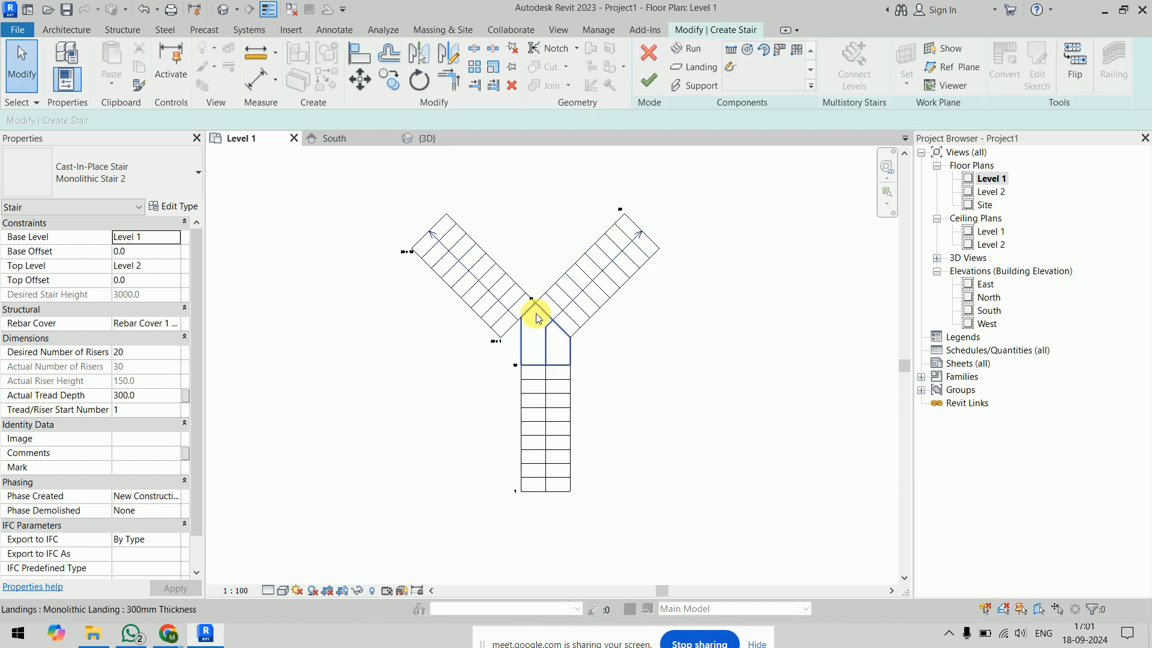
click(648, 81)
Reopen the stair for editing and convert the landing between the three runs to a sketch-based component.
scroll(595, 358, up, 2)
middle_drag(595, 358, 631, 348)
click(561, 330)
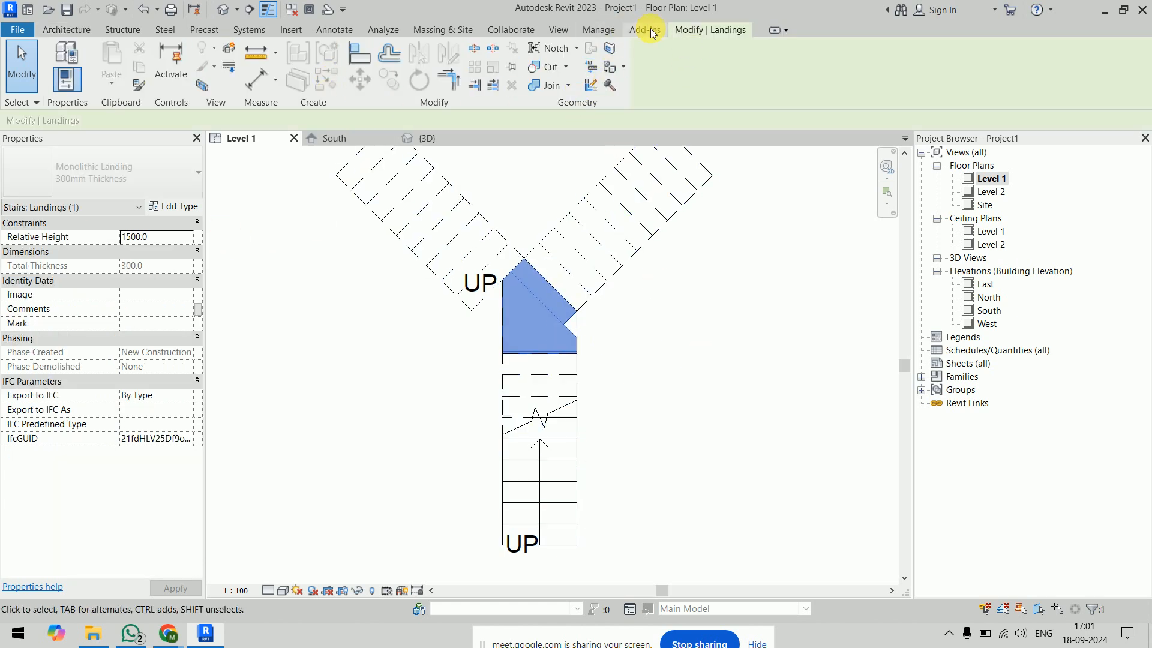
click(703, 338)
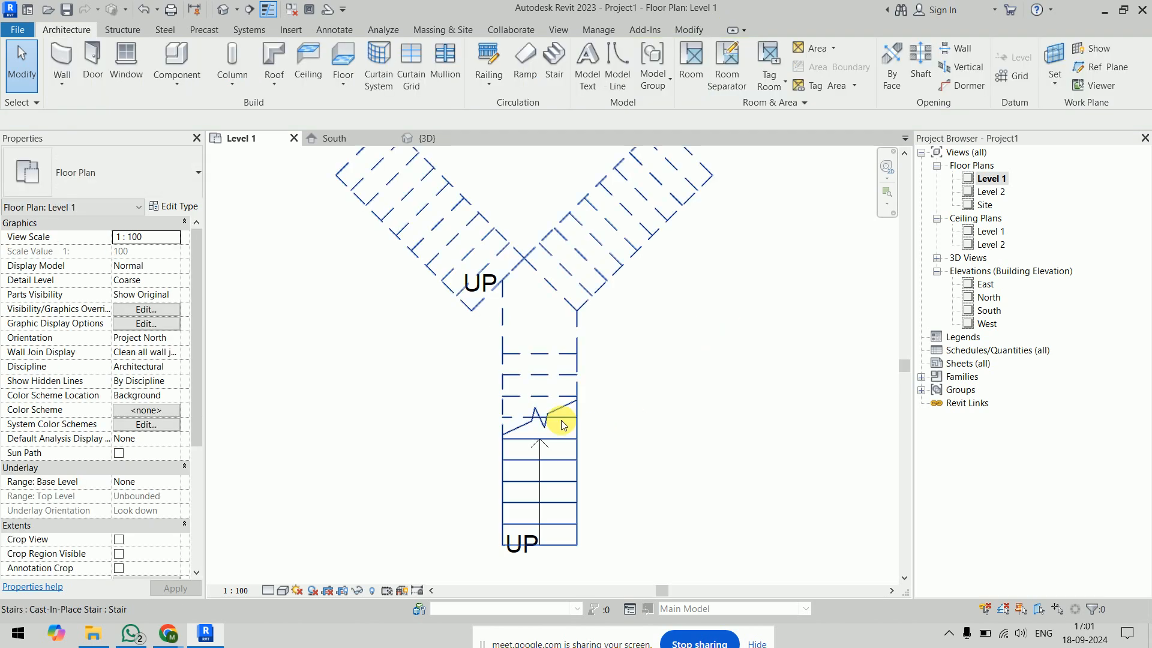
click(612, 367)
click(673, 78)
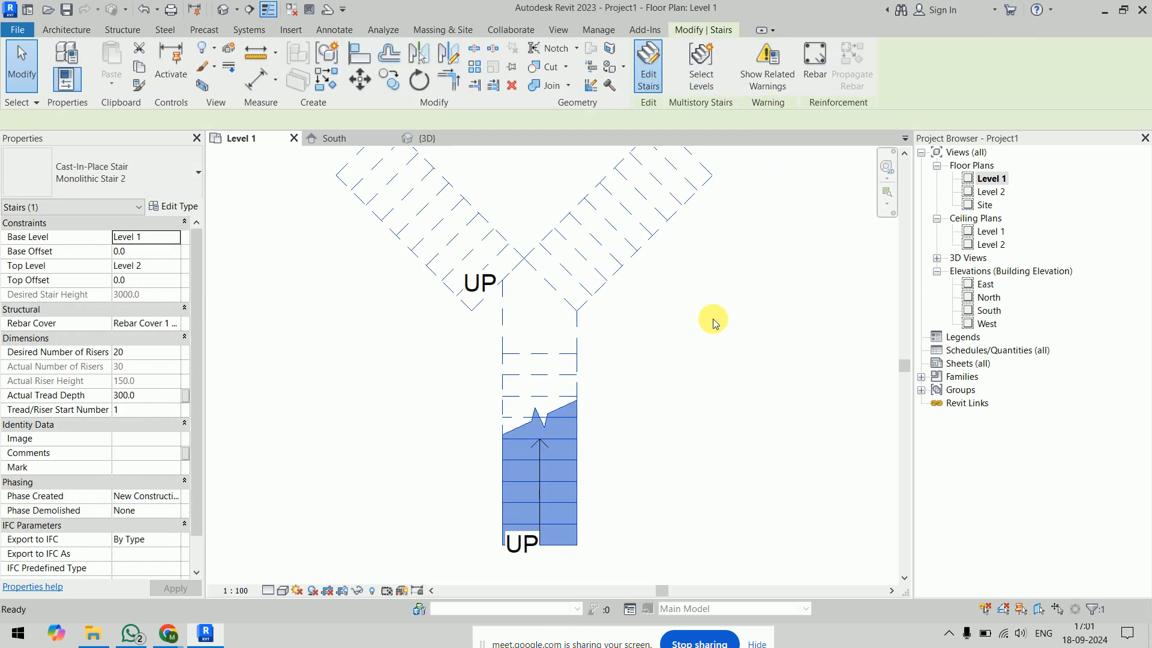
click(519, 331)
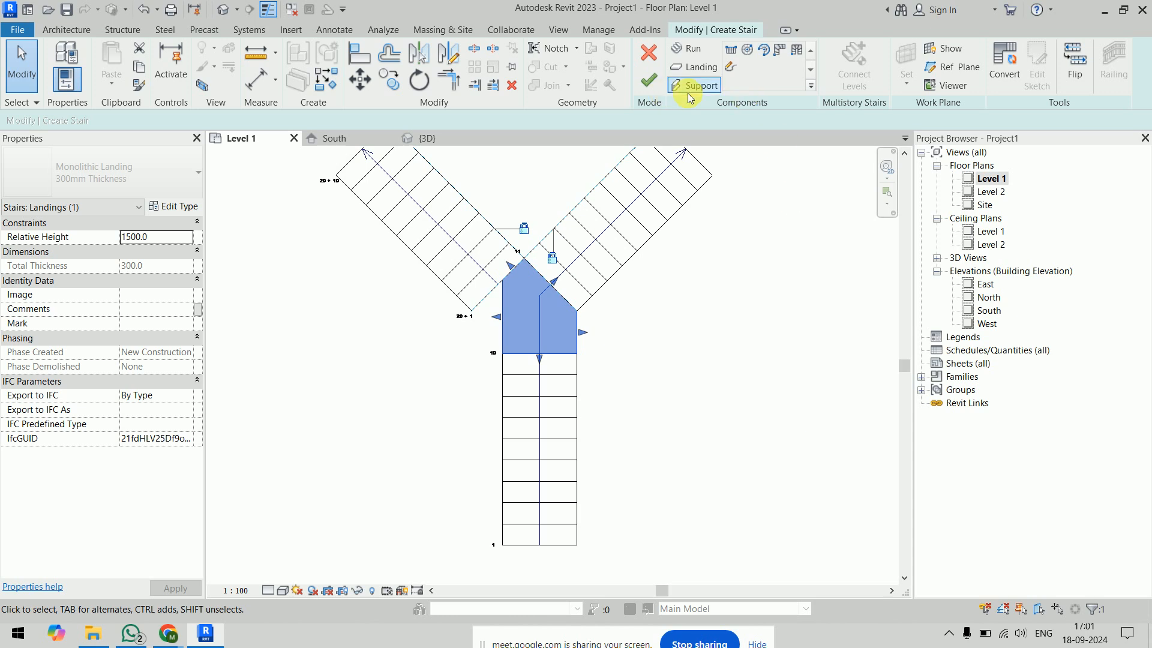
click(1008, 75)
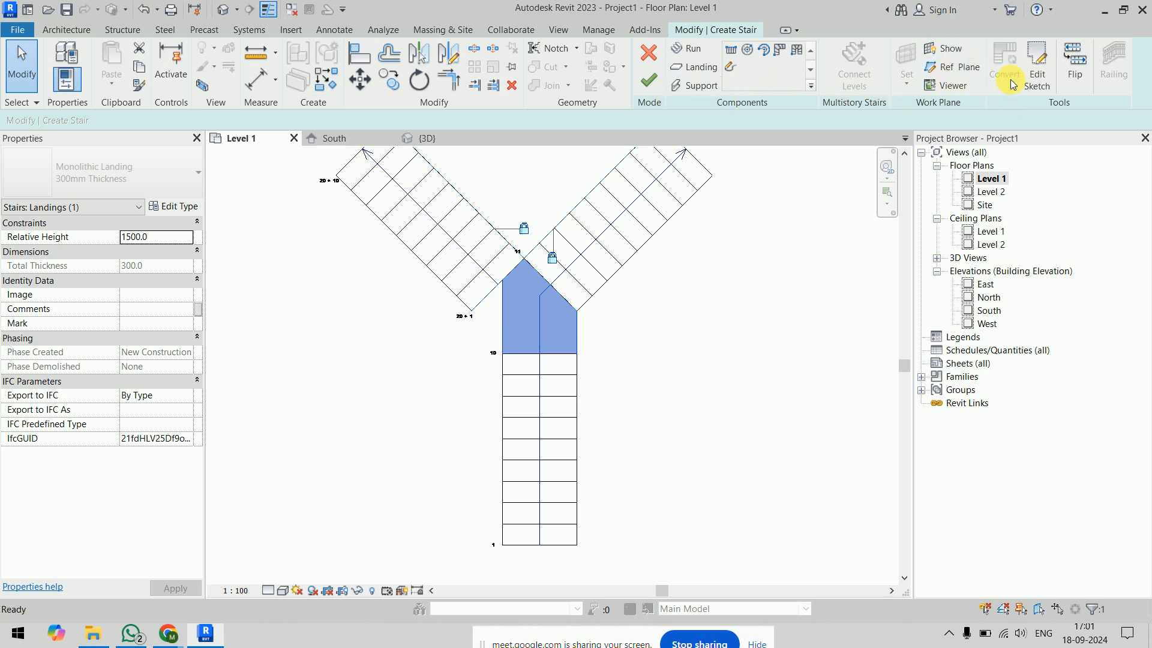
Open the landing's sketch and extend its lower edge and upper-left sloped edge outward to the left until they meet.
click(1040, 72)
scroll(525, 354, up, 2)
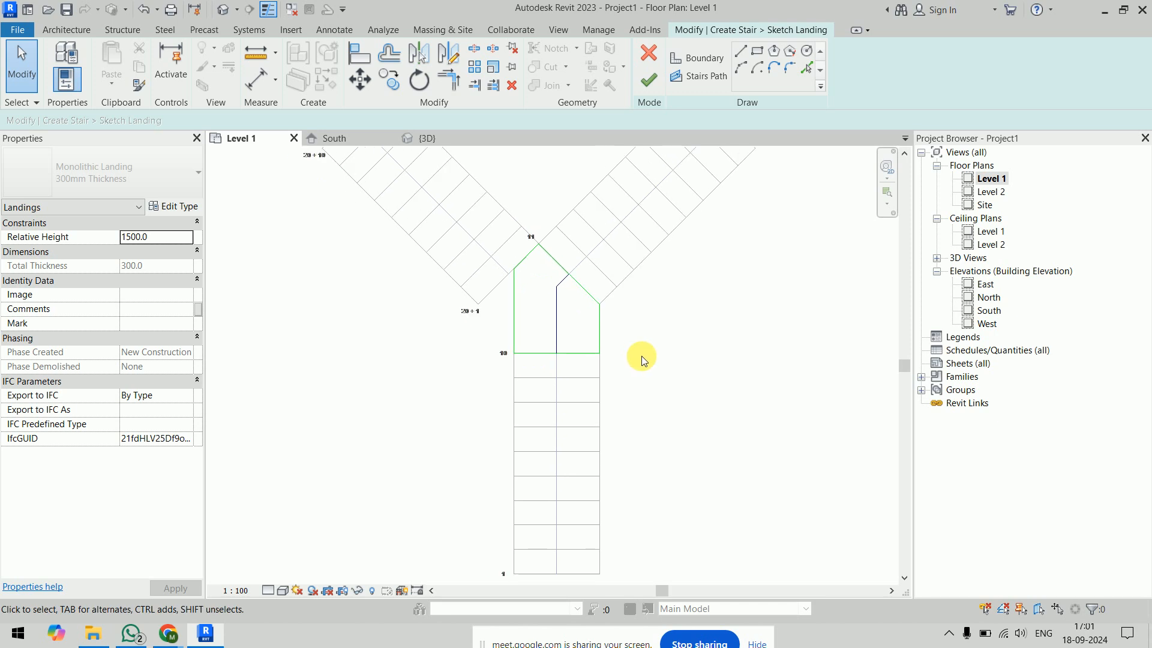
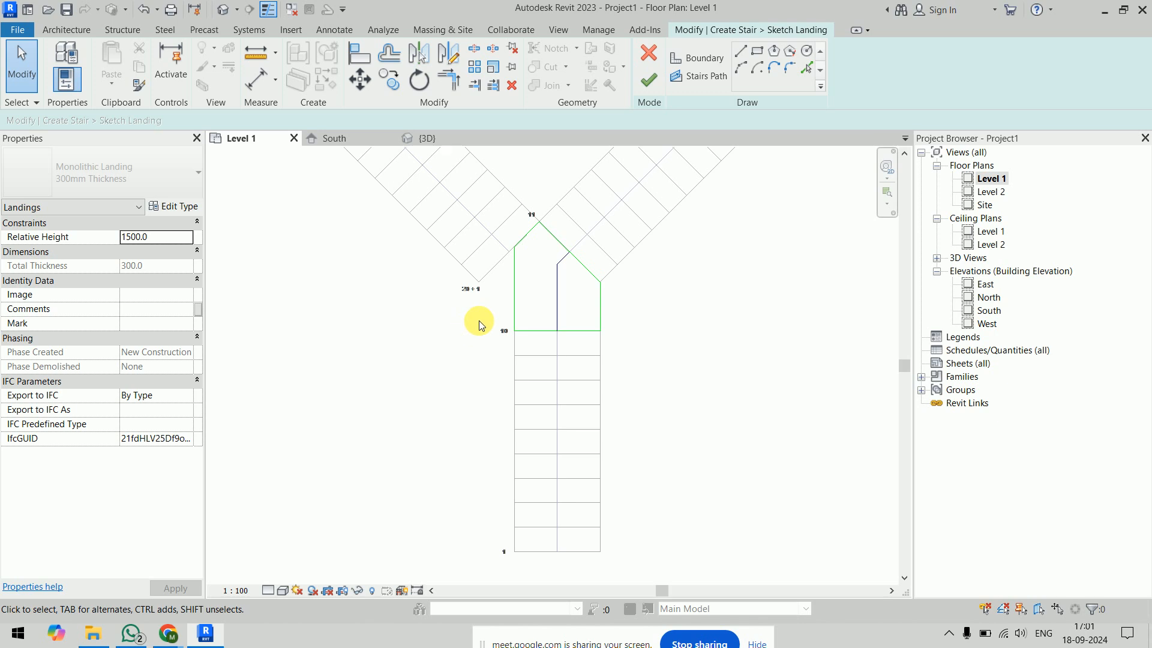
click(515, 288)
scroll(515, 288, up, 2)
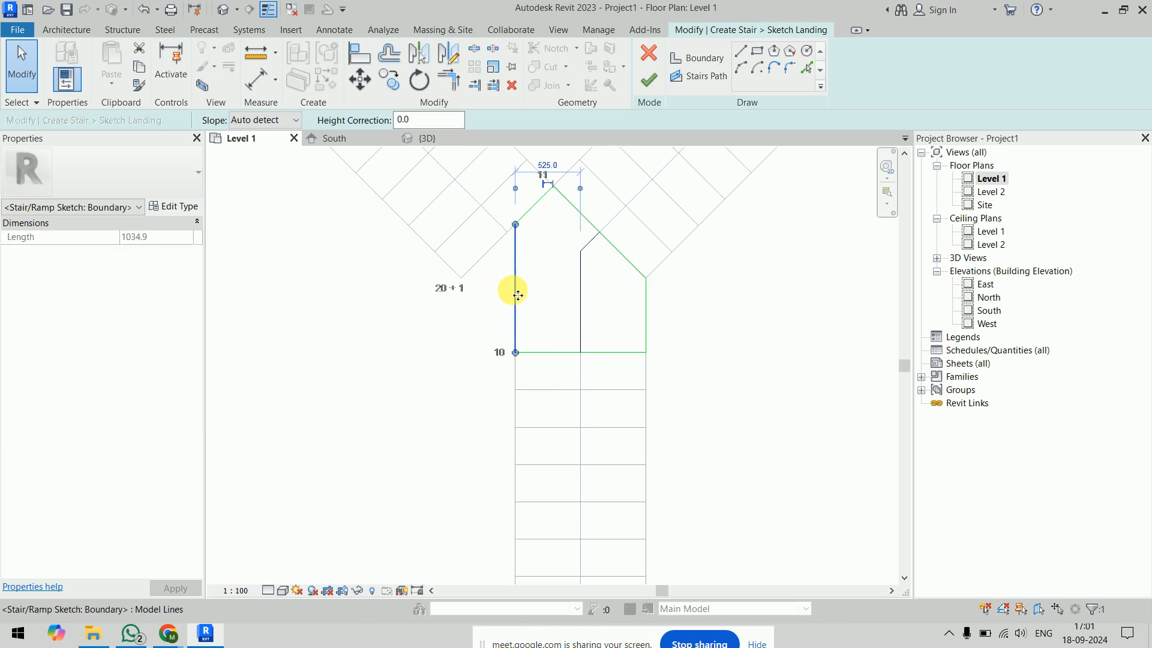
click(459, 353)
click(742, 60)
drag(515, 354, 390, 357)
click(404, 432)
click(517, 227)
drag(516, 225, 389, 352)
click(387, 445)
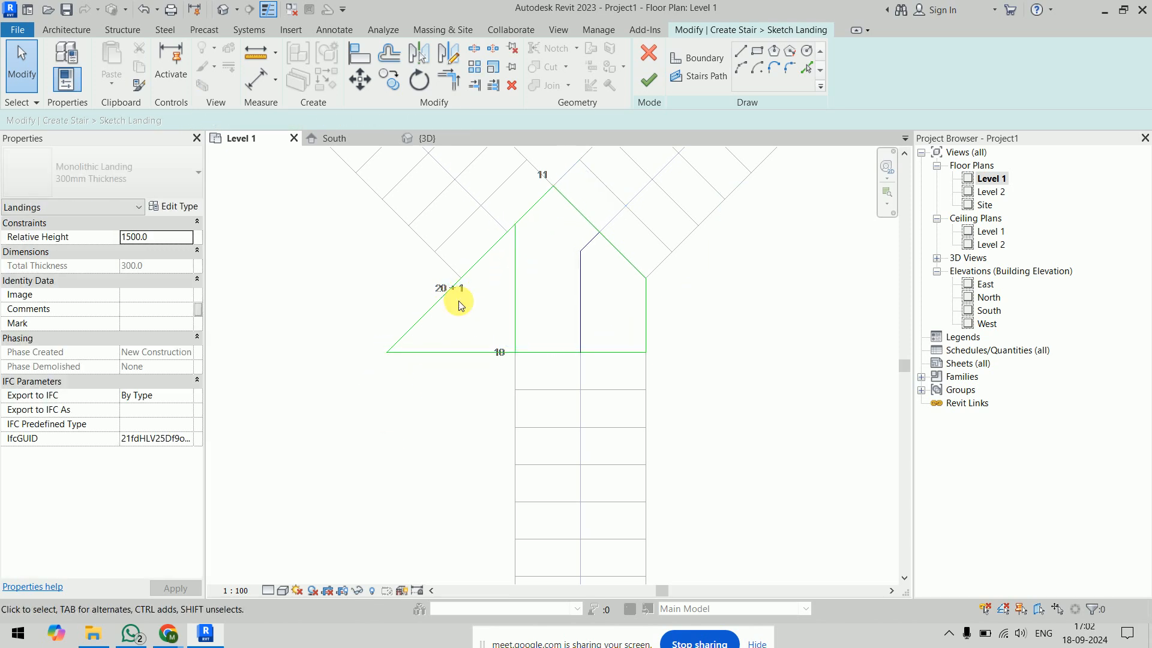
Move the landing sketch's left vertical edge out to the left run's outer corner and adjust its endpoints to keep it vertical.
scroll(520, 310, up, 2)
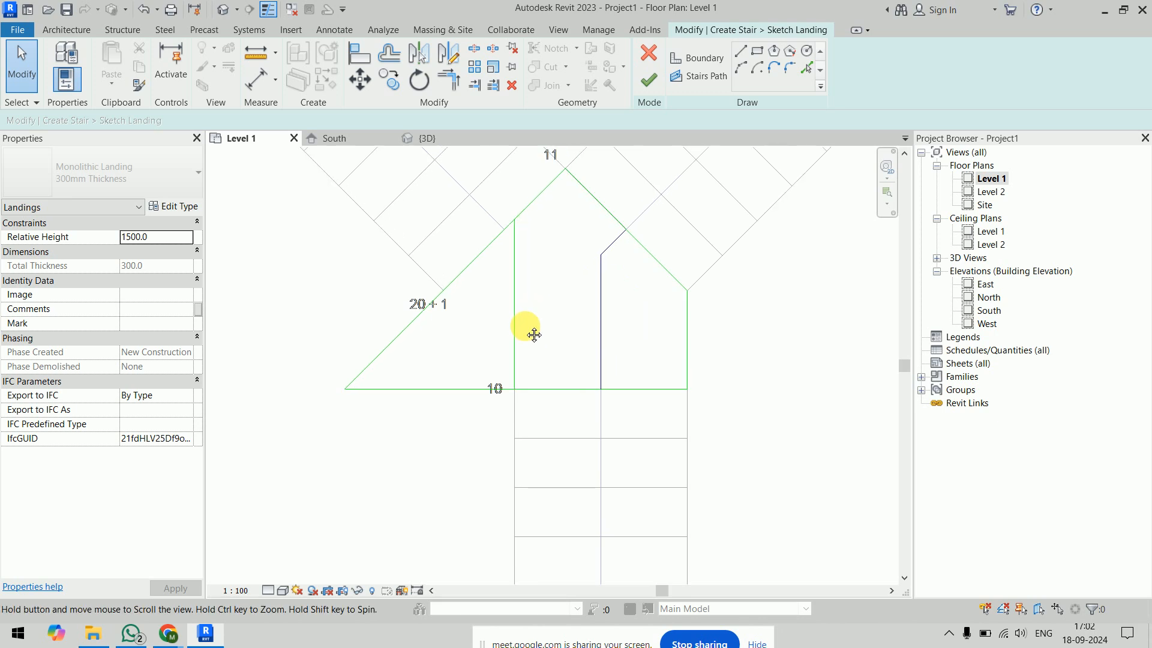
click(516, 327)
drag(520, 328, 455, 325)
click(442, 457)
scroll(444, 279, up, 4)
click(453, 316)
scroll(452, 316, up, 2)
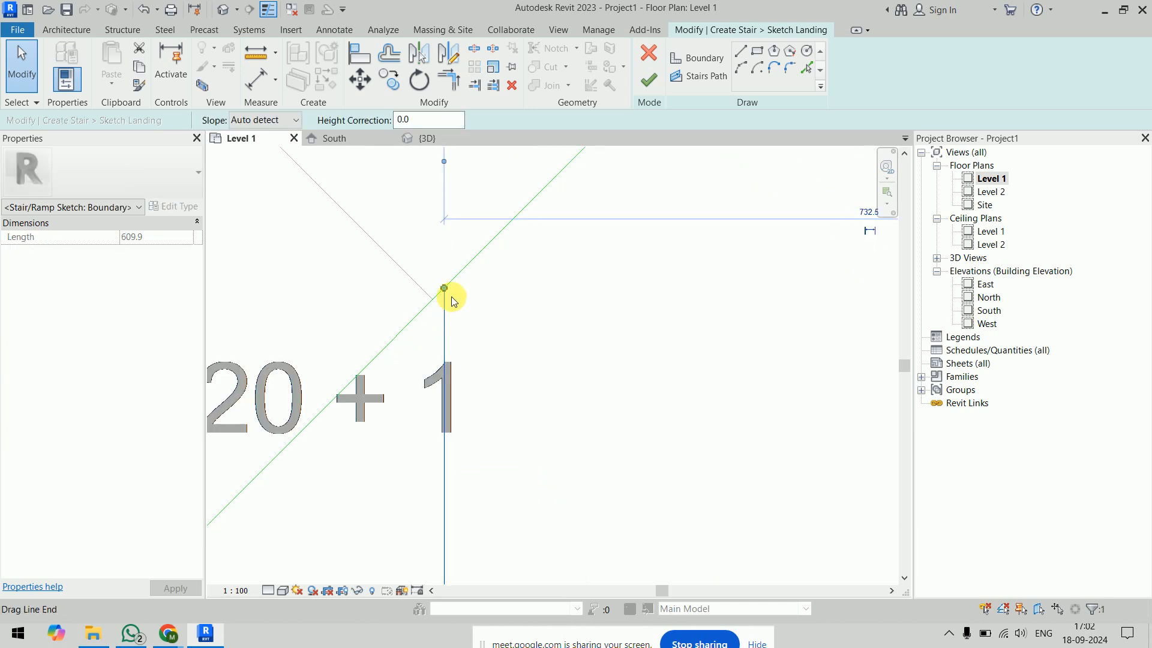
drag(447, 291, 432, 302)
scroll(522, 302, down, 4)
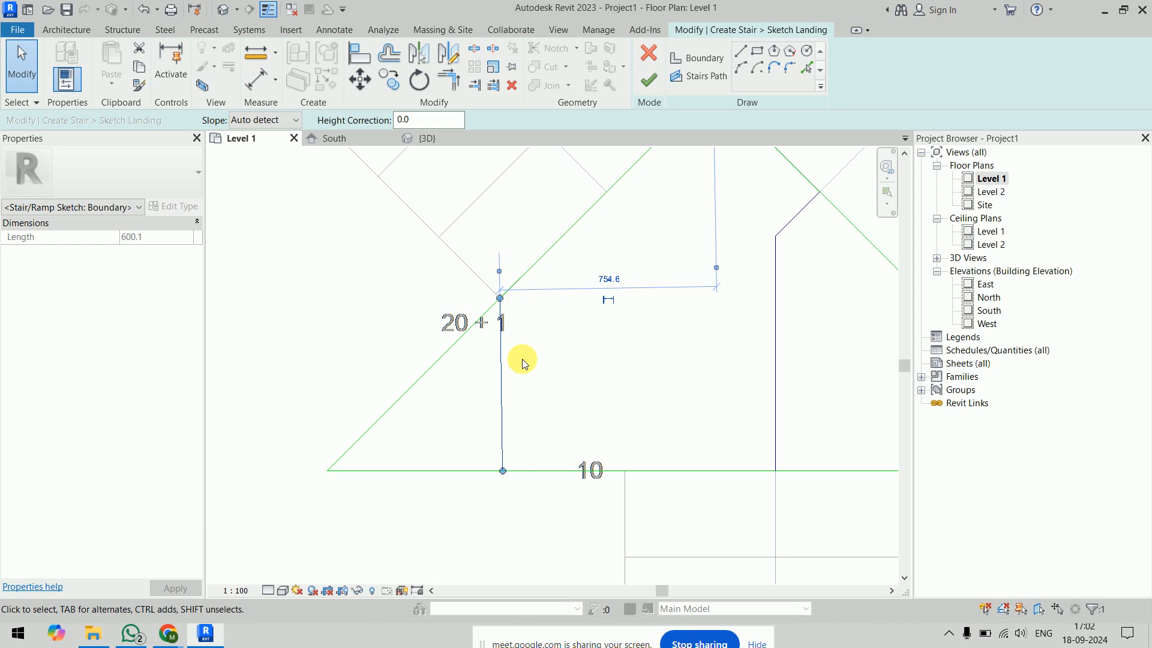
drag(503, 473, 502, 470)
click(484, 512)
Trim the landing boundary's excess lines at the left vertical edge into a closed outline, and finish the landing sketch.
key(t)
key(r)
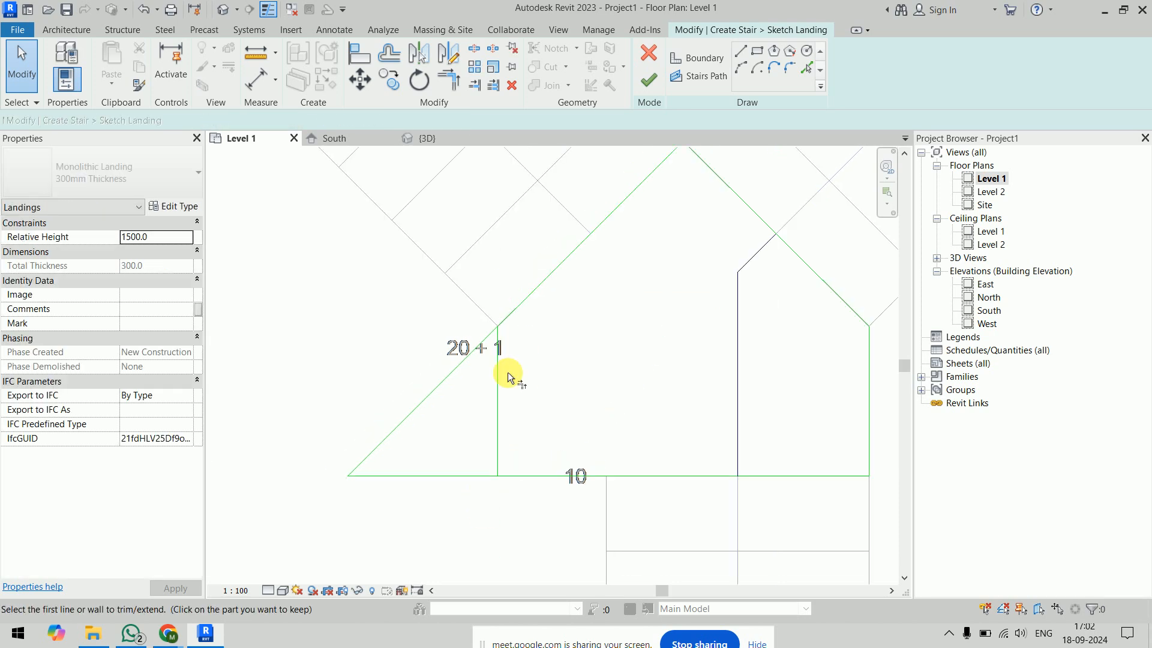
click(497, 364)
click(497, 423)
click(524, 477)
scroll(555, 391, down, 4)
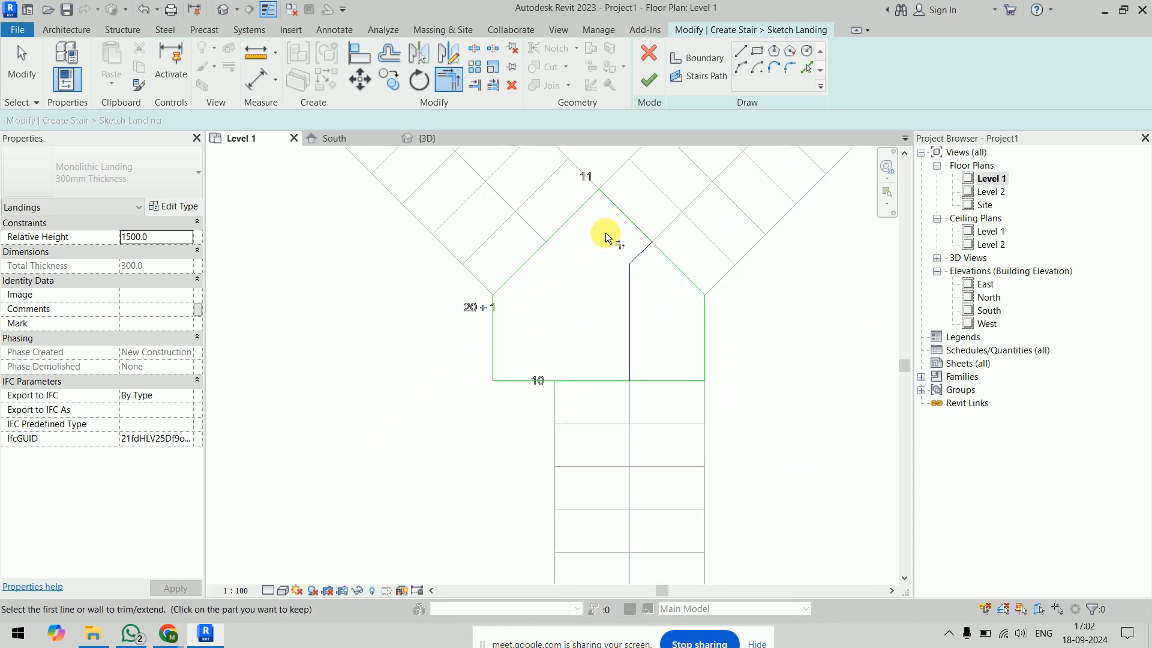
click(648, 53)
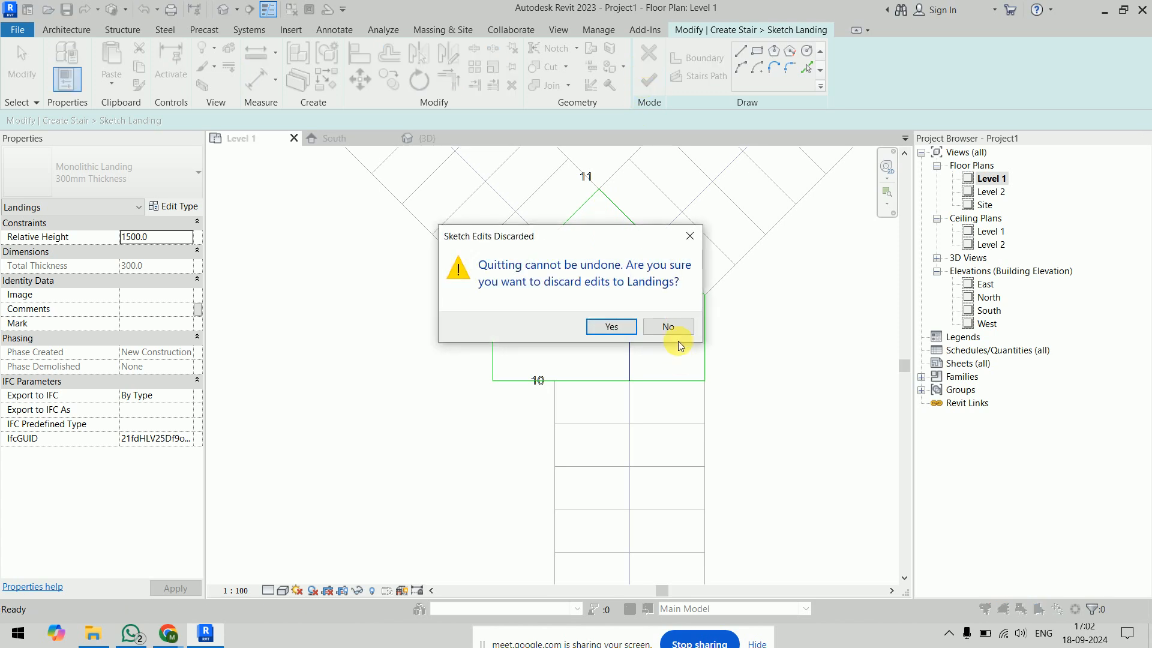
click(675, 330)
click(649, 81)
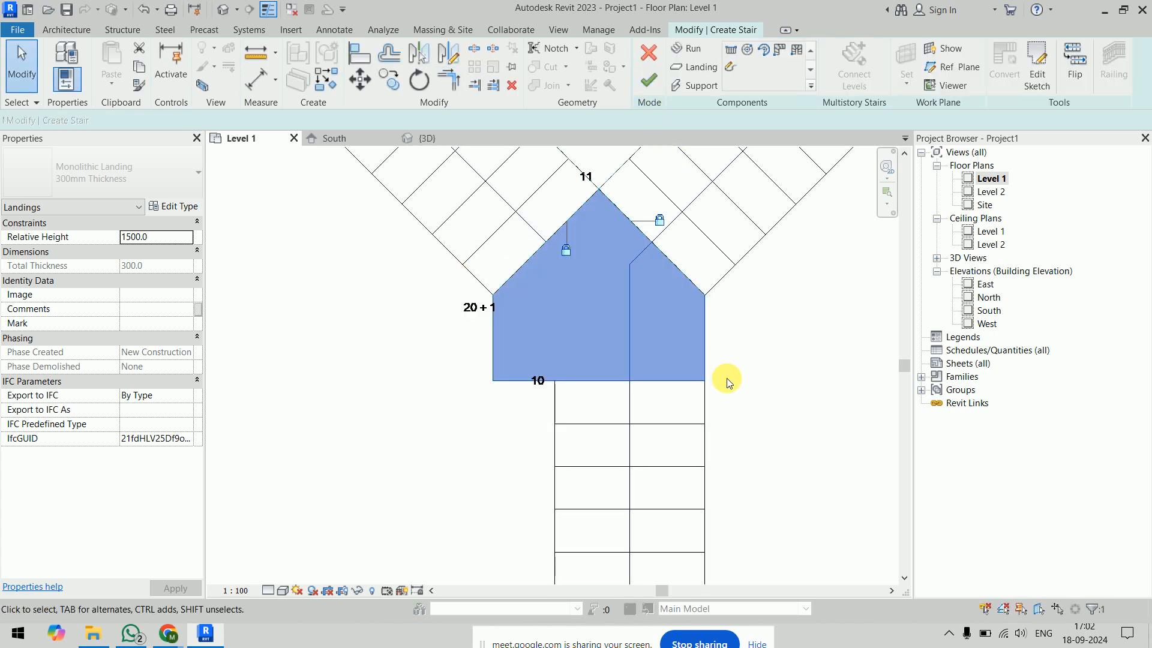
Convert the lower run to a sketch-based component and open its sketch.
click(775, 396)
scroll(775, 396, down, 2)
middle_drag(783, 430, 669, 340)
click(587, 506)
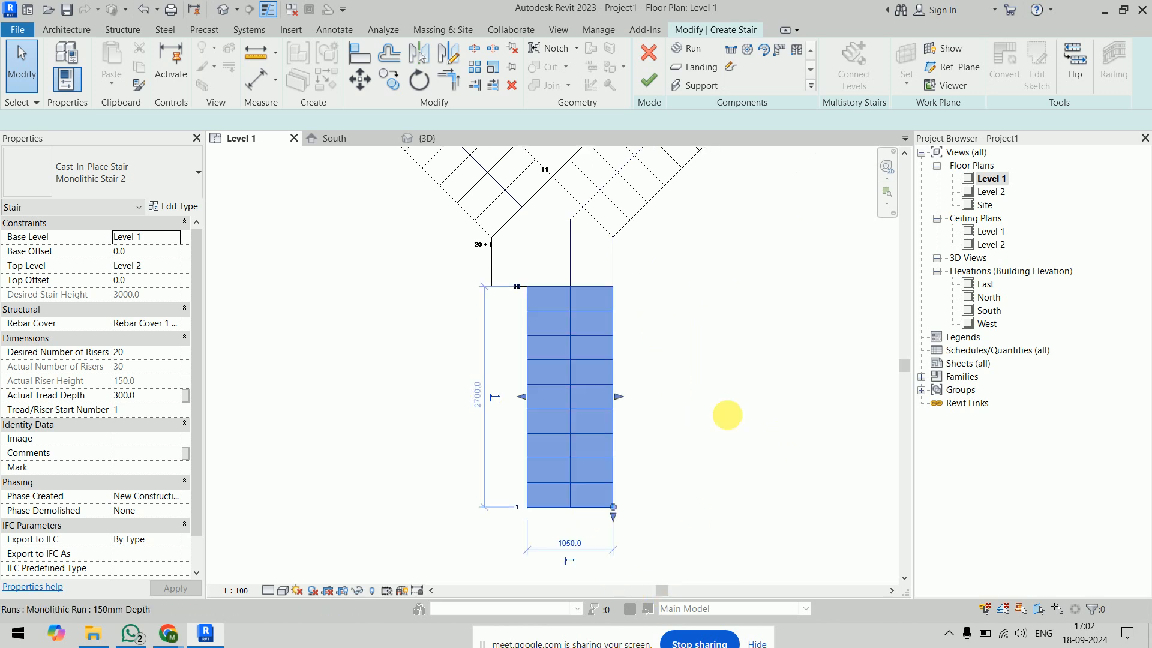
click(1003, 58)
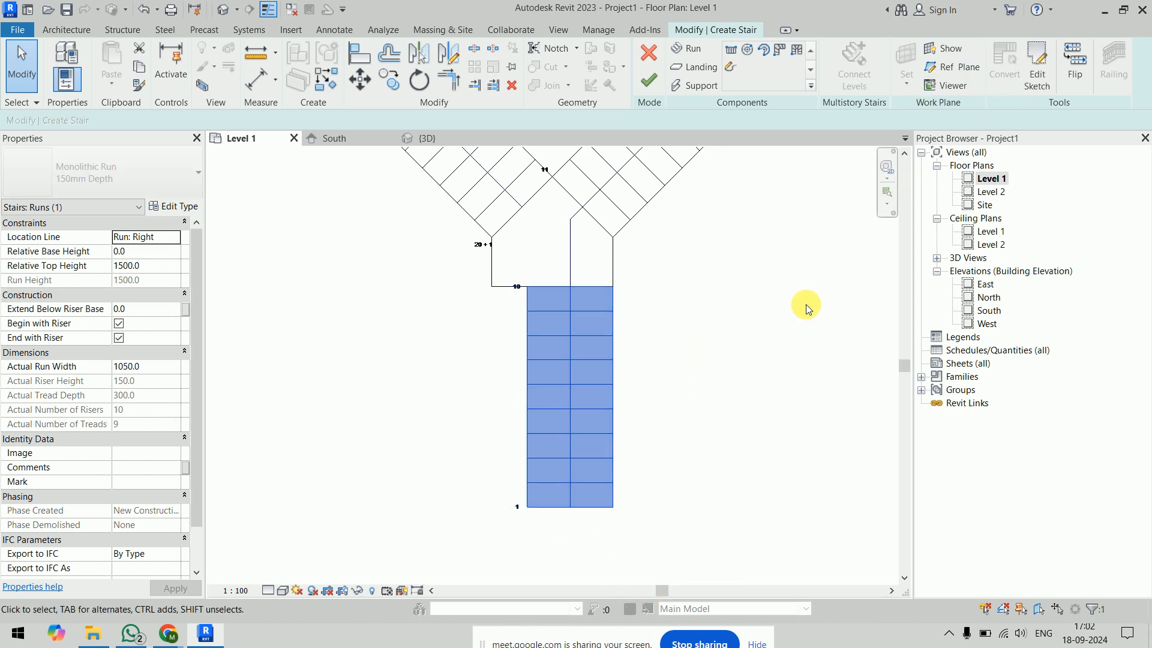
click(1037, 66)
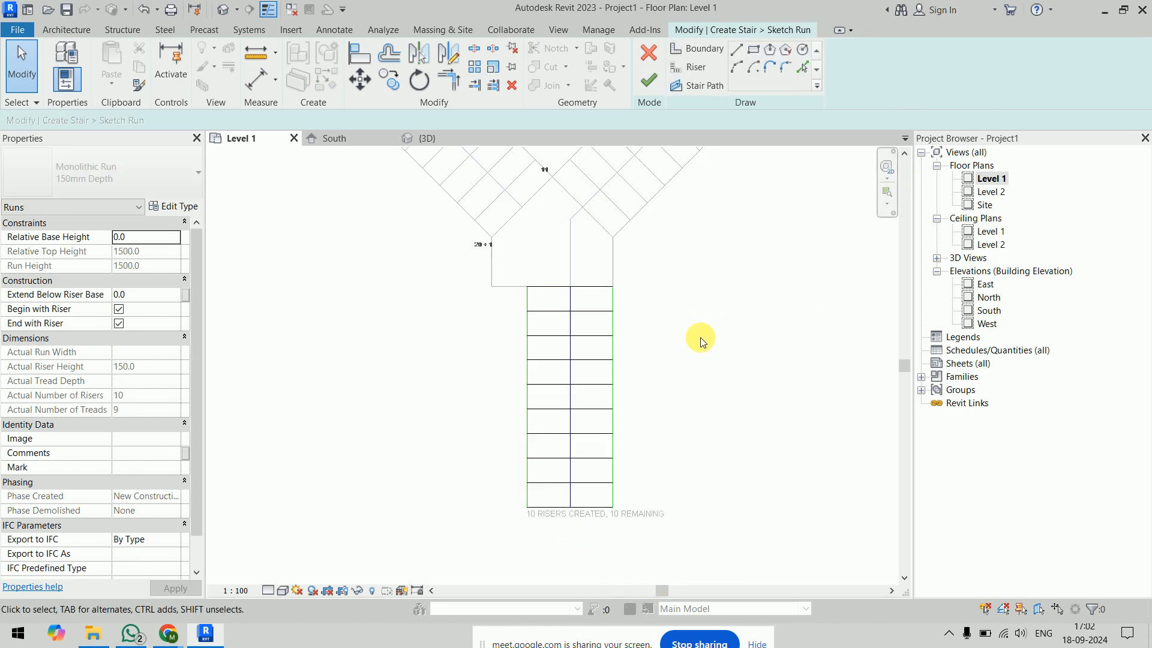
Align the lower run sketch's left boundary with the widened landing's left edge.
middle_drag(700, 338, 701, 319)
key(a)
key(l)
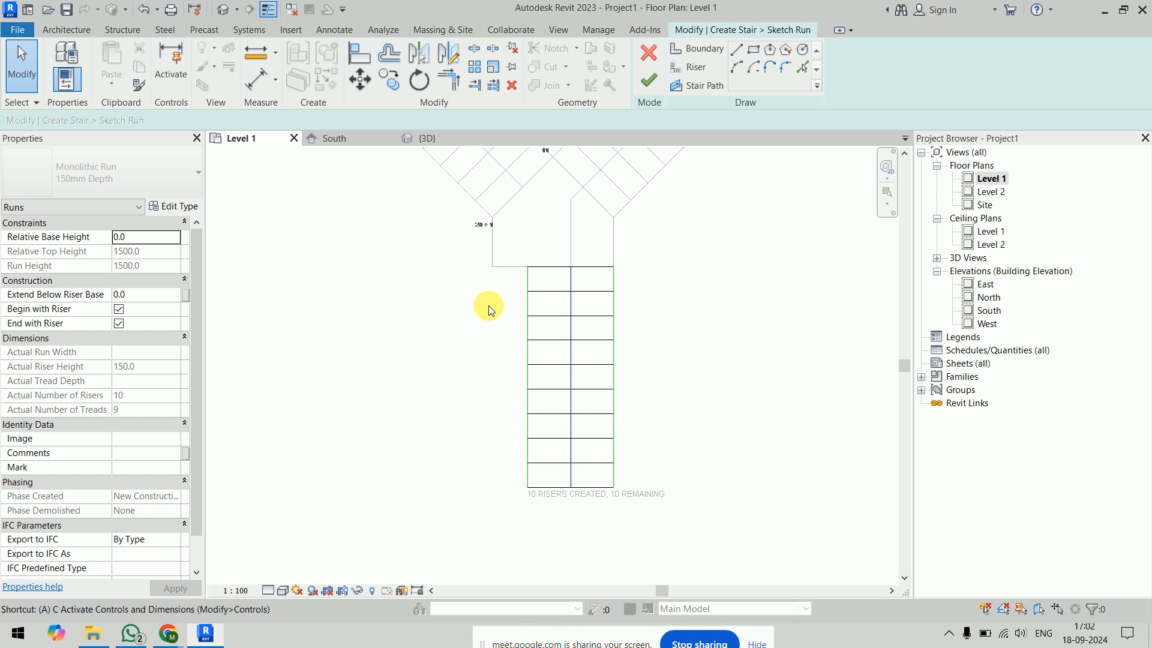
click(490, 251)
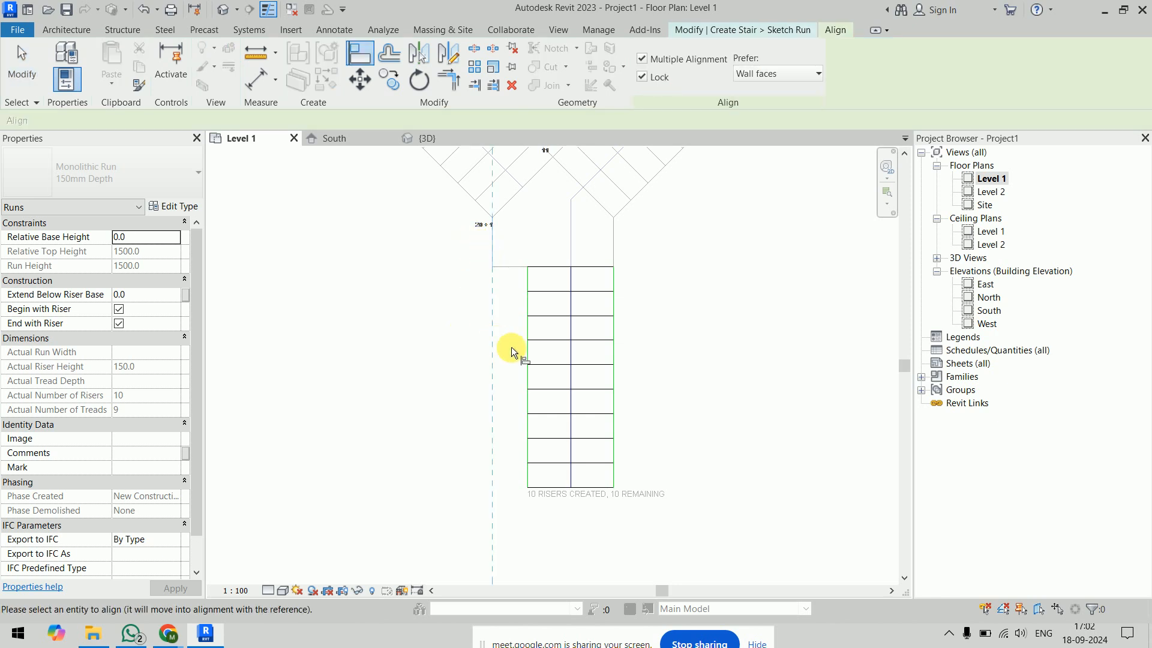
click(527, 354)
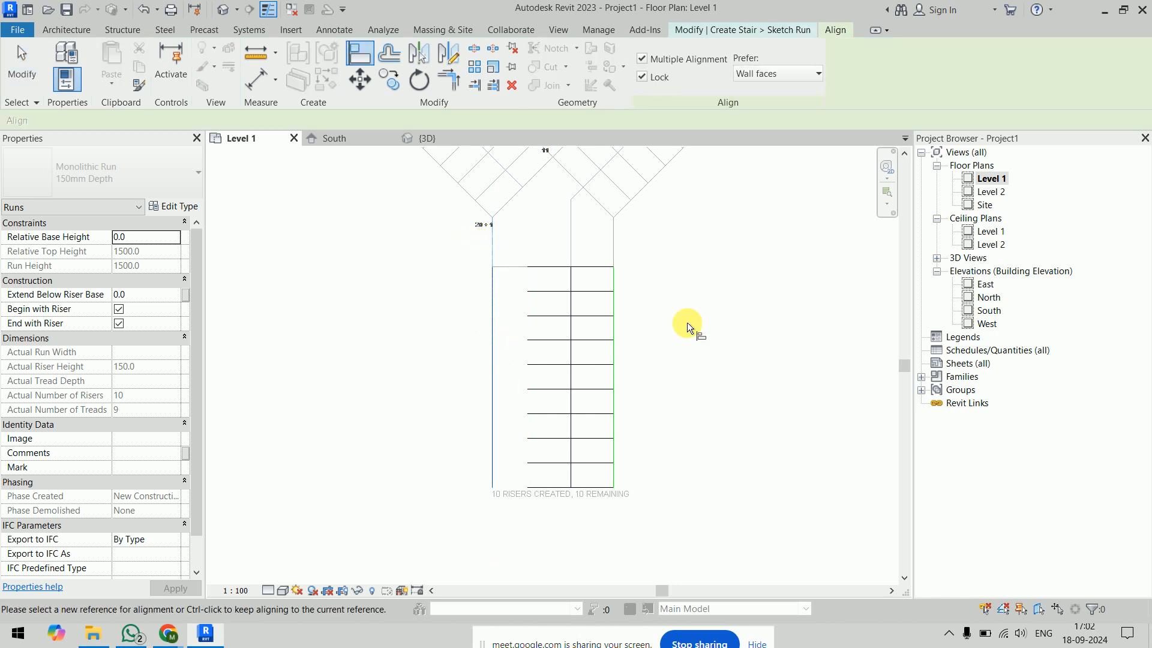
key(Escape)
key(Escape)
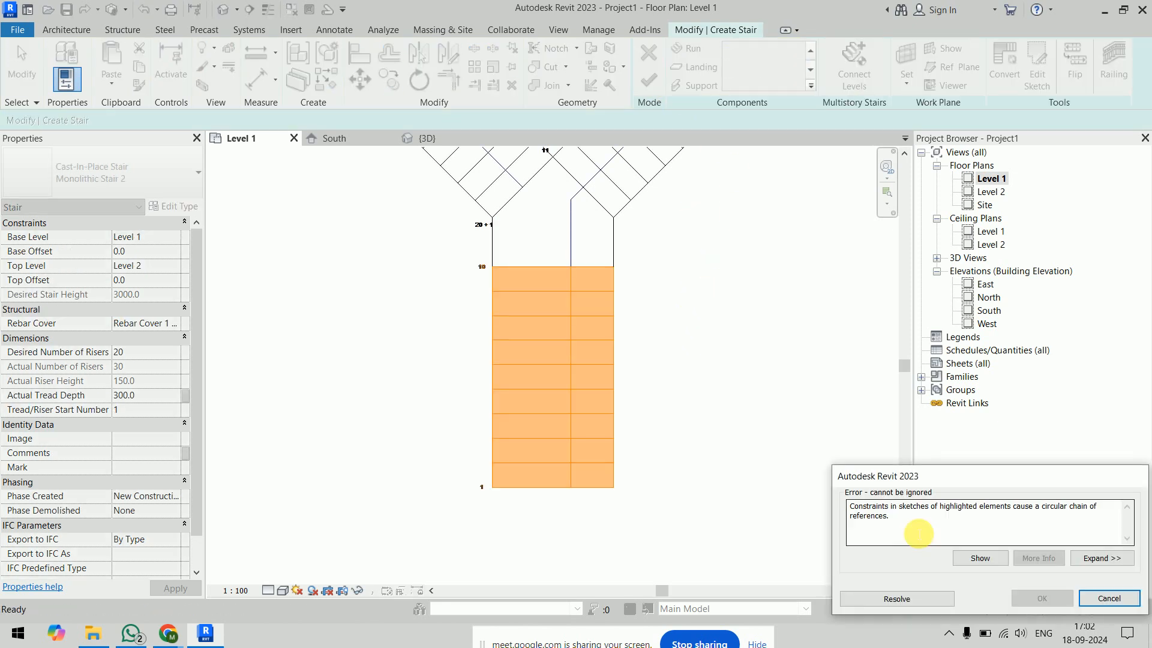
Resolve the circular constraint conflict on the lower run, and finish the stair edit.
click(922, 600)
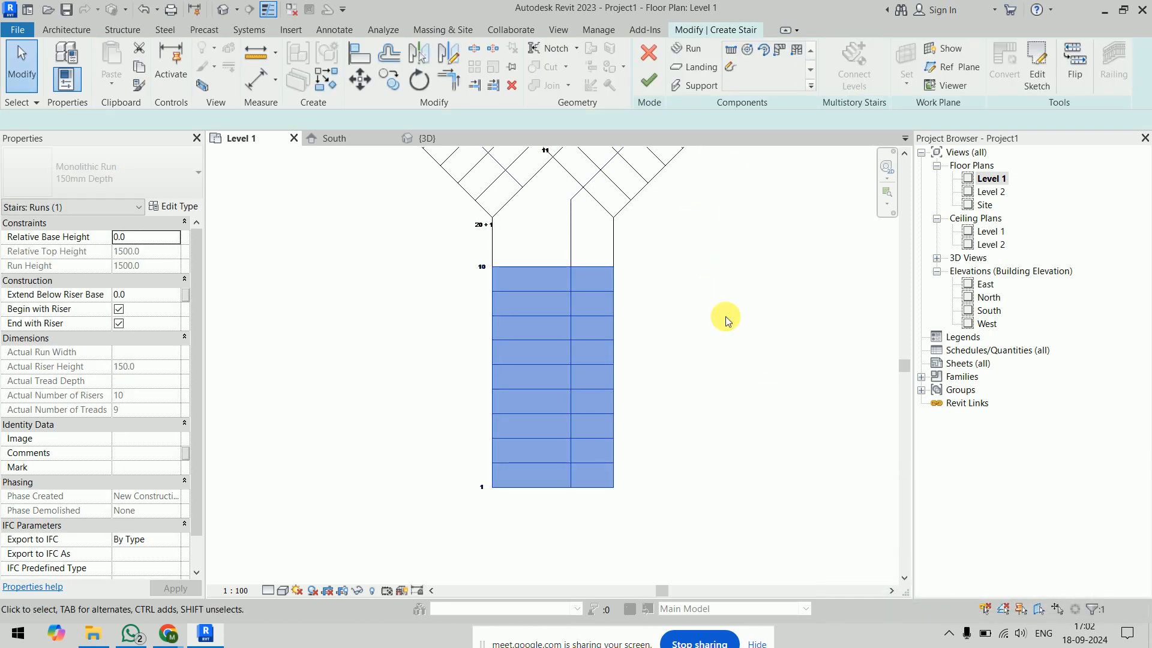
scroll(726, 316, down, 3)
scroll(686, 342, up, 2)
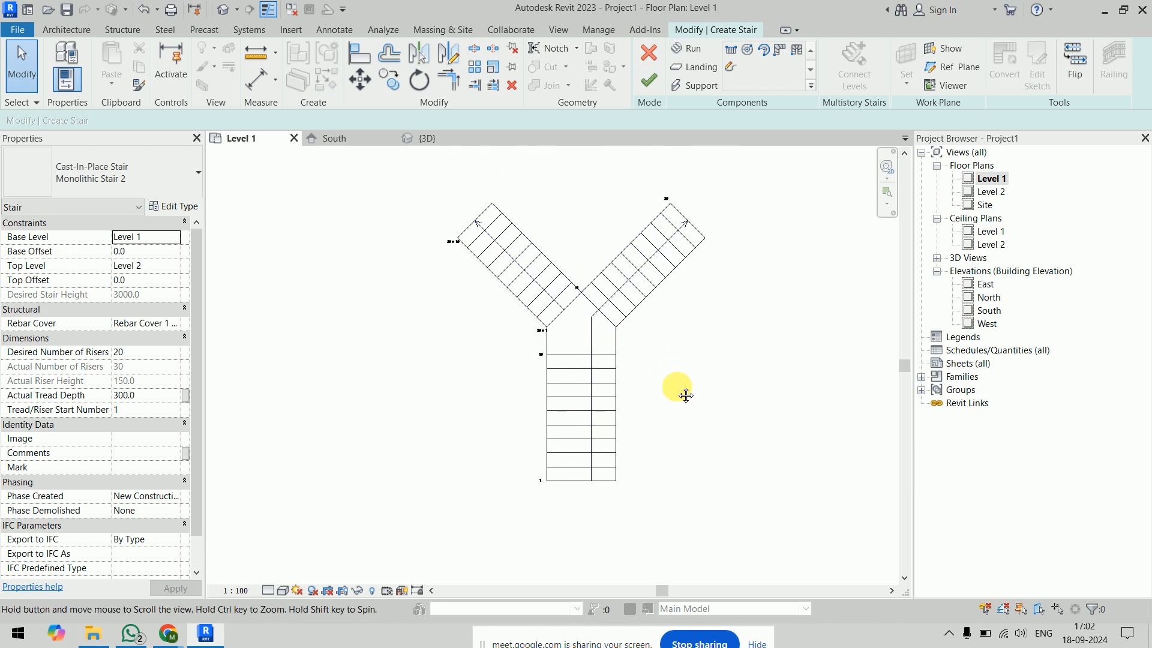
click(649, 80)
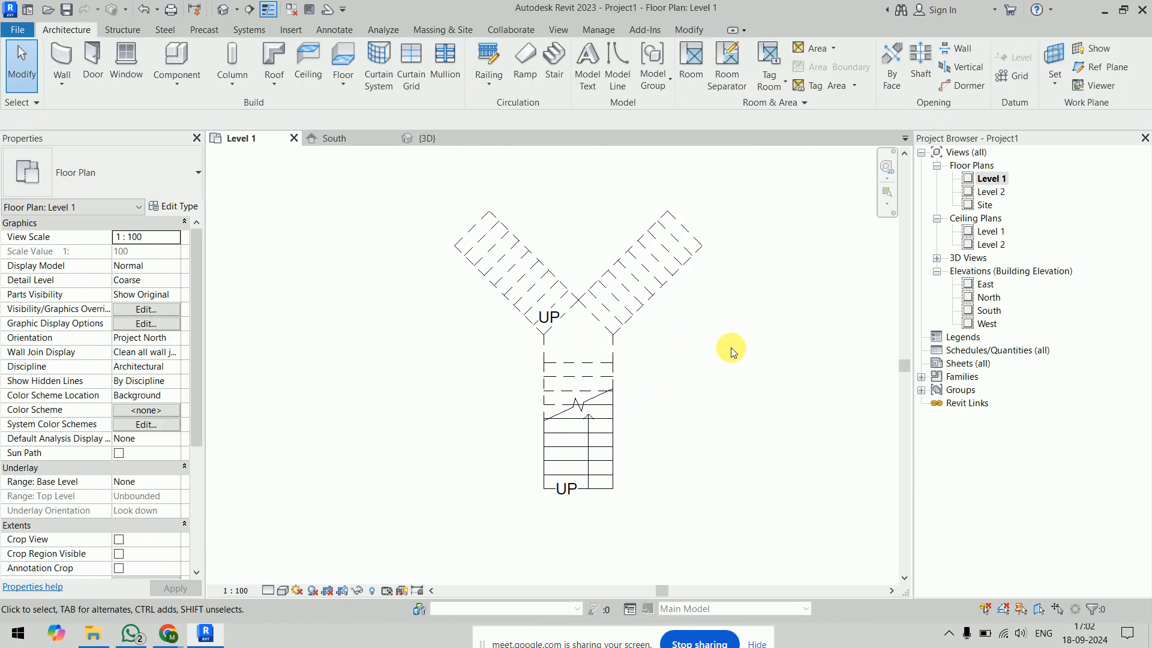
Examine the heights of the two upper runs relative to the landing in the 3D view.
click(438, 141)
shift+middle_drag(664, 447, 623, 403)
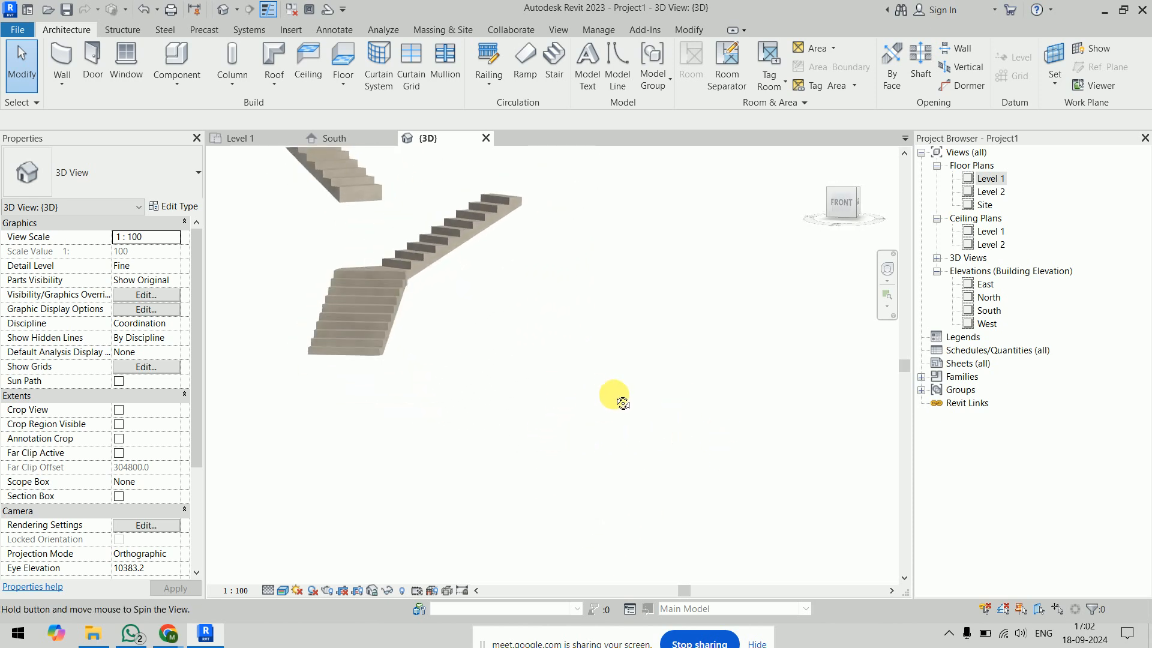
shift+middle_drag(501, 316, 599, 403)
Edit the stair in the South elevation, delete the upper left run, and finish the stair edit.
click(503, 292)
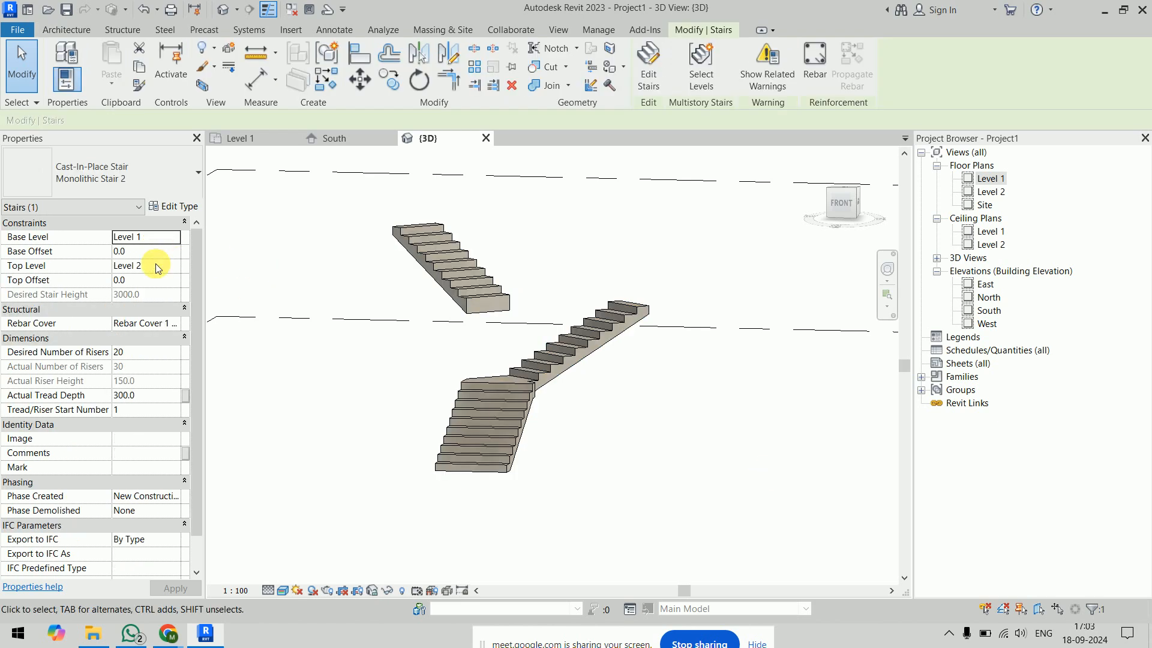
double_click(994, 315)
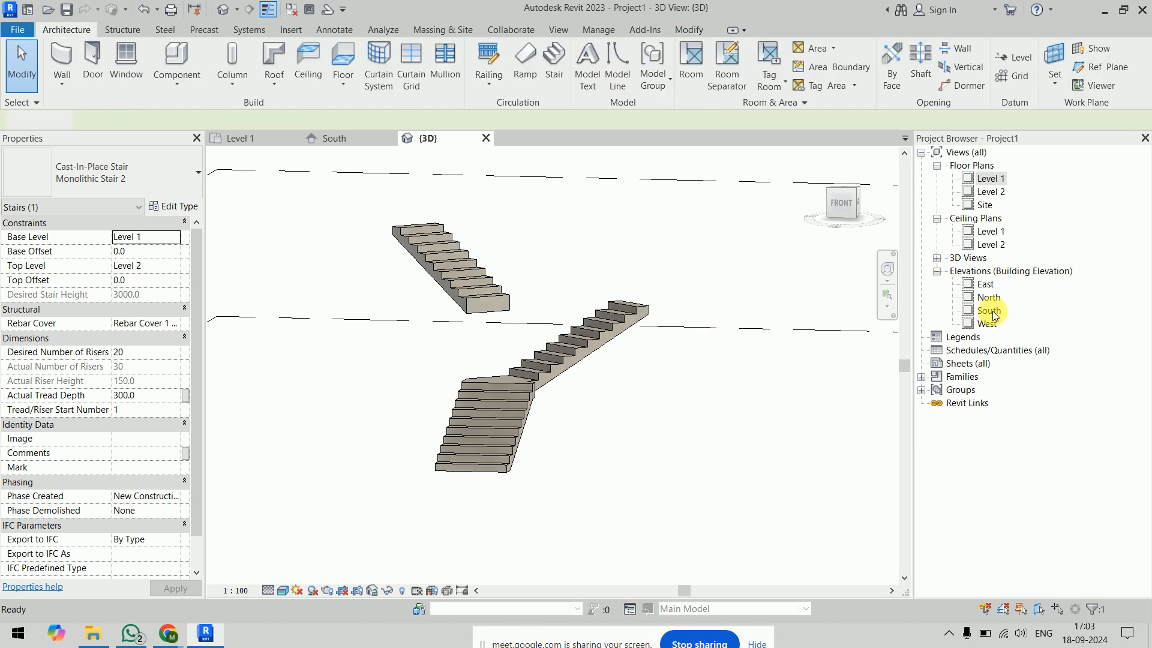
scroll(468, 392, up, 4)
middle_drag(680, 378, 616, 367)
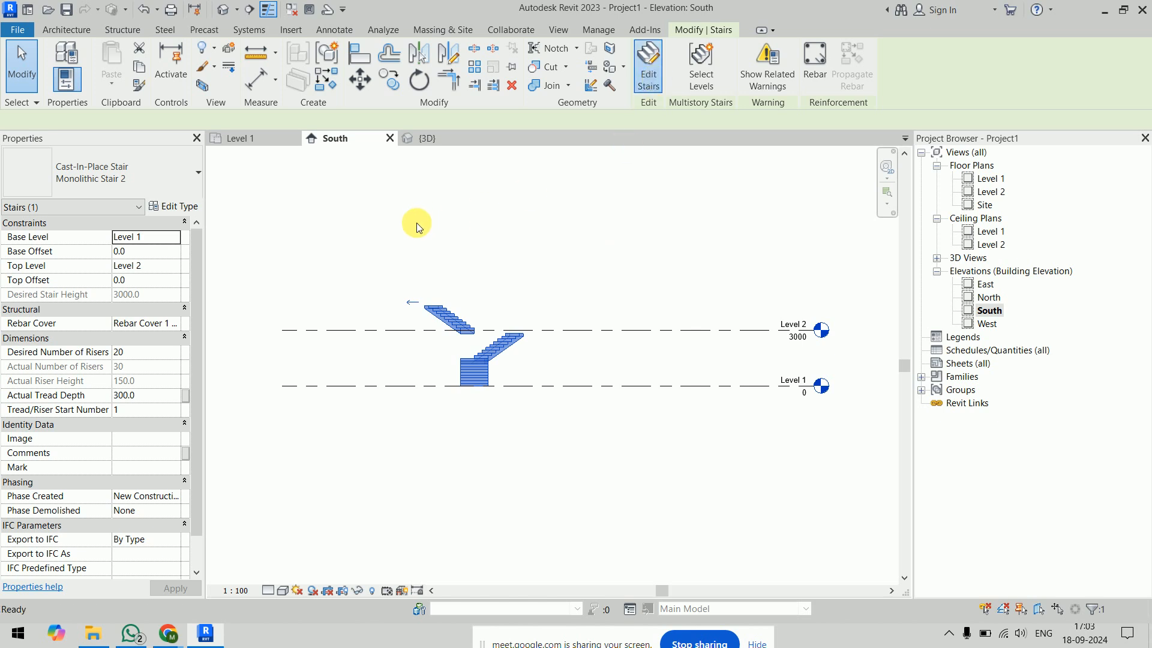
click(483, 345)
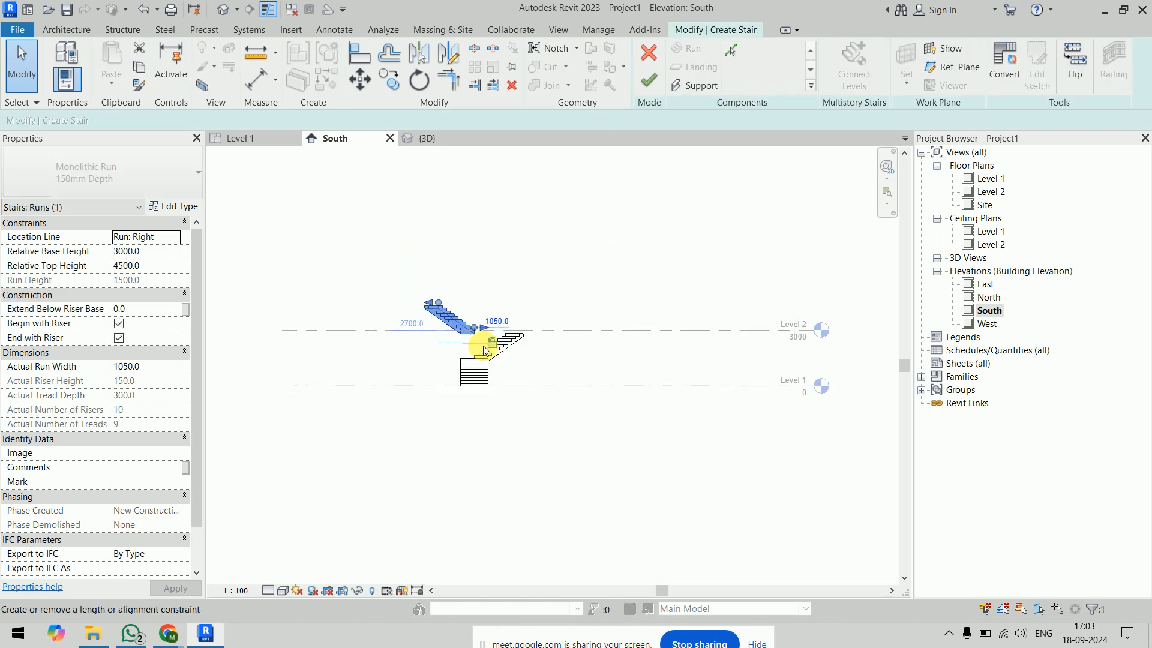
click(478, 309)
click(647, 83)
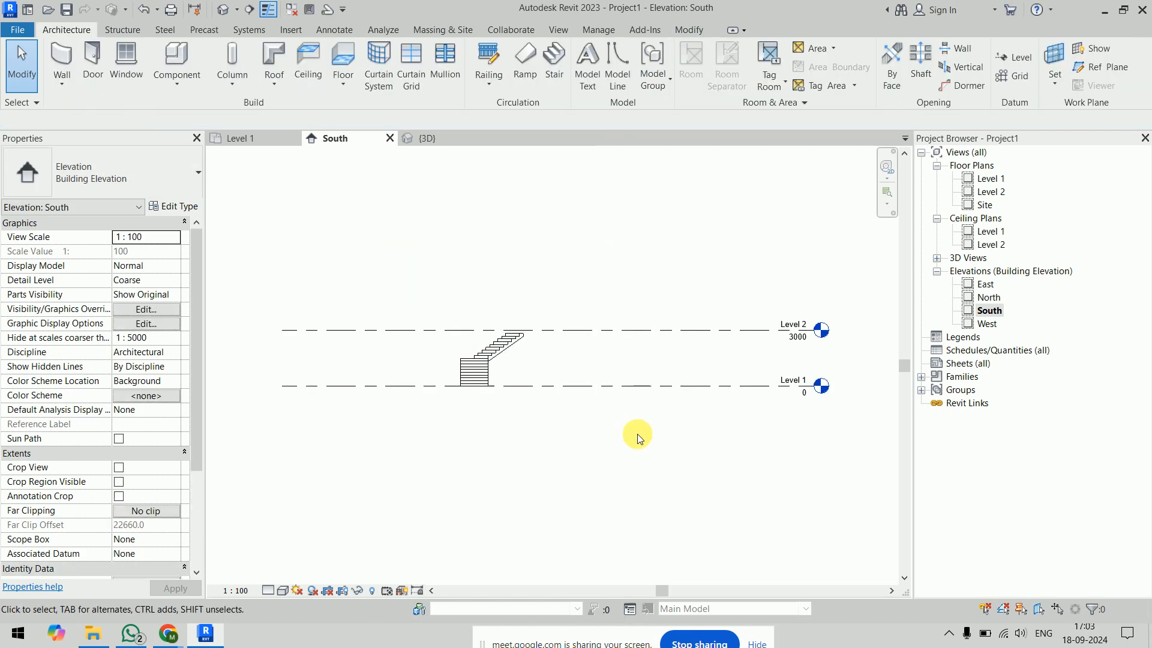
In the Level 1 plan, try to mirror the right upper run about the lower run's stair path, and discard the stair edit.
double_click(996, 180)
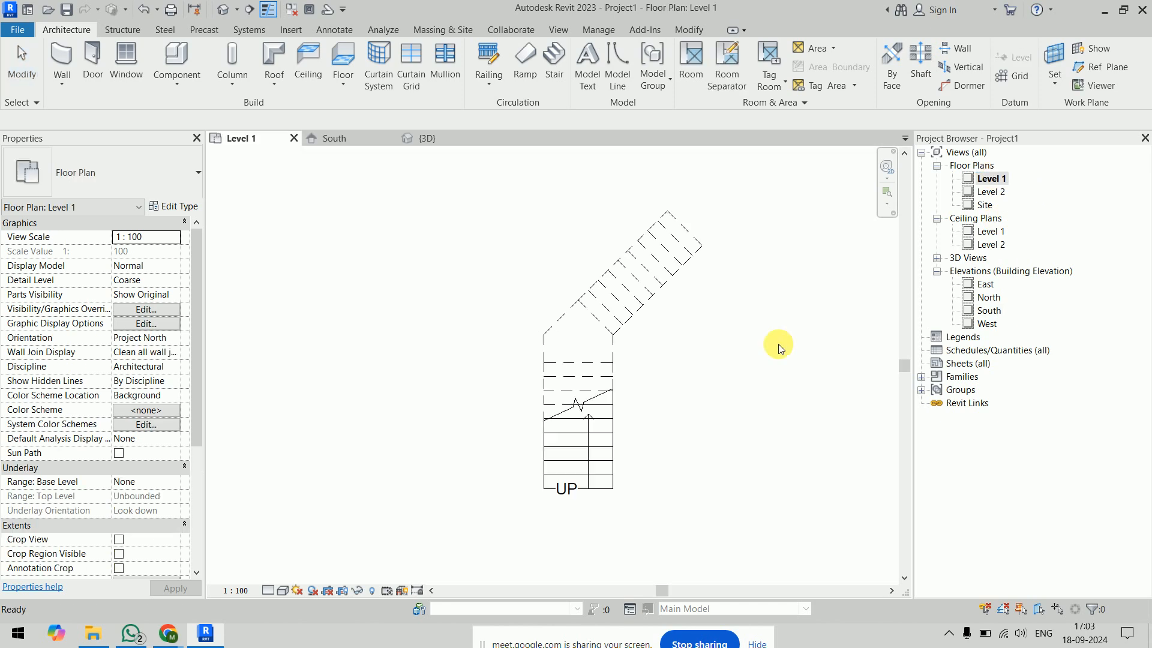
click(617, 305)
click(651, 76)
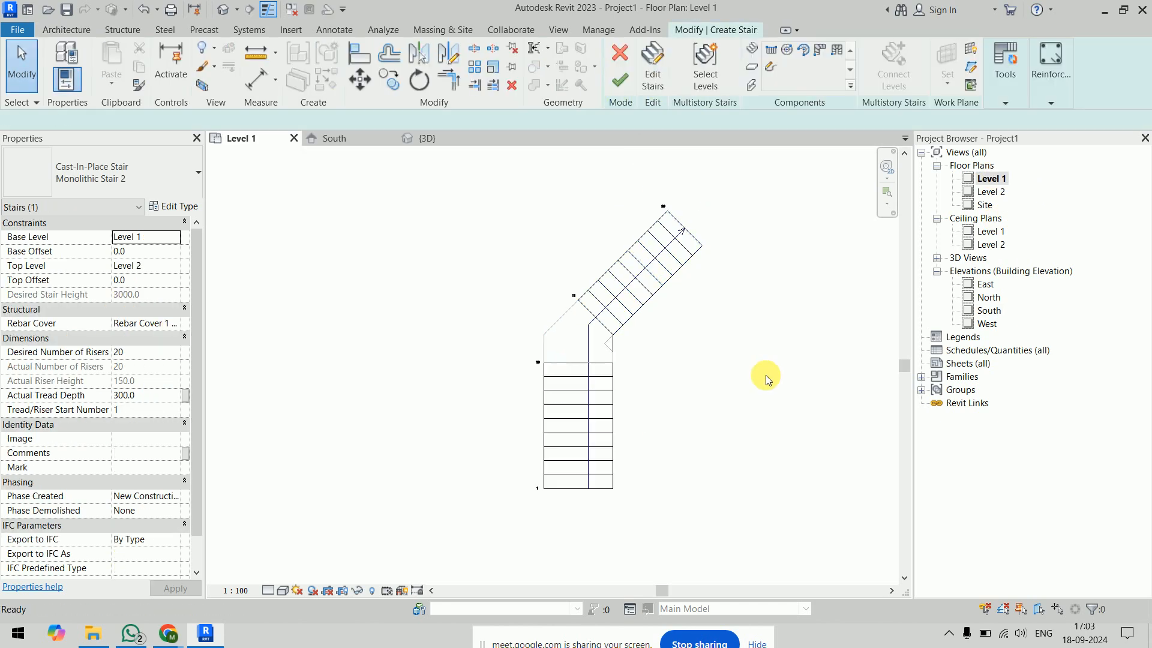
click(682, 307)
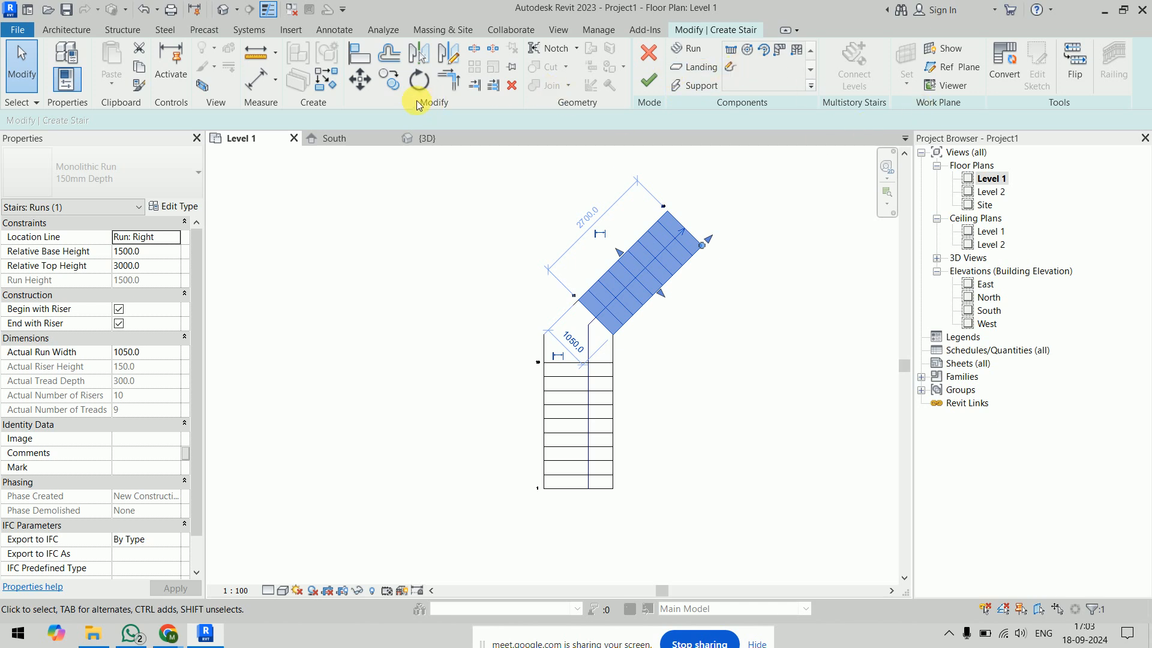
click(420, 57)
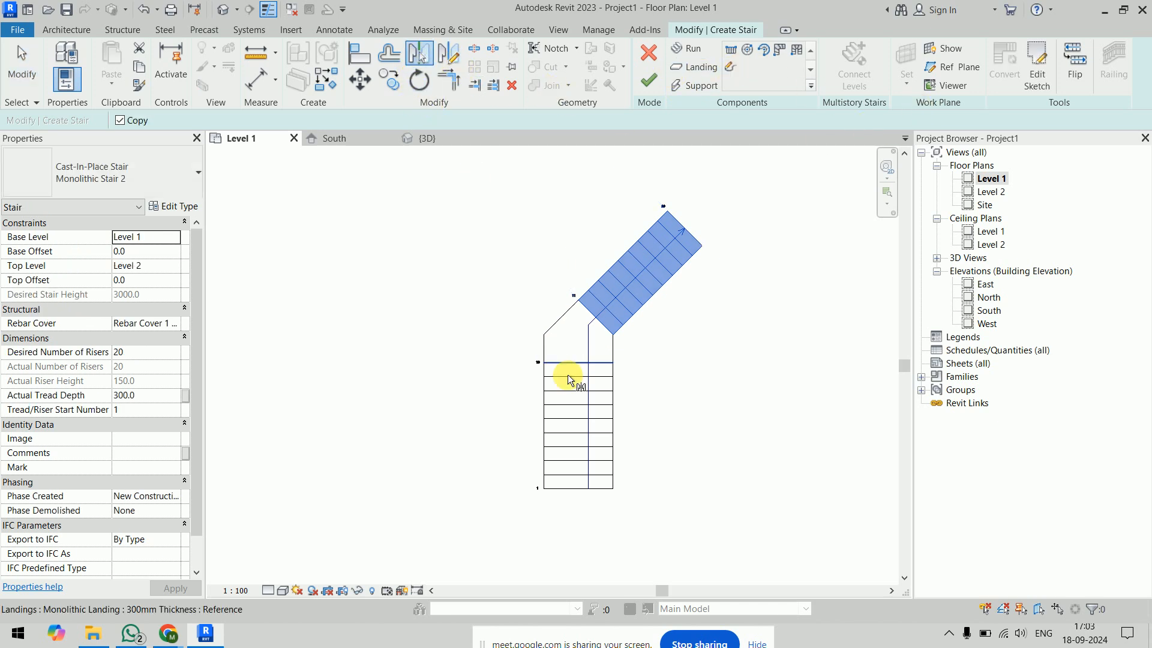
click(586, 409)
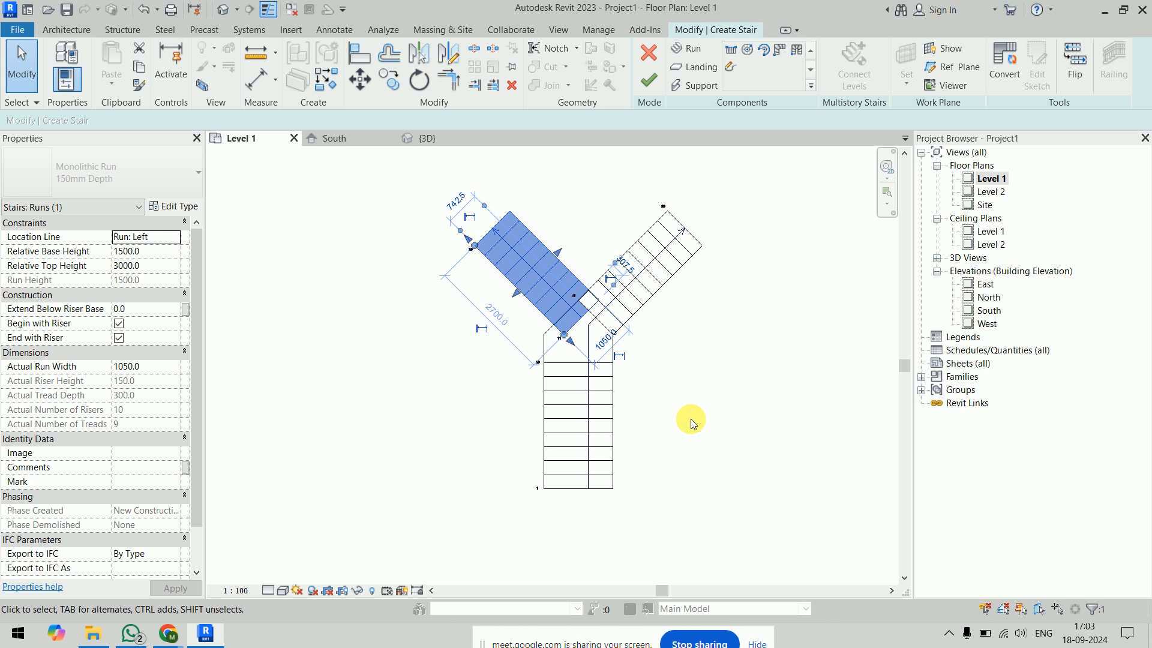
click(648, 52)
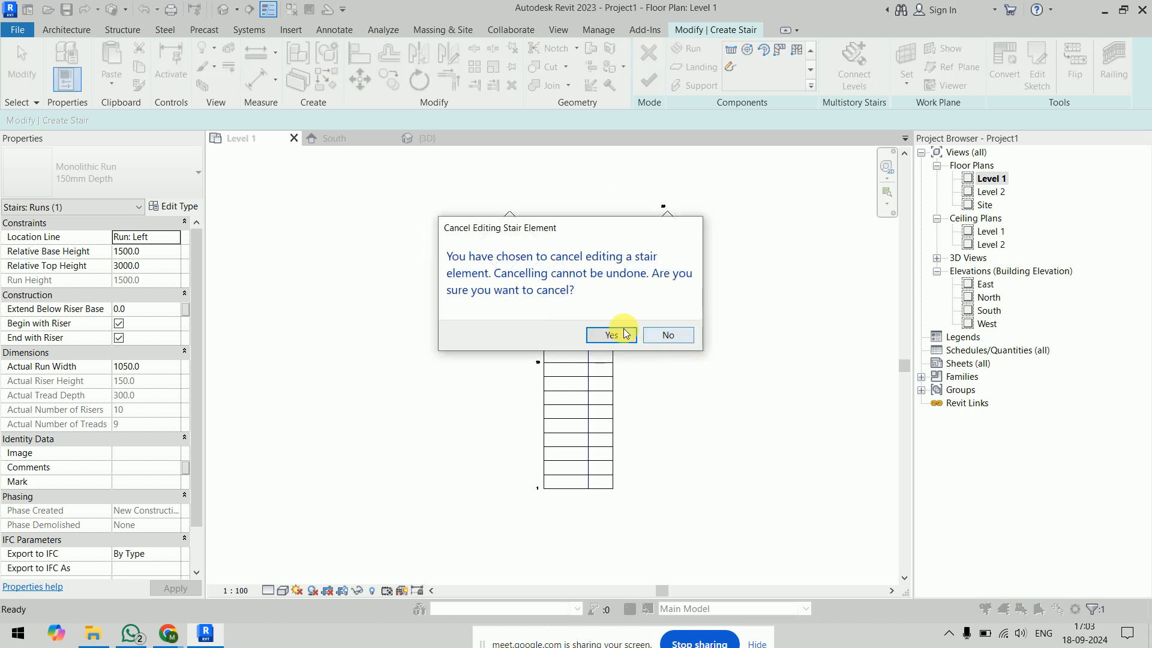
click(612, 335)
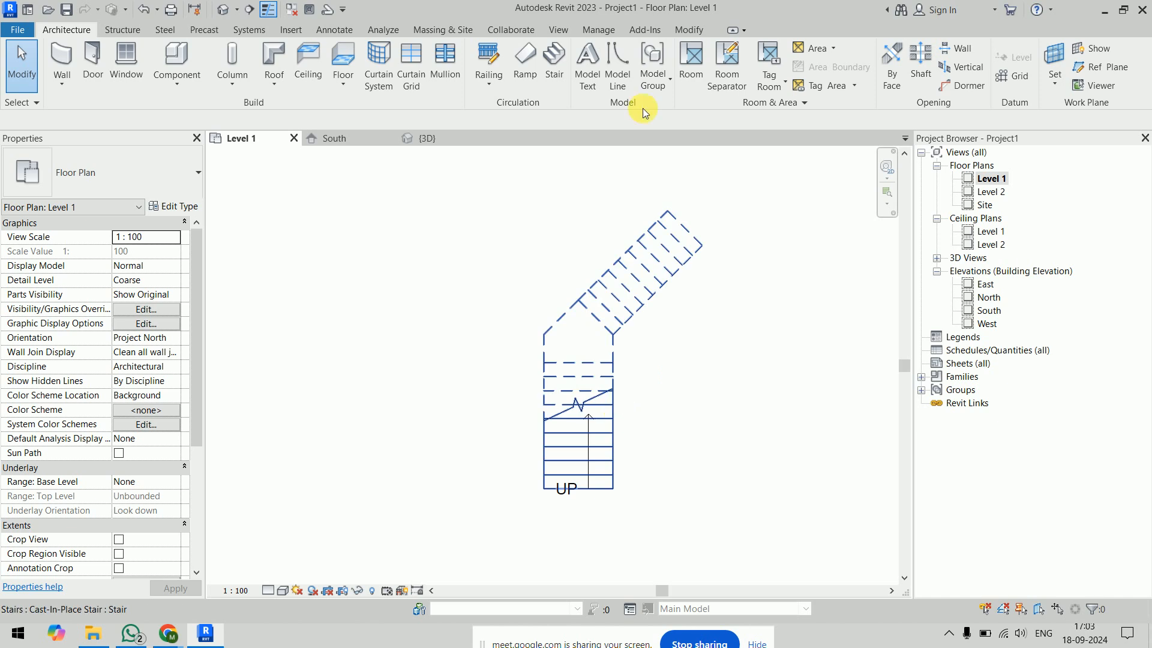
Edit the stair in the Level 1 plan and open the lower run's sketch for editing.
click(651, 63)
scroll(660, 456, up, 2)
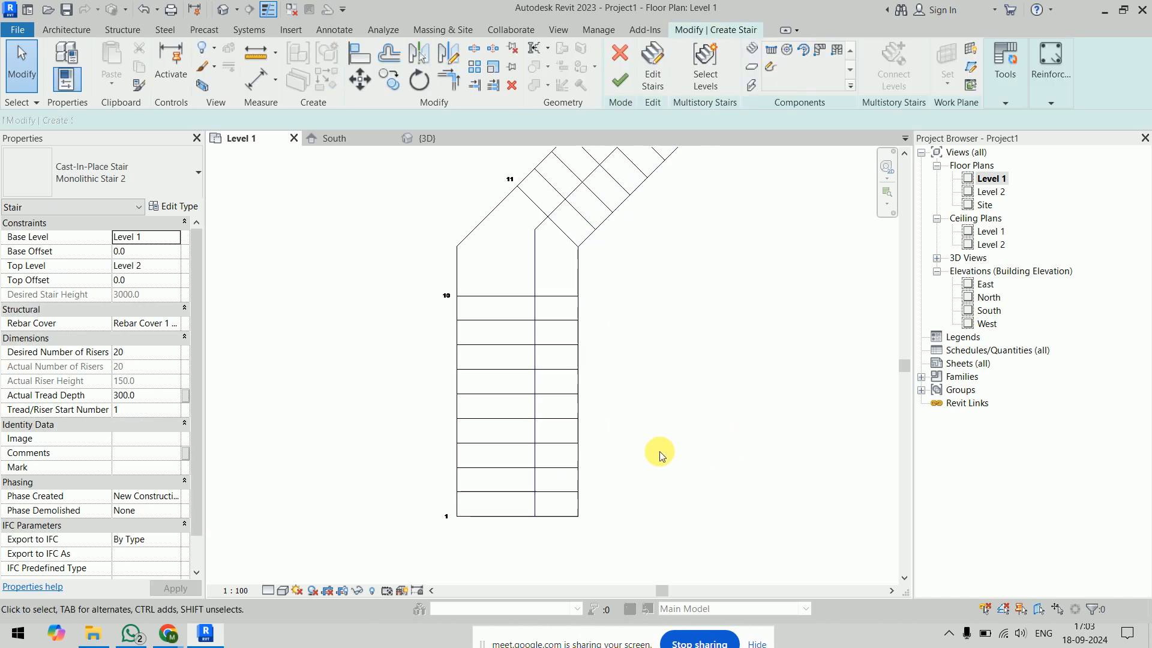
scroll(660, 456, up, 1)
click(541, 494)
click(579, 570)
click(530, 471)
click(1049, 70)
Extend the first riser line of the lower run's sketch to the run's left boundary.
click(536, 517)
mouse_move(534, 516)
mouse_down()
mouse_move(516, 517)
mouse_move(536, 525)
mouse_up()
click(640, 500)
middle_drag(639, 491, 627, 448)
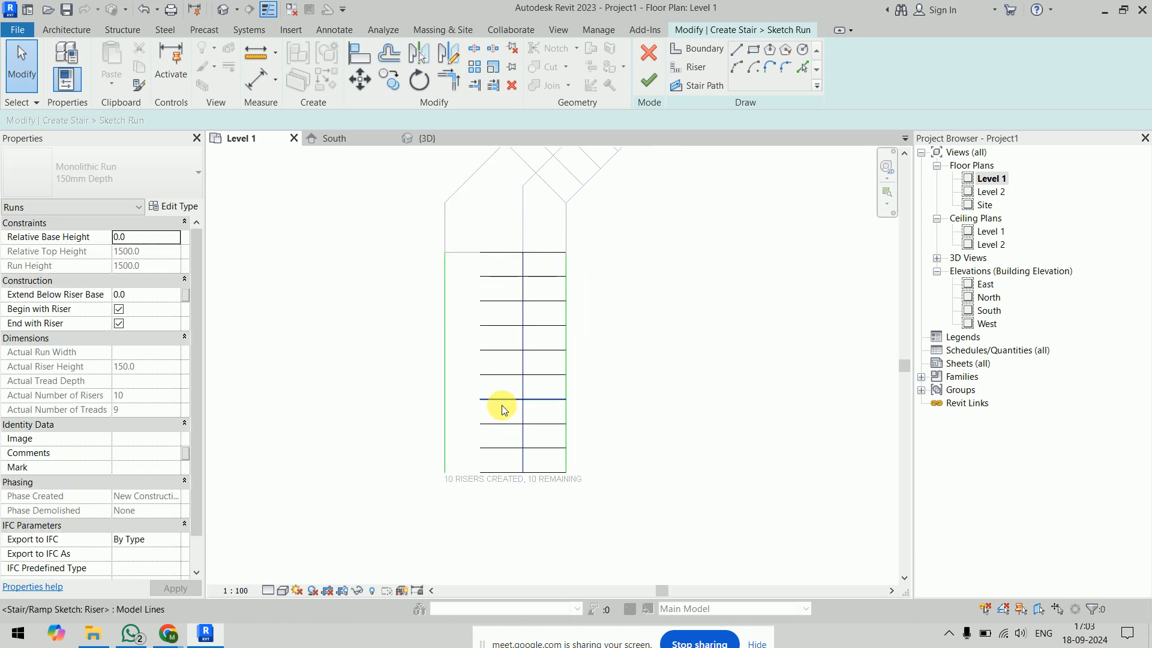
click(507, 473)
drag(475, 471, 444, 473)
click(438, 527)
Move both ends of the lower run's stair path to the middle of its width, and finish the run sketch.
click(523, 465)
drag(525, 474, 505, 472)
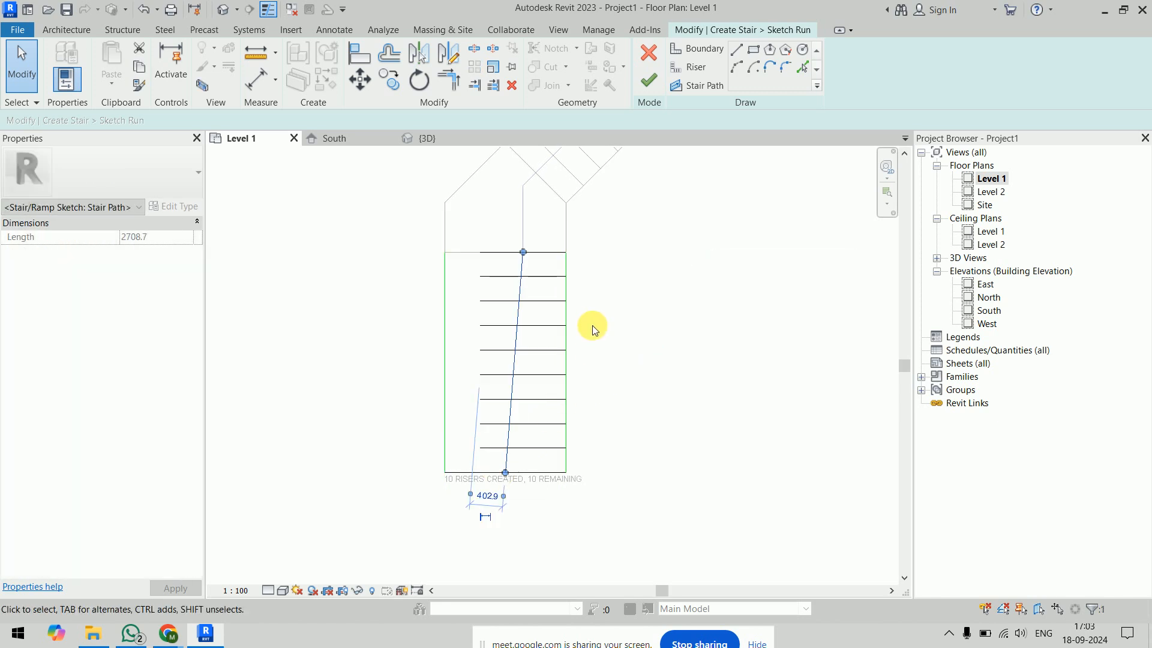
middle_drag(592, 330, 609, 435)
drag(548, 362, 536, 362)
click(609, 318)
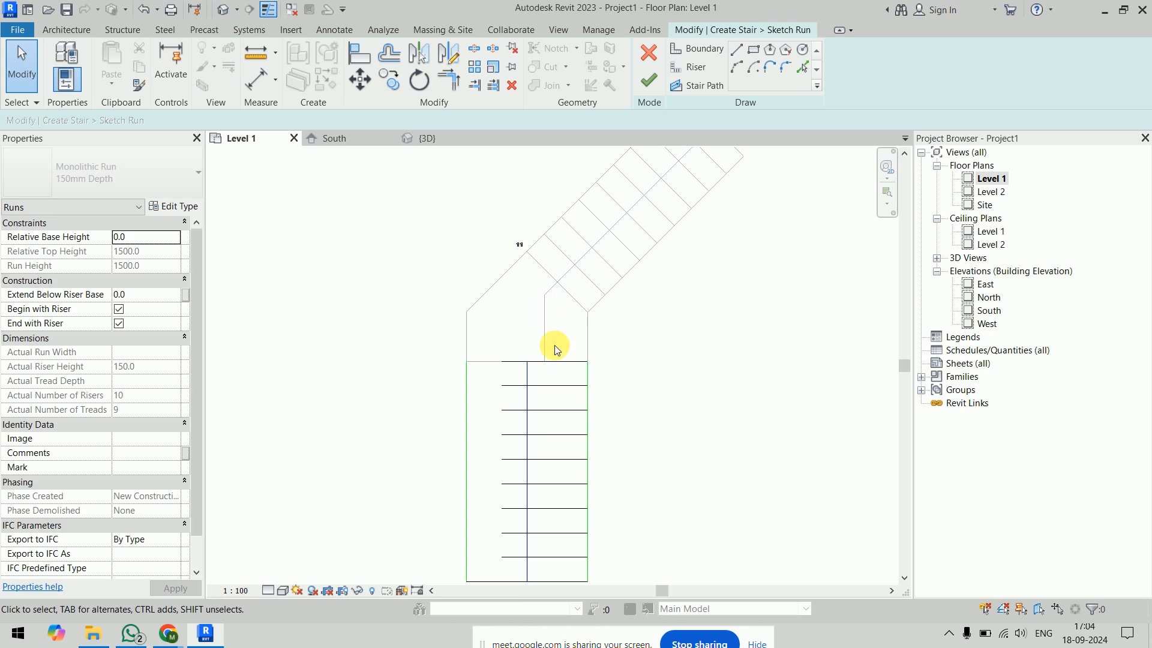
click(648, 90)
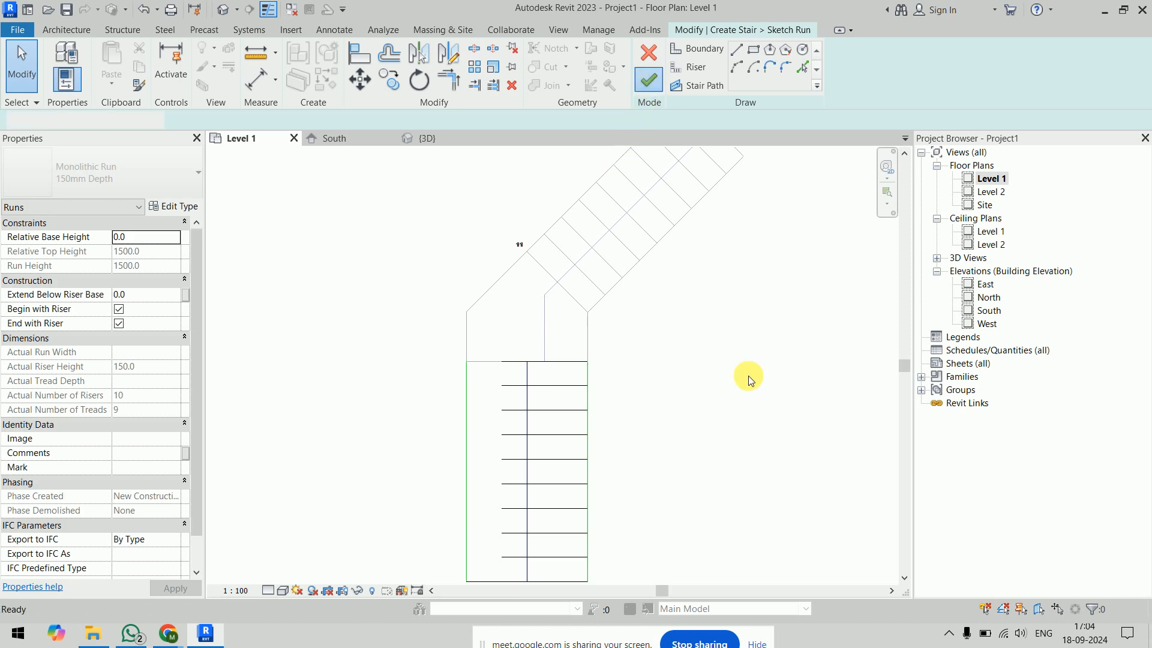
click(556, 509)
scroll(788, 396, down, 1)
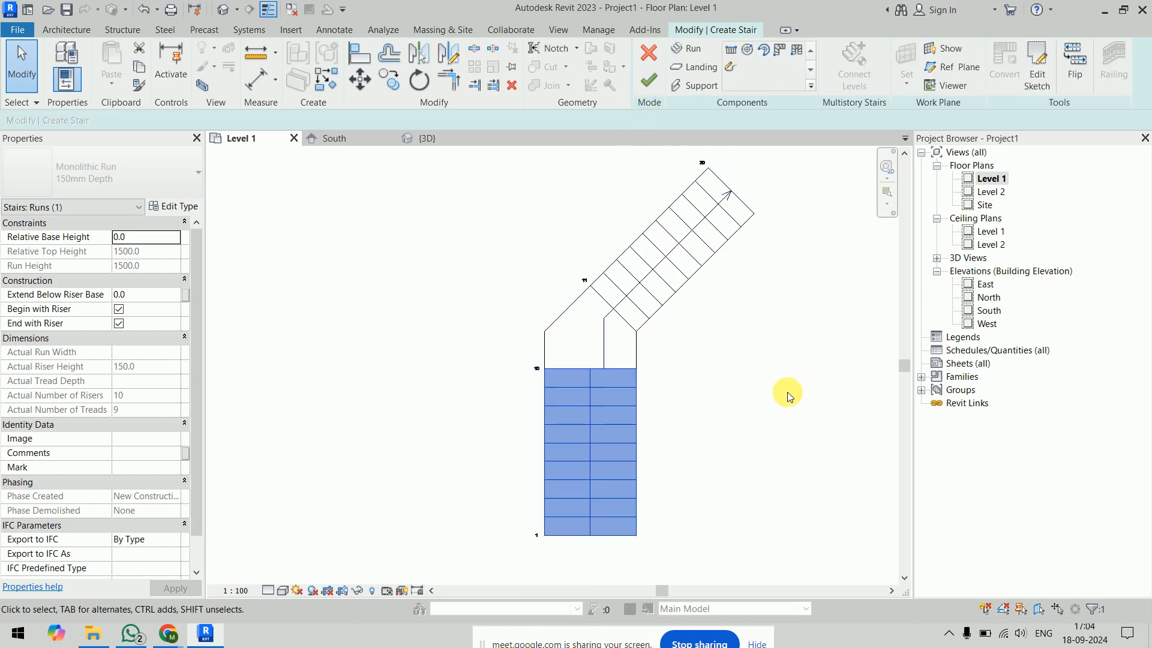
Try to mirror the right upper run about the lower run's centred stair path.
click(675, 366)
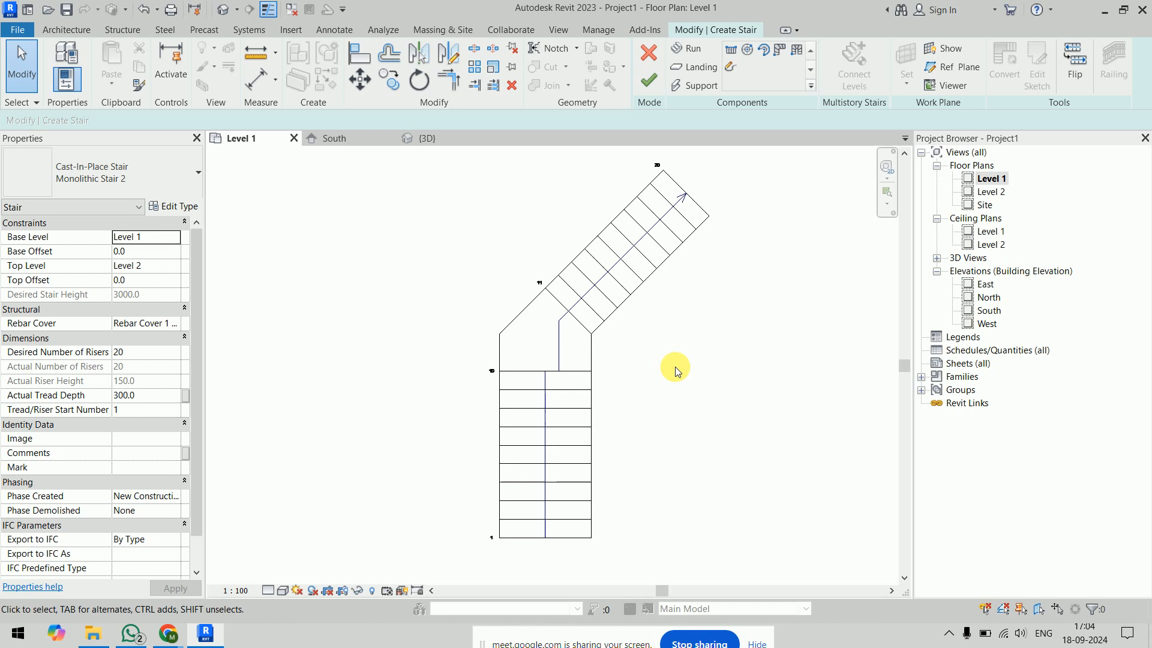
click(681, 252)
click(679, 250)
click(424, 58)
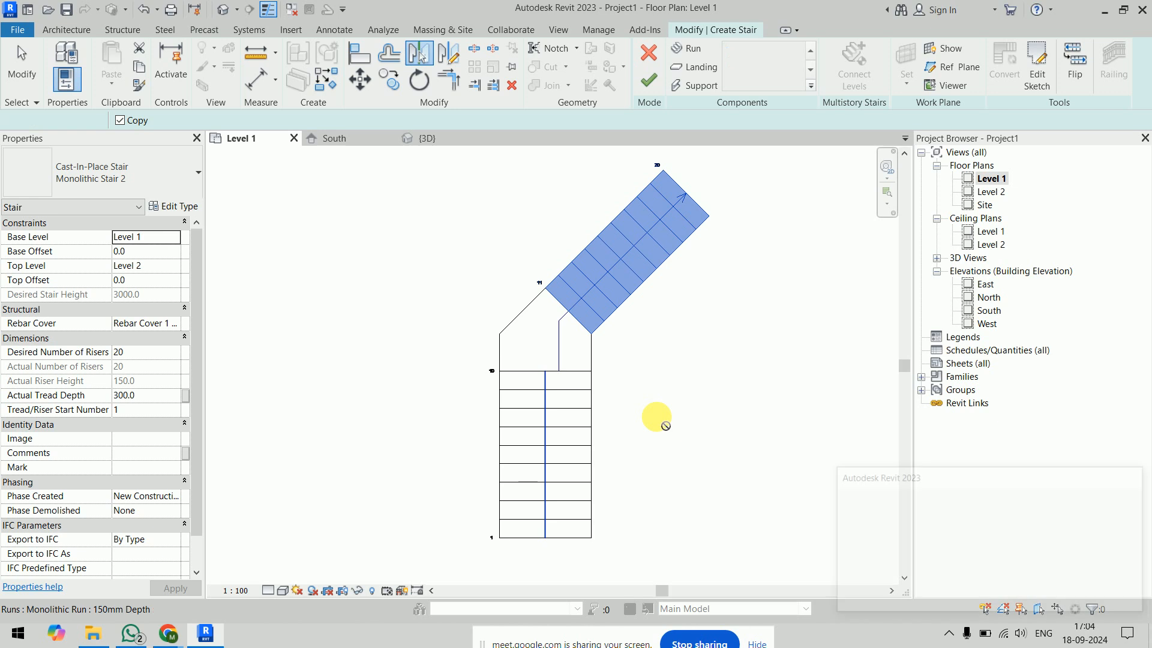
click(656, 417)
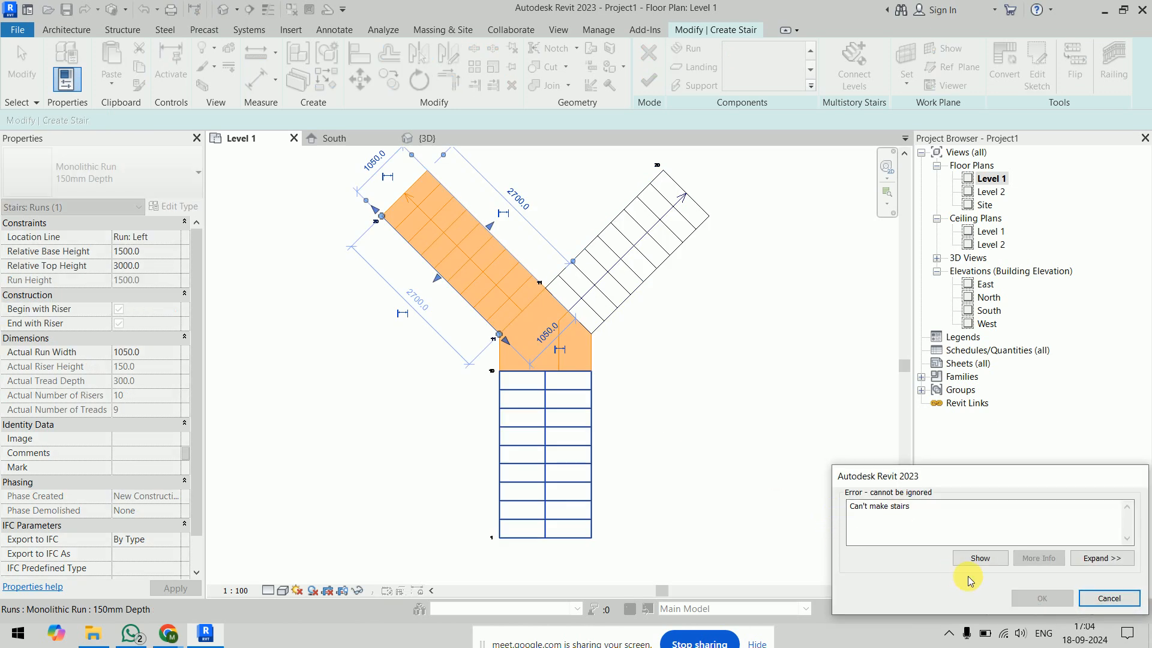
click(1137, 599)
Finish the stair edit and view the stair in the 3D view.
click(649, 79)
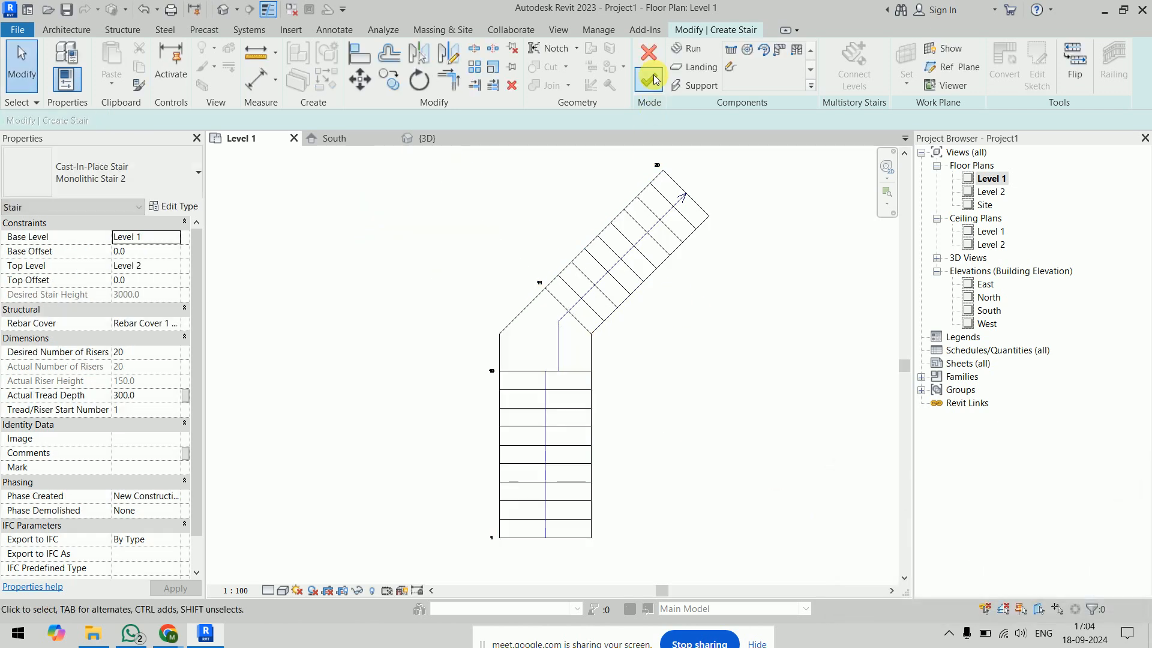
click(705, 306)
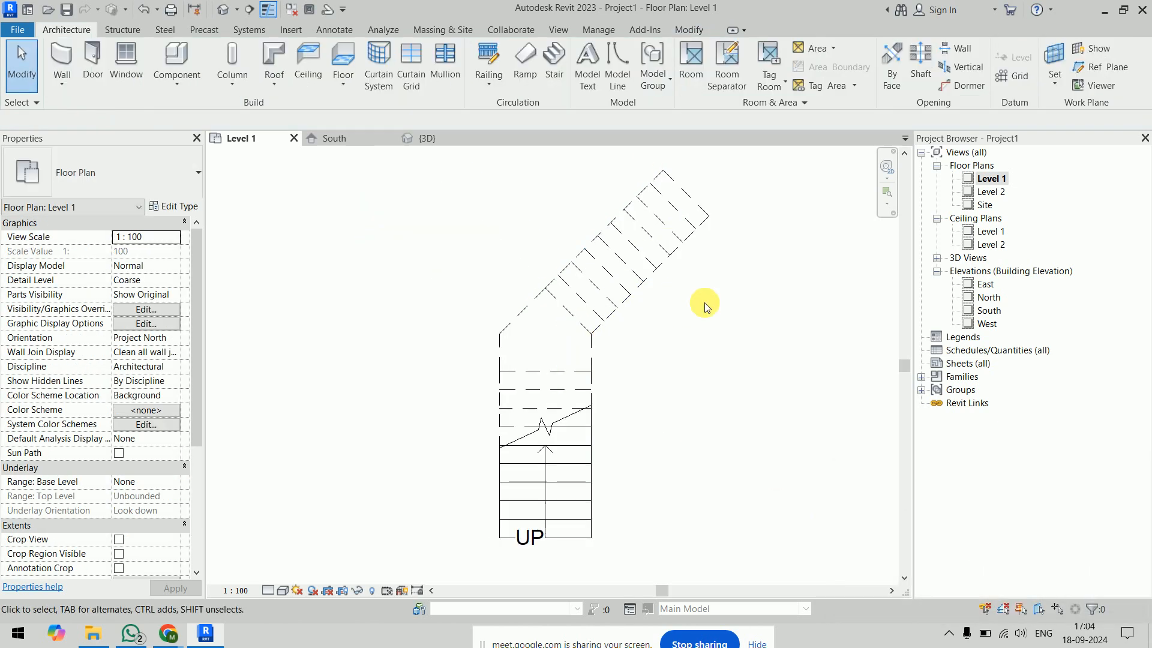
click(425, 139)
shift+middle_drag(588, 404, 609, 391)
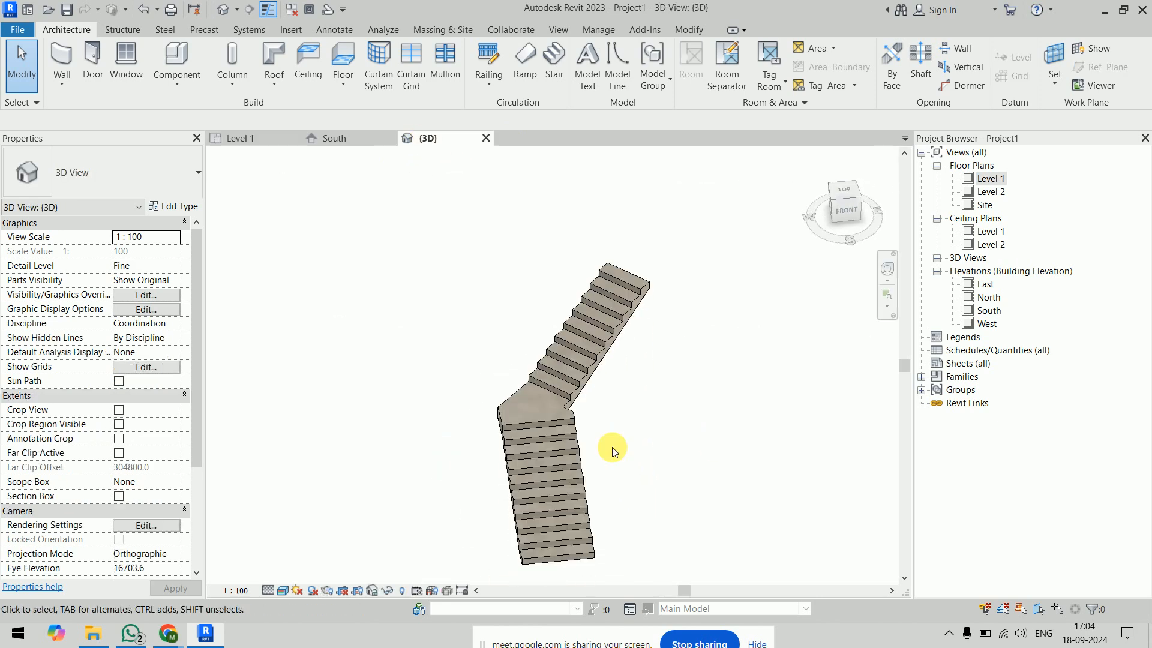
Examine the stair's landing and upper run against the levels in the South and East elevations.
double_click(992, 312)
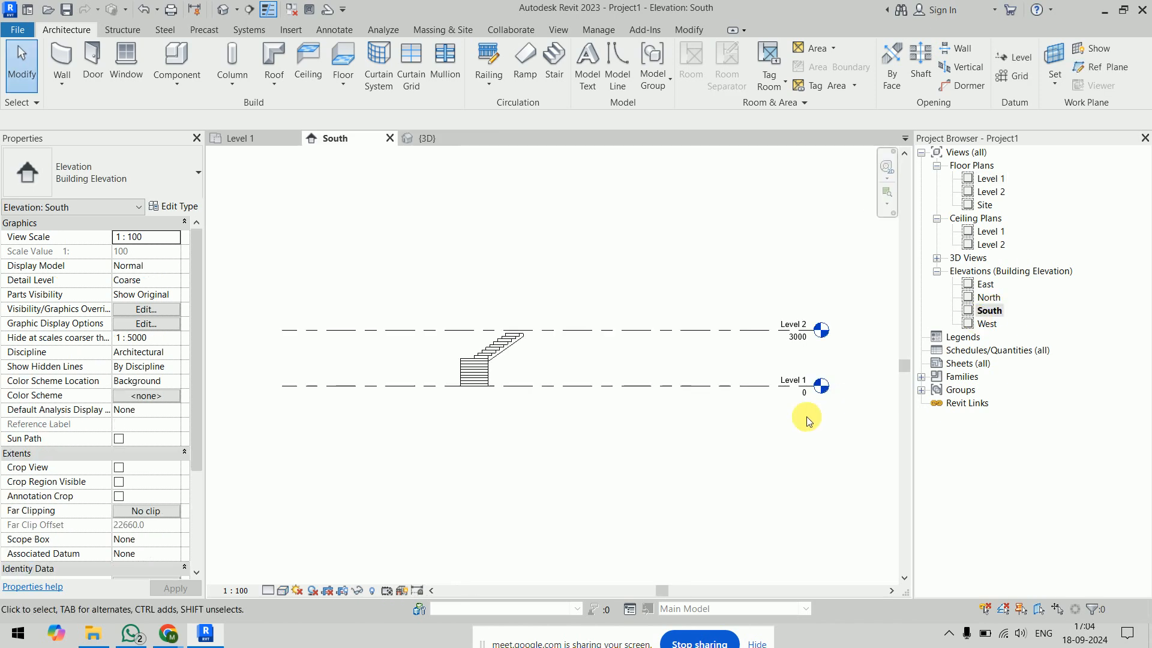
scroll(491, 368, down, 2)
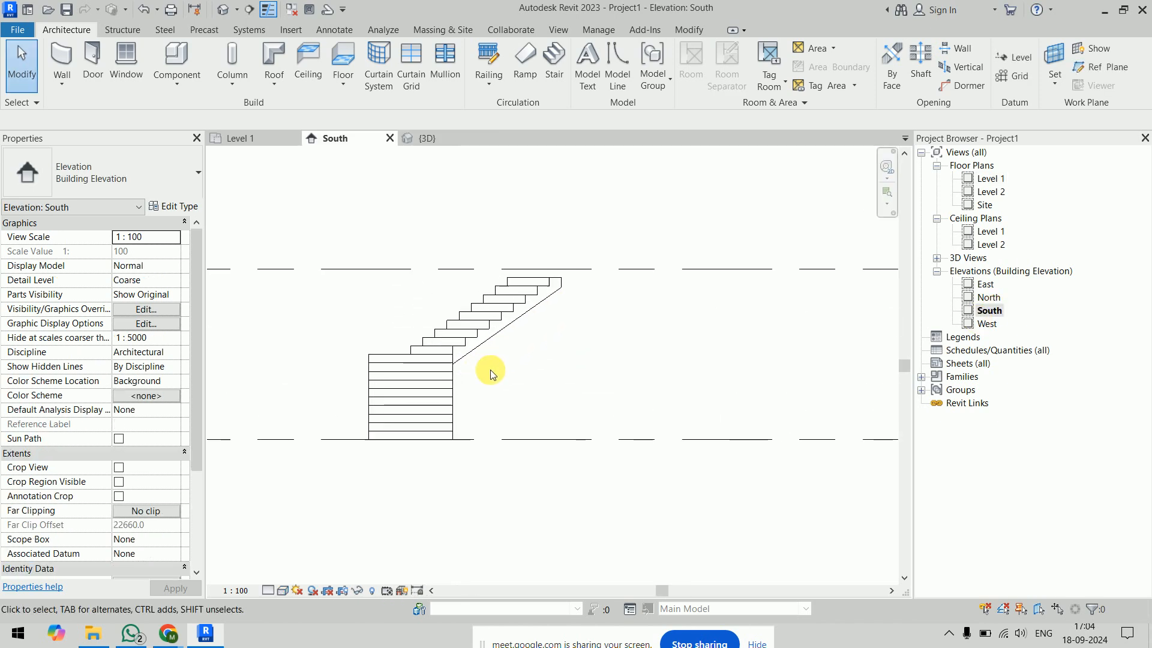
double_click(989, 288)
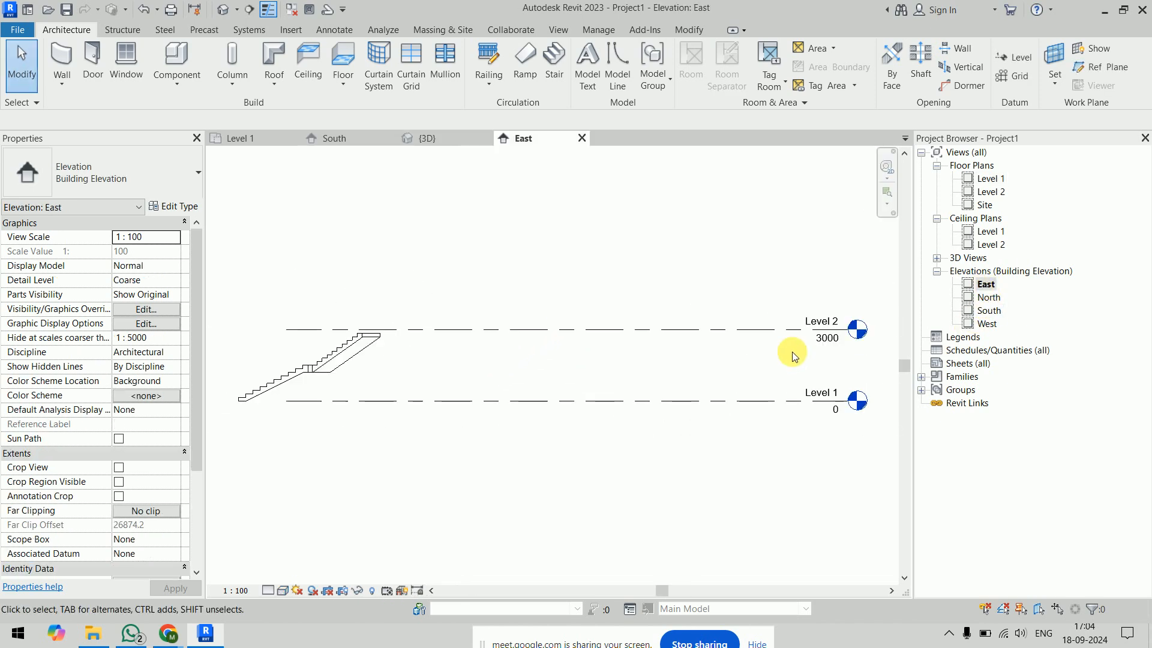
middle_drag(424, 385, 637, 387)
scroll(553, 364, up, 4)
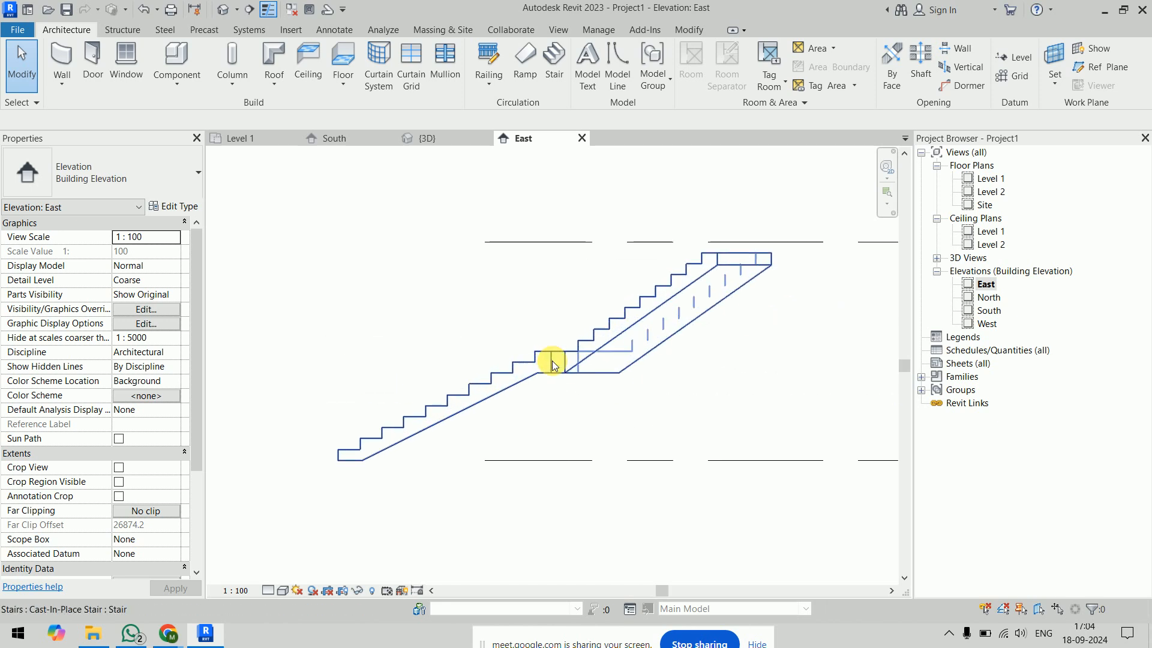
scroll(557, 419, down, 3)
middle_drag(717, 406, 604, 394)
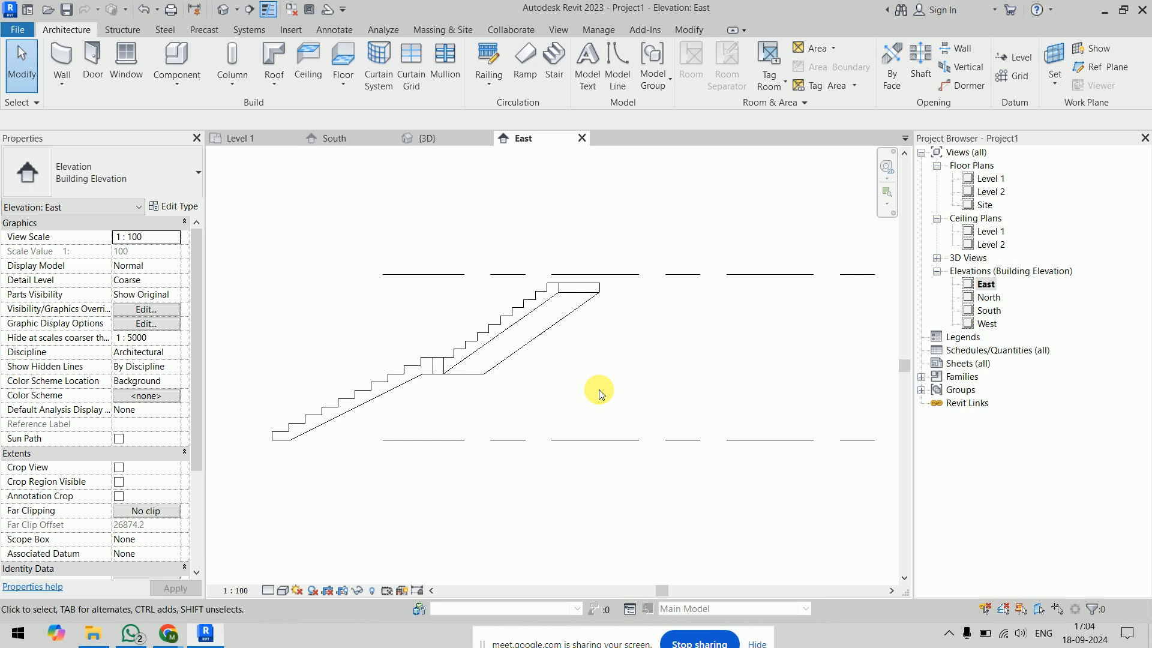
Check the first riser's height in the East elevation with an aligned dimension, without placing it.
key(d)
key(i)
scroll(245, 454, up, 5)
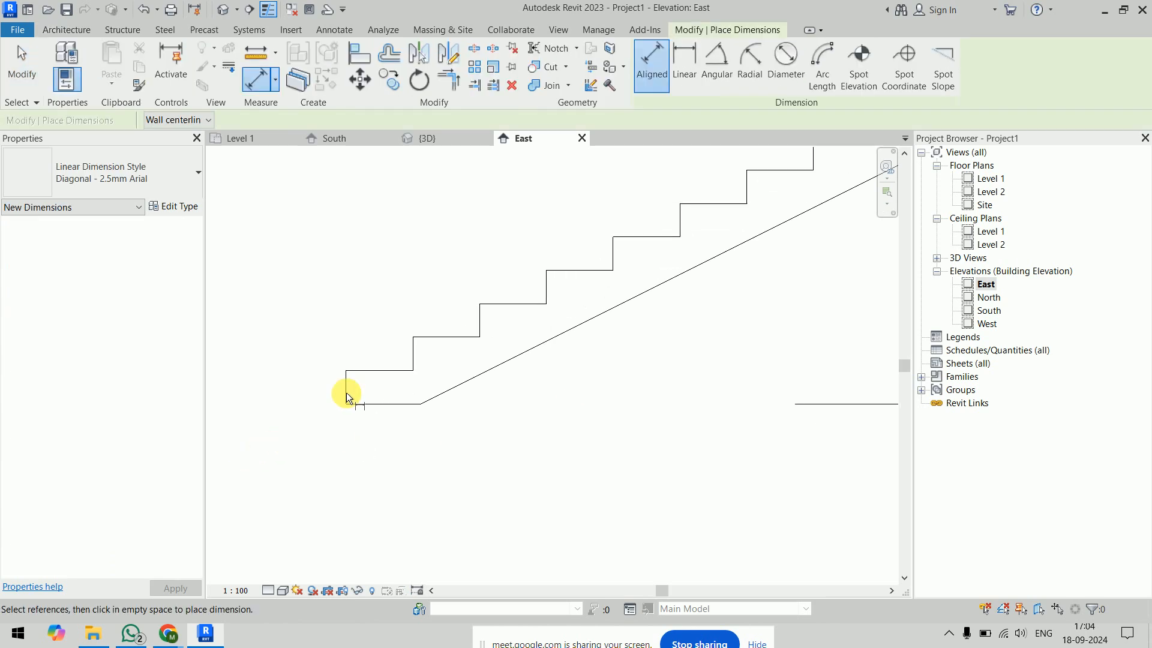
click(368, 370)
click(372, 404)
key(Escape)
scroll(600, 430, down, 7)
middle_drag(651, 441, 463, 449)
scroll(541, 354, up, 1)
scroll(538, 300, up, 1)
scroll(511, 396, down, 2)
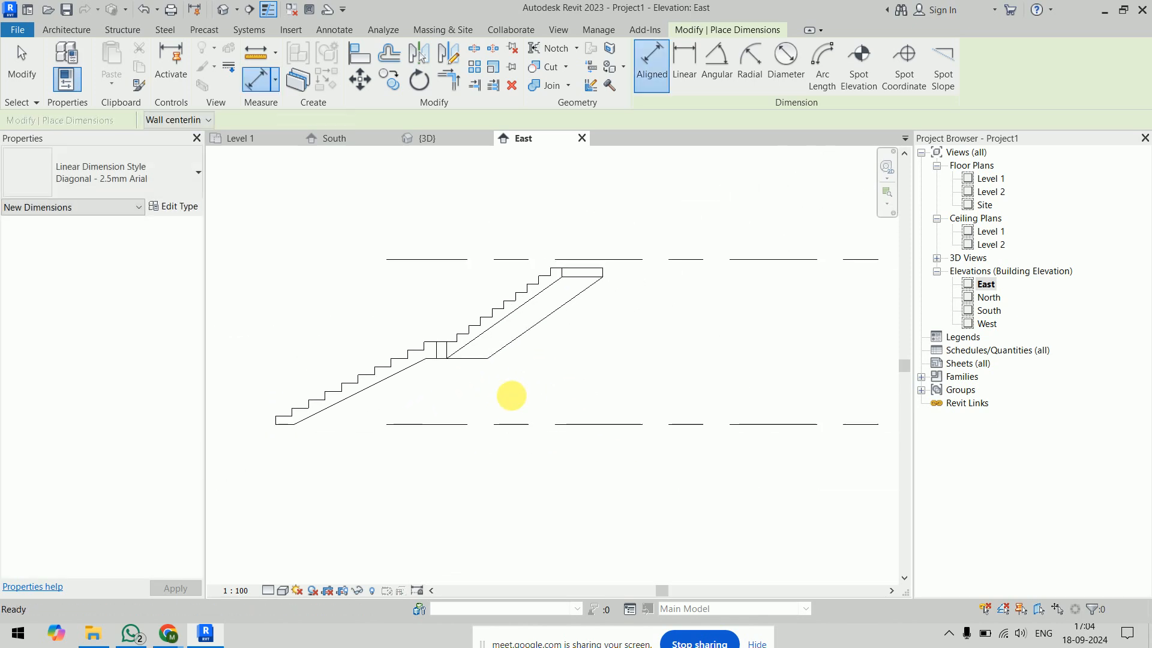
key(Escape)
key(l)
key(l)
scroll(491, 365, up, 3)
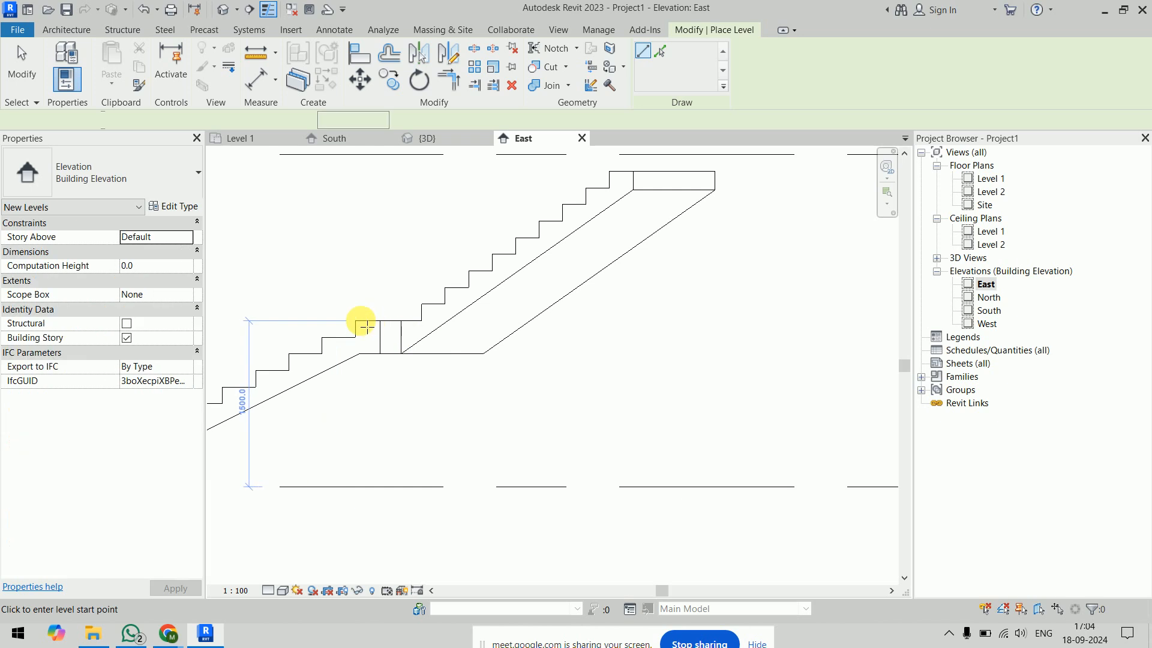
scroll(384, 323, up, 2)
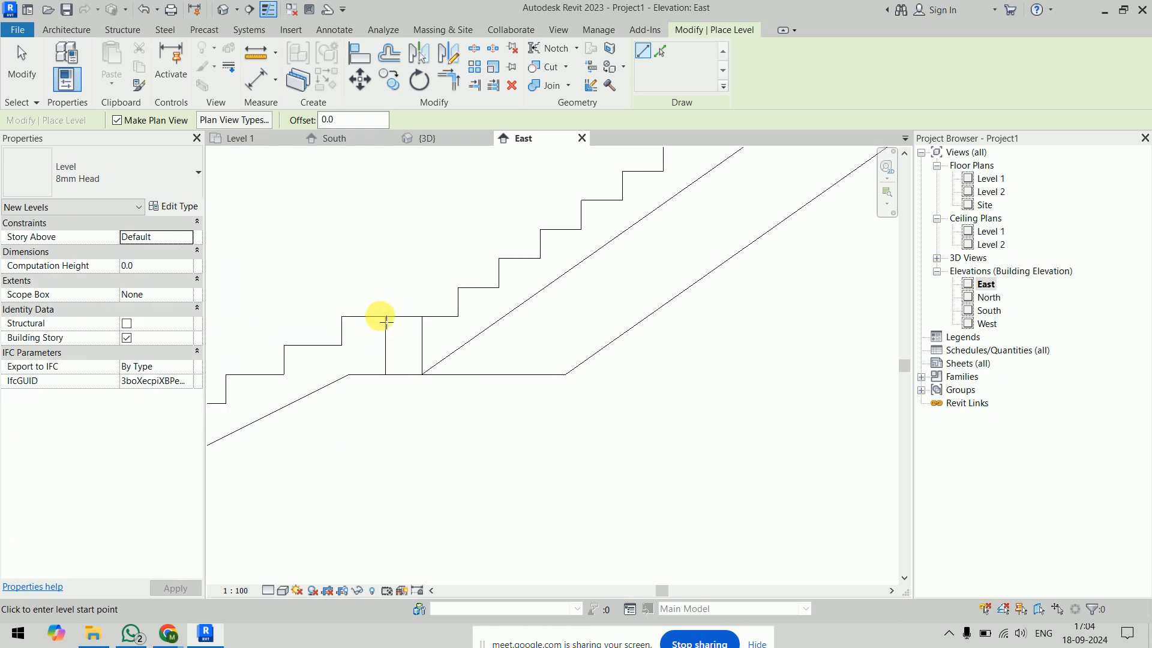
key(Escape)
key(Escape)
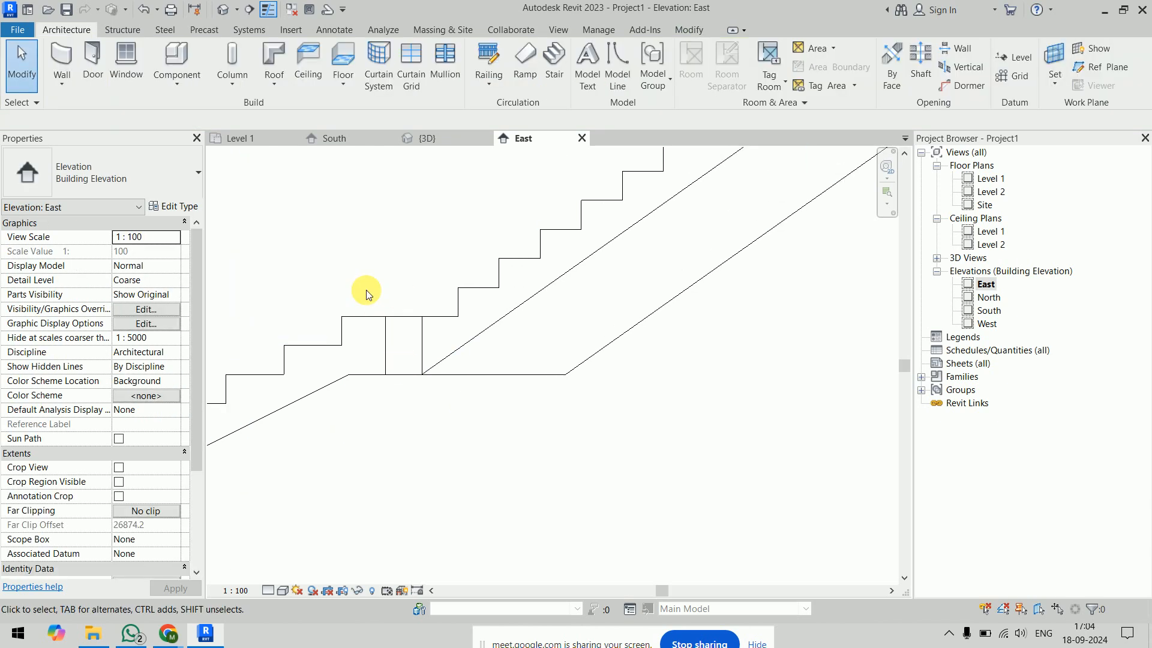
Measure the height from Level 1 to the top of the landing with a temporary aligned dimension.
scroll(405, 386, down, 3)
key(d)
key(i)
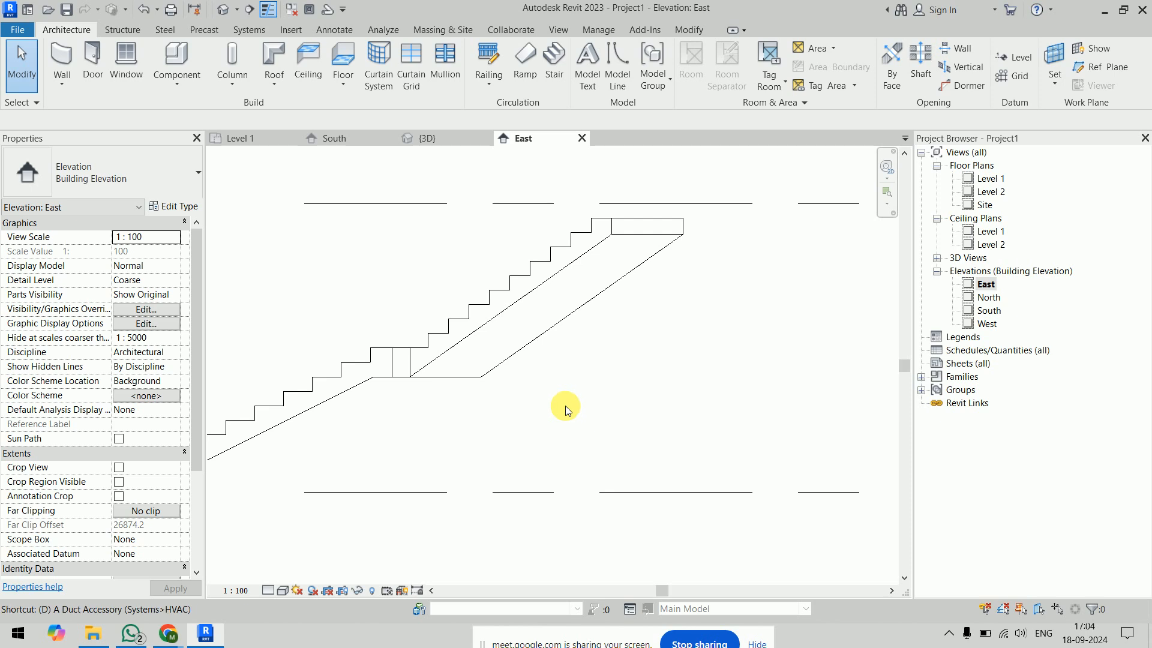
click(457, 487)
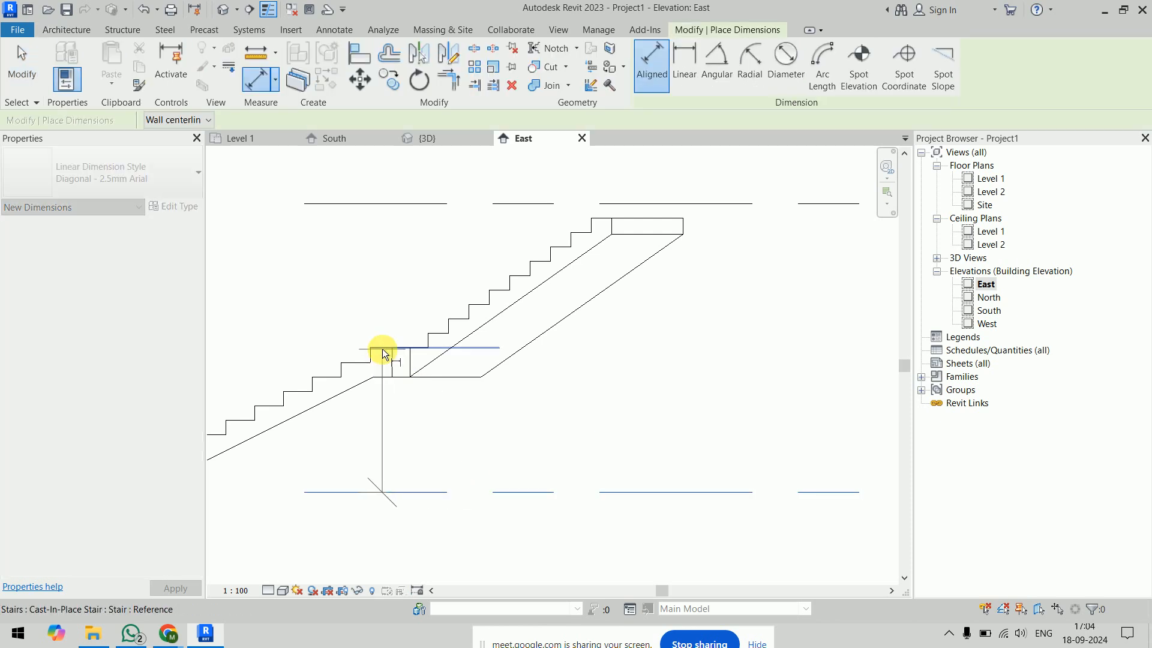
click(383, 348)
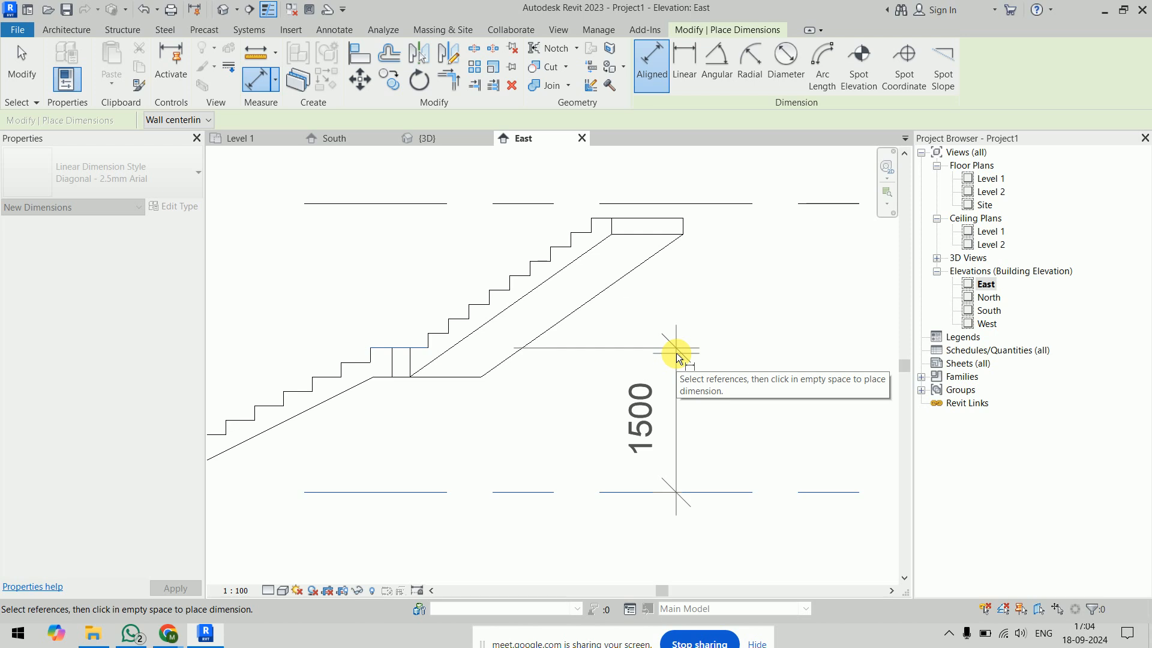
key(Escape)
key(Escape)
scroll(678, 355, down, 5)
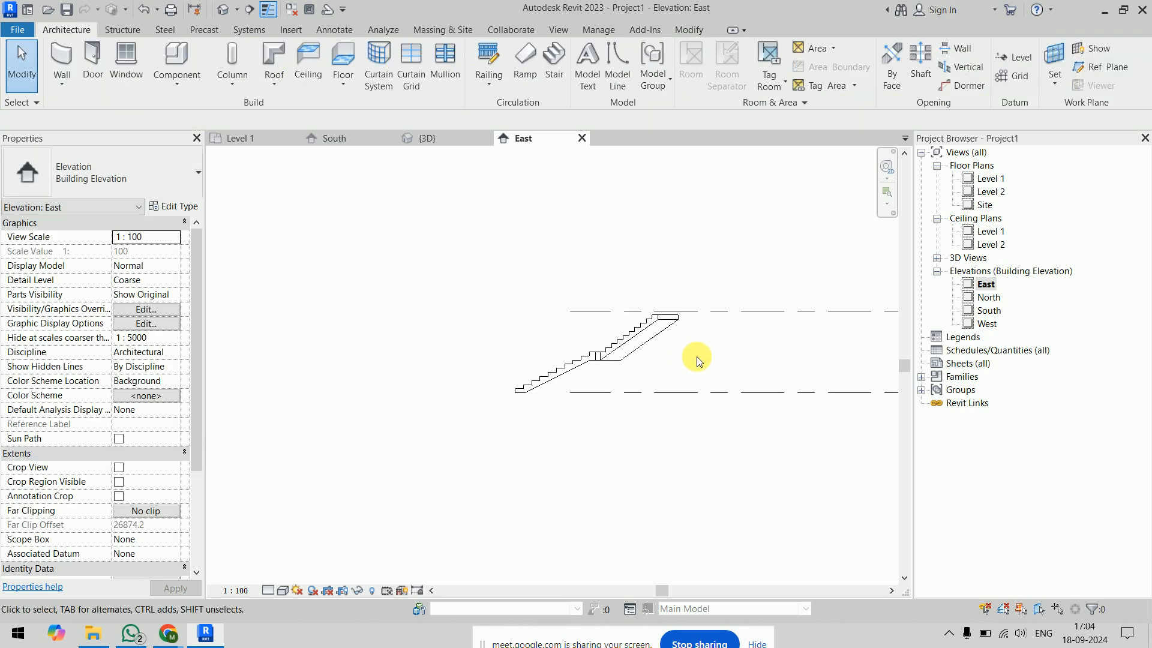
Create a new level offset 1350 mm above Level 1 by picking its line, without making a plan view.
key(l)
key(l)
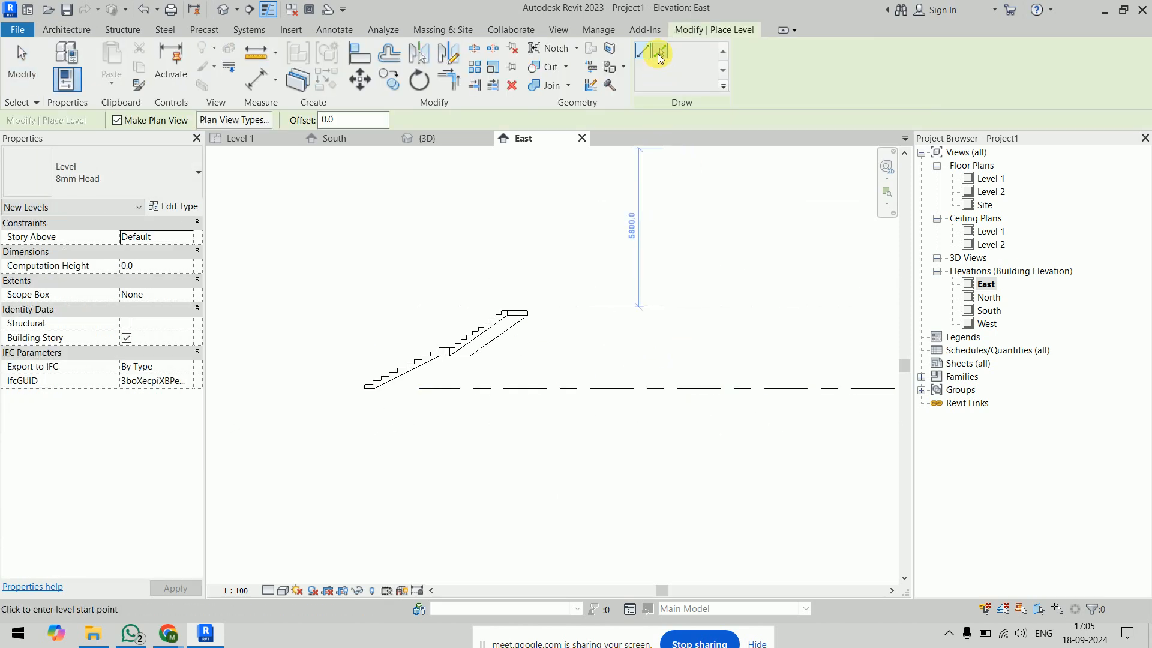
click(327, 120)
drag(319, 123, 256, 124)
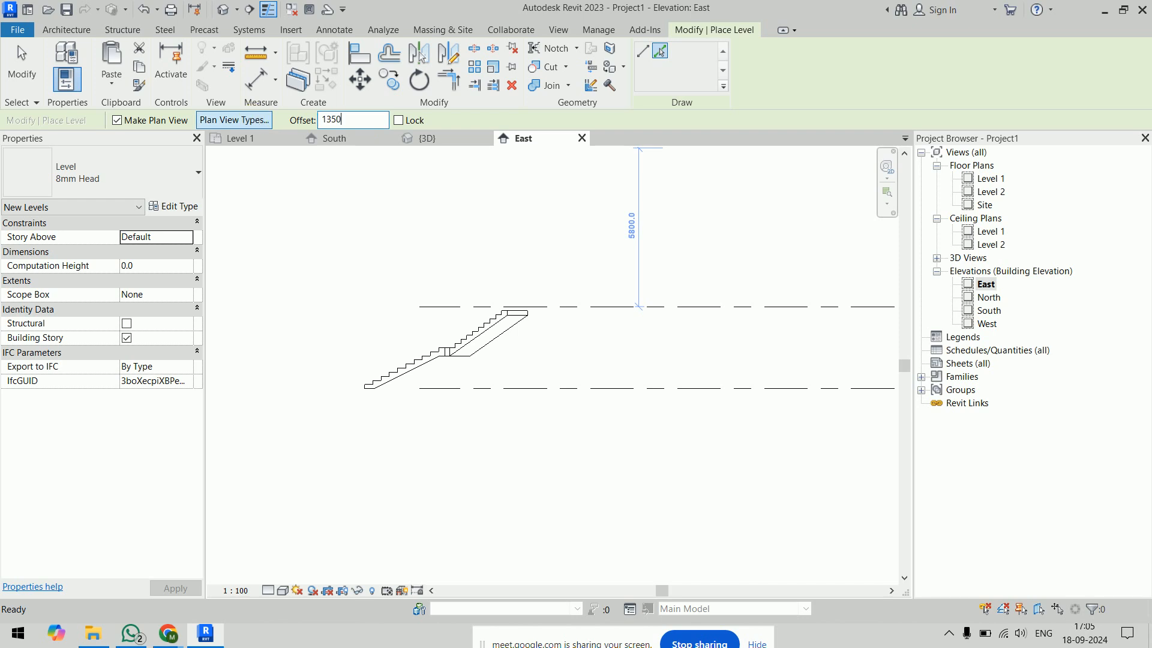
click(128, 119)
click(681, 388)
scroll(628, 524, down, 5)
key(Escape)
key(Escape)
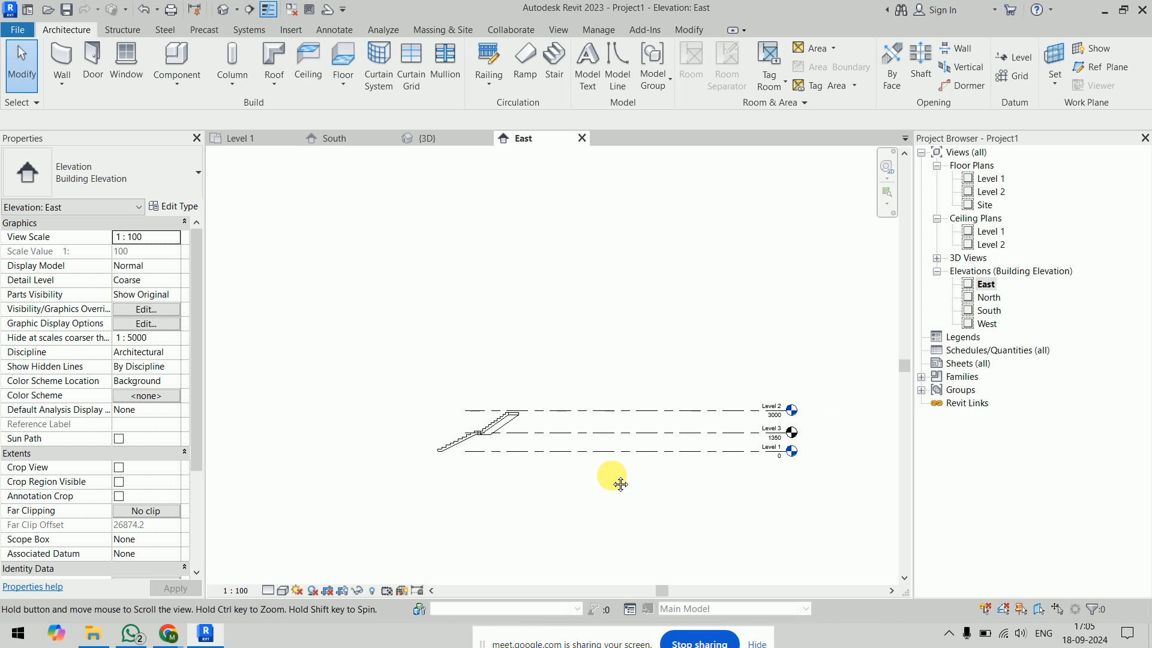
Start a new stair in the Level 1 plan with base level Level 3 and top level Level 2.
click(988, 179)
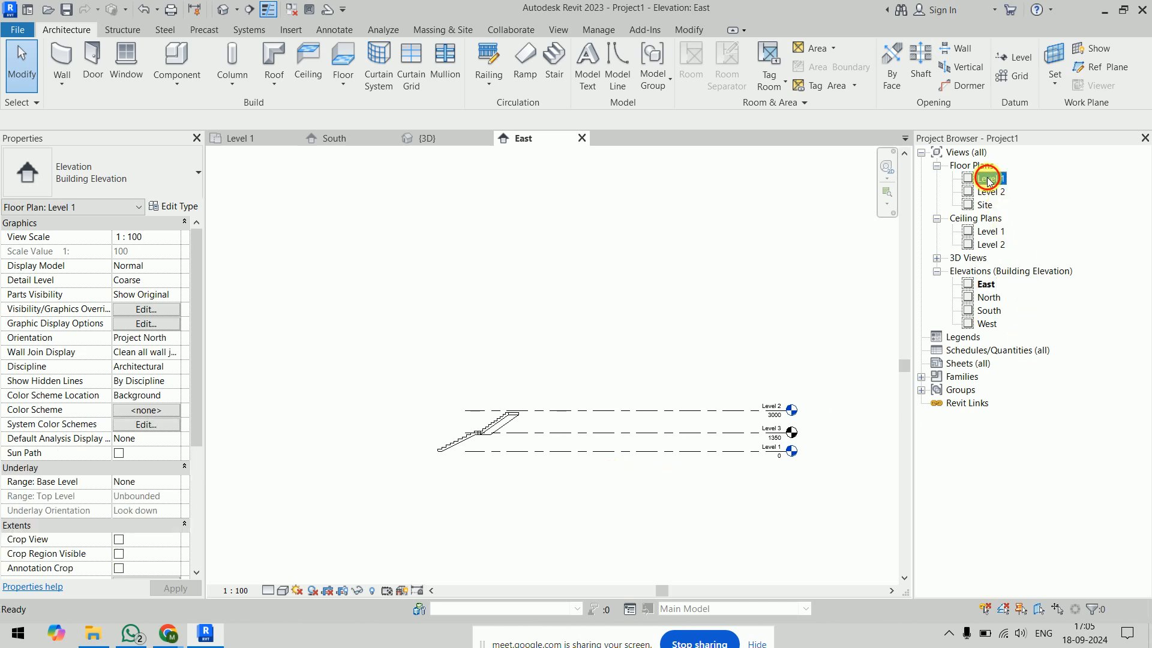
double_click(988, 179)
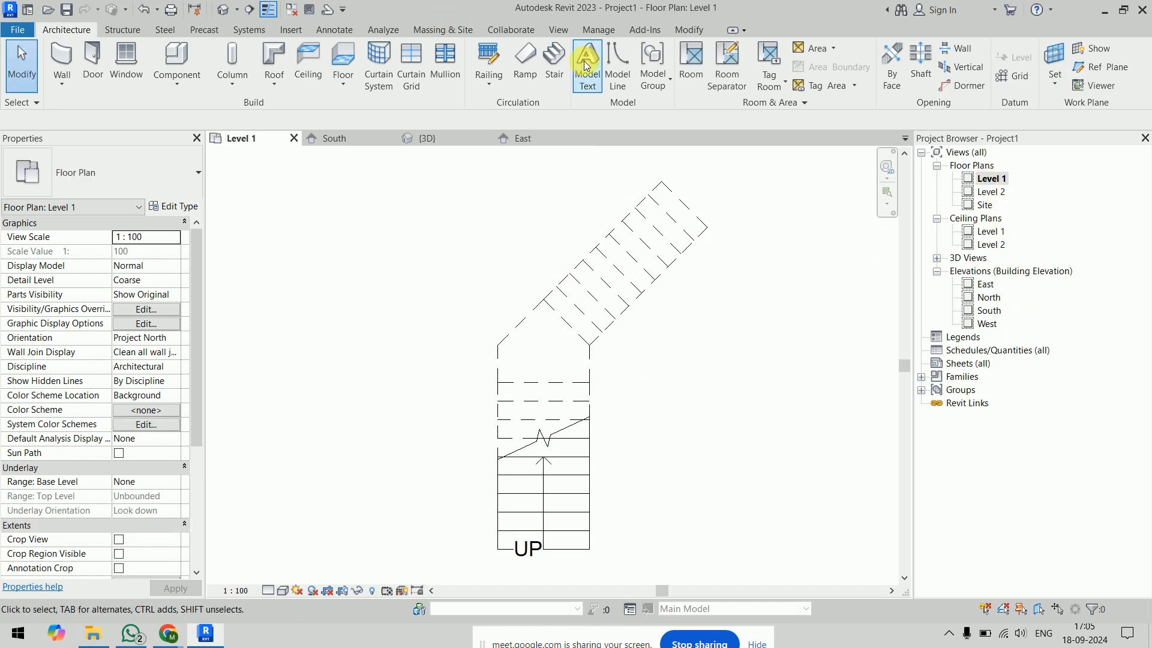
click(553, 65)
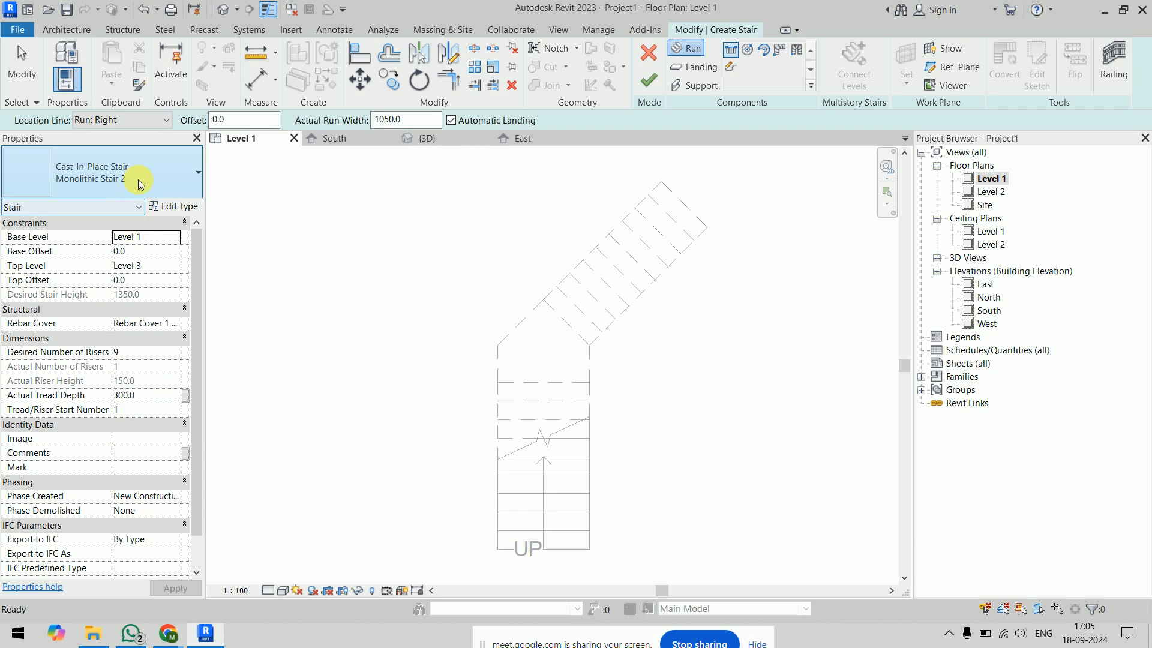
click(174, 237)
click(160, 265)
click(176, 269)
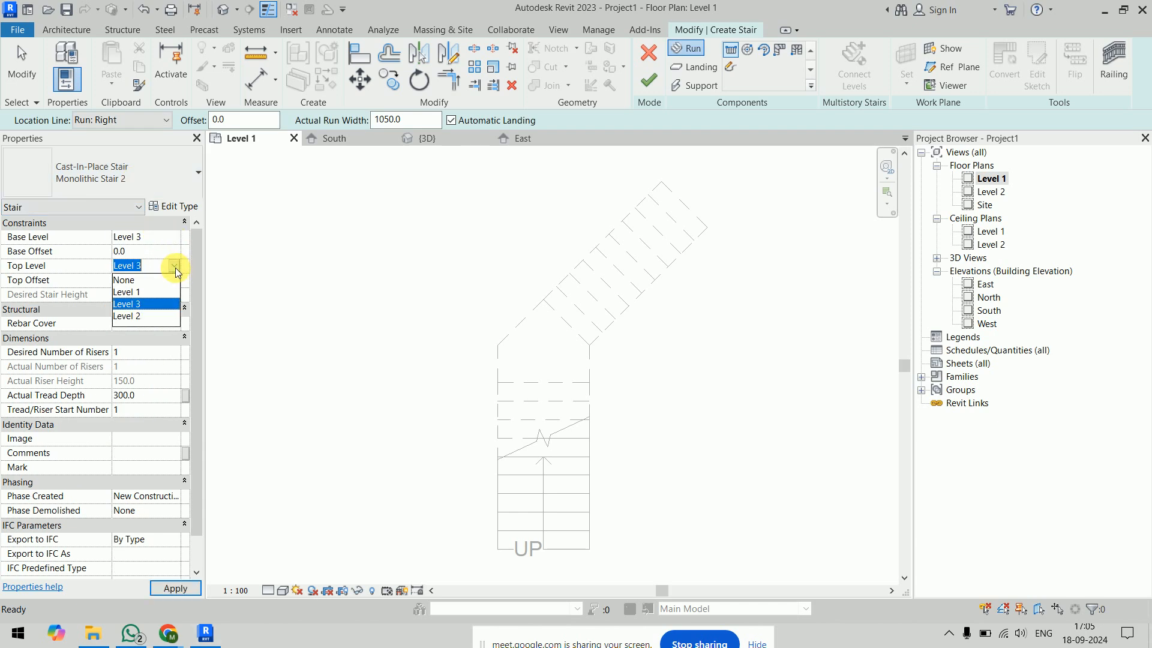
click(165, 317)
Draw the left upper run from the landing's left corner at 135° and 3300 mm long with location line Run: Left, and finish the stair.
click(498, 345)
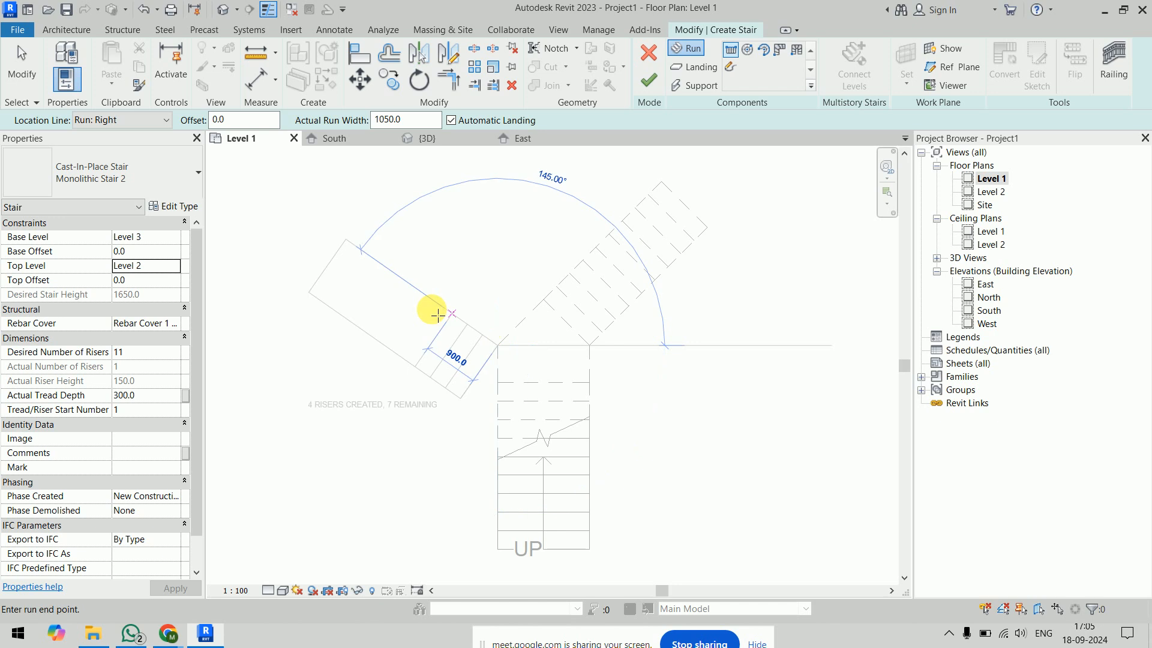
click(131, 121)
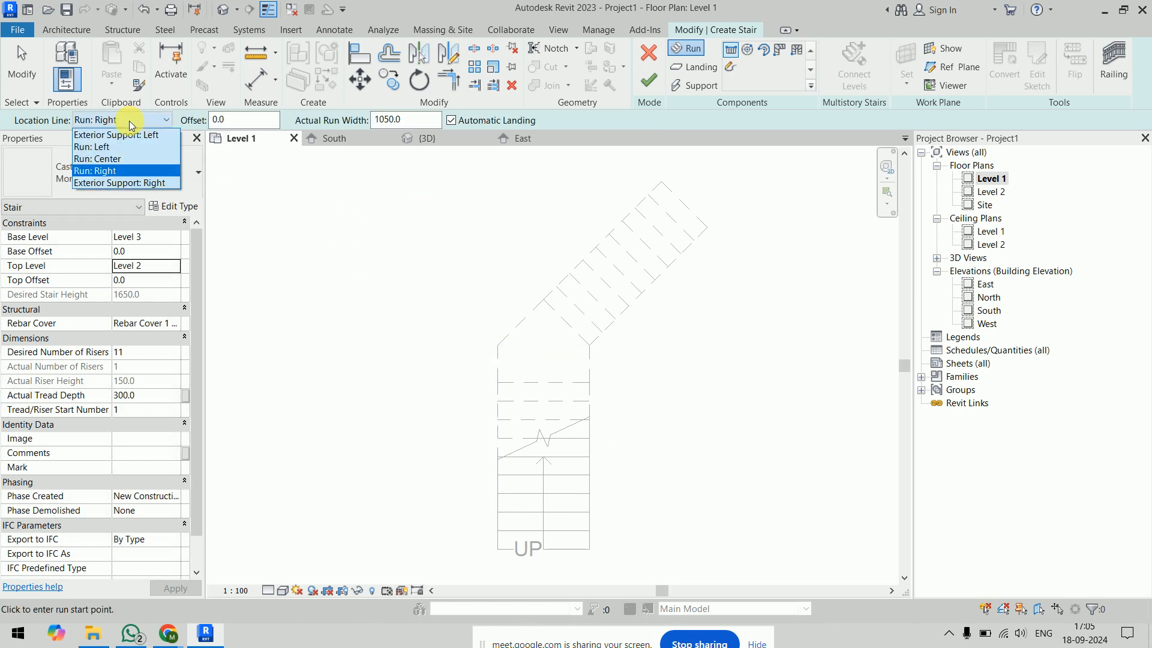
click(129, 147)
click(496, 347)
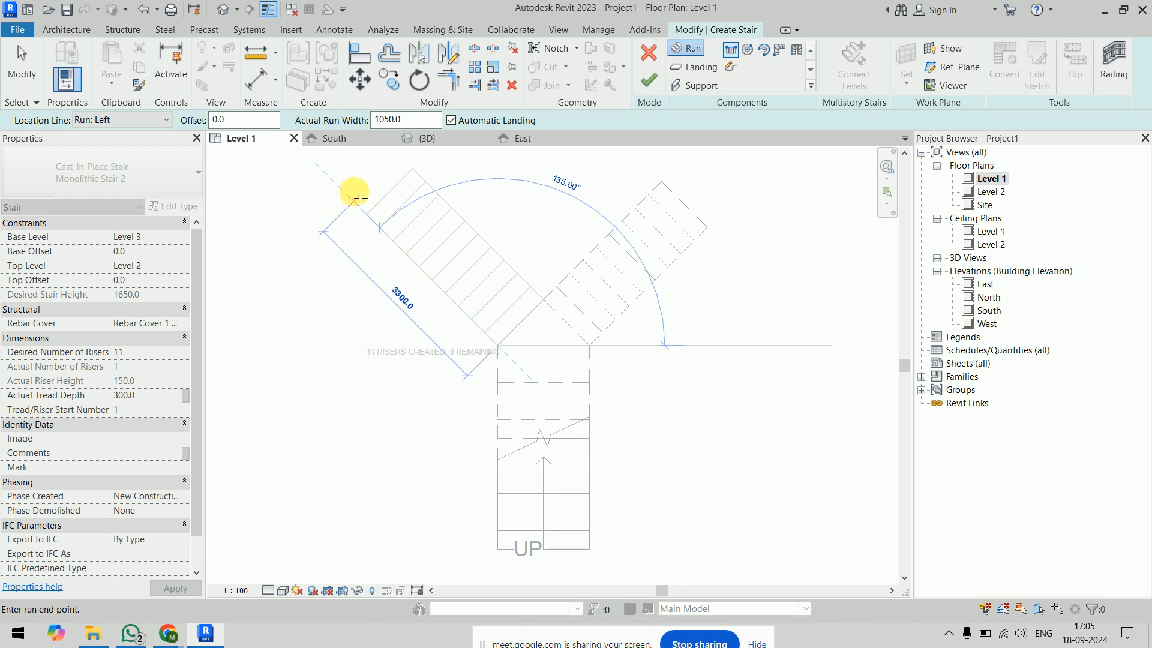
click(359, 197)
click(648, 80)
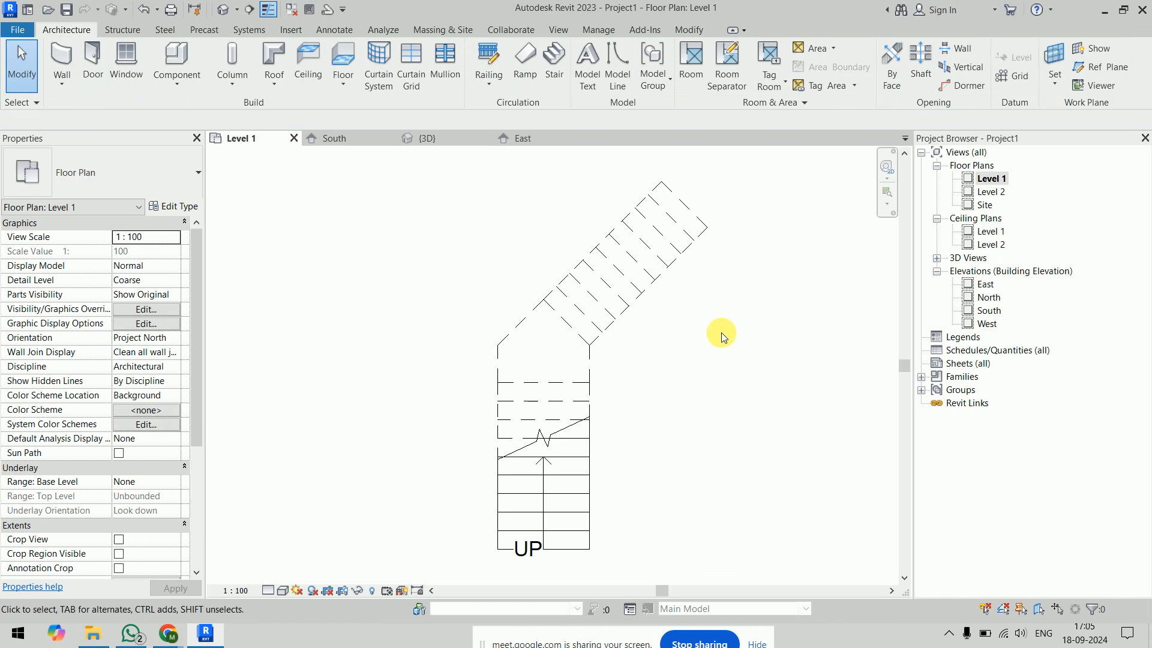
Review the Y-shaped stair in the 3D view and delete all of its parts.
click(442, 144)
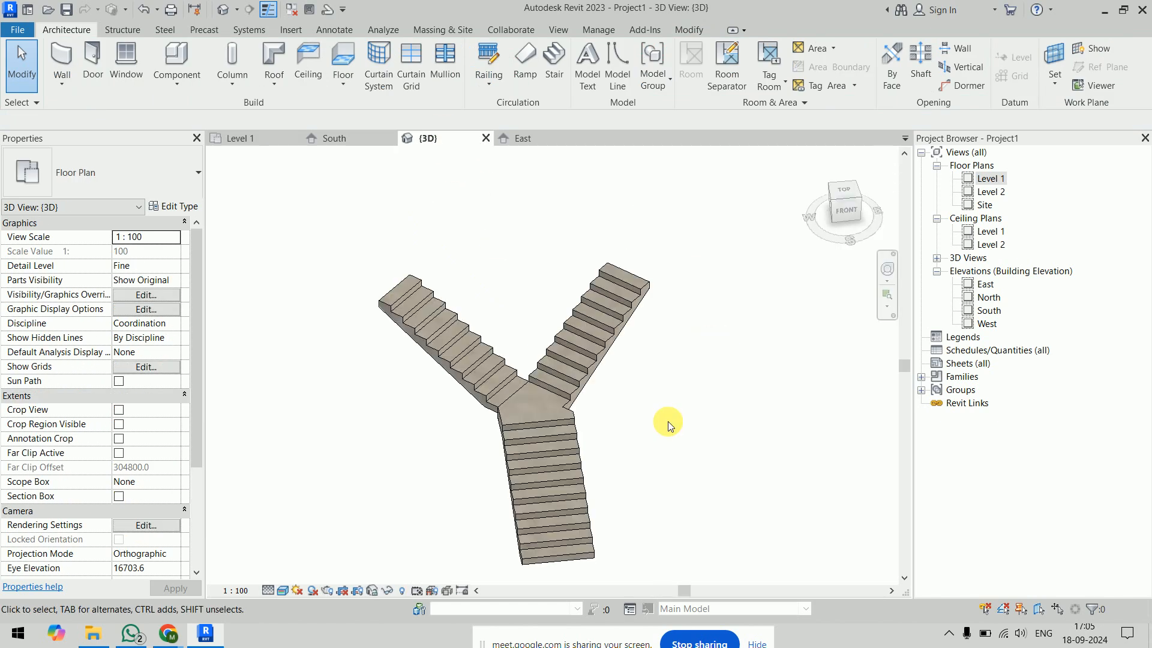
shift+middle_drag(682, 450, 625, 391)
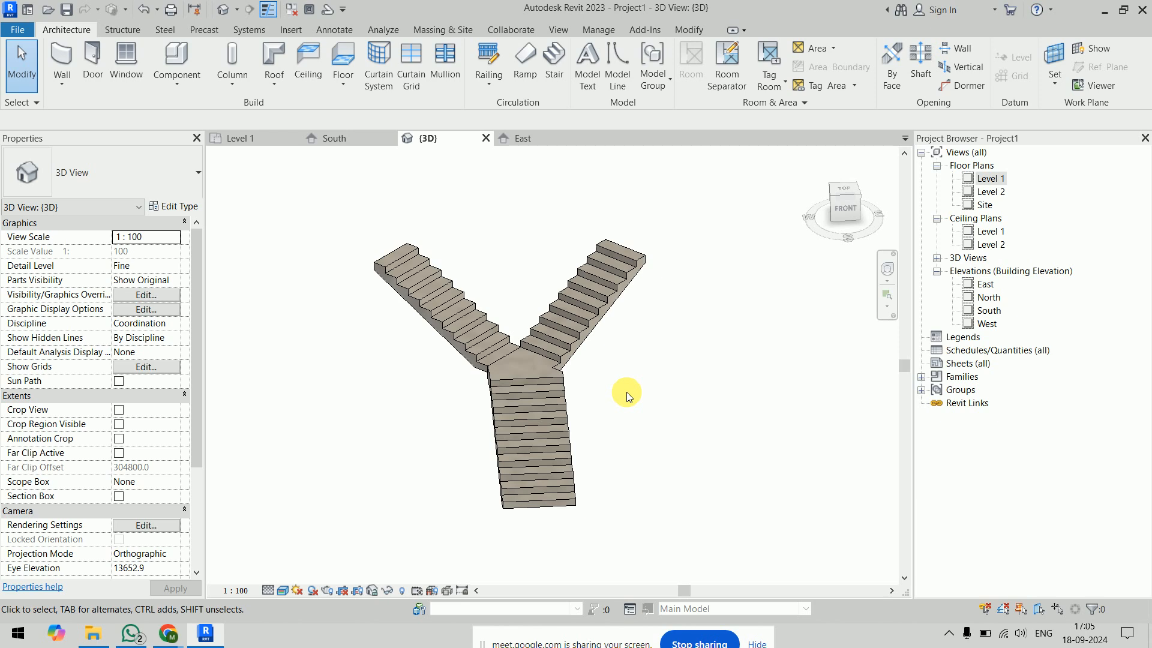
scroll(637, 400, down, 2)
scroll(631, 399, up, 2)
scroll(631, 399, down, 2)
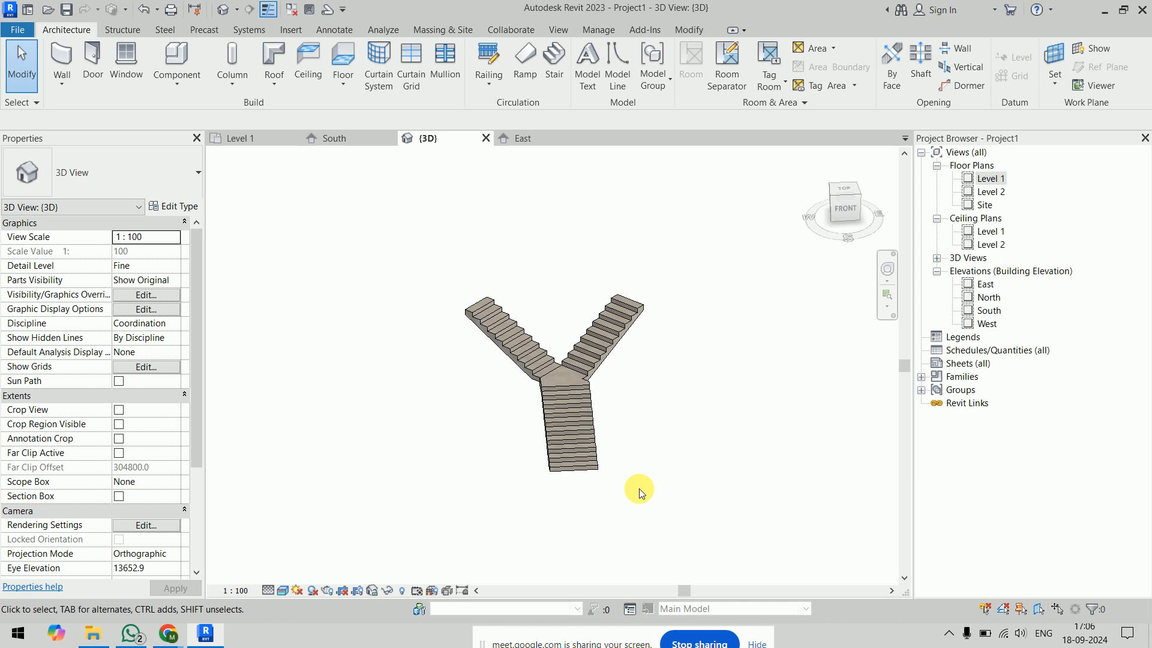
drag(396, 256, 708, 545)
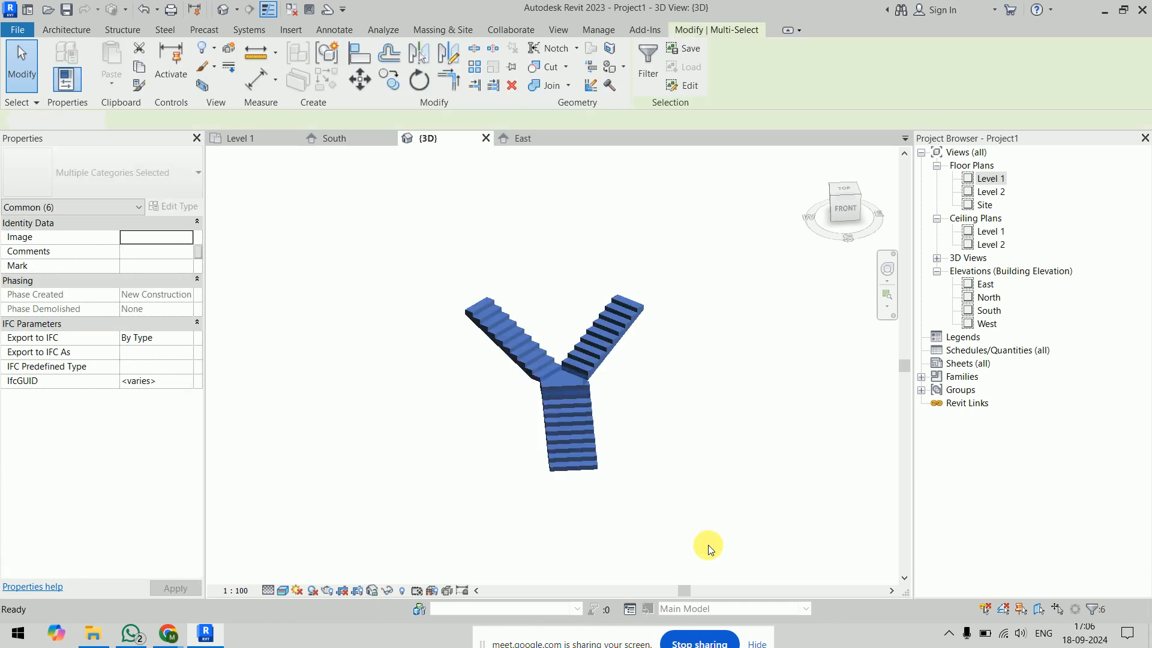
key(Delete)
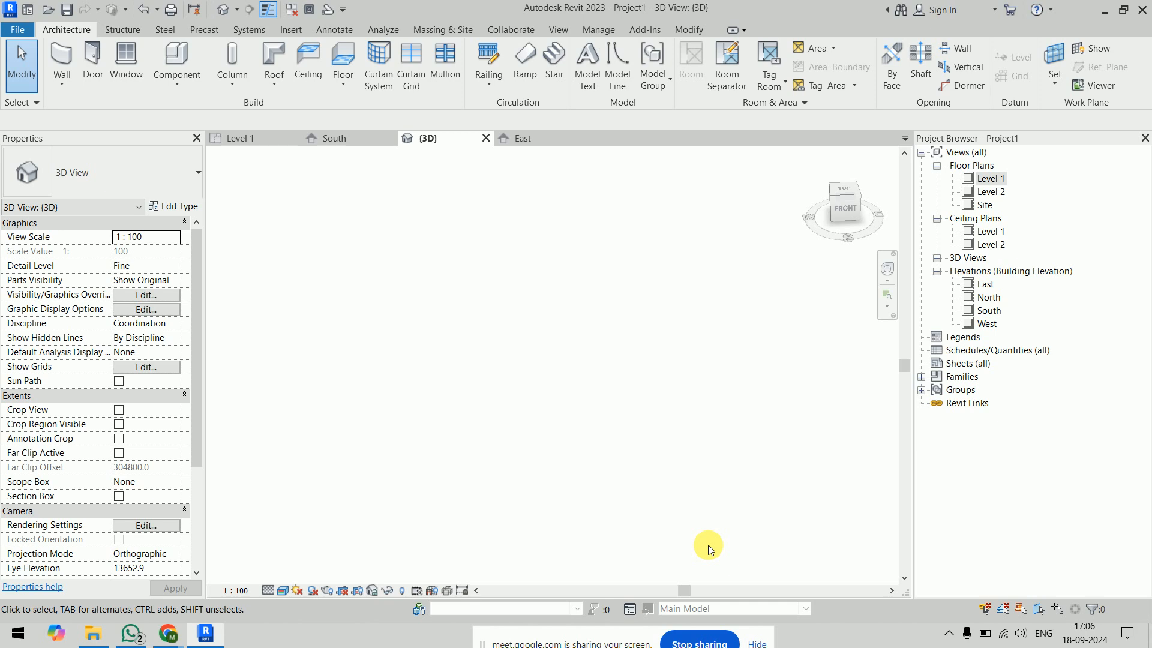
Try a full-step spiral stair with a very small inner radius from Level 1 to Level 3 in the Level 1 plan, and delete it.
double_click(990, 178)
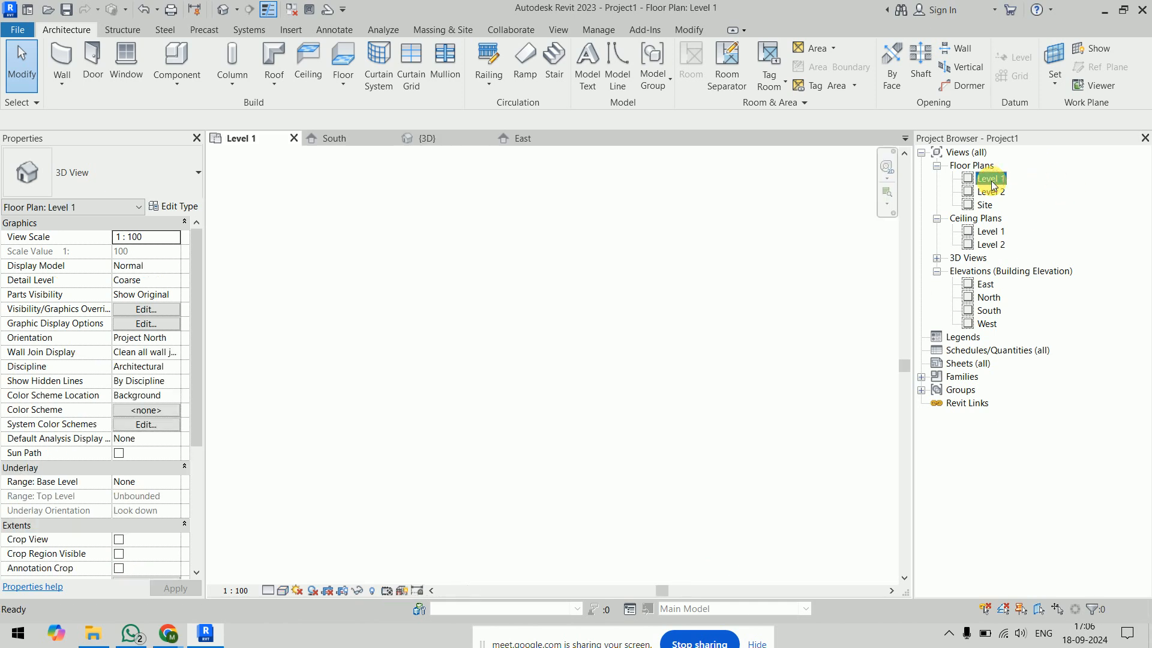
click(554, 63)
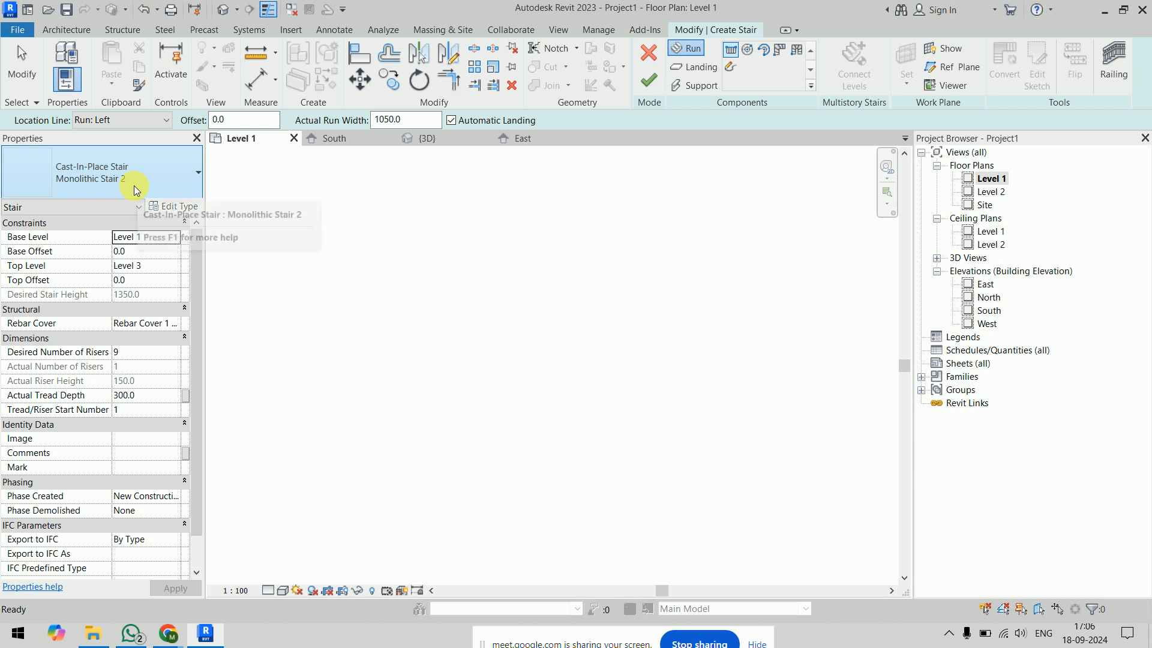
click(134, 186)
click(134, 186)
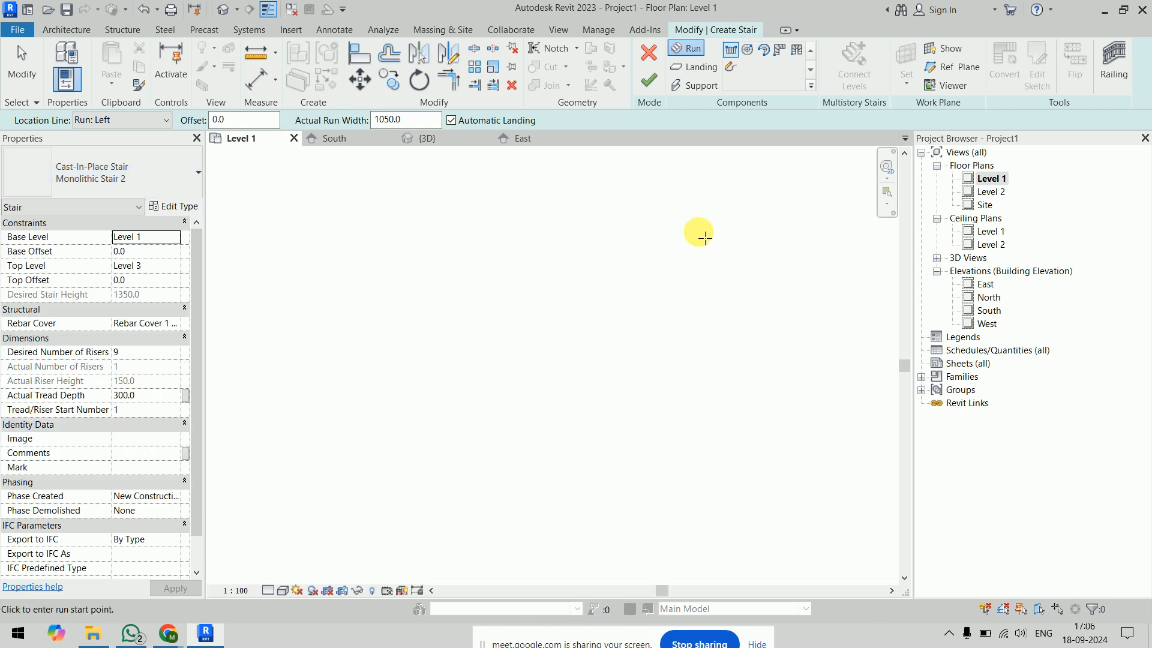
click(748, 52)
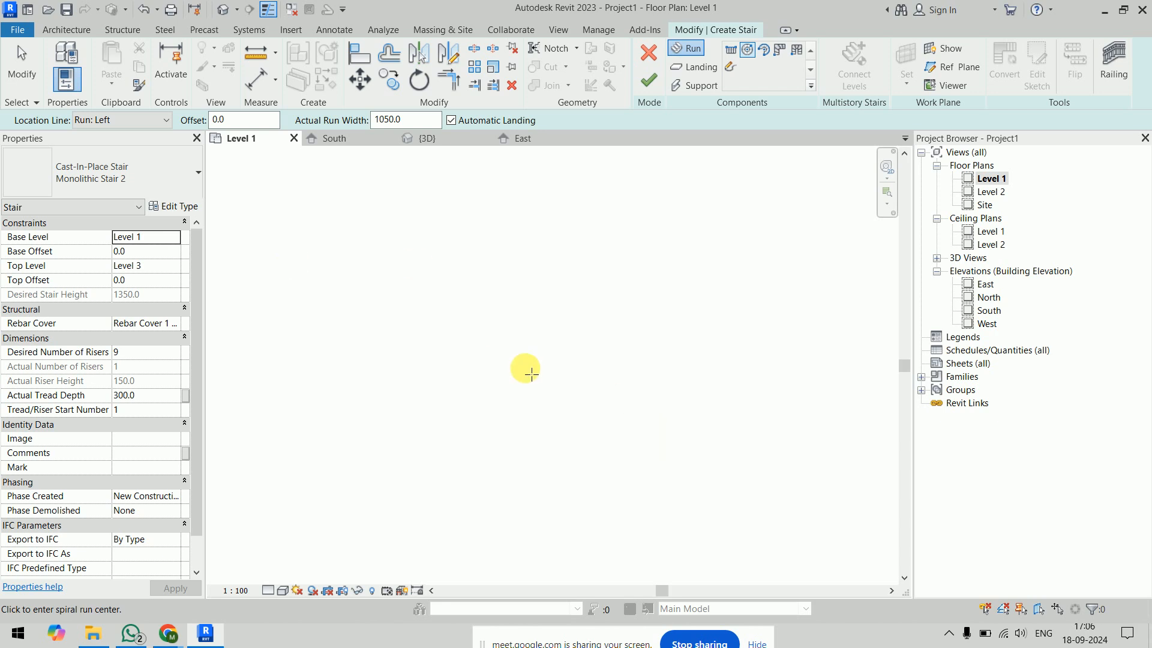
click(525, 363)
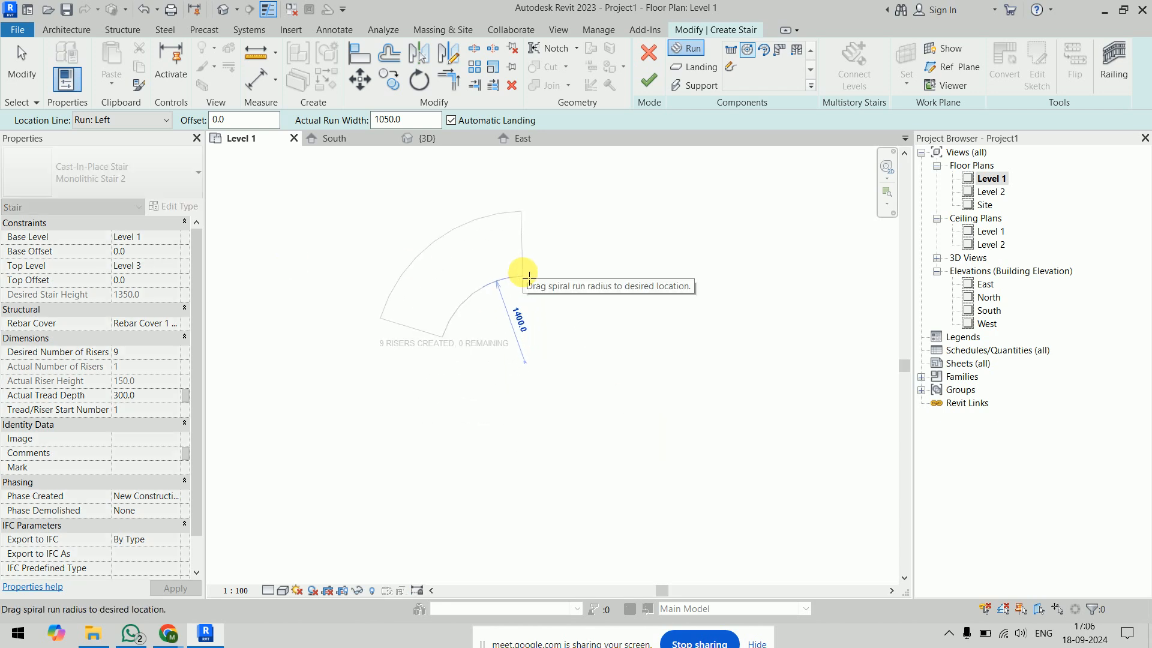
scroll(526, 303, up, 3)
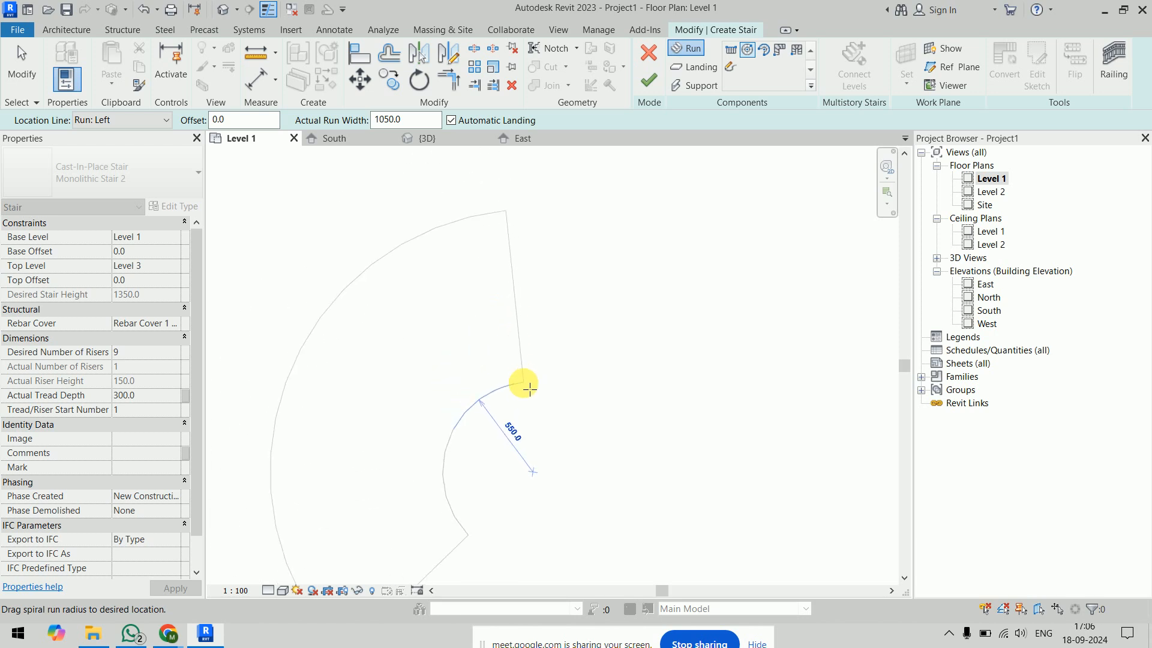
scroll(530, 423, up, 3)
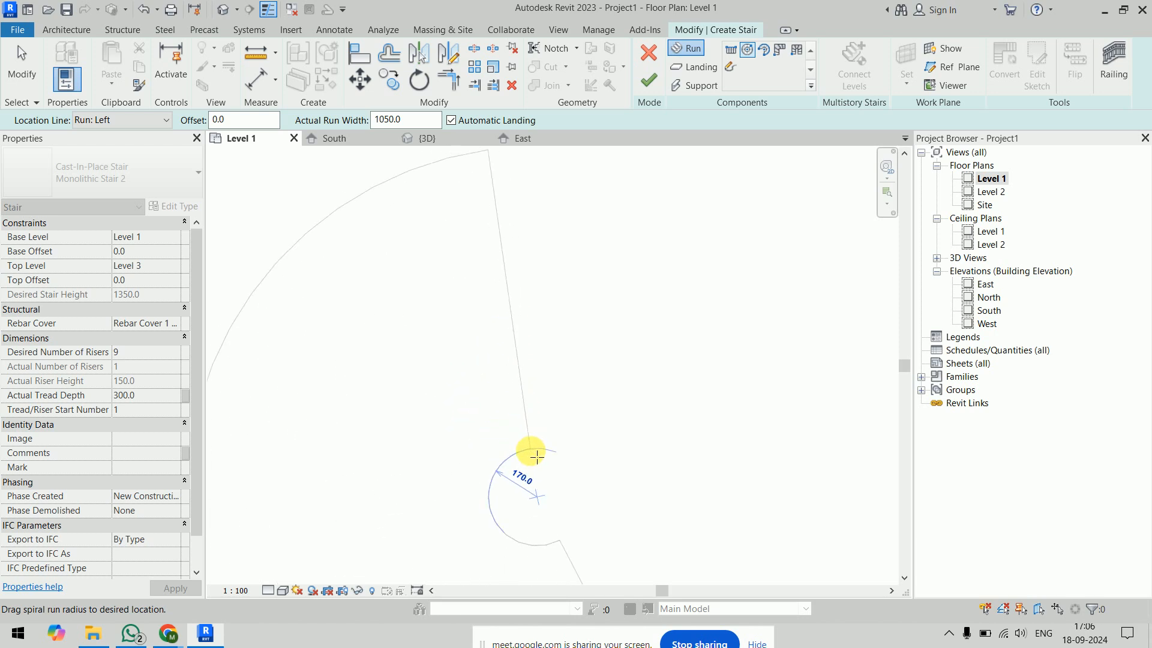
scroll(536, 474, up, 3)
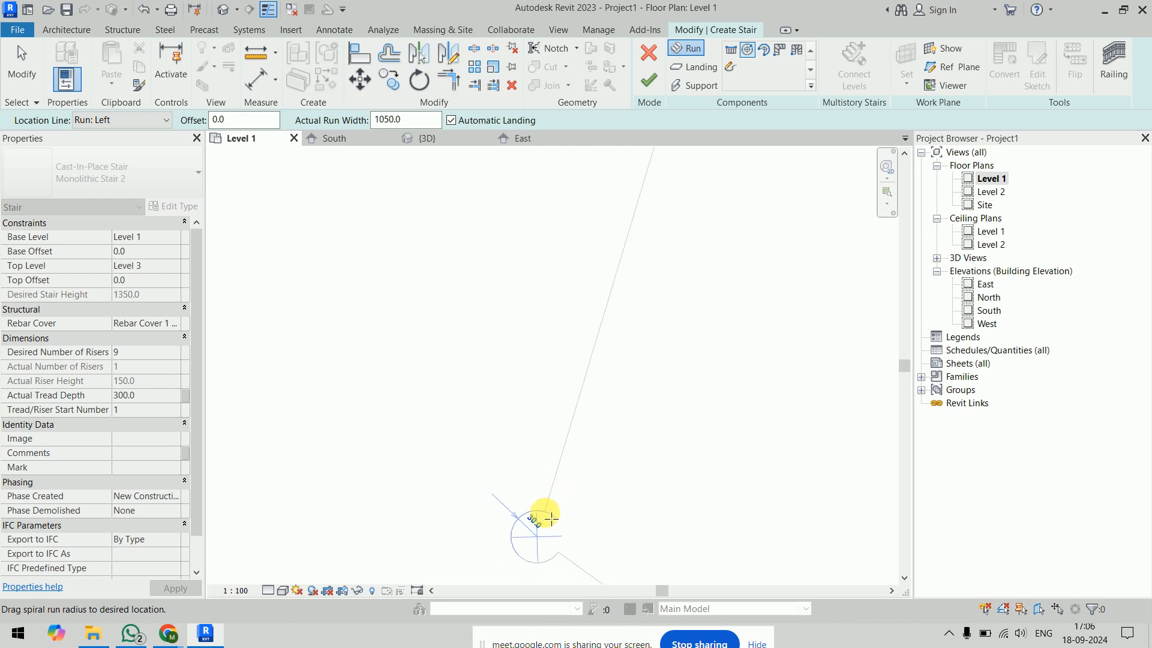
click(550, 526)
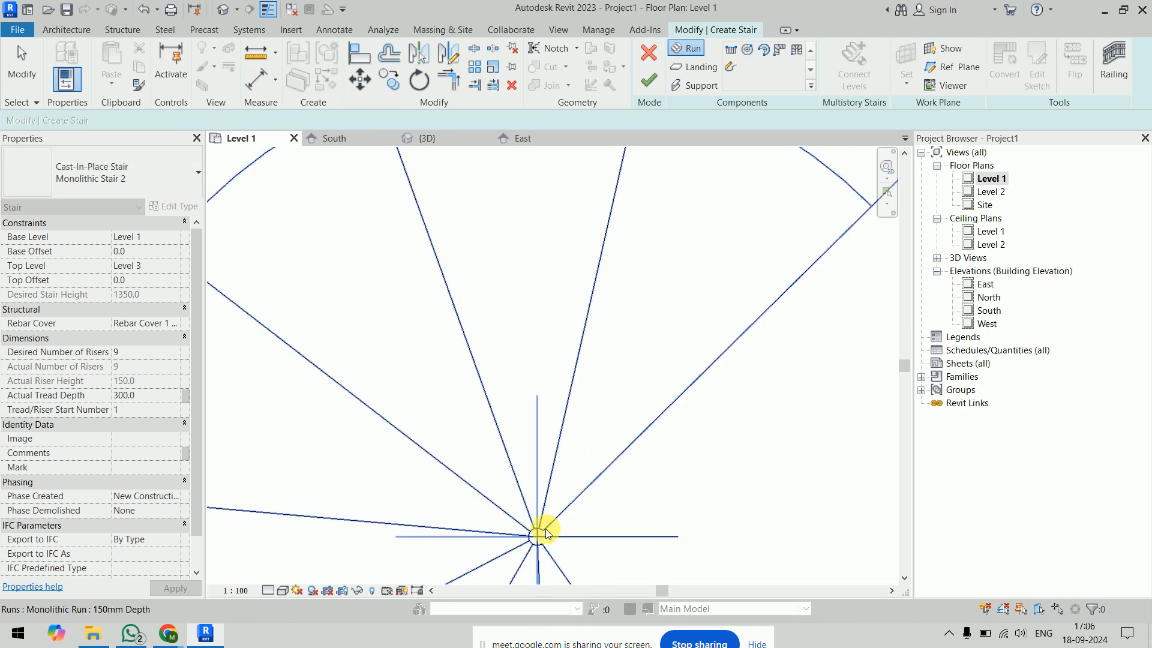
scroll(602, 329, down, 3)
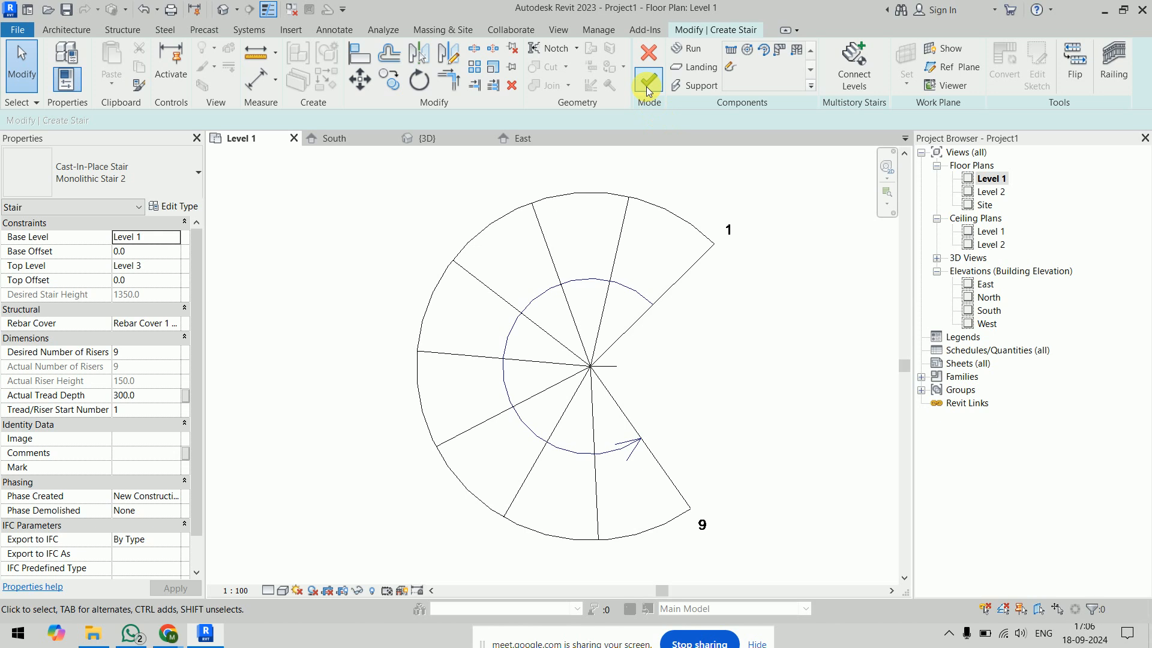
click(648, 84)
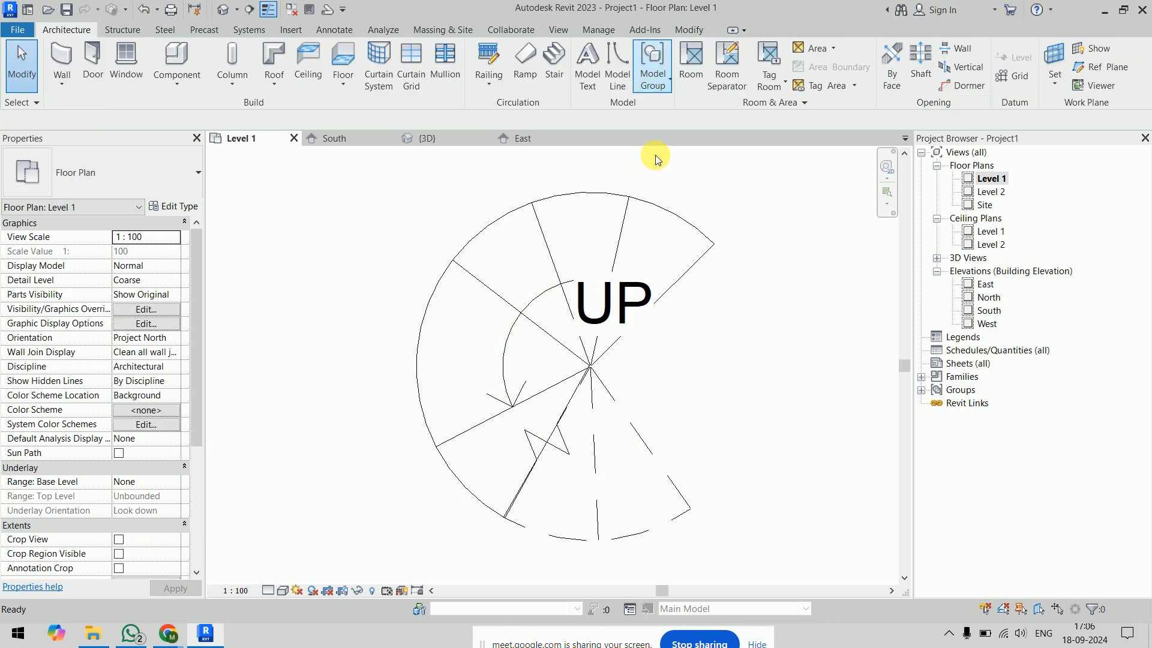
click(721, 243)
key(Delete)
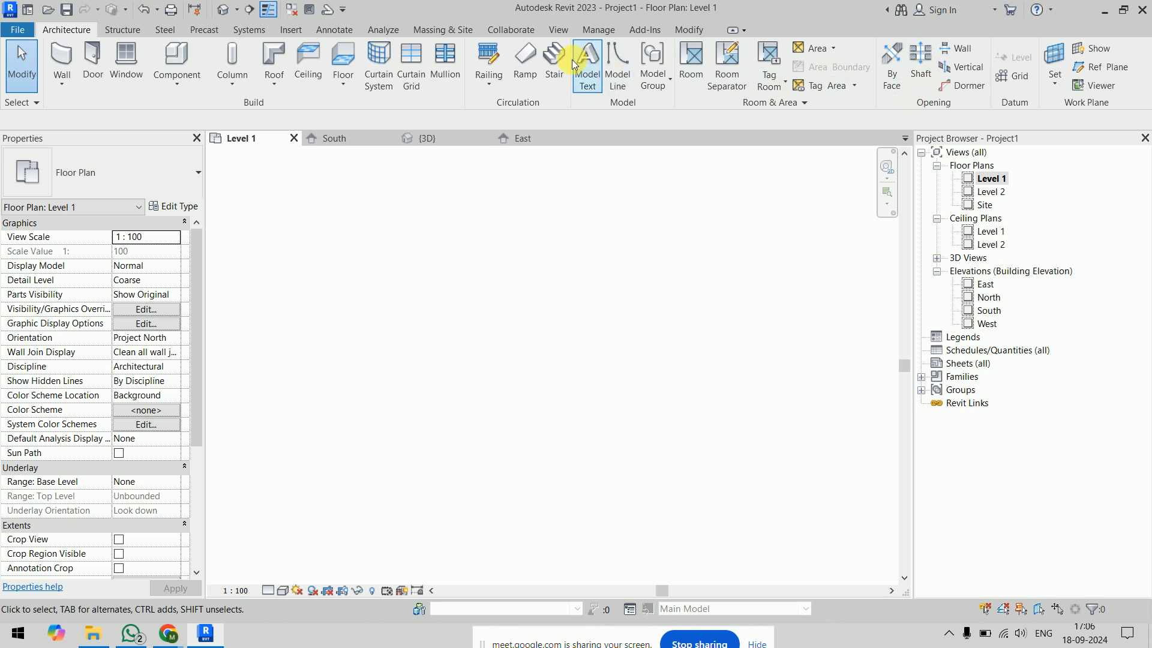
Start a new stair in the Level 1 plan with base level Level 1 and top level Level 2.
click(553, 63)
click(171, 270)
click(173, 265)
click(153, 309)
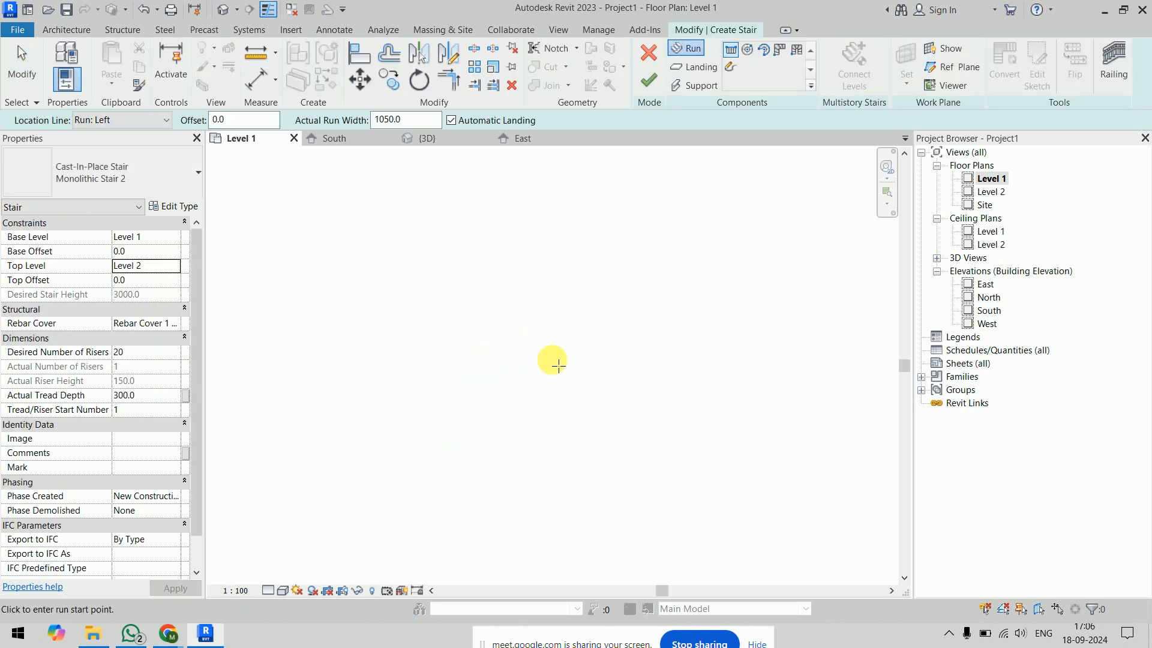
click(552, 359)
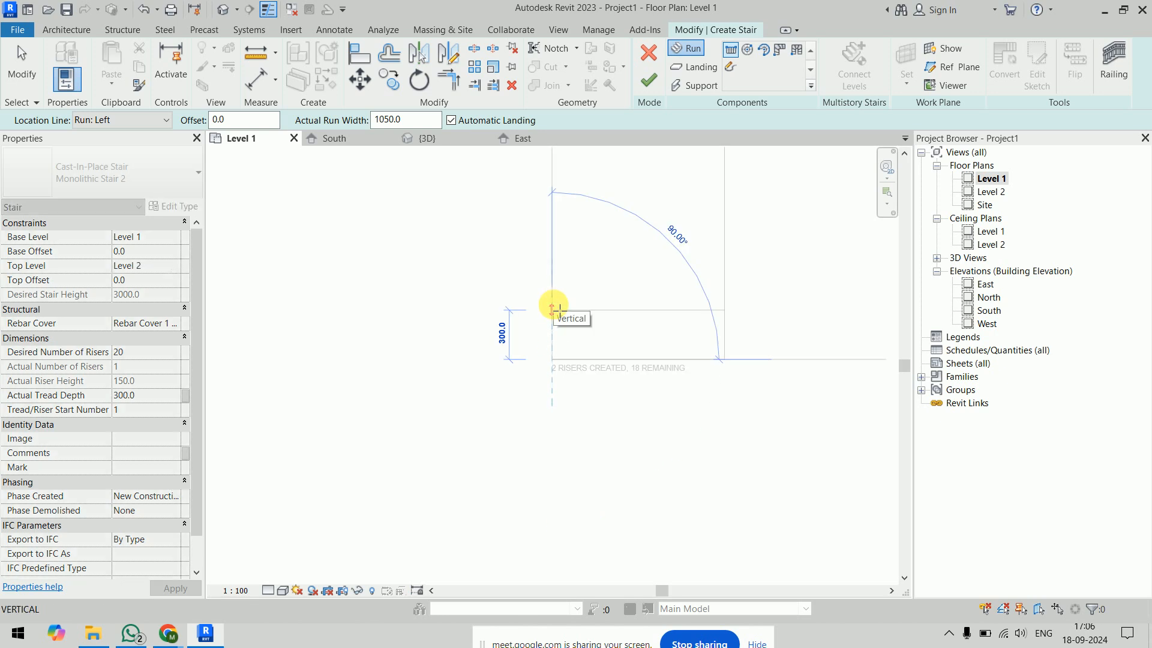
key(Escape)
Draw a full-step spiral run with a radius of about 350 mm, finish the stair and inspect it in the 3D view.
click(746, 49)
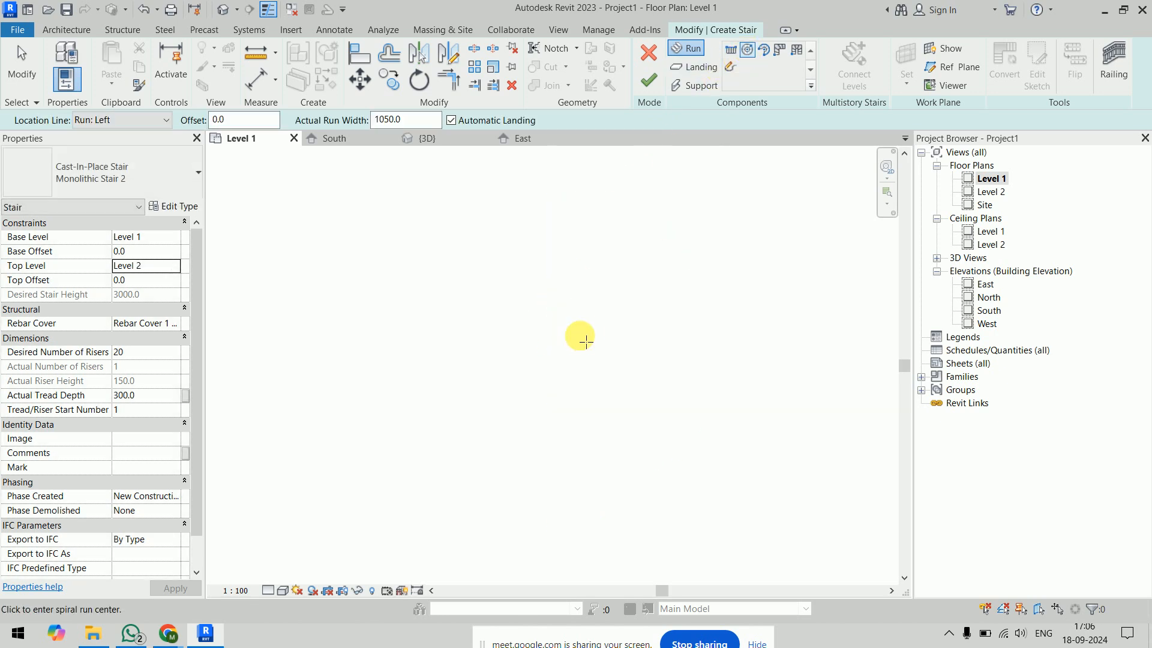
click(577, 338)
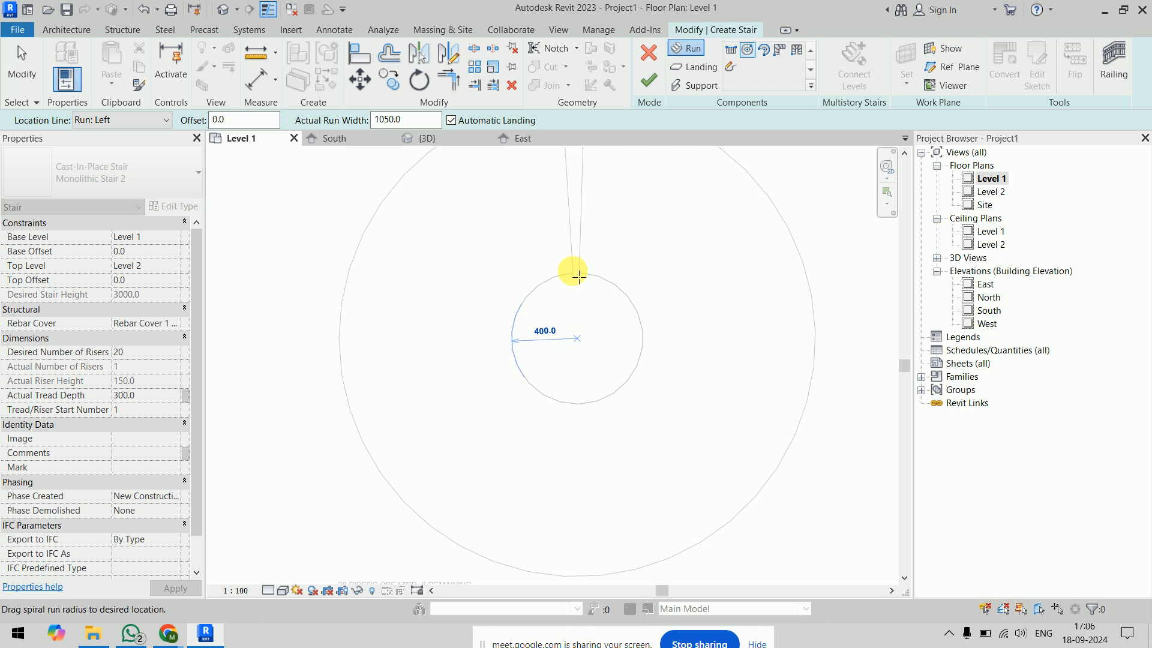
scroll(576, 269, up, 1)
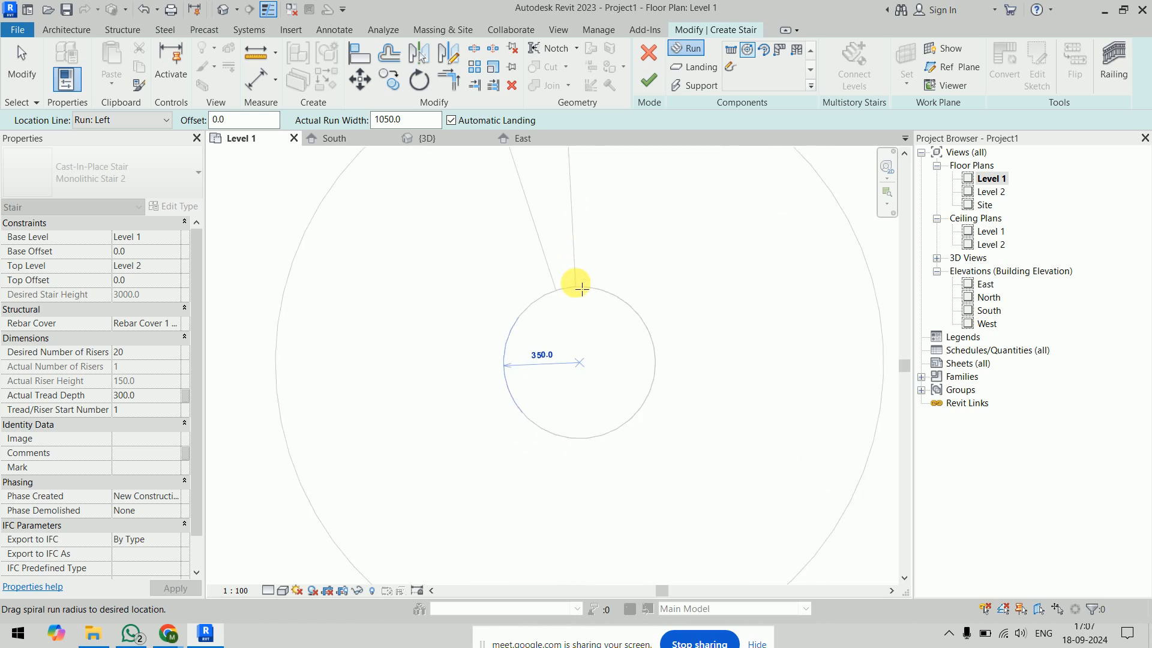
click(580, 285)
click(649, 80)
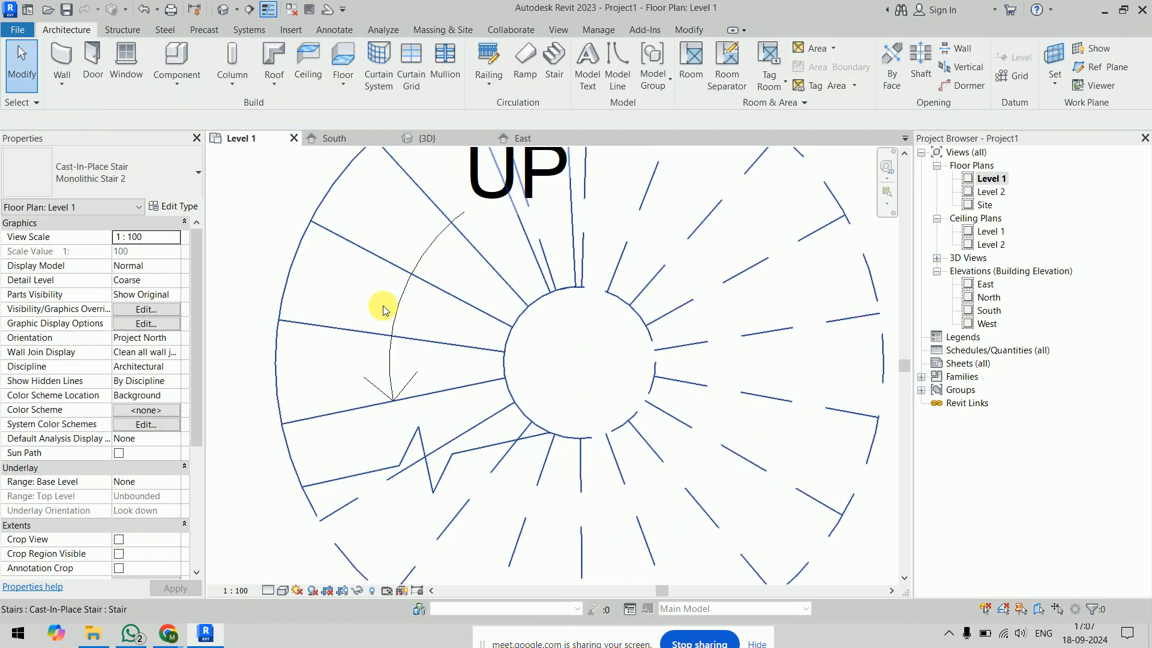
click(446, 141)
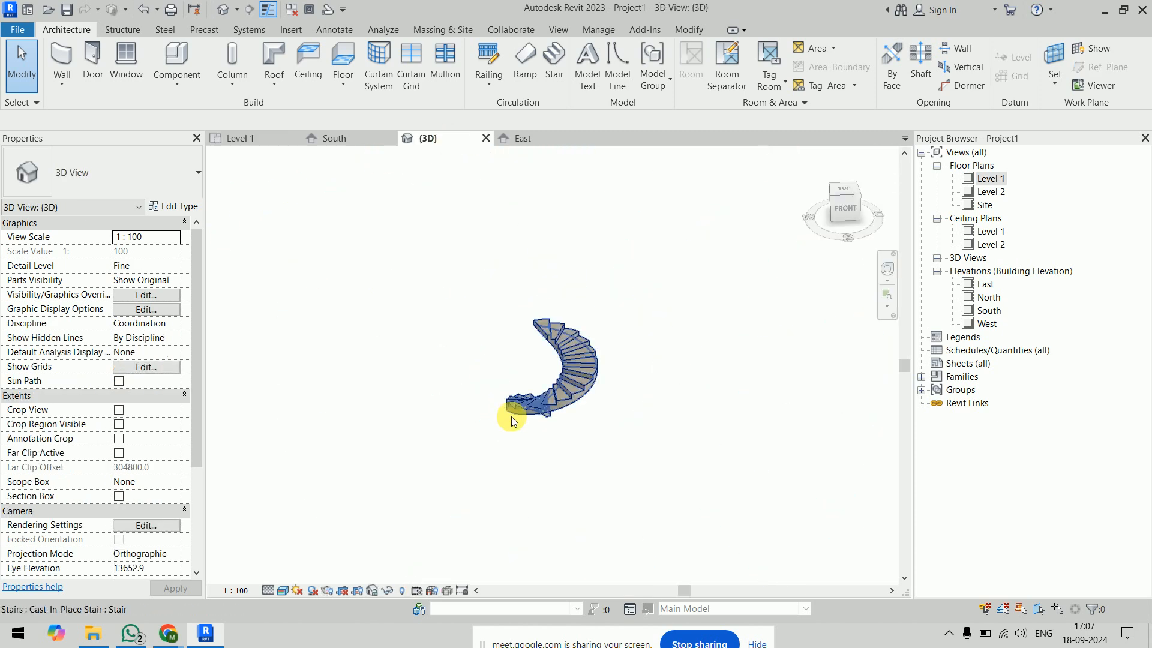
shift+middle_drag(538, 466, 625, 424)
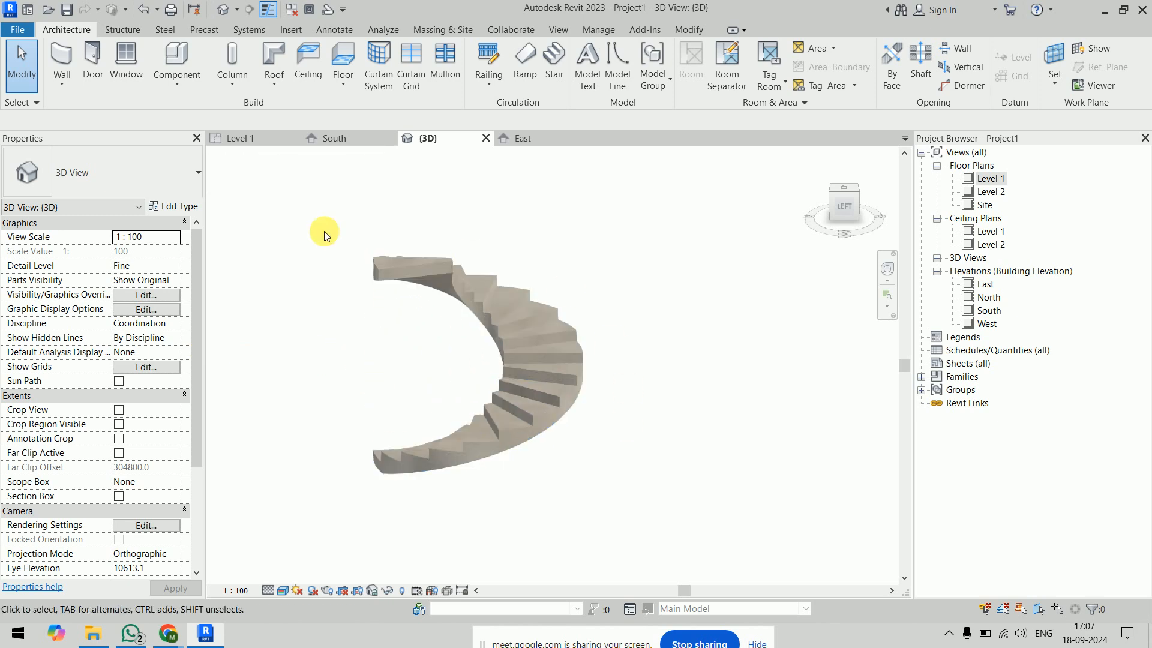
Start a center-ends spiral stair beside the existing spiral in the Level 1 plan, with base level Level 1 and top level Level 2.
double_click(973, 180)
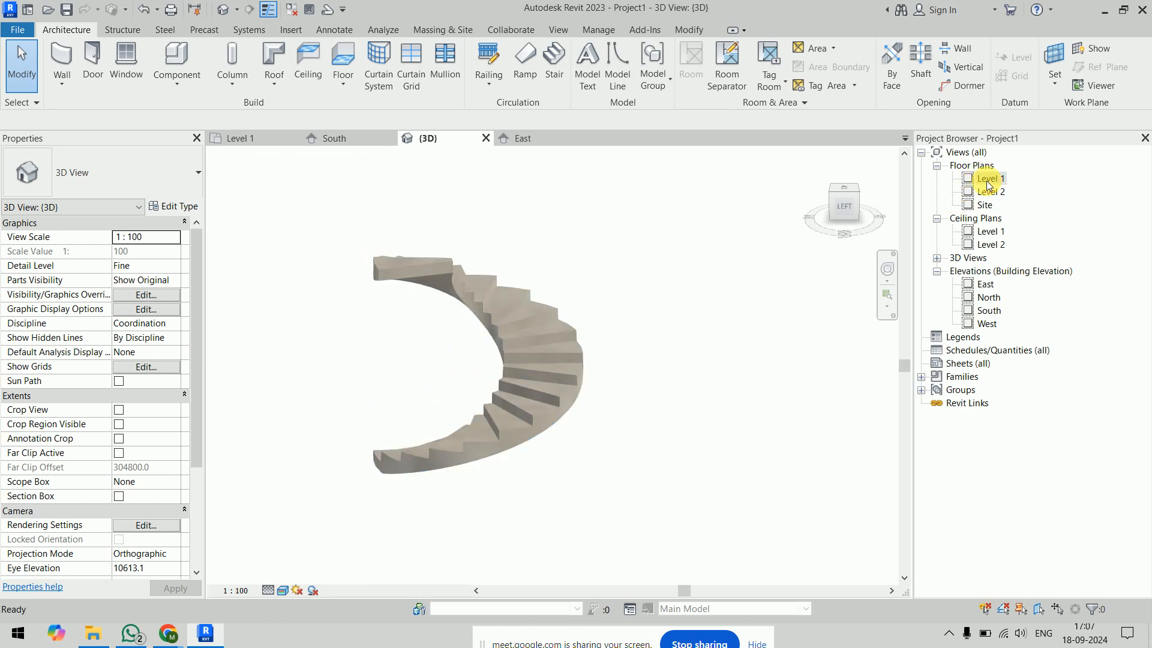
scroll(449, 398, down, 5)
middle_drag(587, 327, 502, 283)
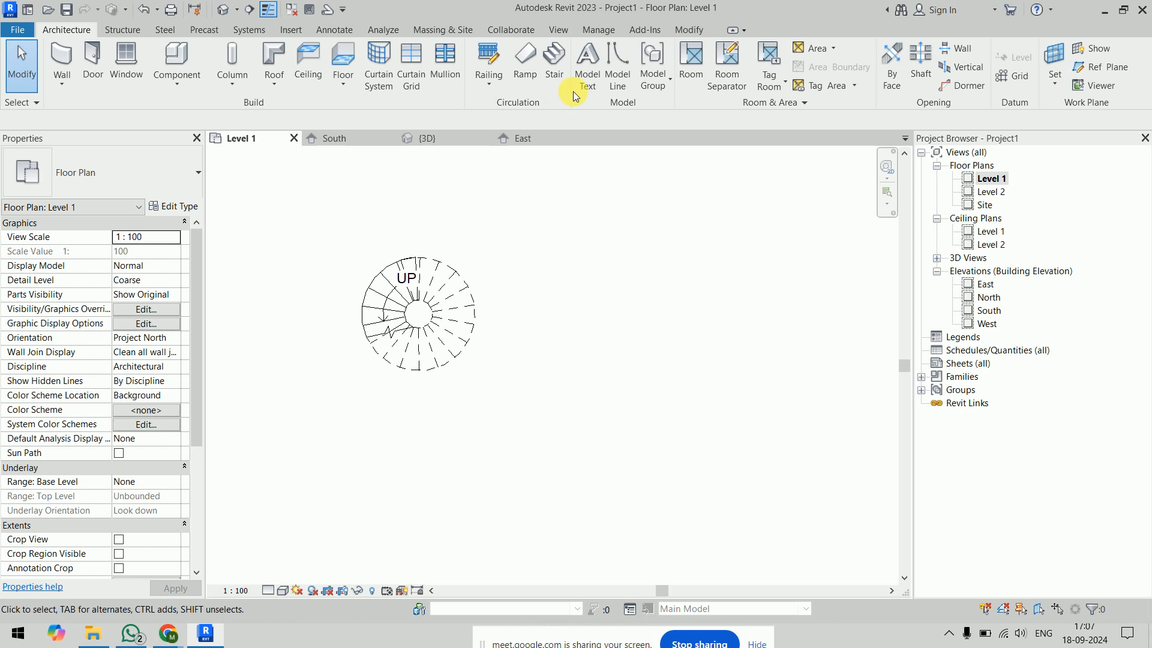
click(553, 63)
click(763, 50)
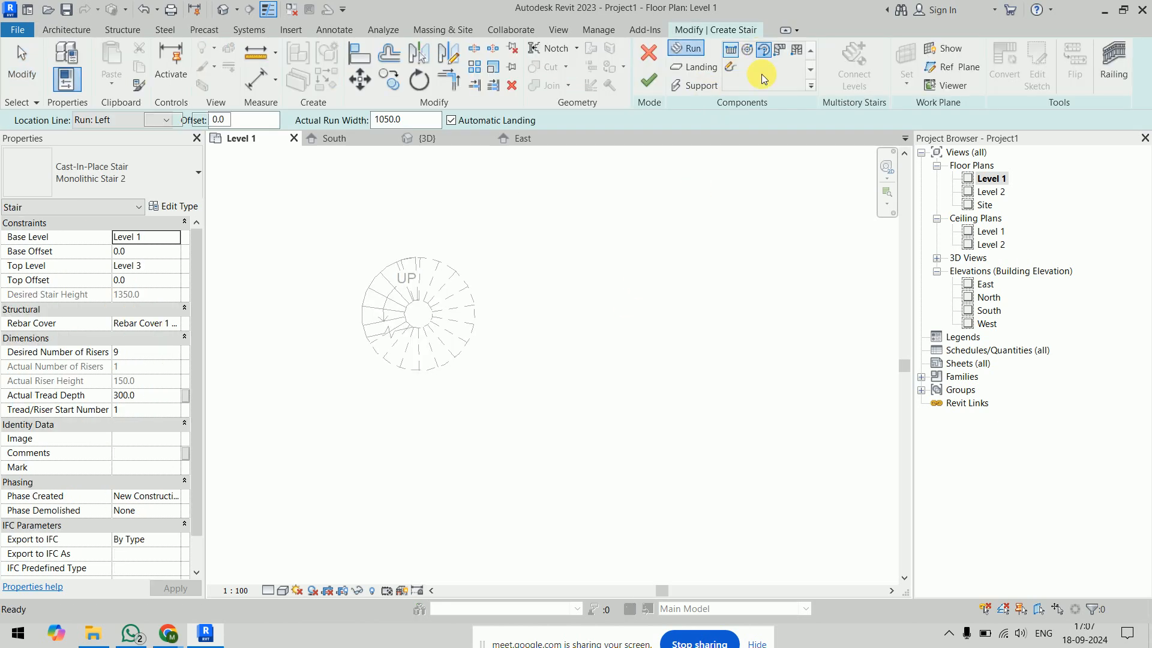
click(609, 373)
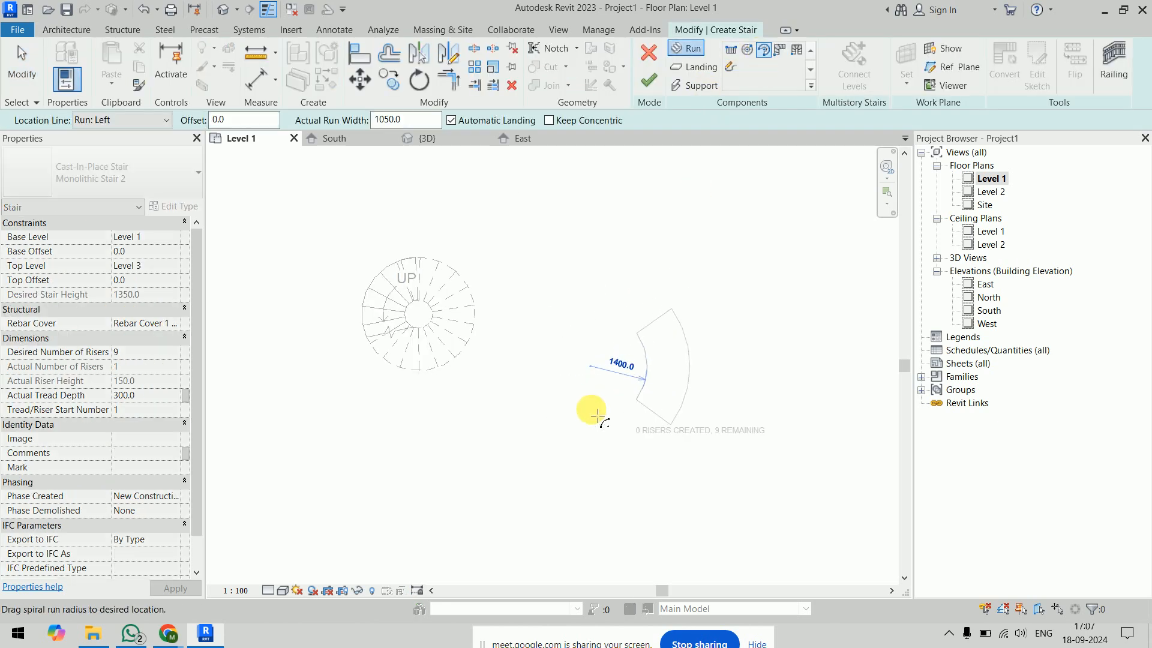
click(560, 375)
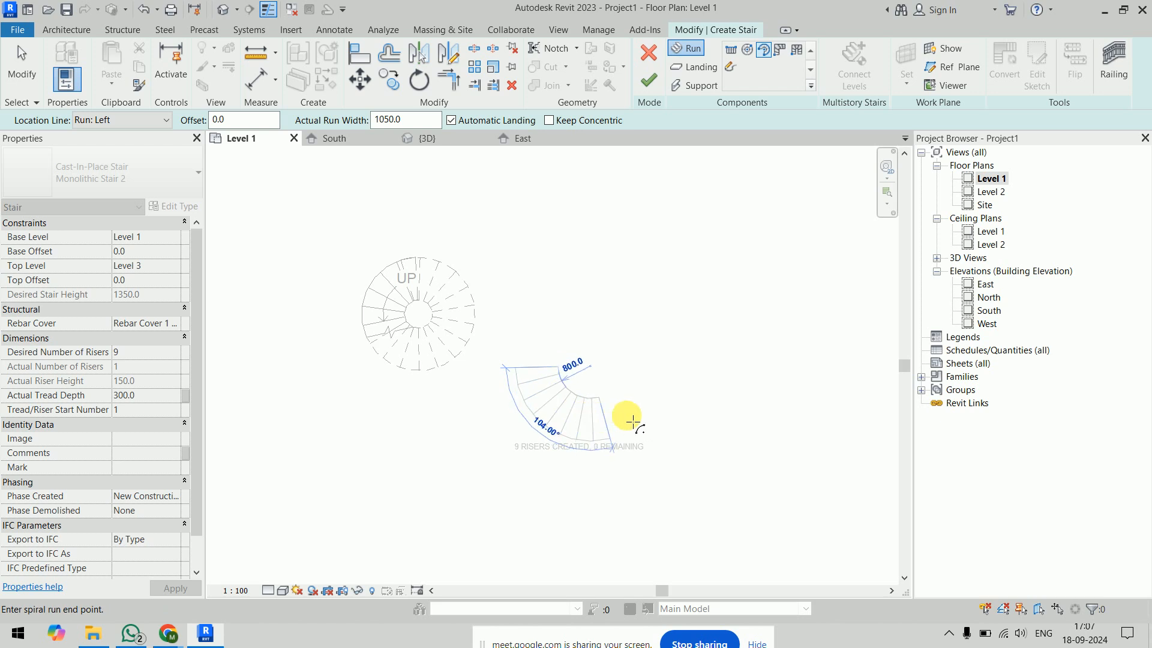
click(172, 266)
click(141, 318)
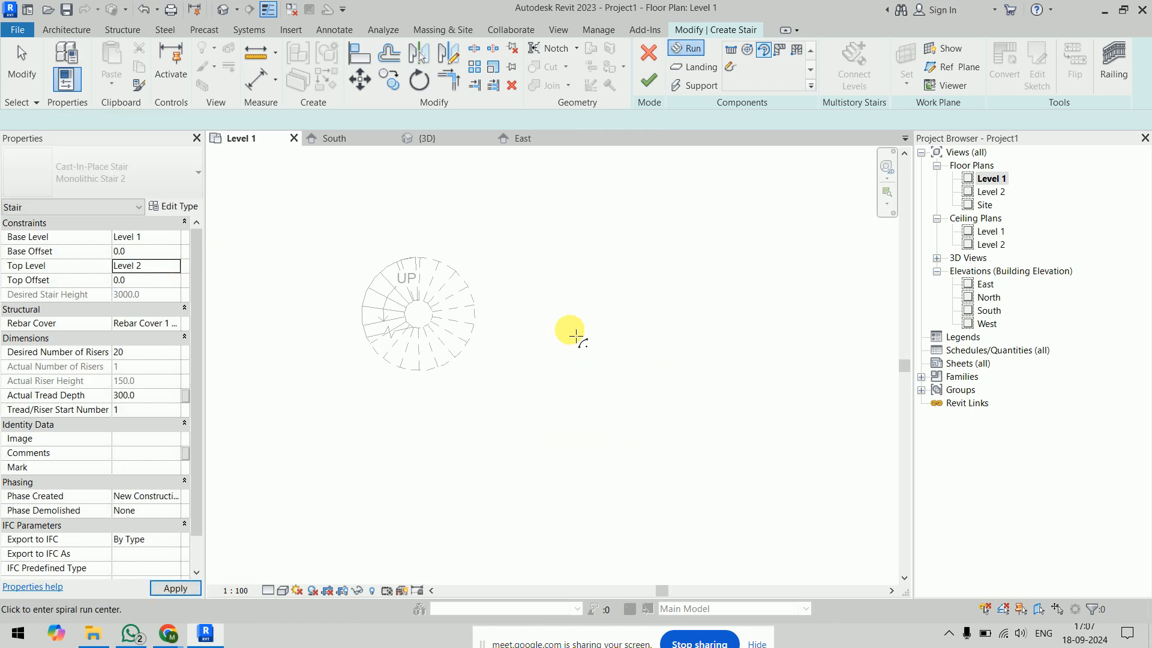
Draw a center-ends spiral run with a radius of about 1800 mm beside the existing spiral, finish the stair and flip its up direction.
click(571, 329)
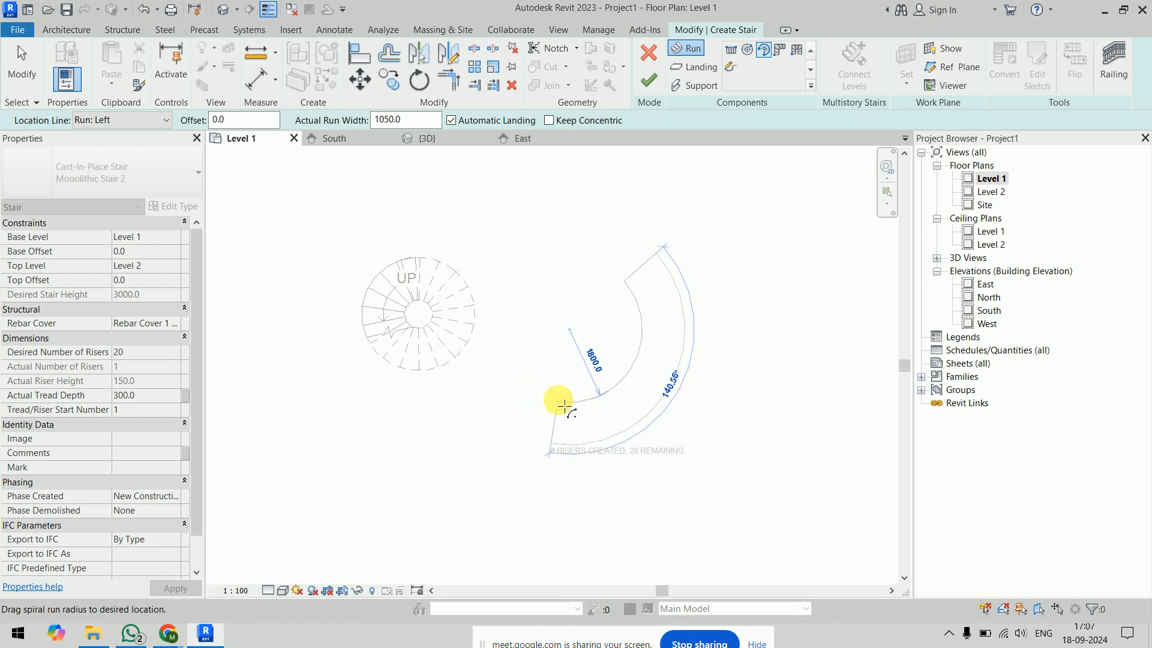
click(564, 407)
click(633, 200)
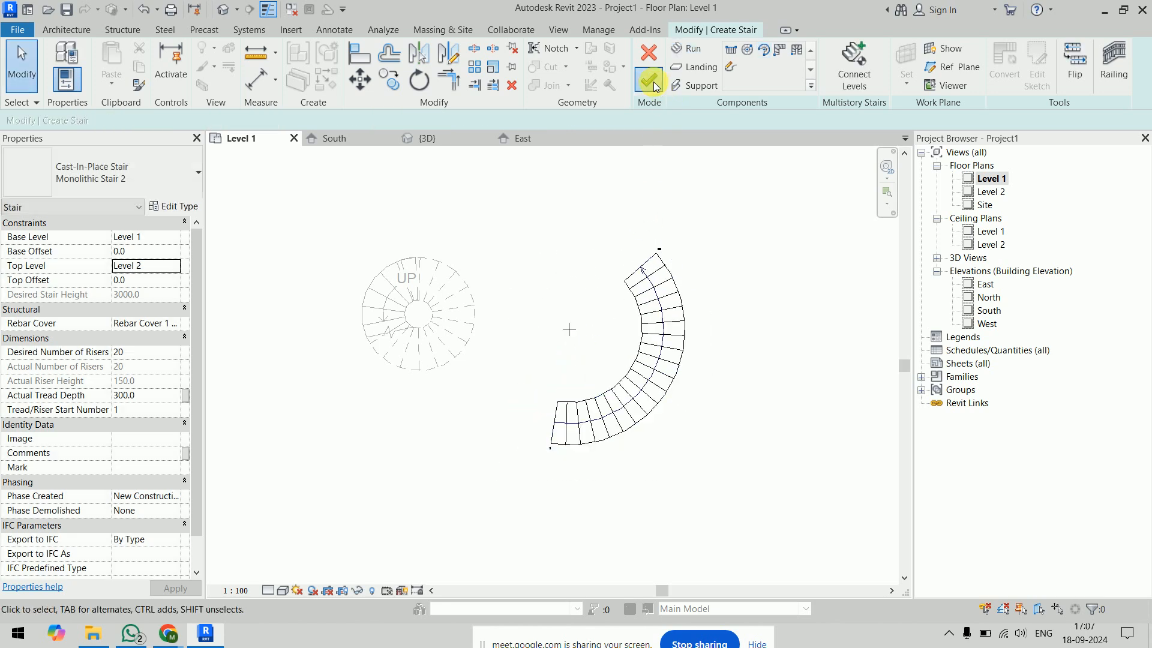
click(649, 82)
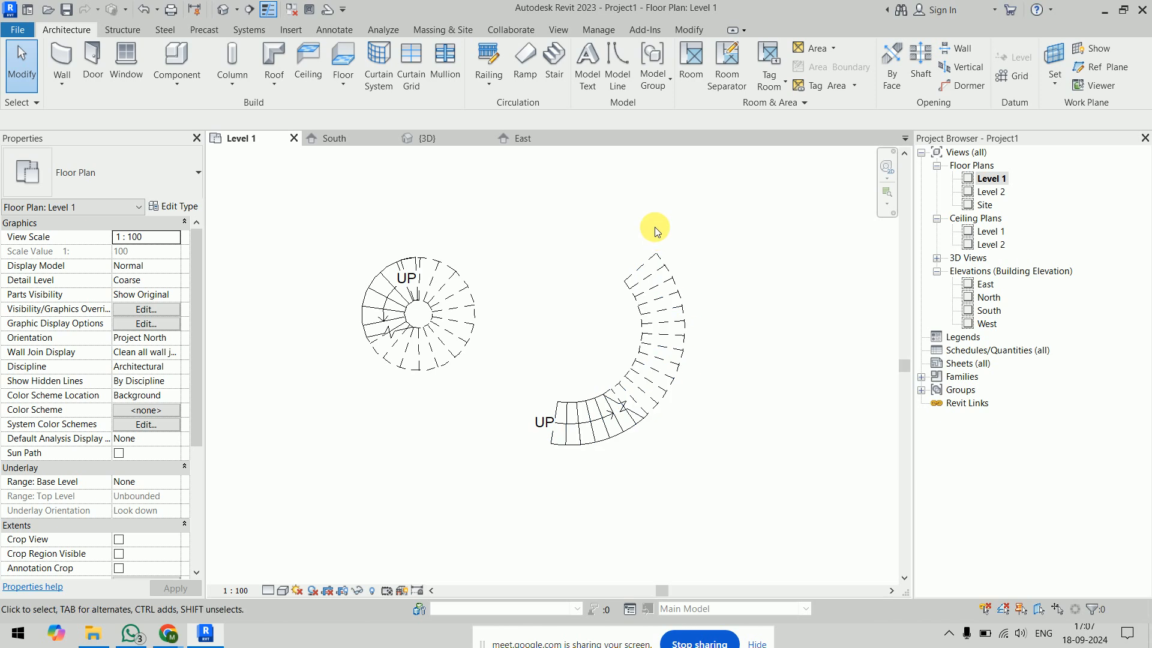
click(667, 262)
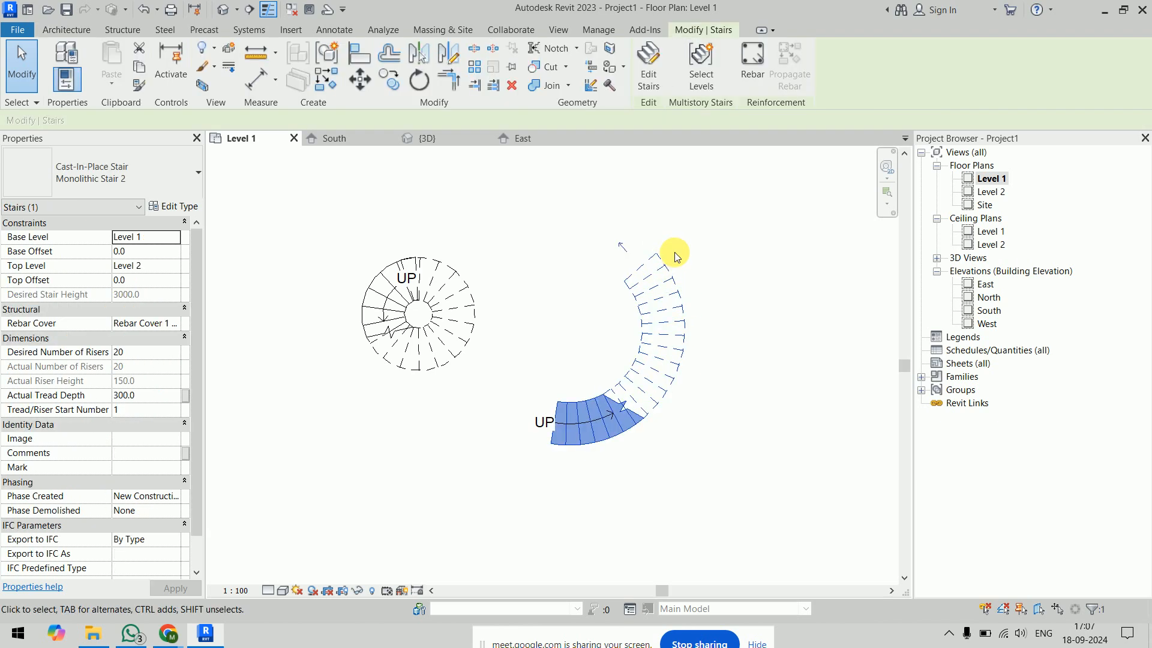
click(623, 247)
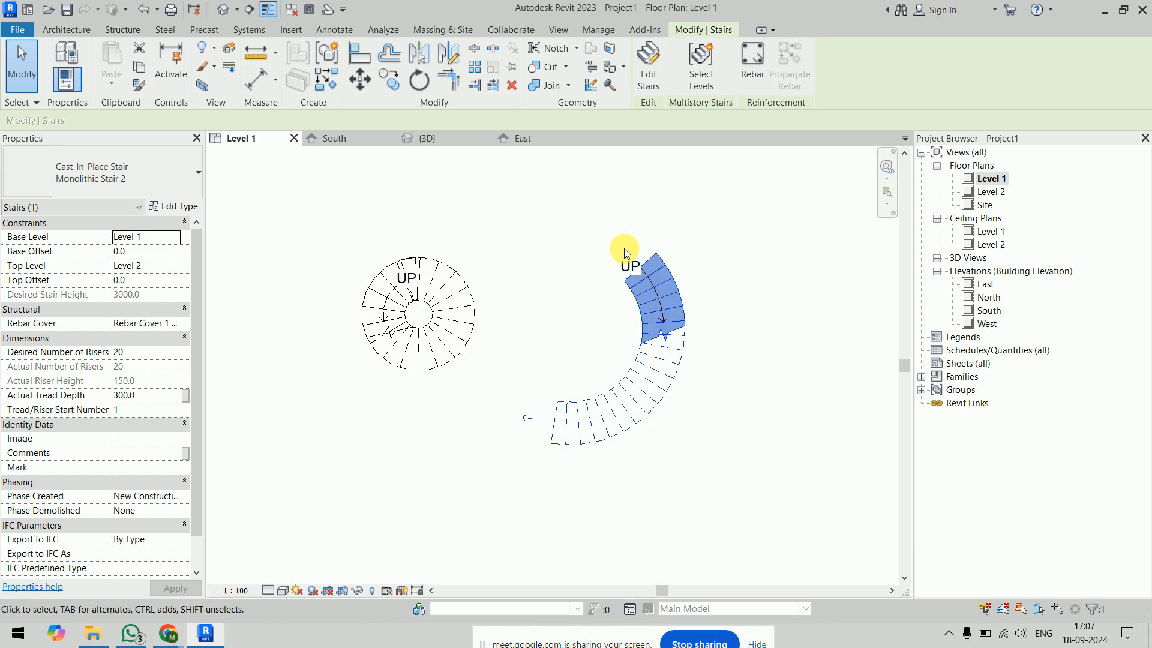
click(402, 458)
Start another stair from Level 1 to Level 2 and draw a vertical straight run about 3000 mm long beside the spirals.
scroll(480, 334, down, 2)
click(569, 73)
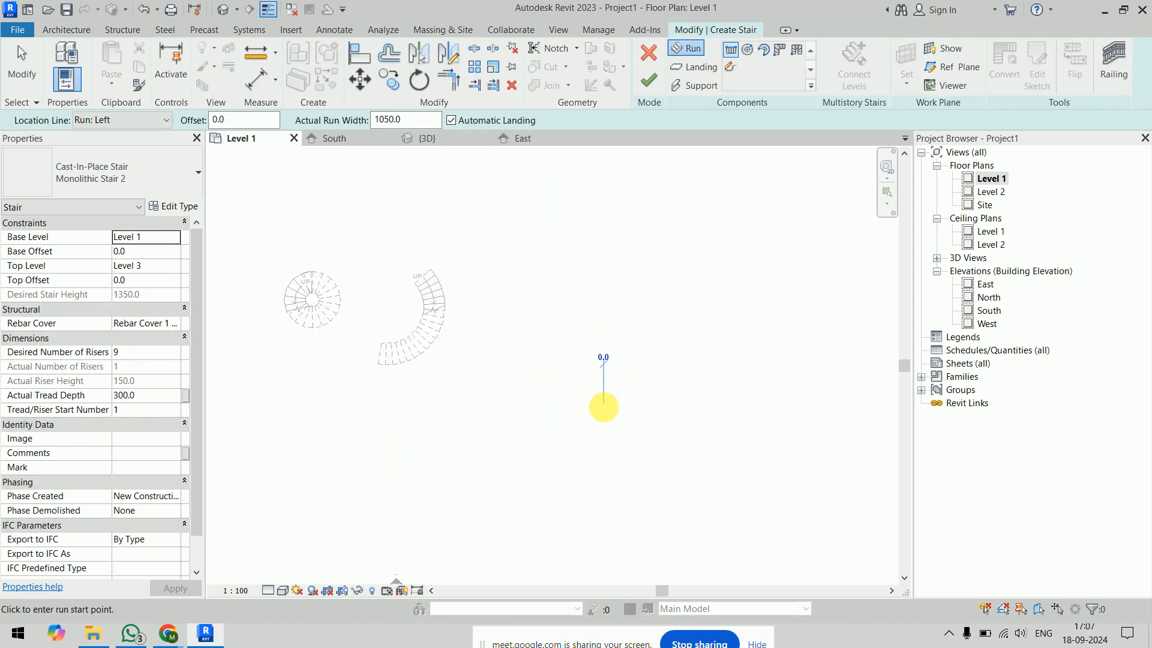
click(605, 407)
key(Escape)
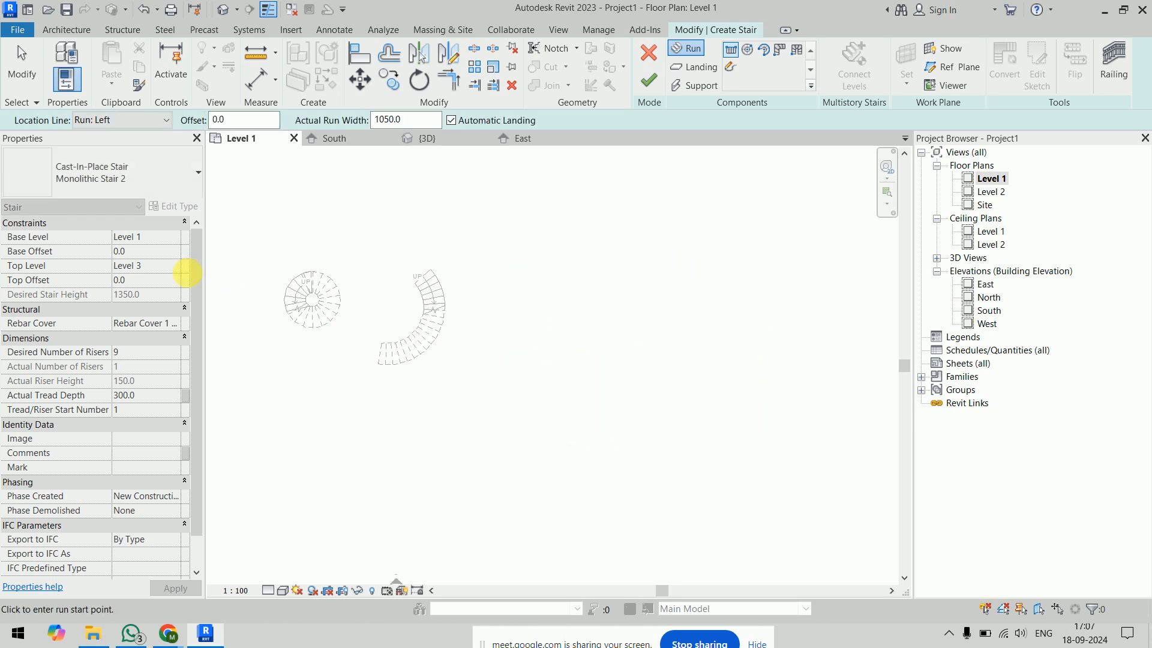
click(172, 267)
click(173, 266)
click(146, 315)
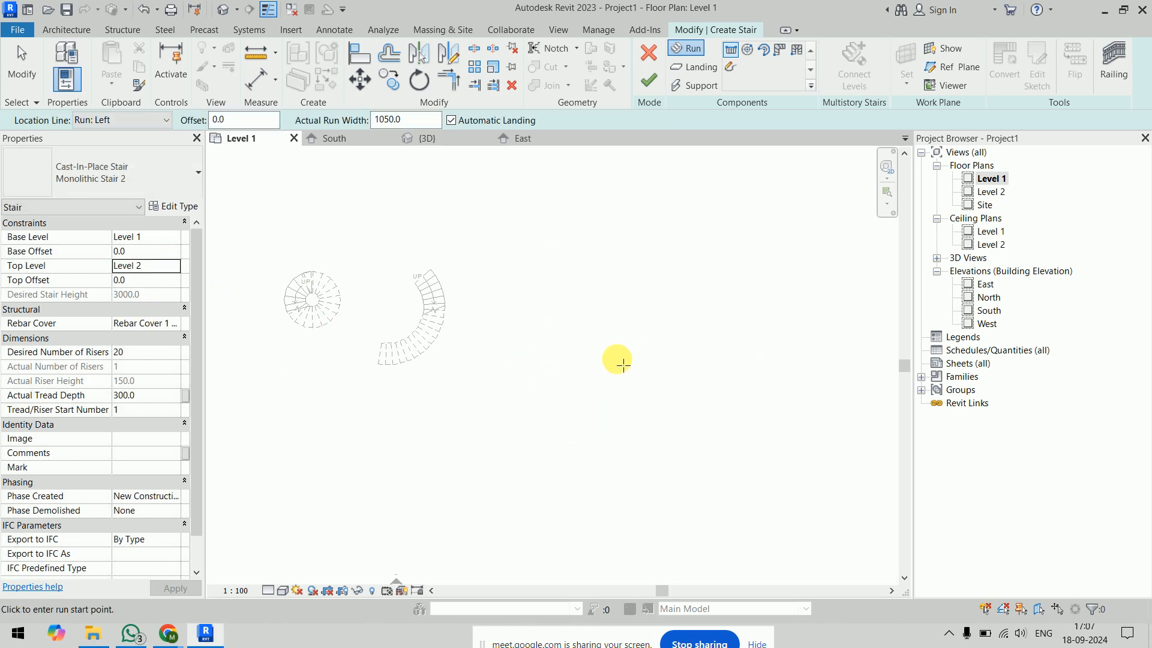
click(620, 366)
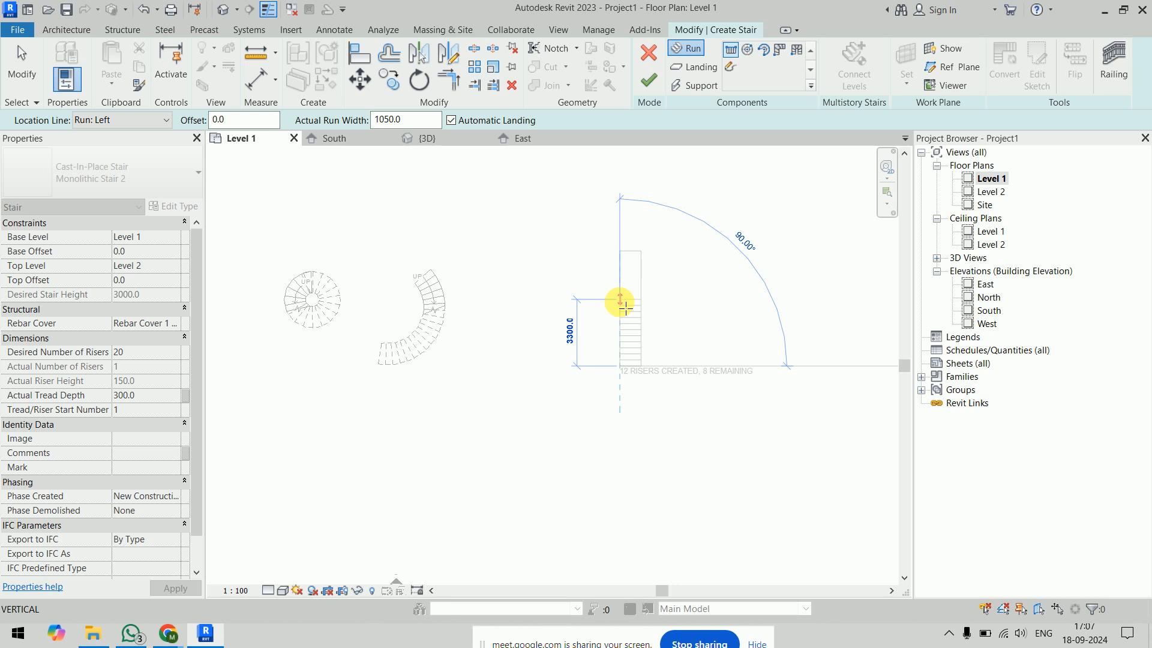
click(620, 300)
scroll(621, 303, up, 3)
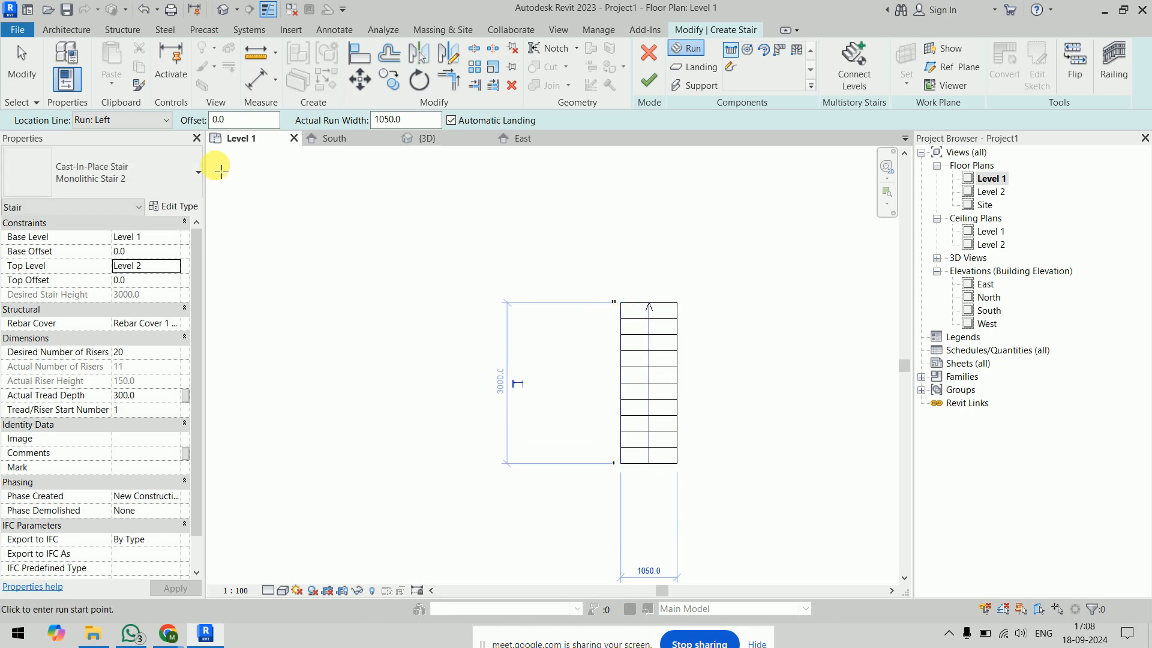
click(139, 122)
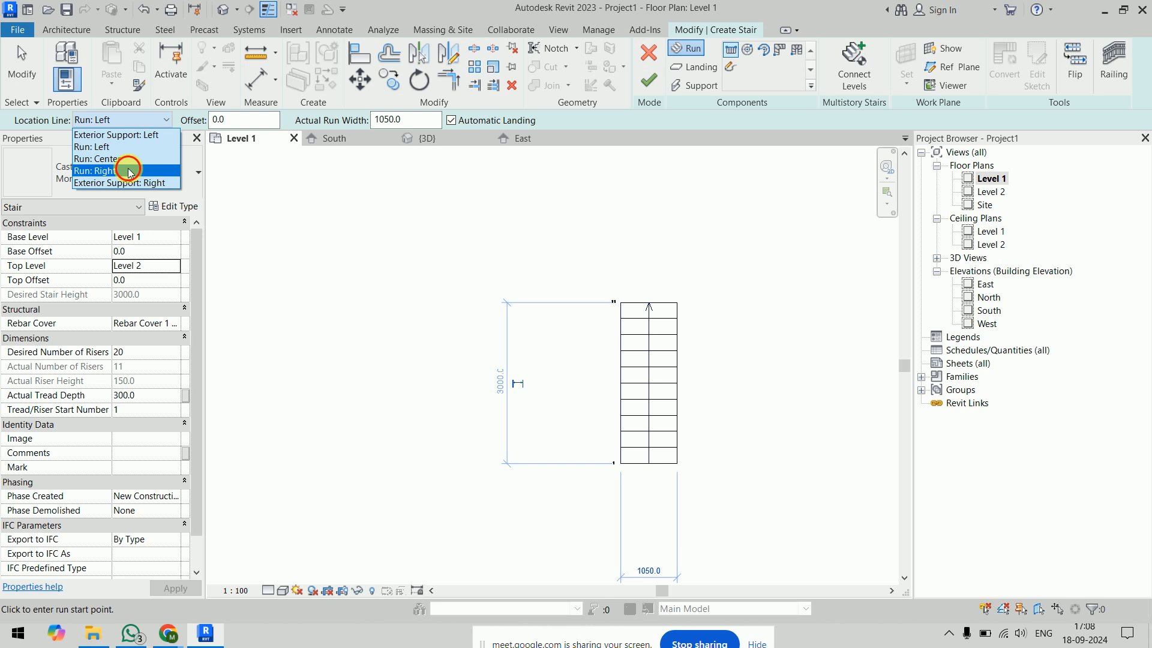
click(128, 171)
click(604, 303)
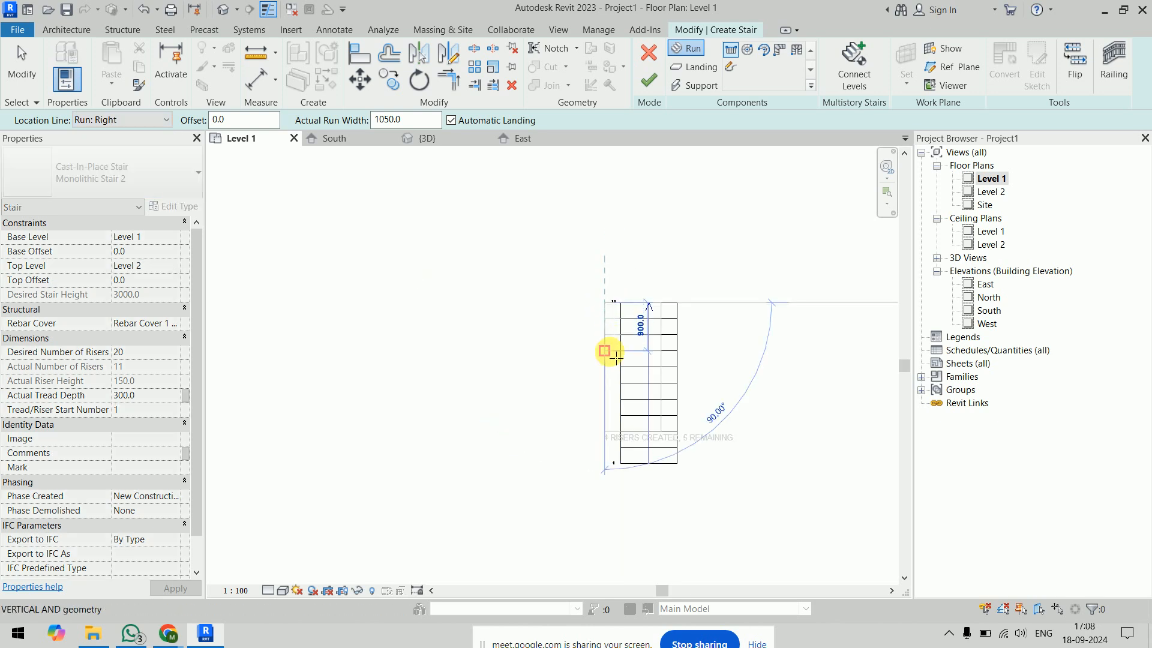
key(Escape)
click(120, 120)
click(96, 147)
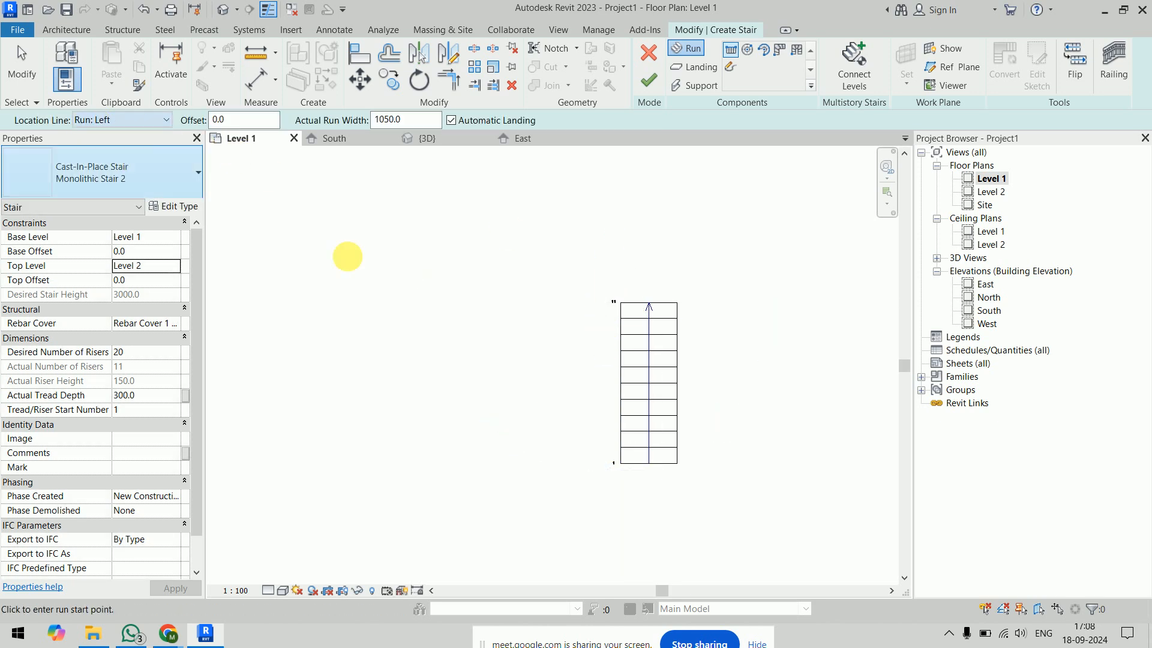
Draw the remaining risers as a parallel return run with an automatic landing, finish the U-shaped stair and inspect it in the 3D view.
scroll(616, 307, up, 3)
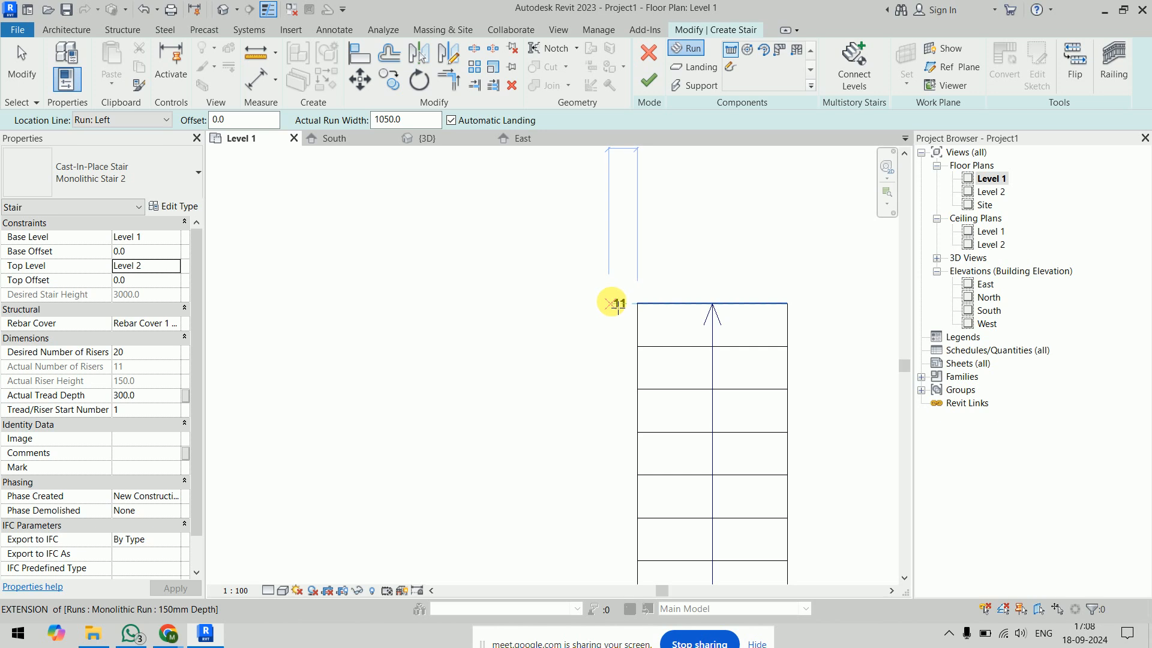
click(621, 306)
scroll(617, 424, down, 2)
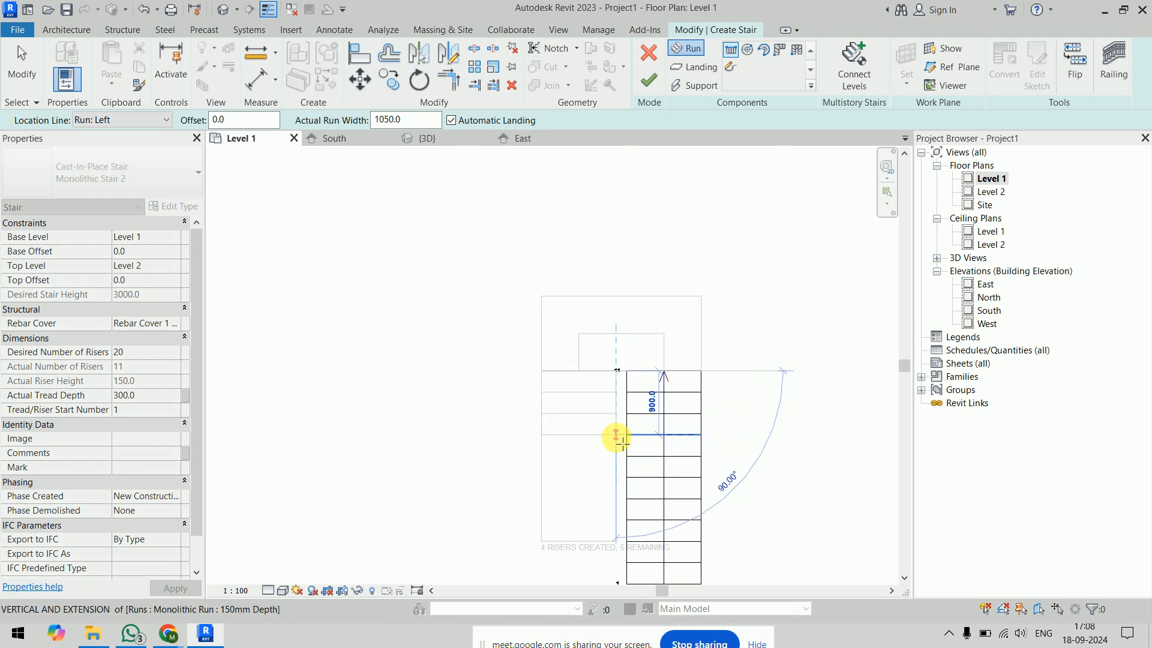
middle_drag(618, 437, 620, 322)
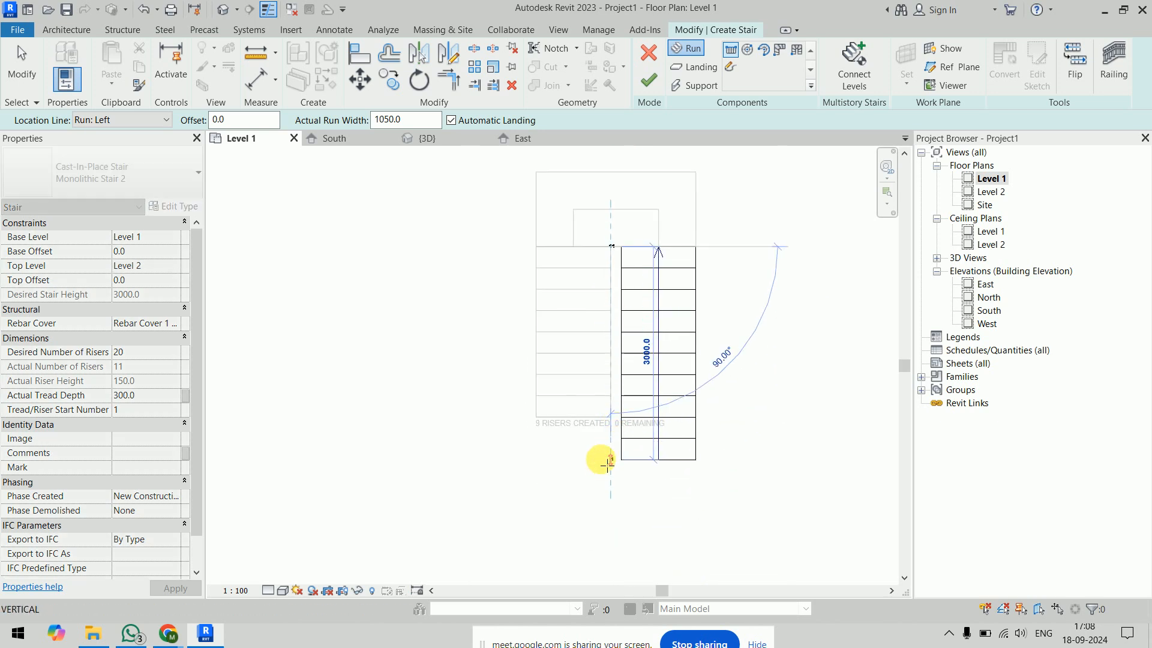
click(615, 502)
key(Escape)
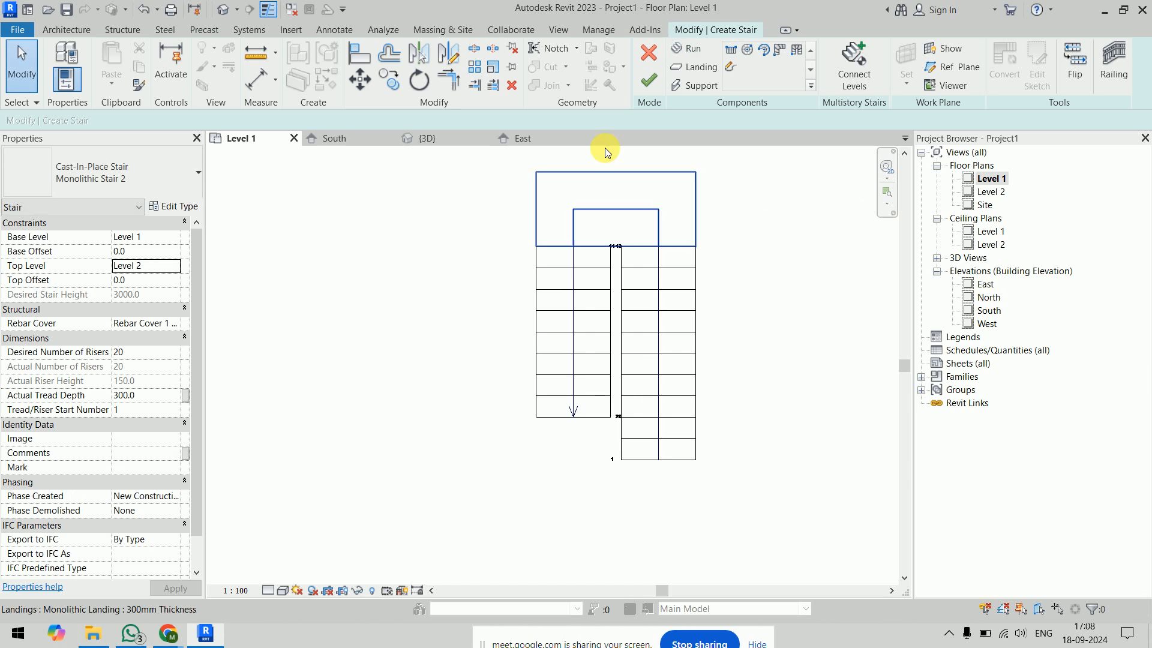
click(649, 82)
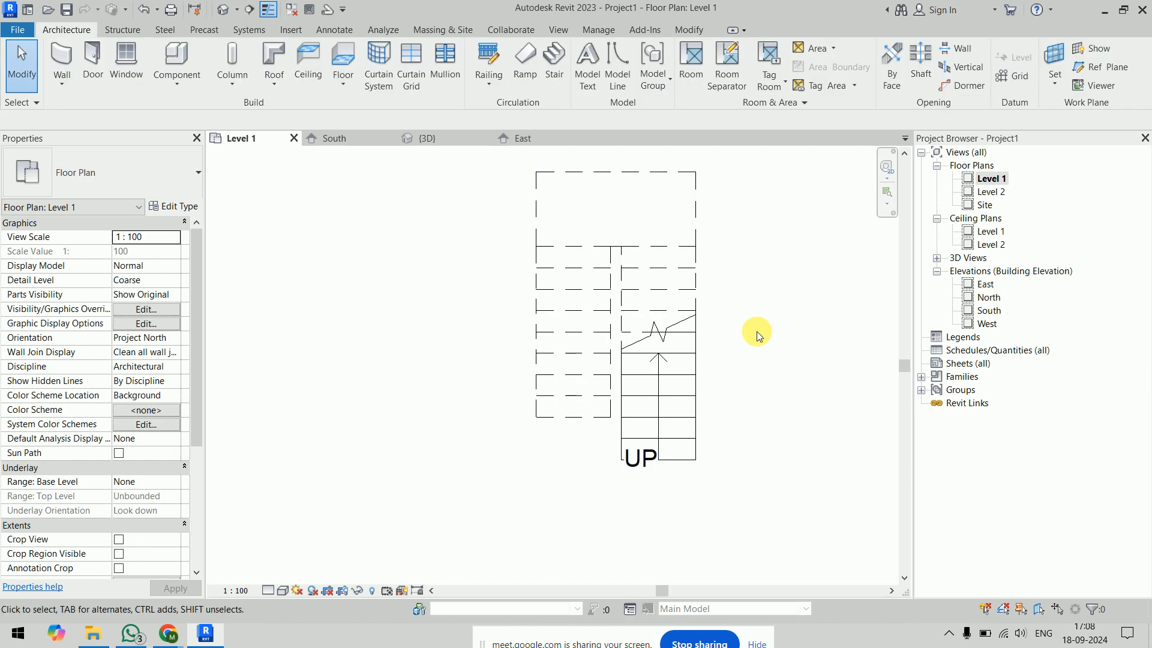
click(453, 142)
shift+middle_drag(481, 240, 550, 317)
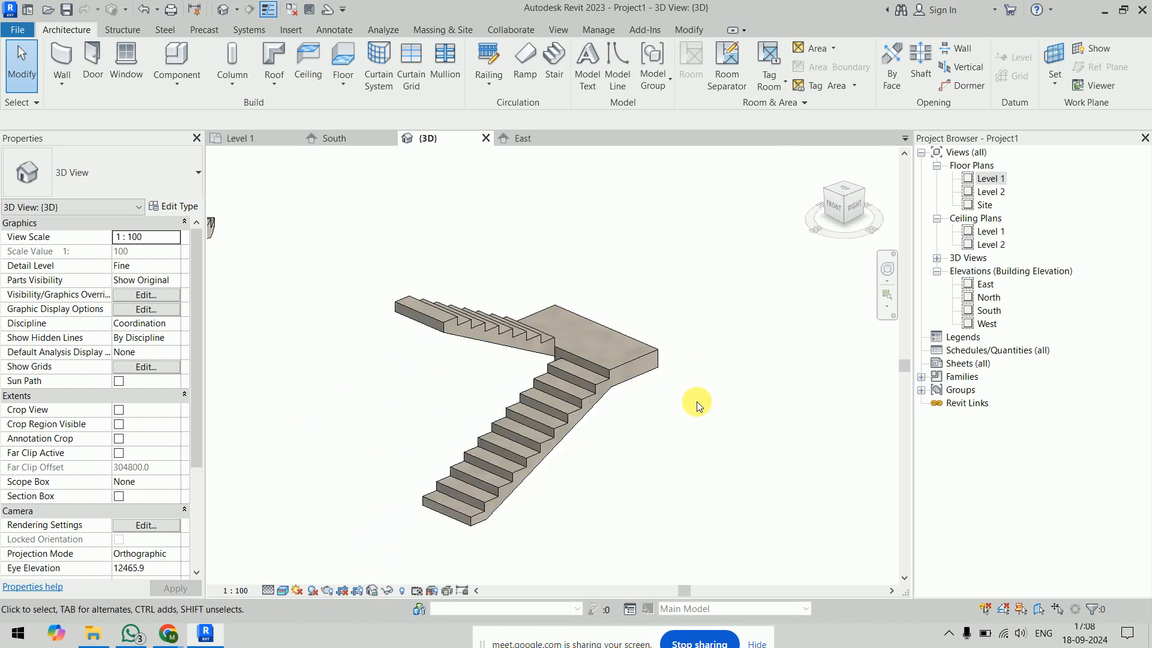
Delete Level 3 between Level 1 and Level 2 in the South elevation.
double_click(987, 310)
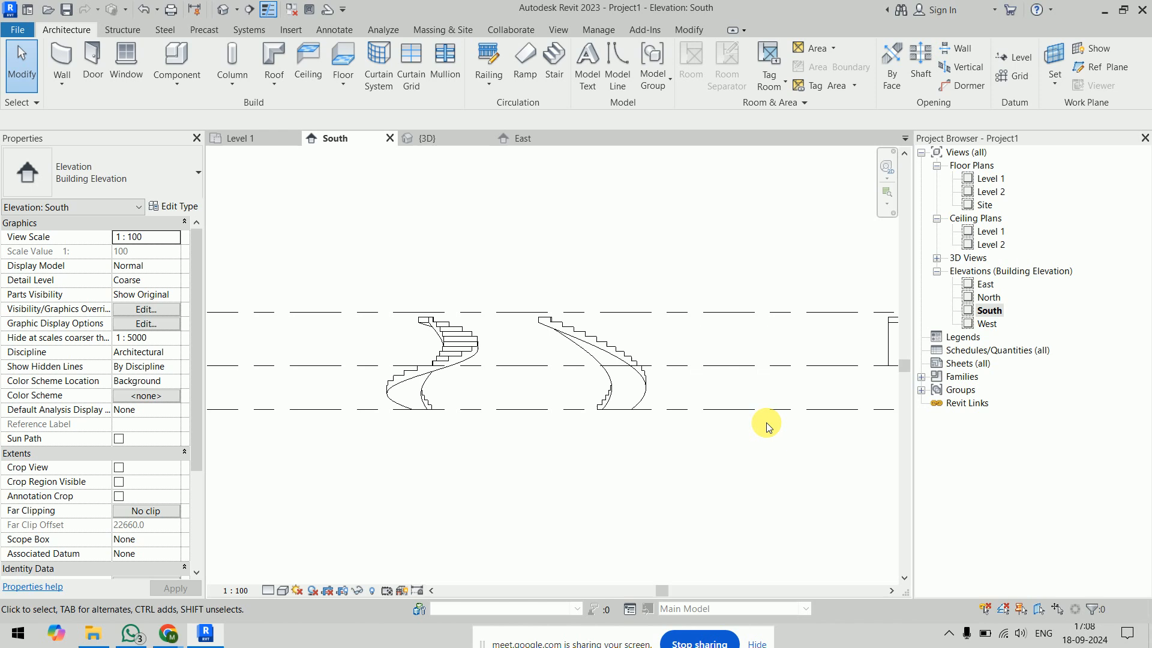
click(743, 385)
middle_drag(697, 481, 514, 484)
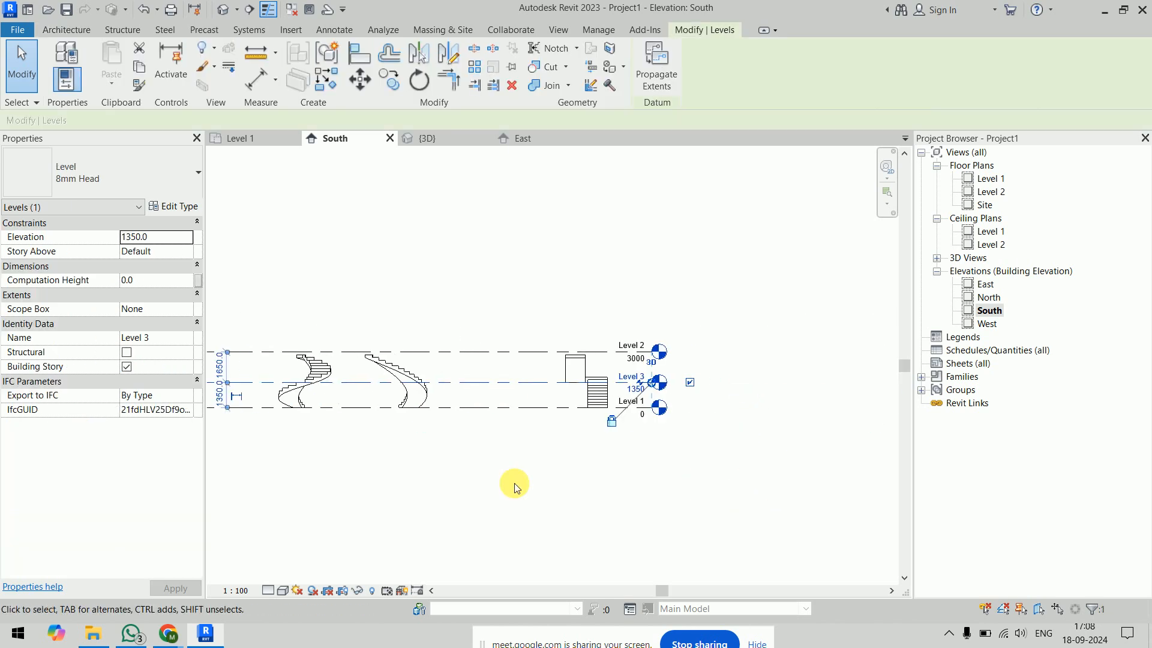
key(Delete)
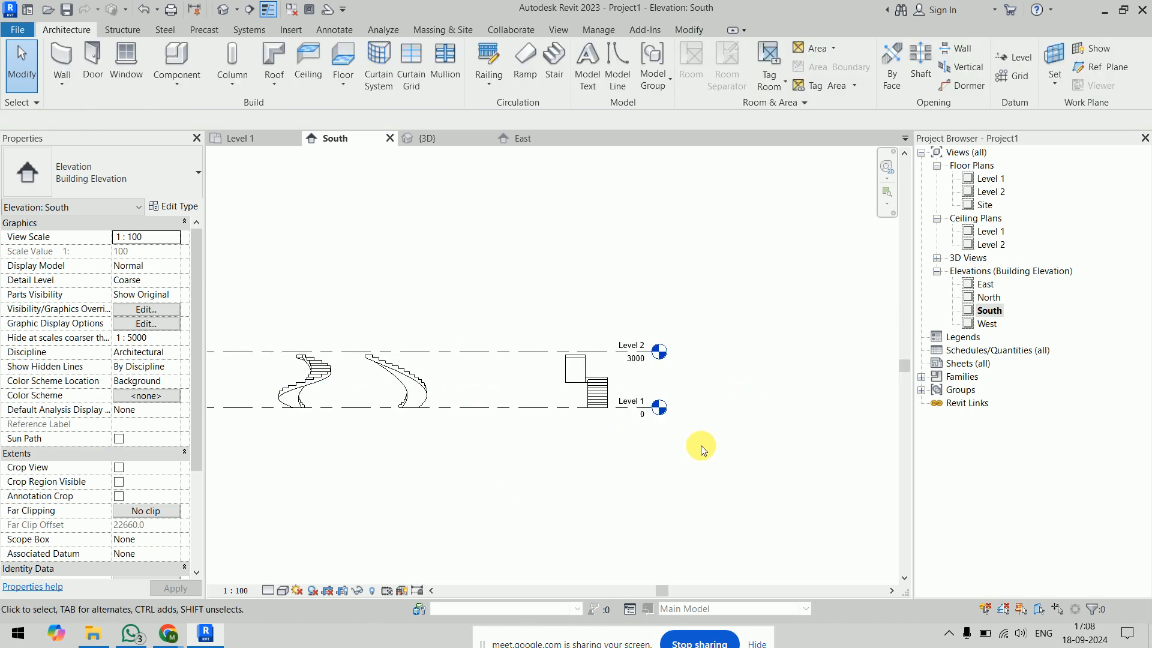
Add four levels above Level 2 at 3000 mm offsets, up to elevation 15000, without making plan views.
key(l)
key(l)
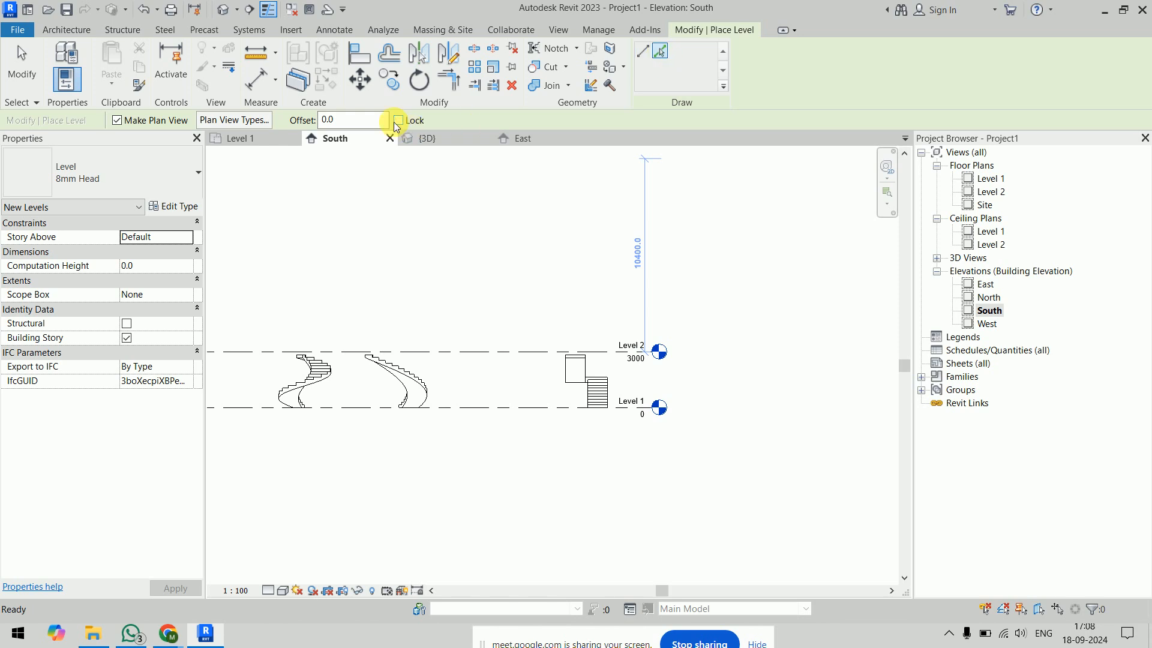
click(360, 120)
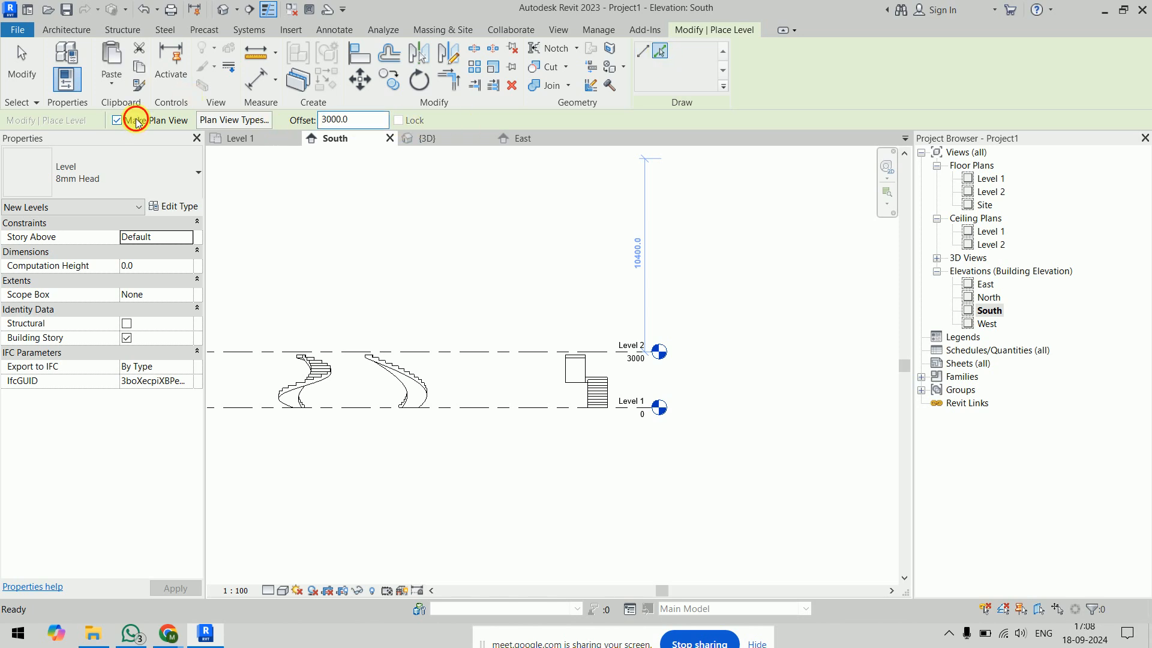
click(117, 120)
click(486, 354)
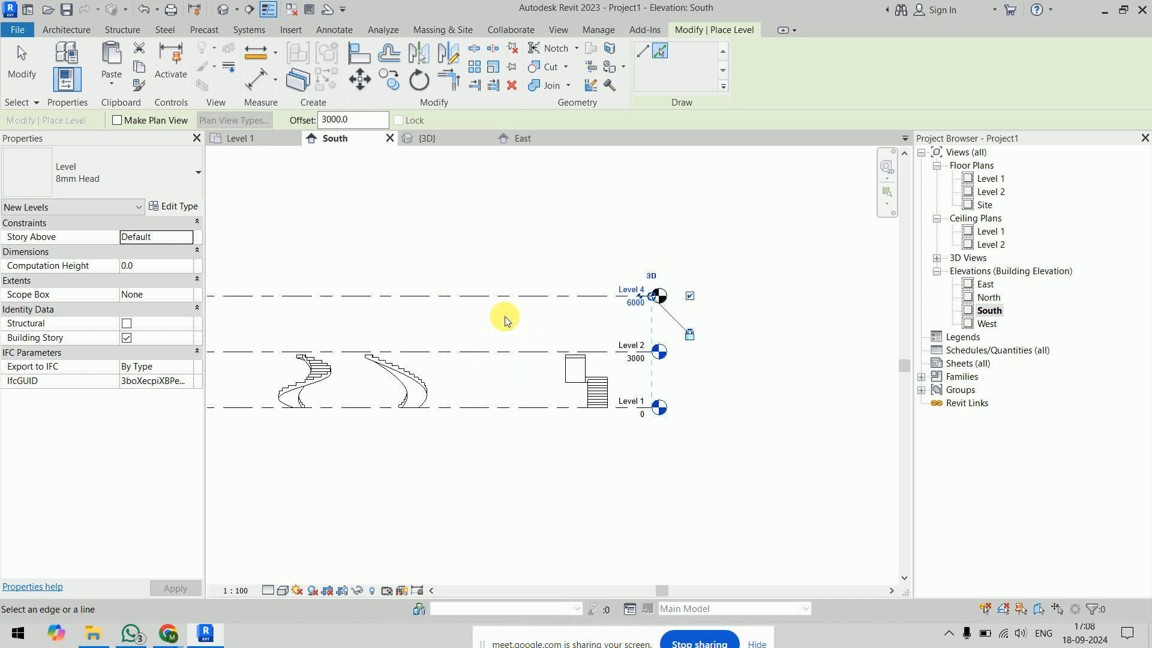
click(521, 296)
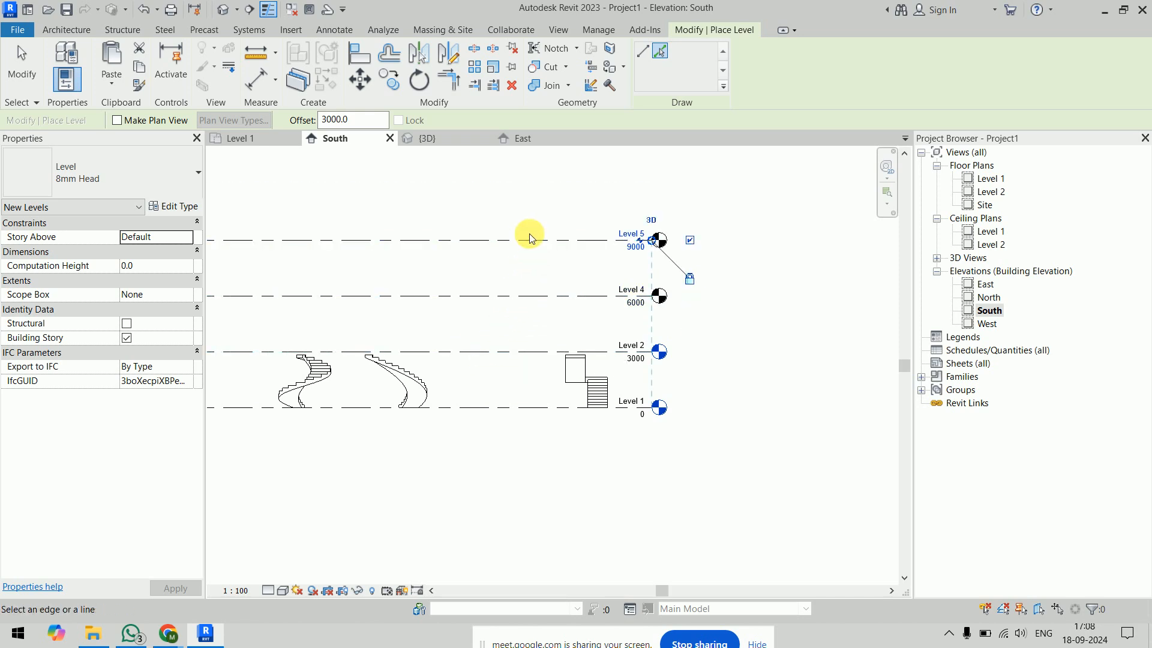
click(529, 239)
scroll(535, 217, down, 2)
click(565, 268)
key(Escape)
key(Escape)
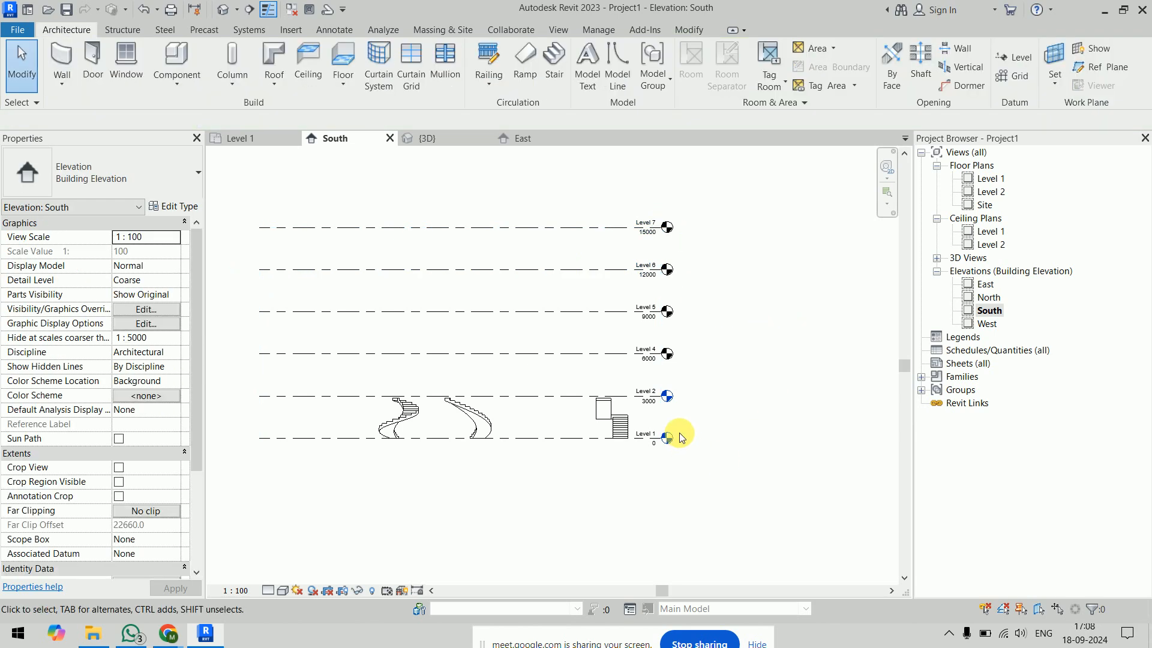
Connect the U-shaped stair to Levels 4, 5, 6 and 7 as a multistory stair in the East elevation.
double_click(981, 286)
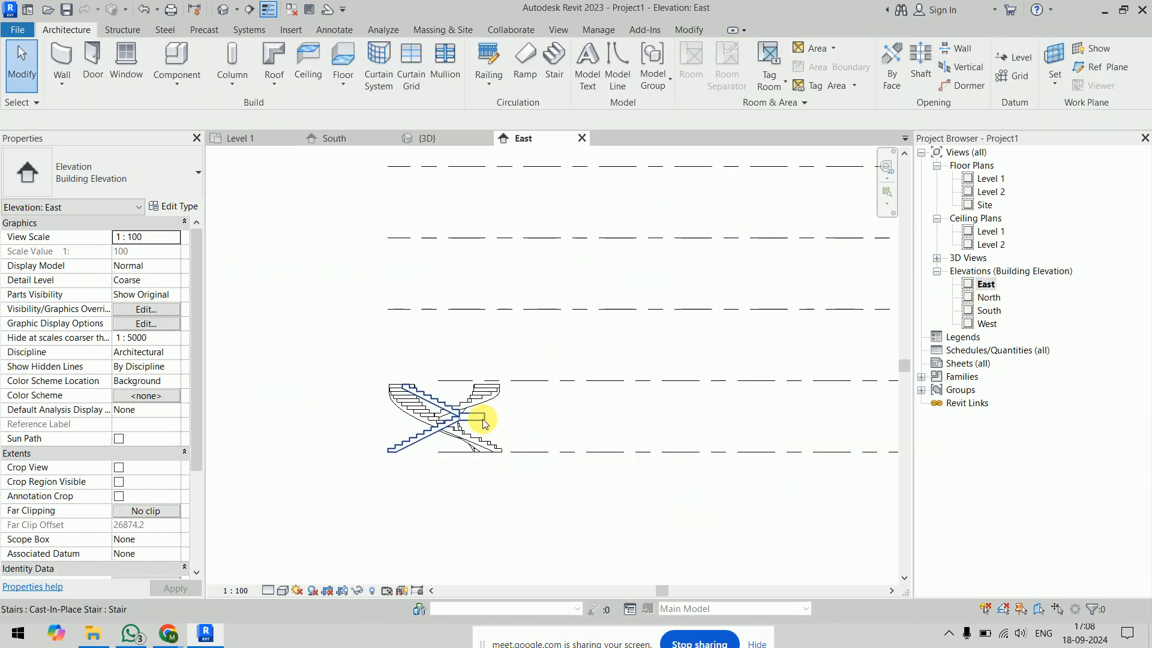
click(482, 419)
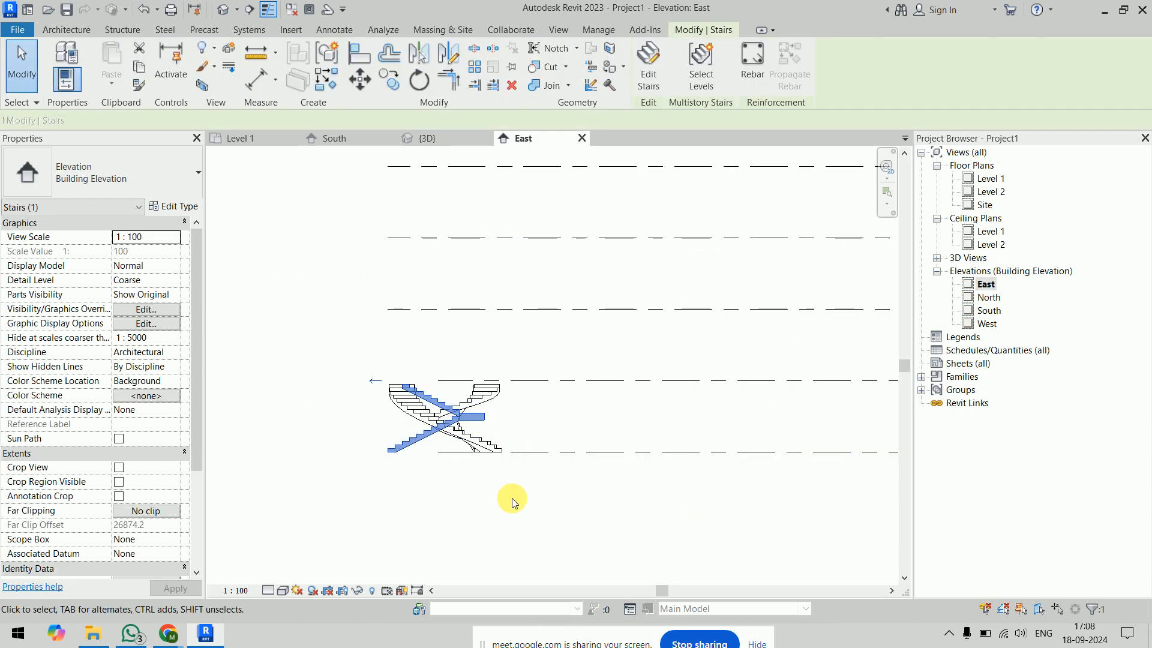
click(720, 71)
scroll(673, 252, down, 2)
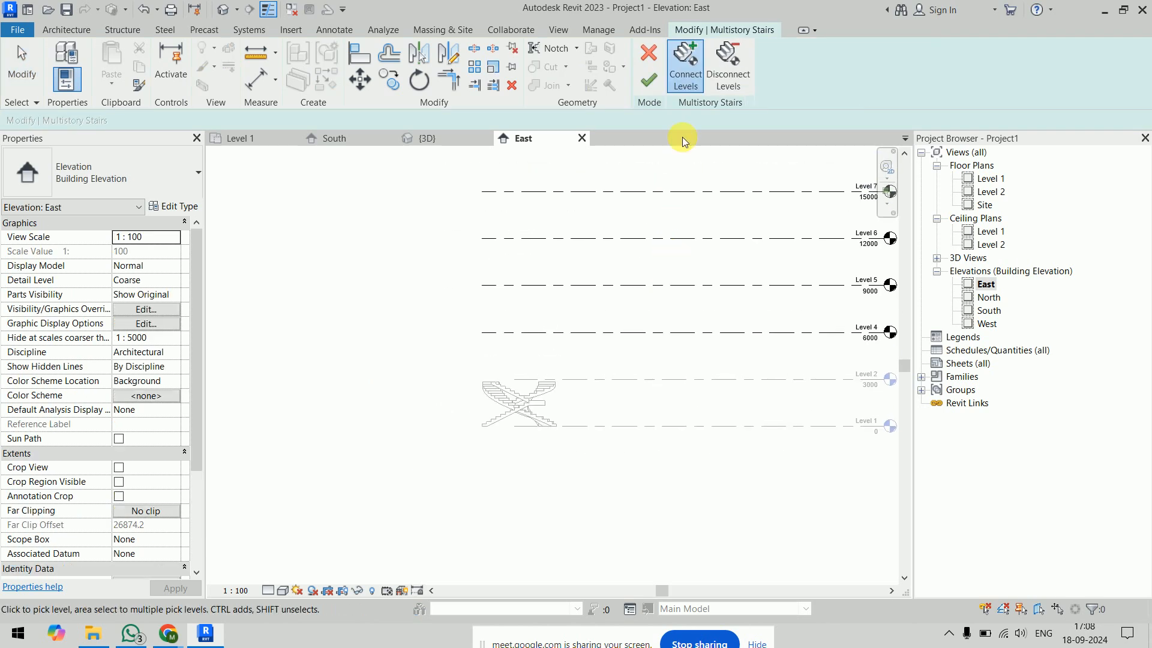
click(689, 332)
click(690, 286)
click(685, 250)
click(682, 193)
click(649, 80)
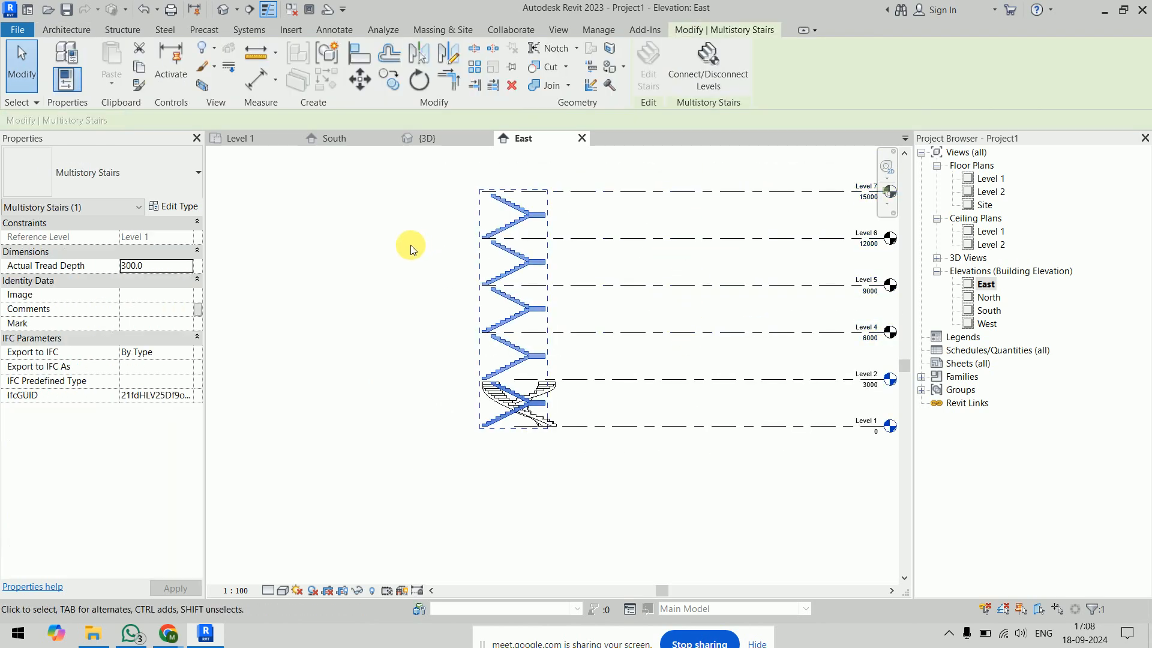
click(410, 245)
Place 1100 mm railings on the multistory U-shaped stair in the 3D view.
click(433, 137)
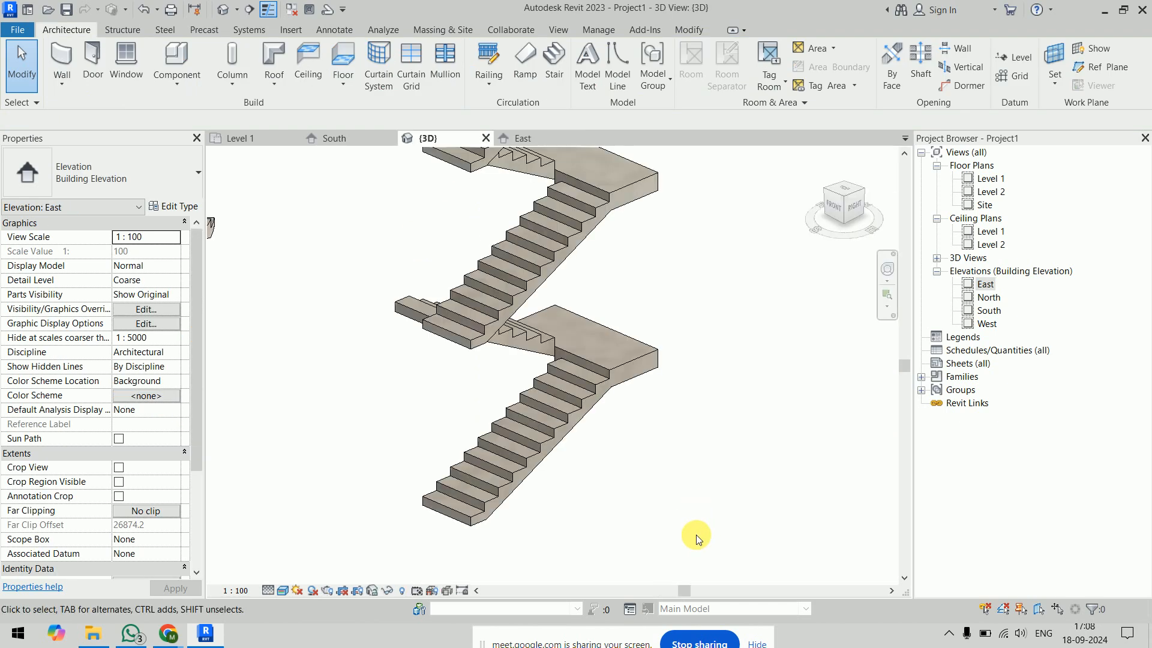
shift+middle_drag(663, 452, 740, 438)
click(720, 433)
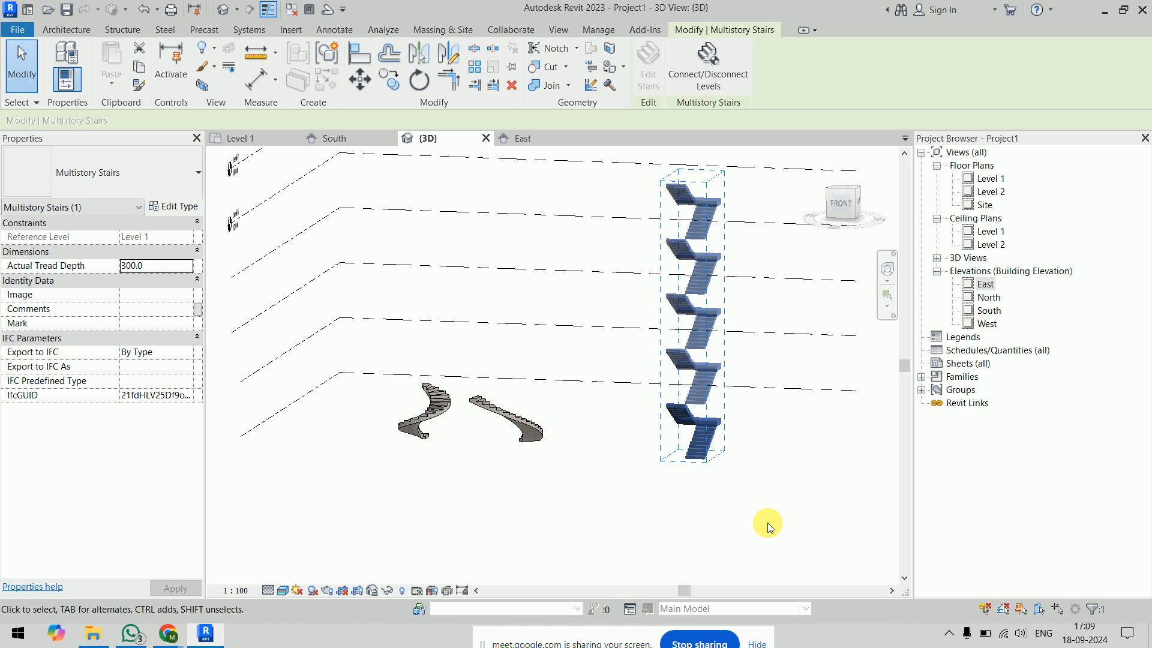
click(768, 523)
click(488, 78)
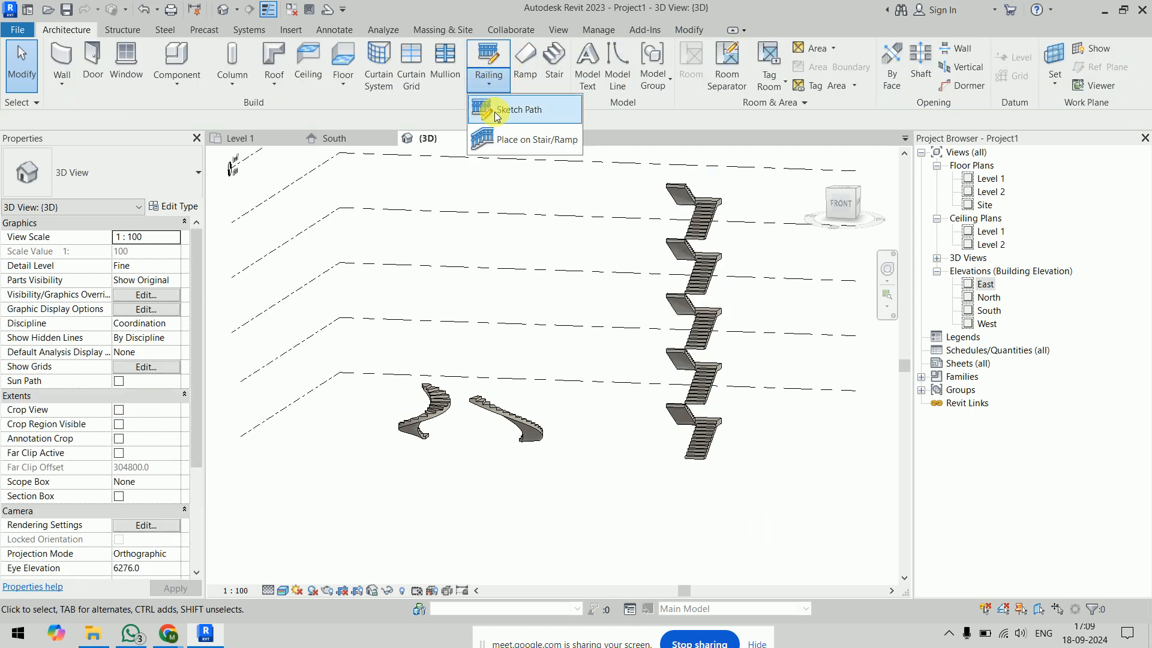
click(528, 139)
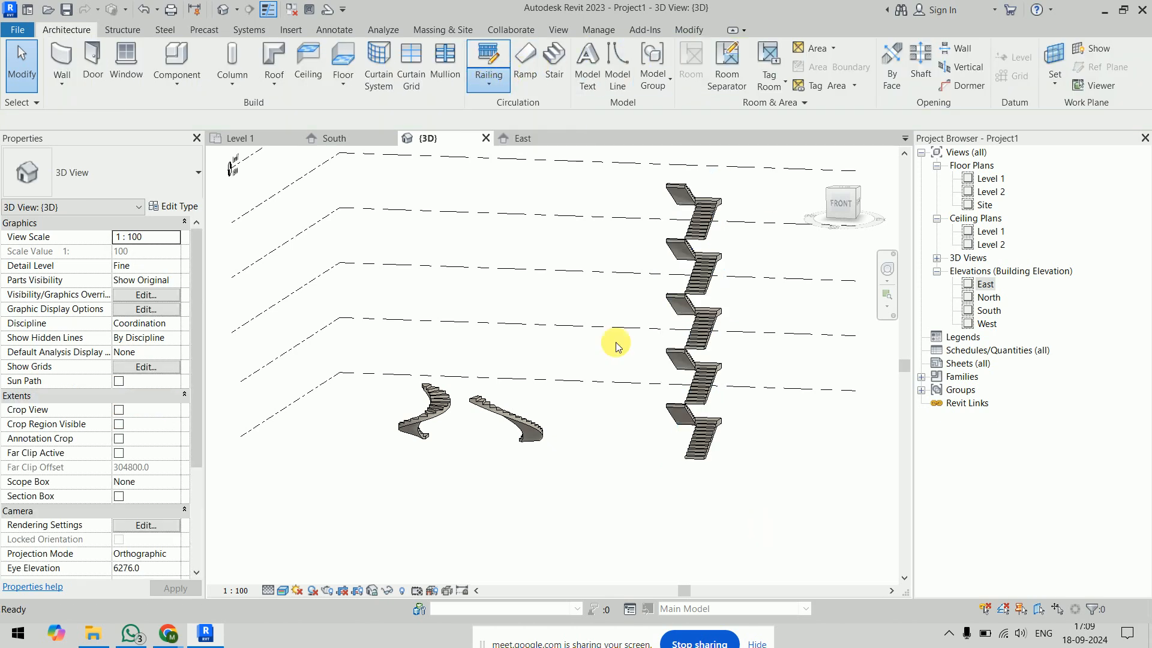
click(720, 448)
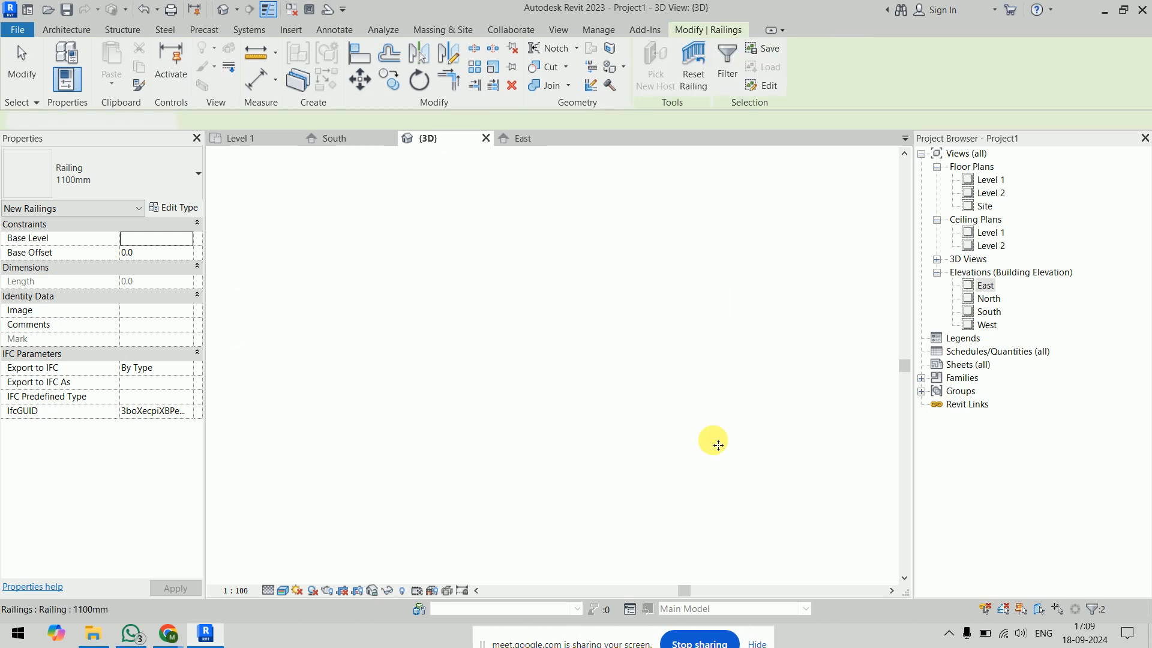
click(790, 472)
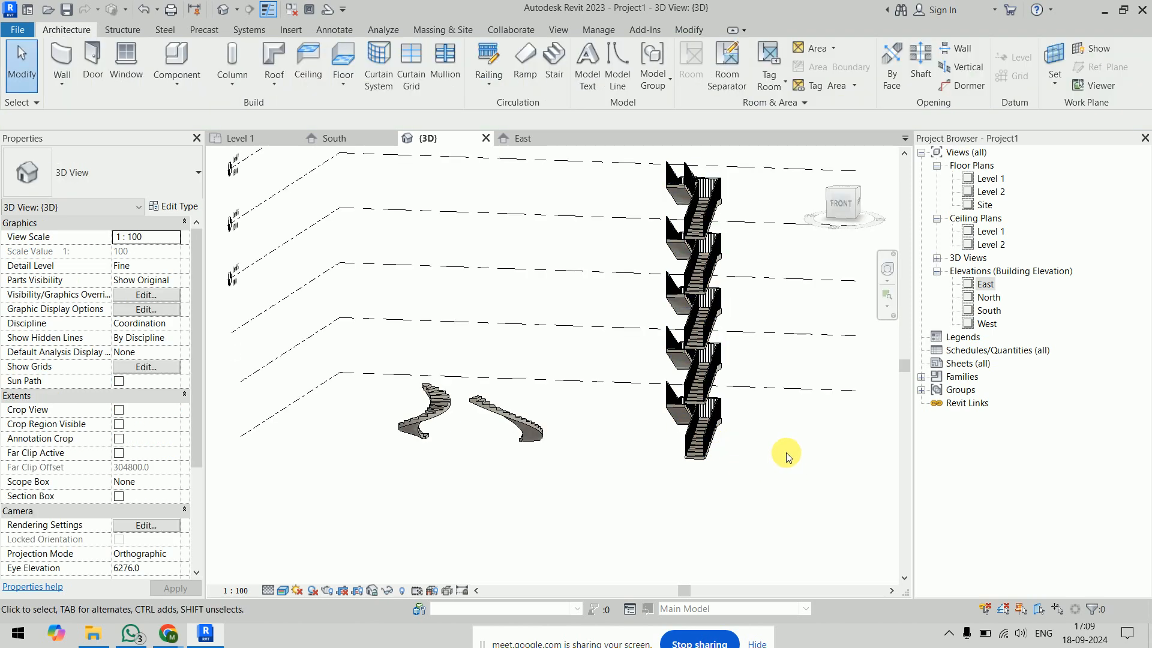
Undo the railings and the multistory connection of the U-shaped stair.
scroll(786, 452, up, 5)
scroll(759, 444, up, 4)
mouse_move(777, 438)
middle_down()
mouse_move(681, 404)
mouse_move(822, 443)
mouse_move(848, 466)
mouse_move(758, 424)
mouse_move(514, 428)
mouse_move(553, 437)
mouse_move(586, 399)
mouse_move(653, 429)
mouse_move(662, 371)
mouse_move(224, 438)
mouse_move(754, 506)
mouse_move(707, 486)
mouse_move(671, 434)
middle_up()
scroll(681, 404, down, 6)
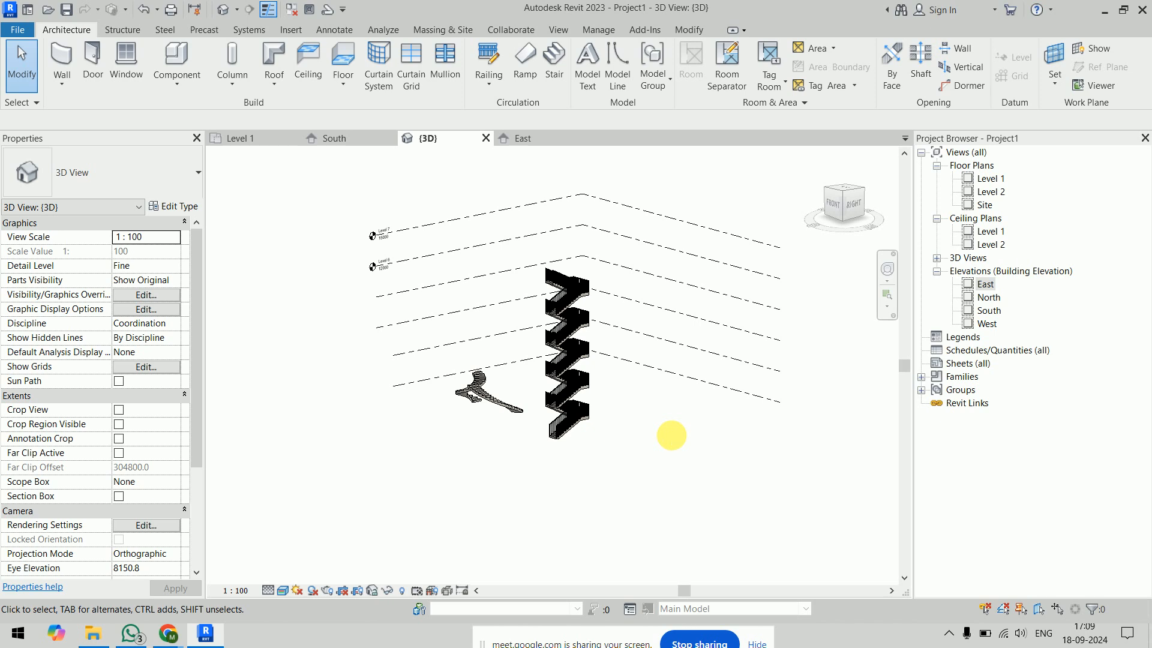
double_click(671, 435)
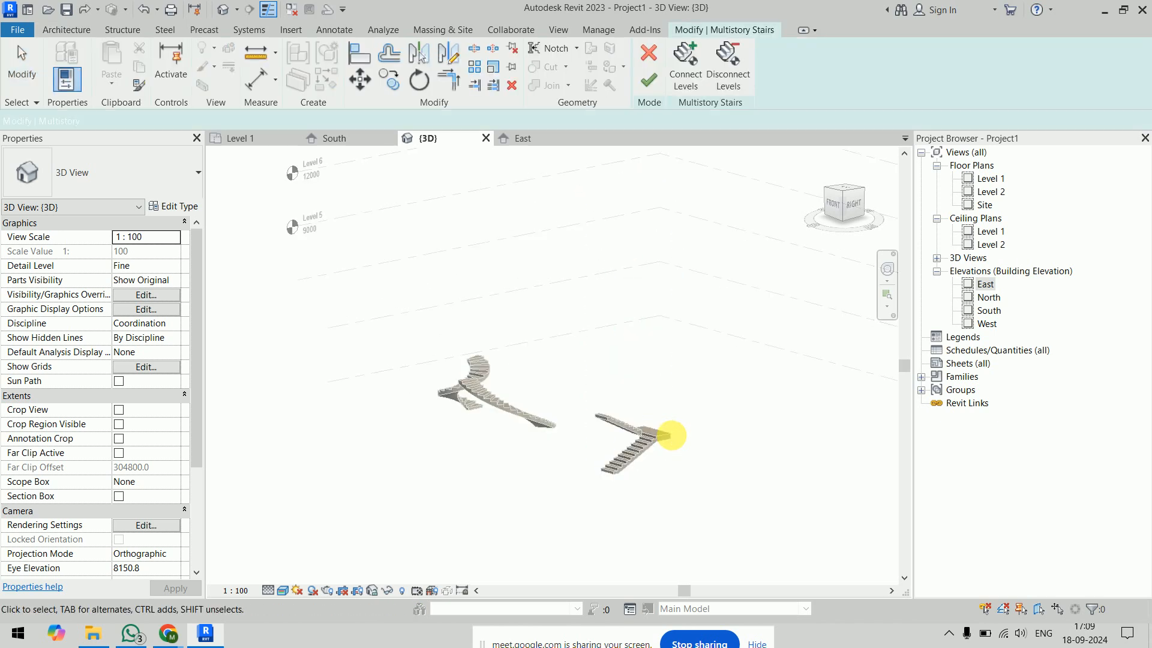
click(660, 90)
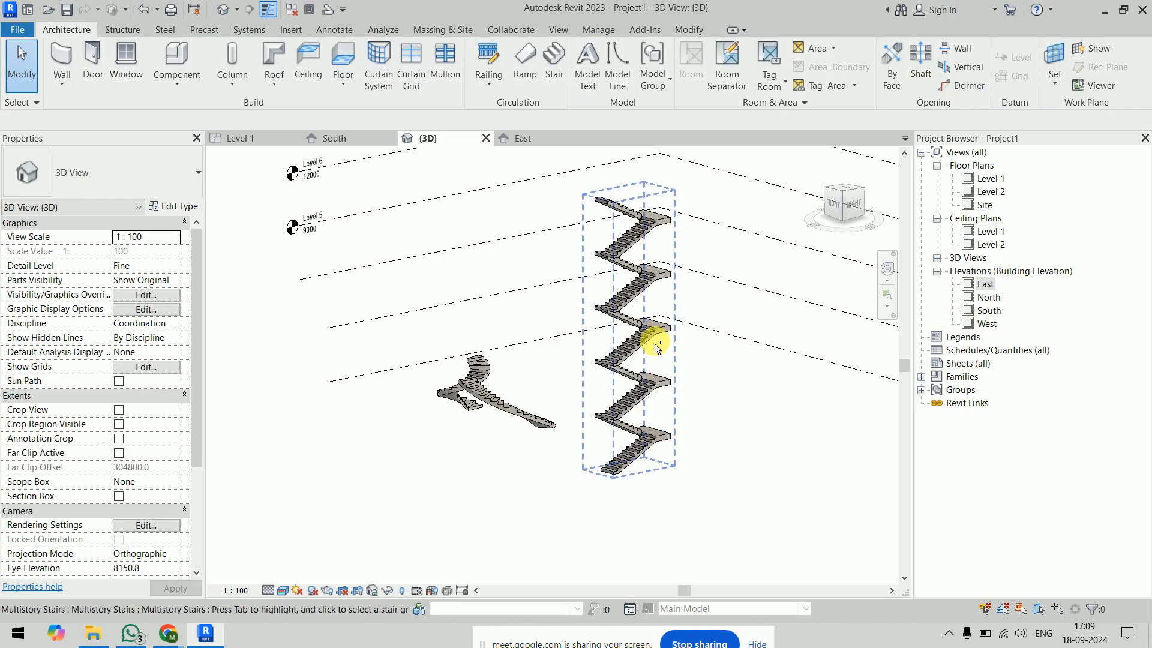
double_click(654, 344)
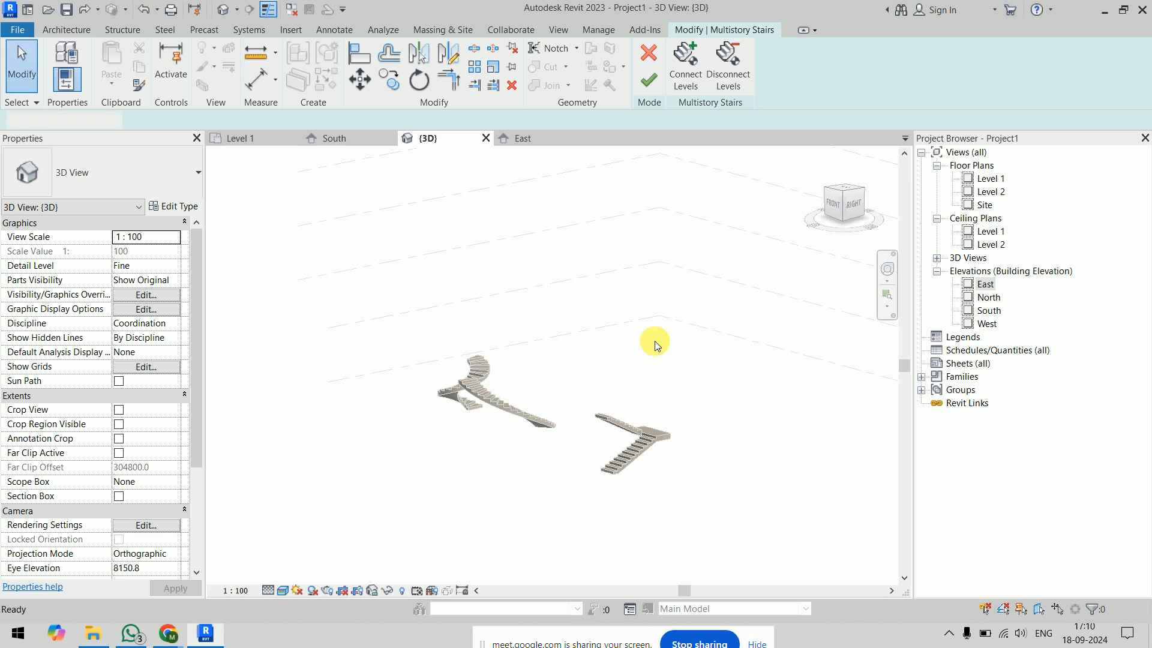
key(ctrl+z)
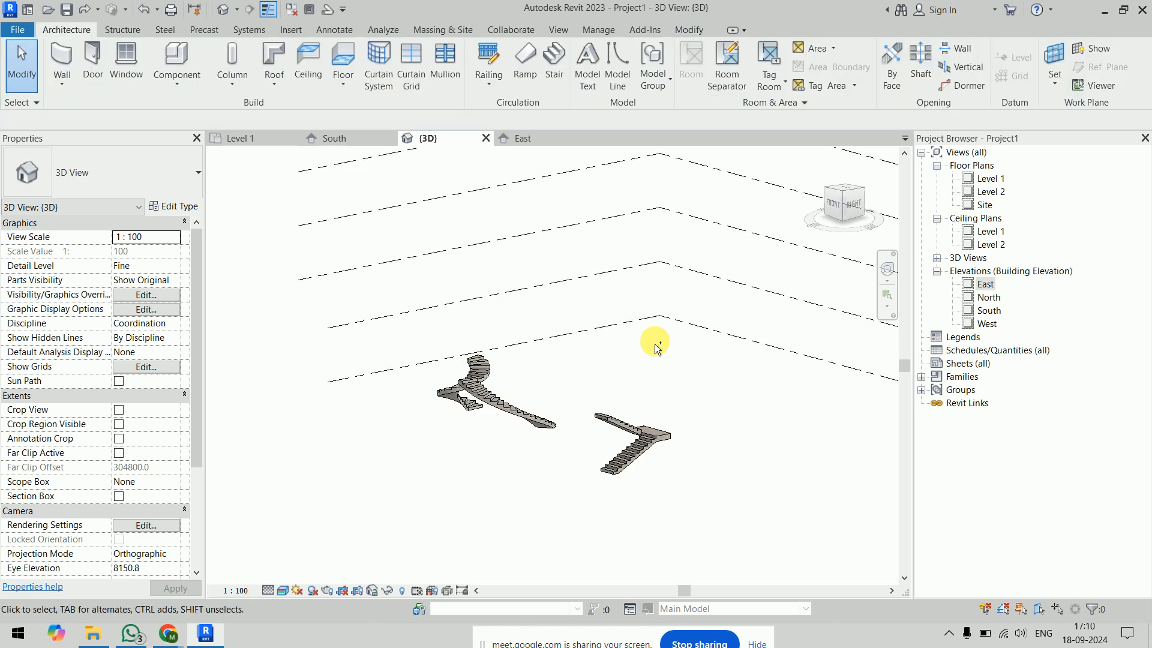
scroll(704, 383, down, 3)
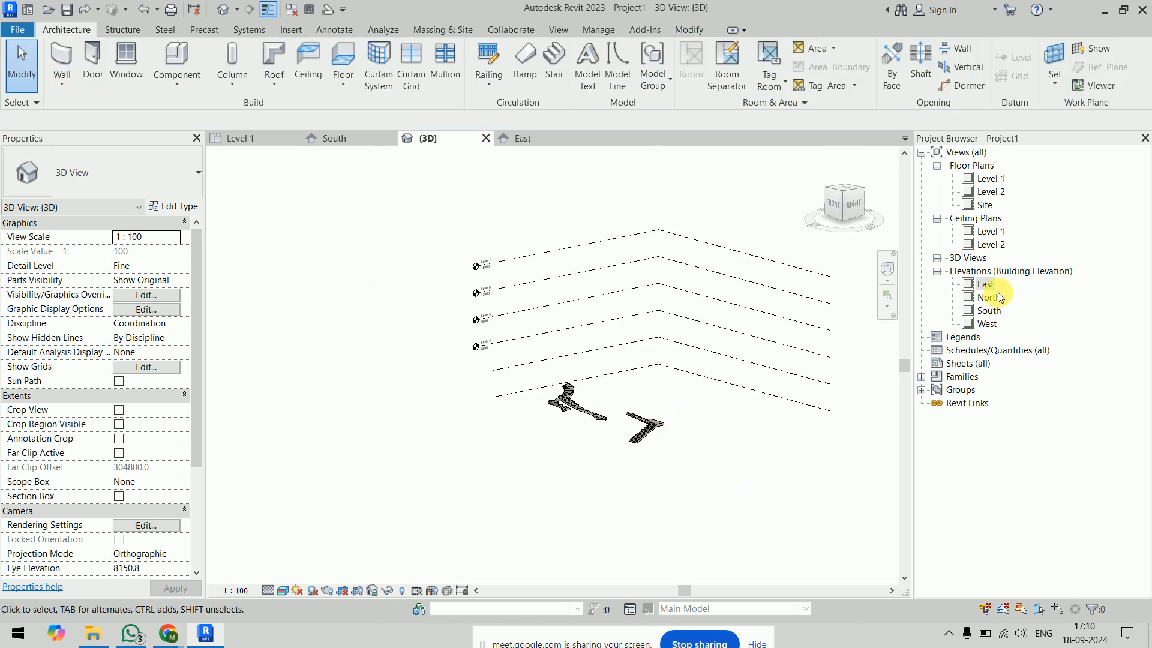
Try to set Level 6's elevation to 2700 in the South elevation, and undo the change.
double_click(988, 310)
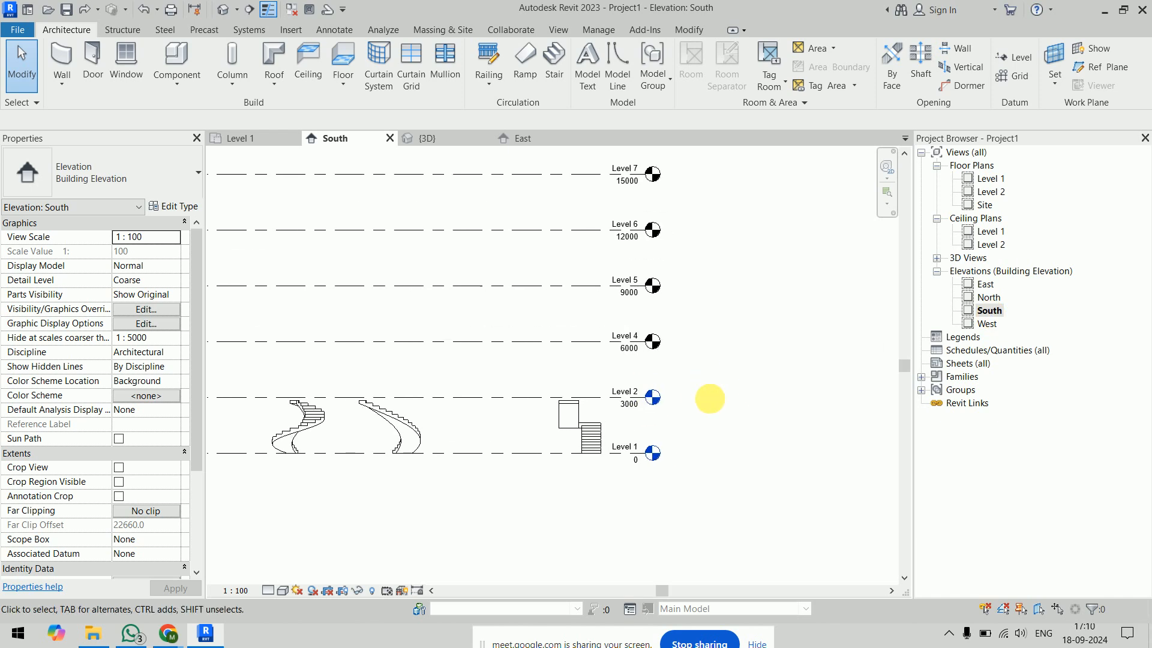
scroll(624, 399, up, 3)
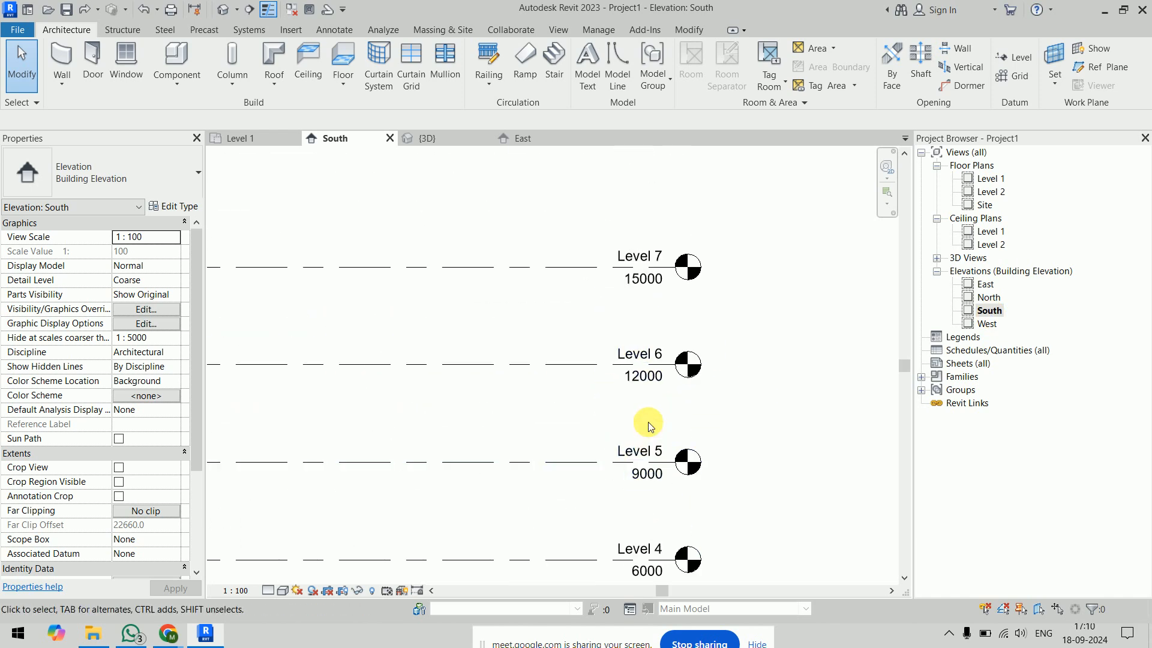
double_click(644, 377)
text(270)
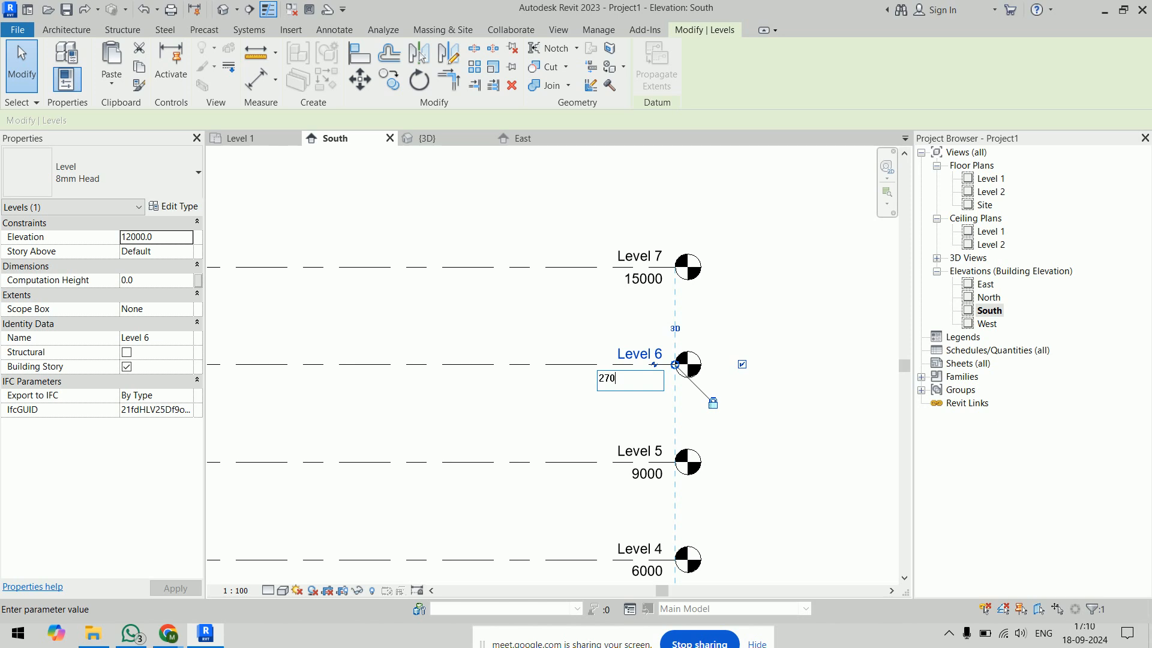
text(0)
key(Return)
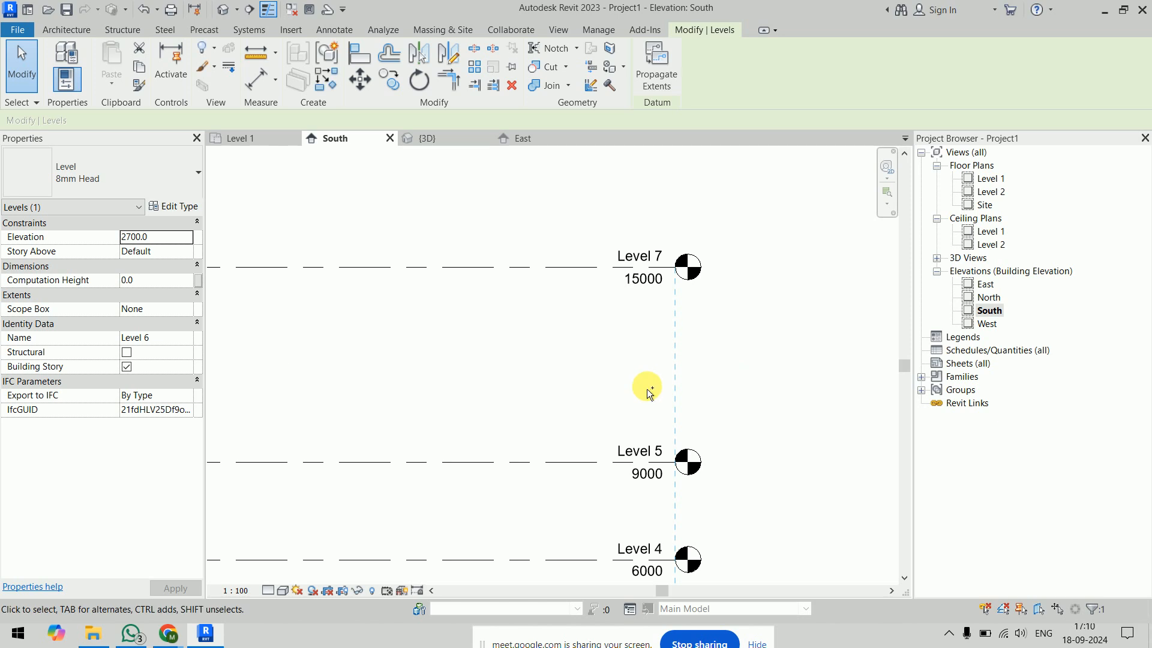
key(ctrl+z)
Set the distance between Level 5 and Level 6 to 2700 mm by moving Level 6.
scroll(548, 360, down, 3)
click(540, 379)
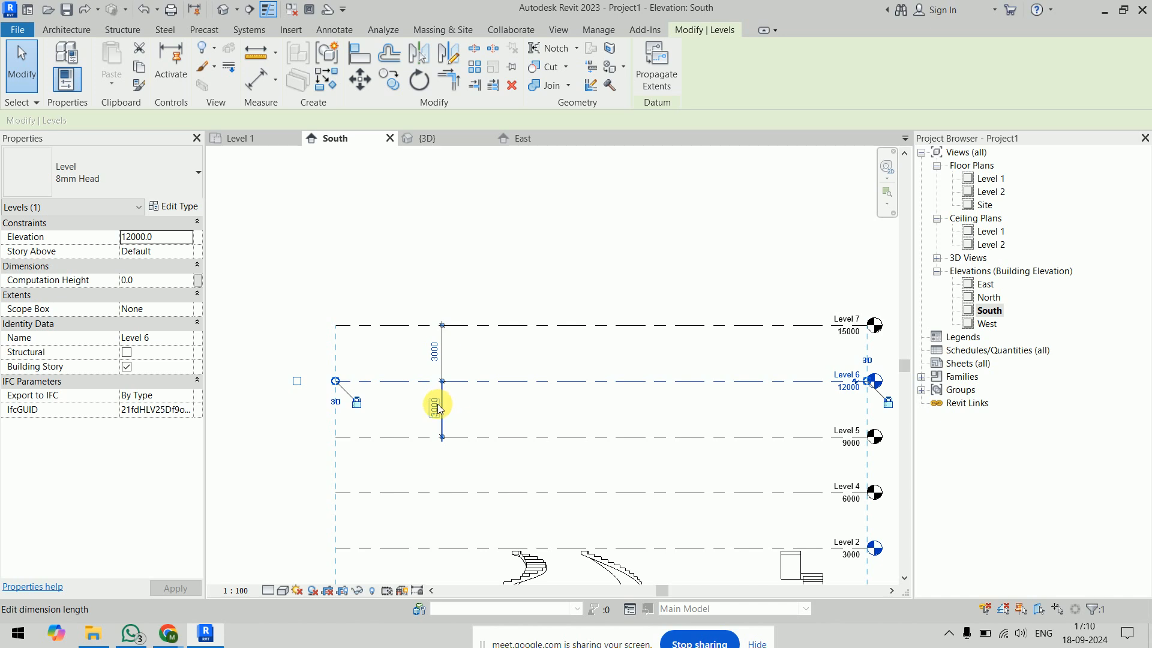
click(436, 407)
text(270)
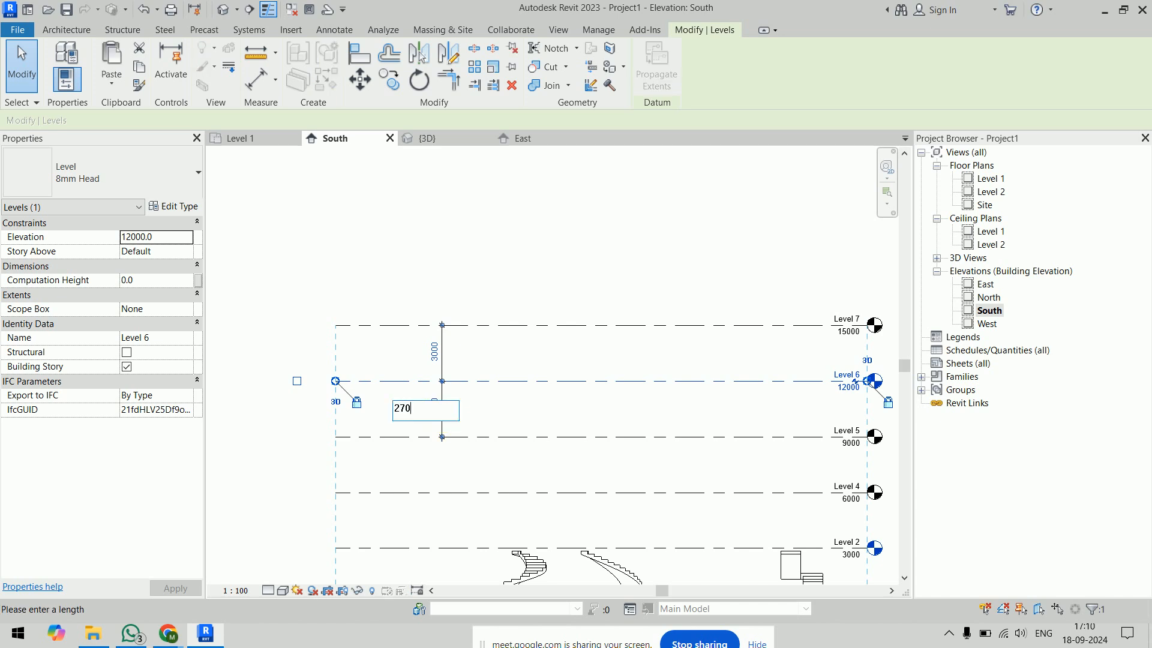
text(0)
key(Return)
Set the distance between Level 6 and Level 7 to 2700 mm by moving Level 7.
click(510, 326)
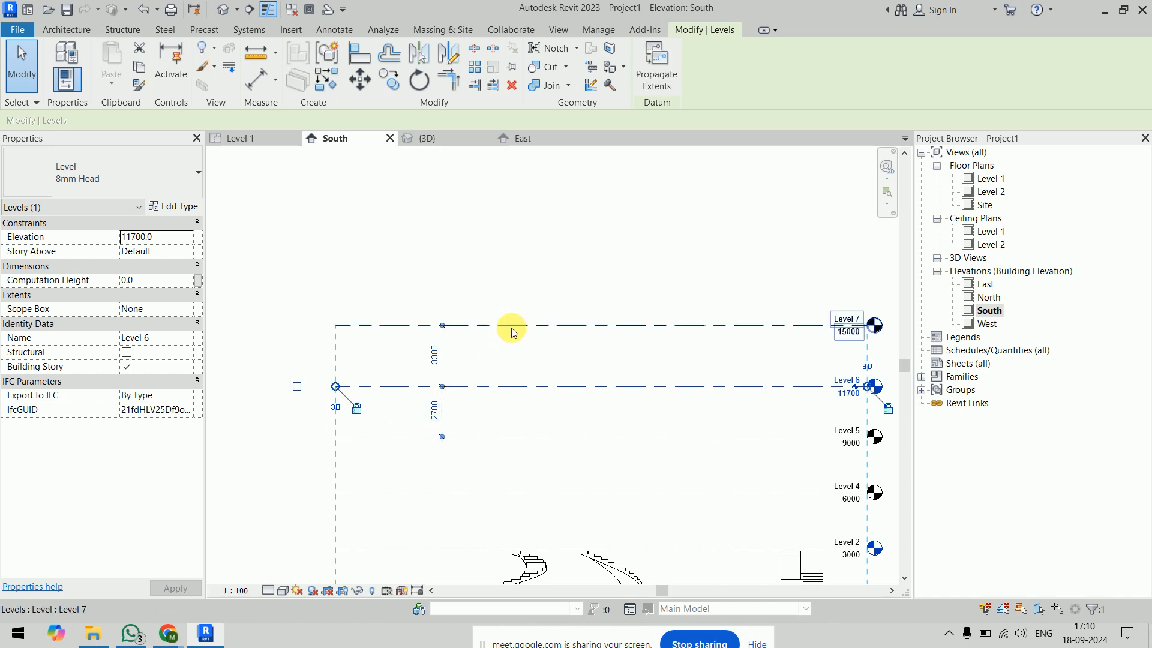
click(433, 355)
text(2700)
key(Return)
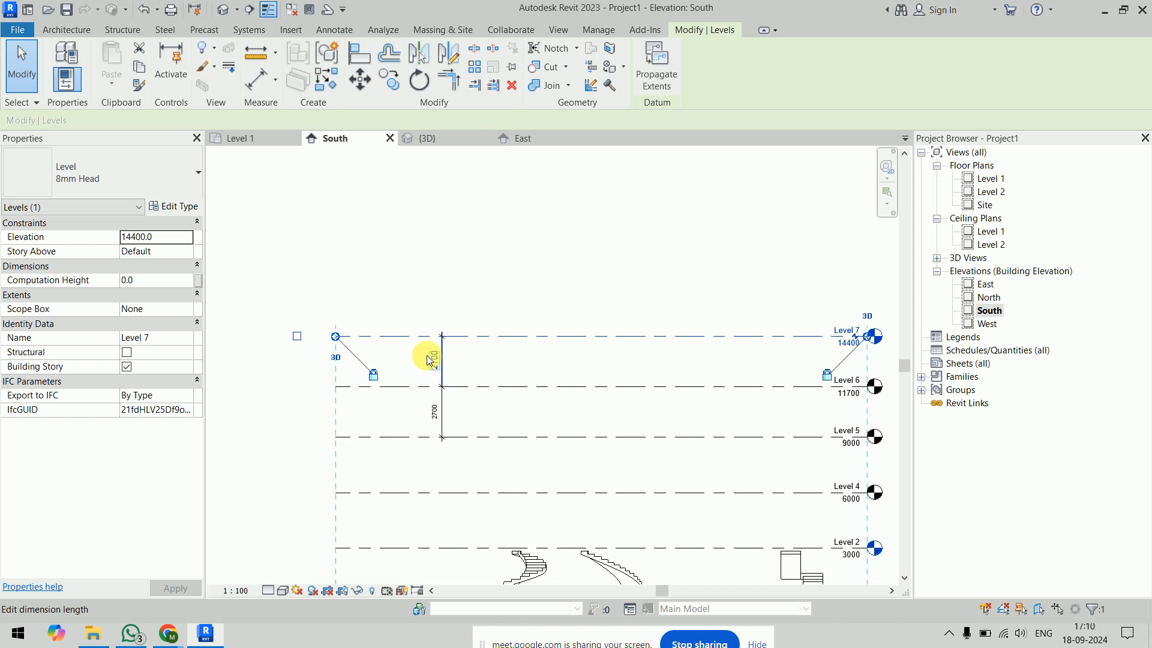
click(658, 276)
Reconnect the U-shaped stair to Levels 4 through 7 as a multistory stair in the East elevation, using the adjusted level heights.
scroll(540, 252, down, 2)
middle_drag(663, 314, 478, 190)
click(513, 138)
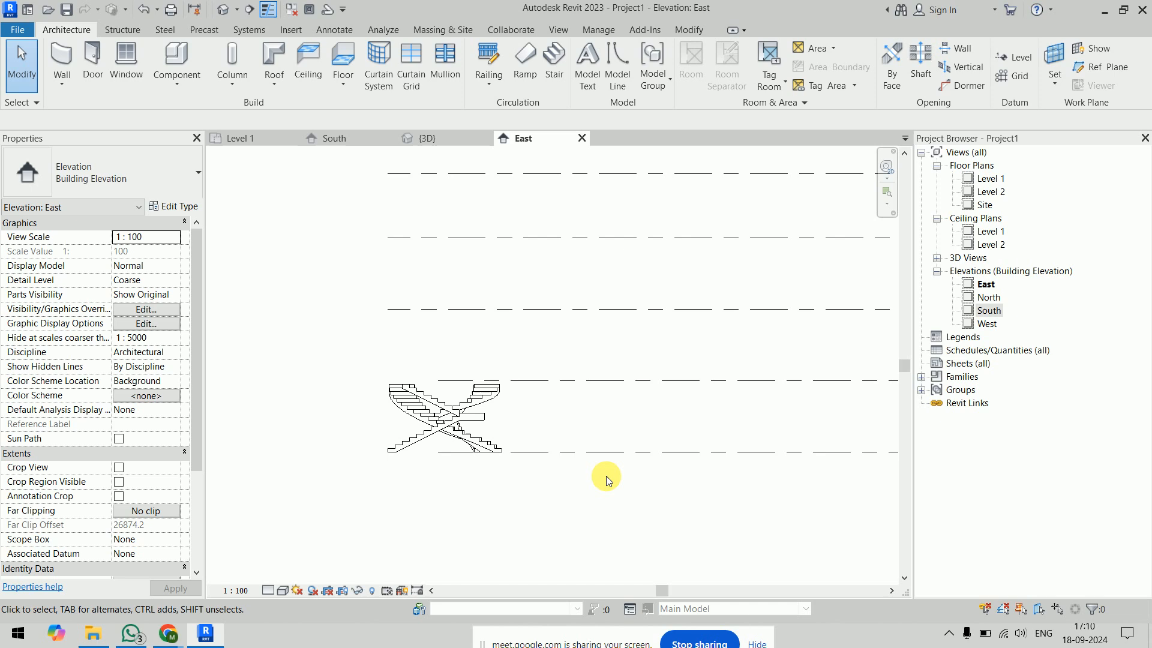
scroll(578, 415, down, 2)
click(522, 414)
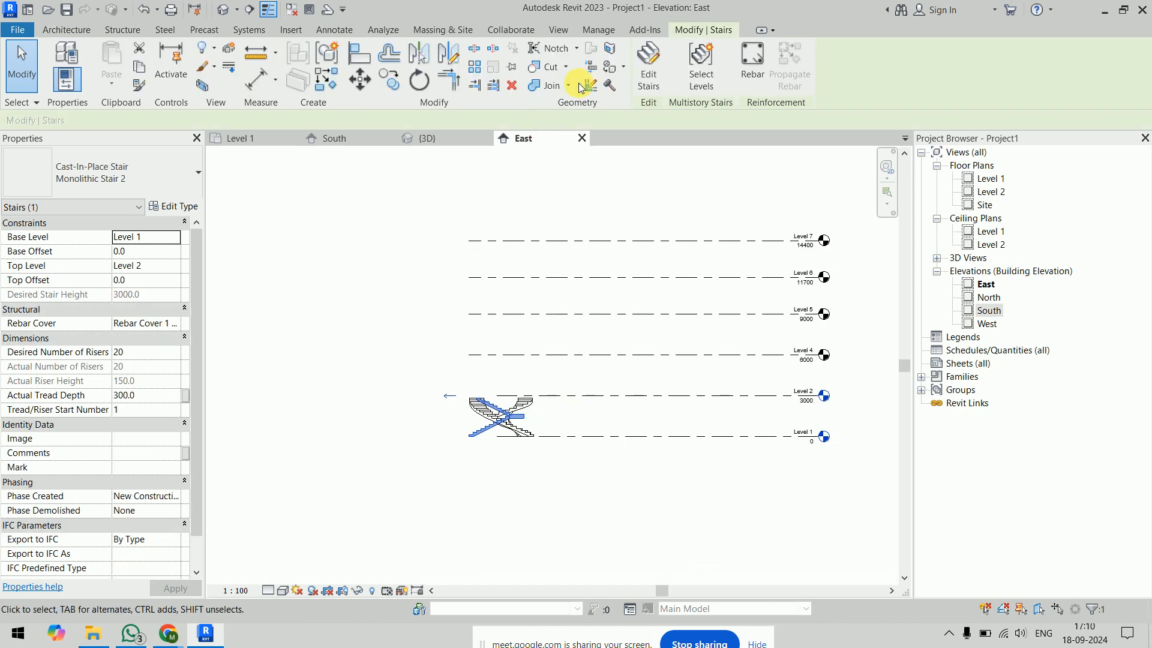
click(702, 73)
drag(670, 206, 625, 358)
click(651, 83)
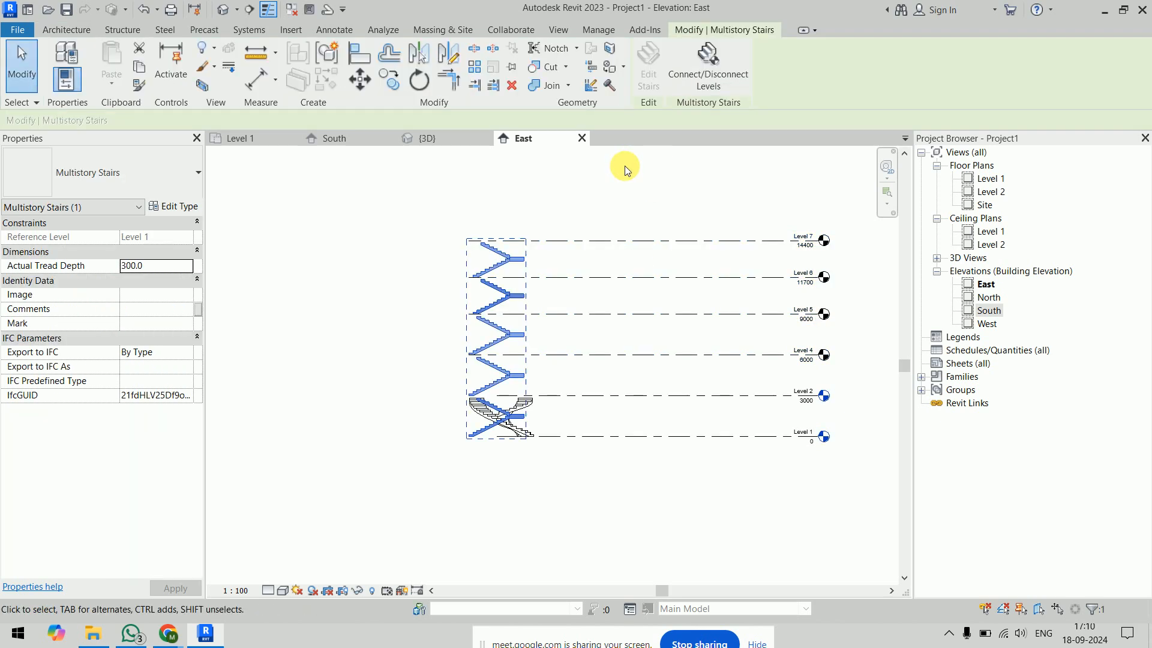
click(623, 163)
Delete the multistory stair and both spiral stairs in the 3D view.
click(426, 138)
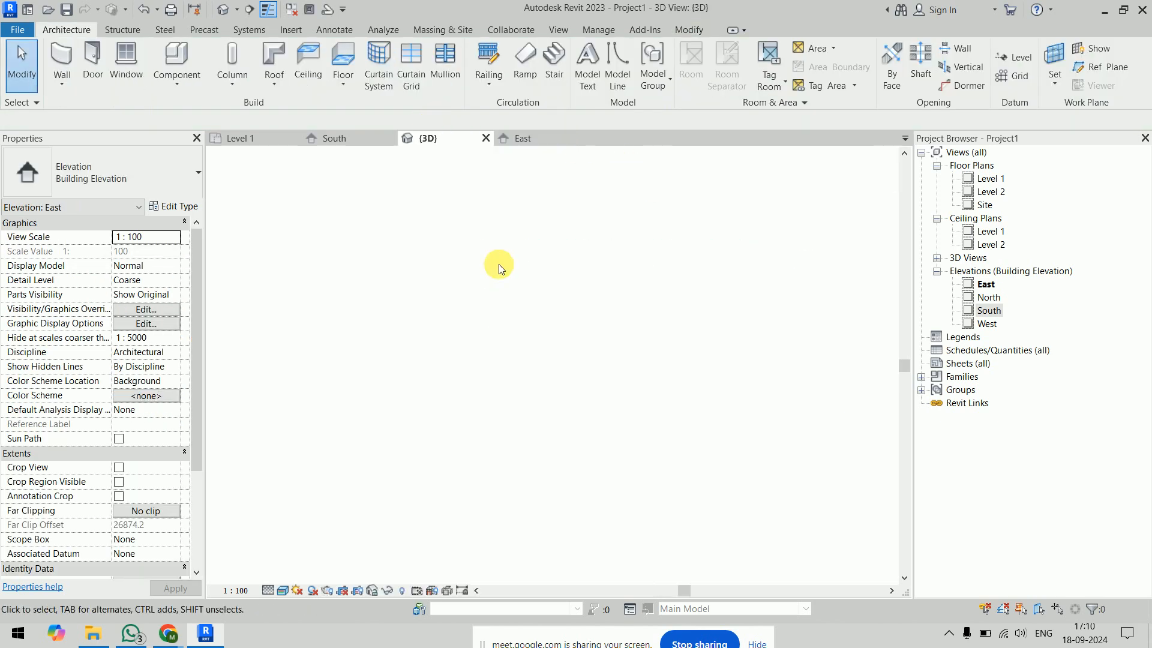
middle_drag(718, 494, 627, 504)
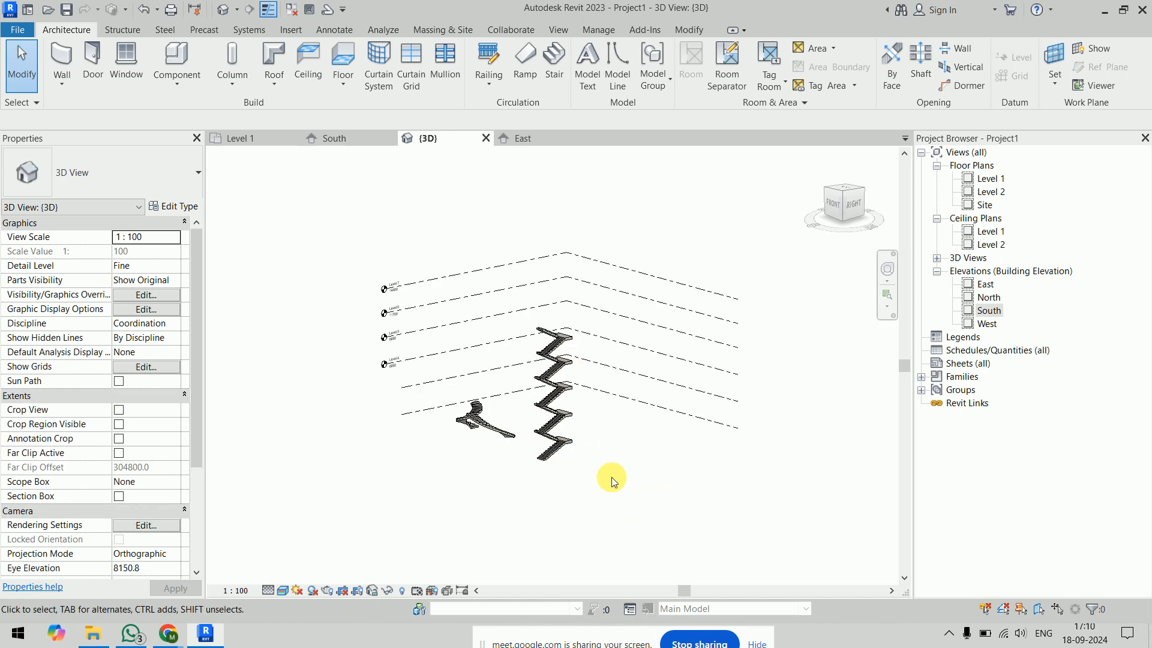
scroll(609, 475, up, 5)
shift+middle_drag(594, 386, 672, 441)
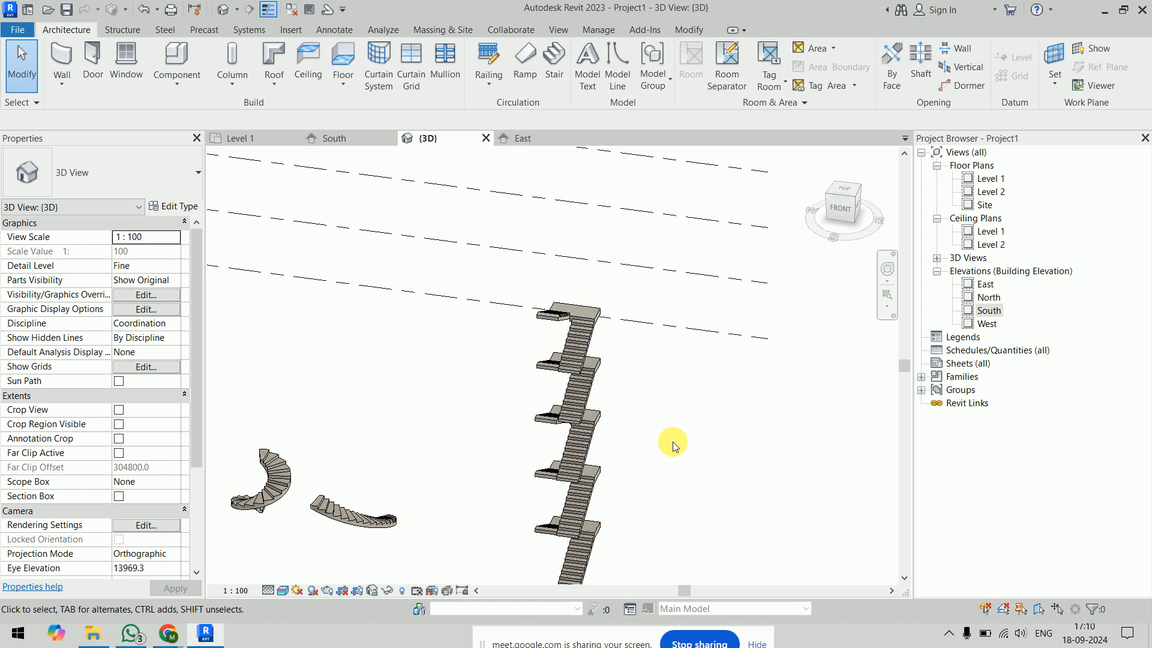
scroll(672, 442, down, 6)
drag(604, 461, 669, 517)
key(Delete)
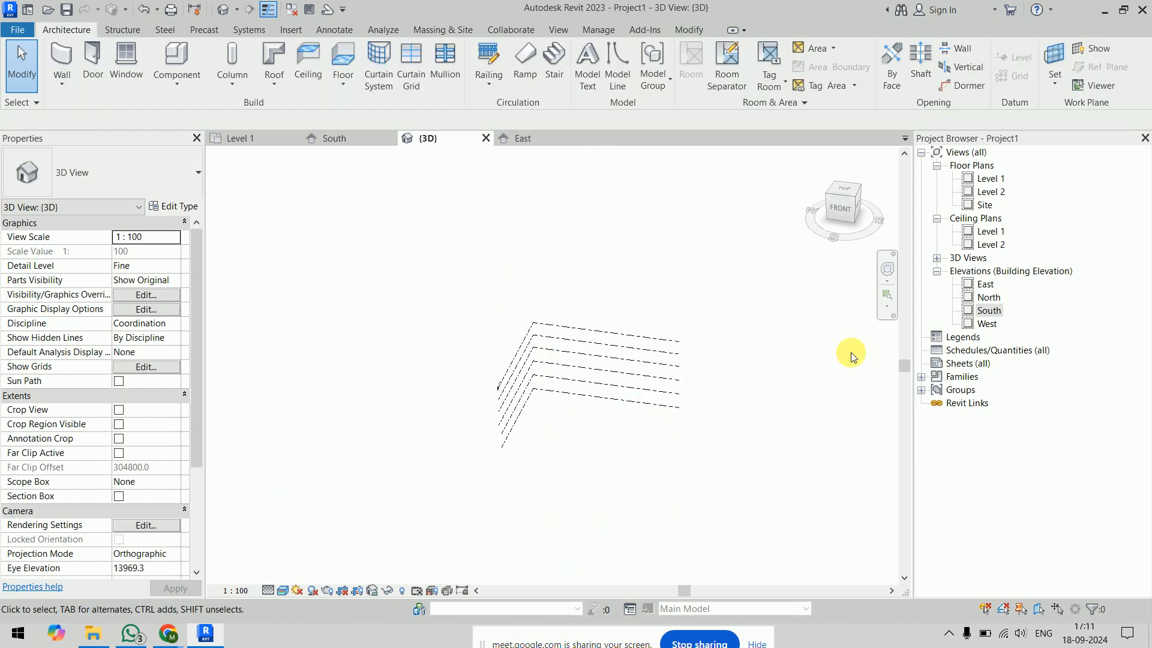
Place a cast-in-place monolithic L-shape winder stair from Level 1 to Level 2 in the Level 1 plan and finish it.
double_click(1011, 182)
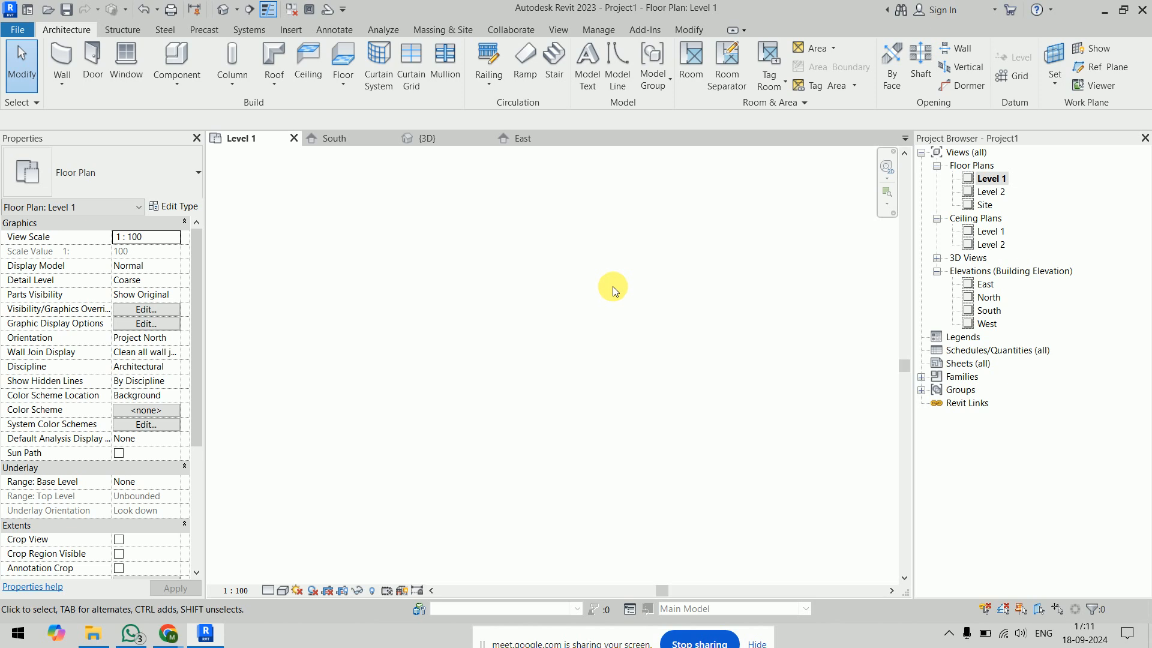
middle_drag(647, 487, 656, 528)
scroll(653, 489, down, 3)
scroll(633, 397, up, 1)
middle_drag(632, 397, 628, 353)
click(551, 65)
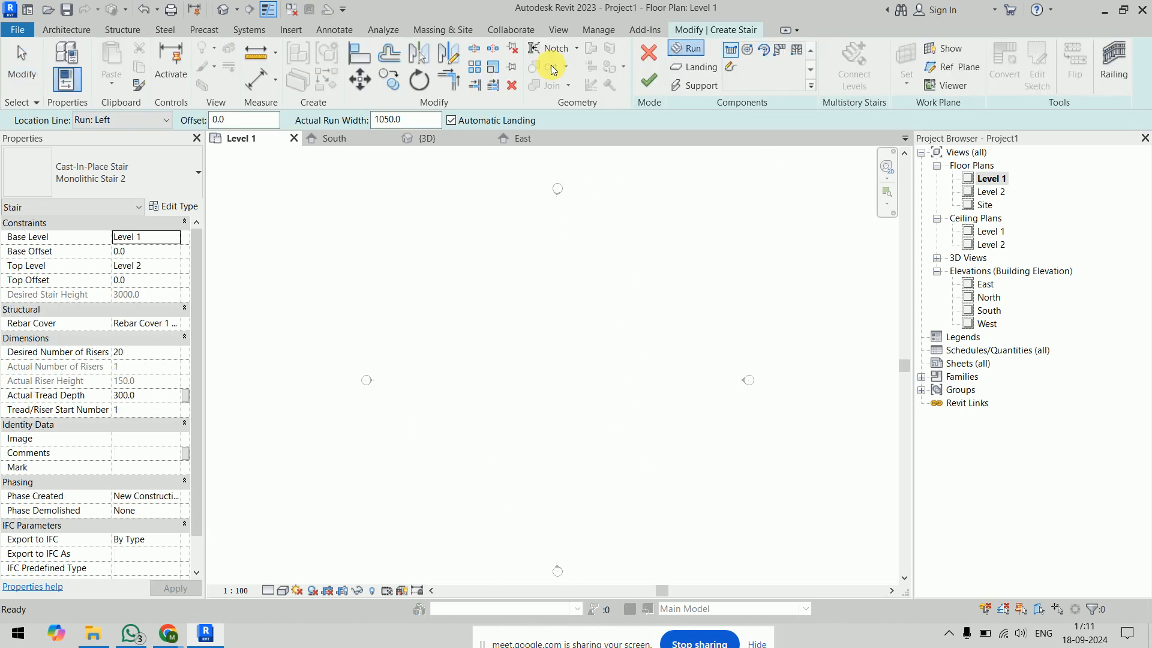
click(775, 52)
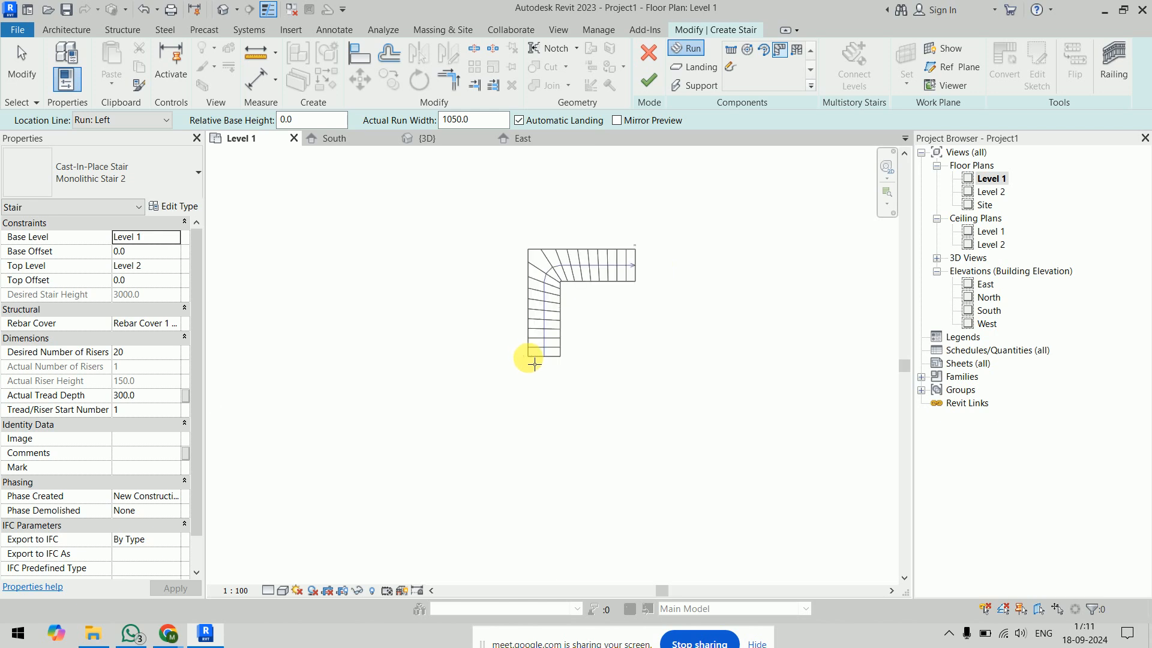
click(469, 405)
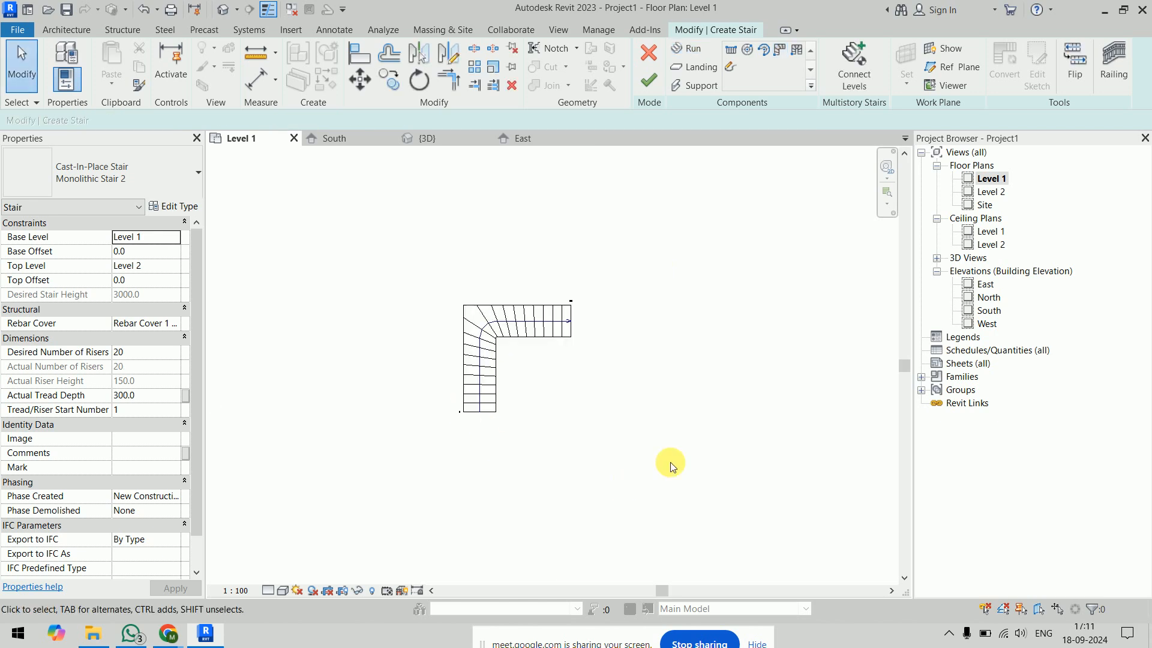
click(650, 84)
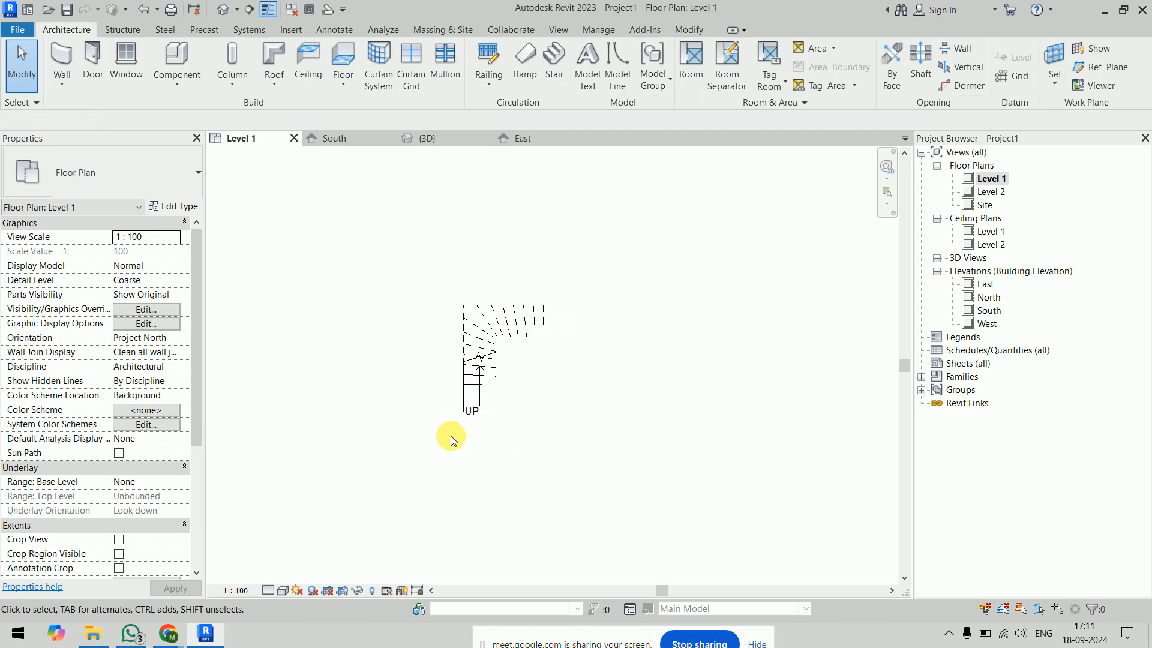
Place a cast-in-place monolithic U-shape winder stair beside the L-shape winder stair in the Level 1 plan and finish it.
click(554, 63)
click(795, 52)
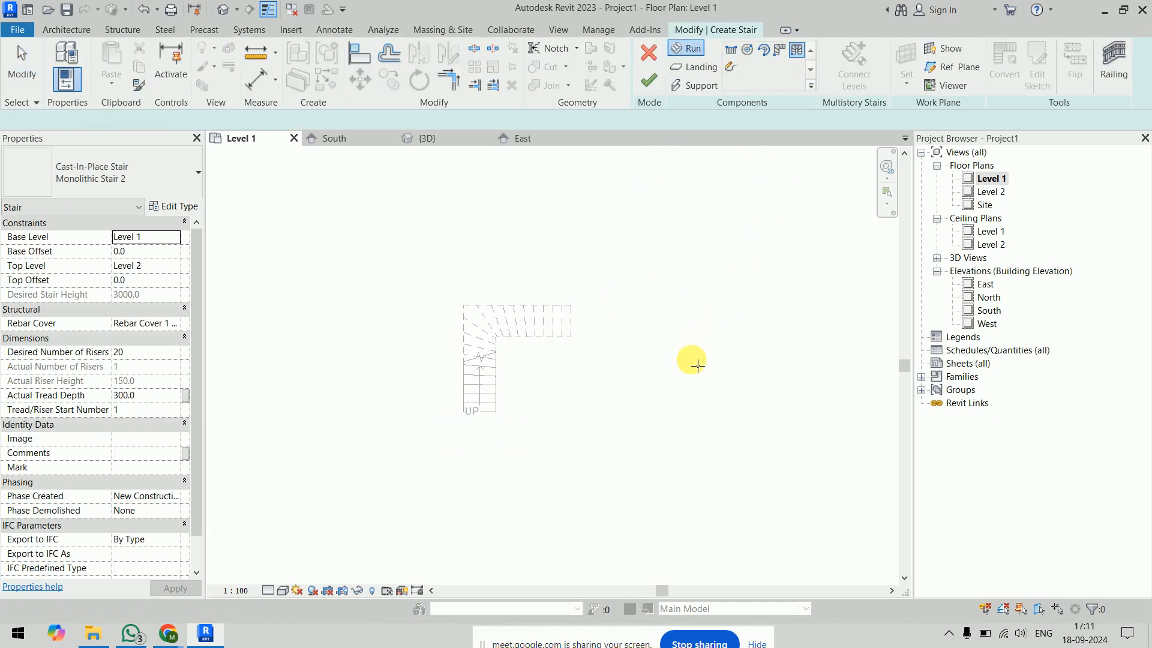
click(672, 391)
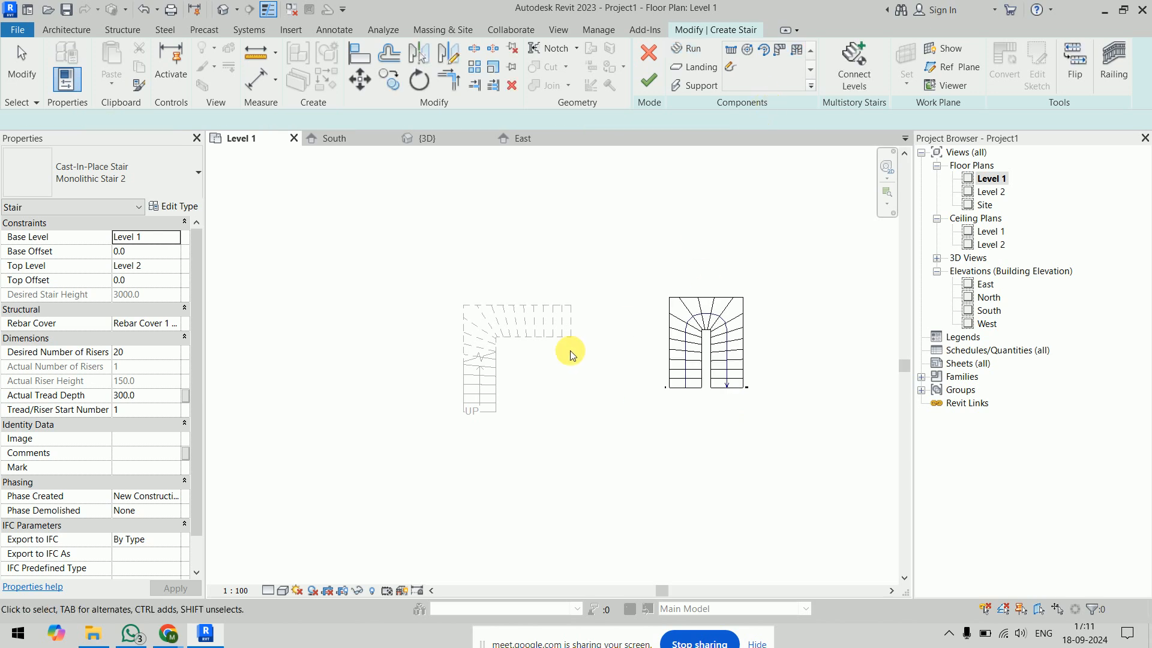
click(648, 84)
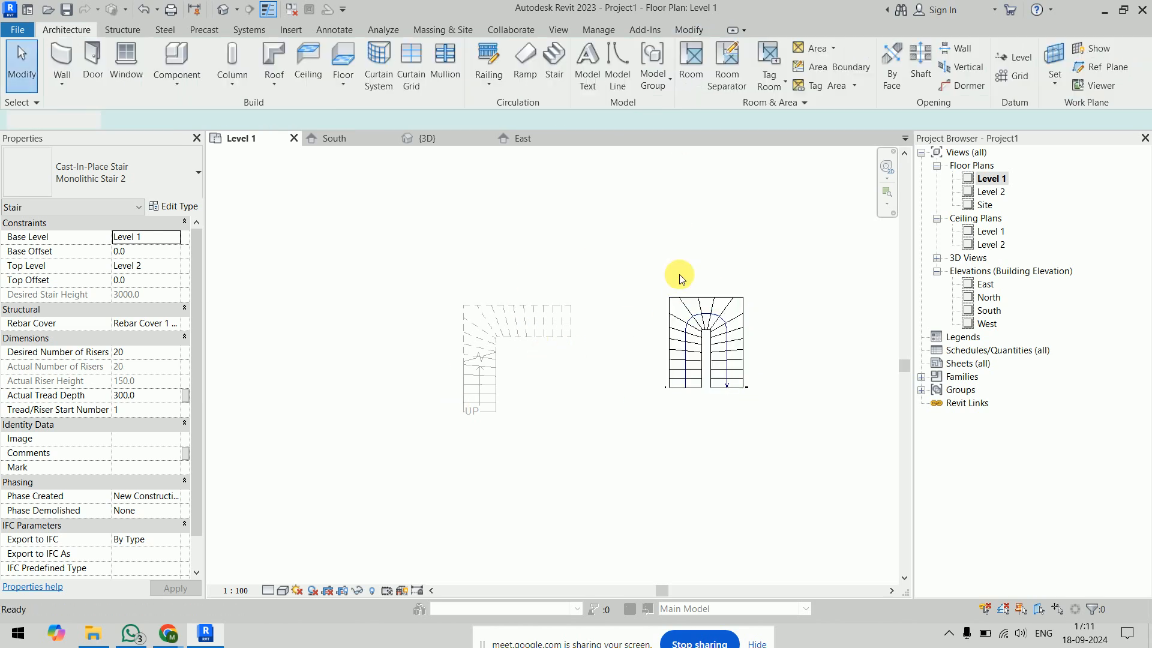
Examine the L-shape and U-shape winder stairs from different sides in the 3D view.
click(435, 139)
scroll(685, 387, down, 2)
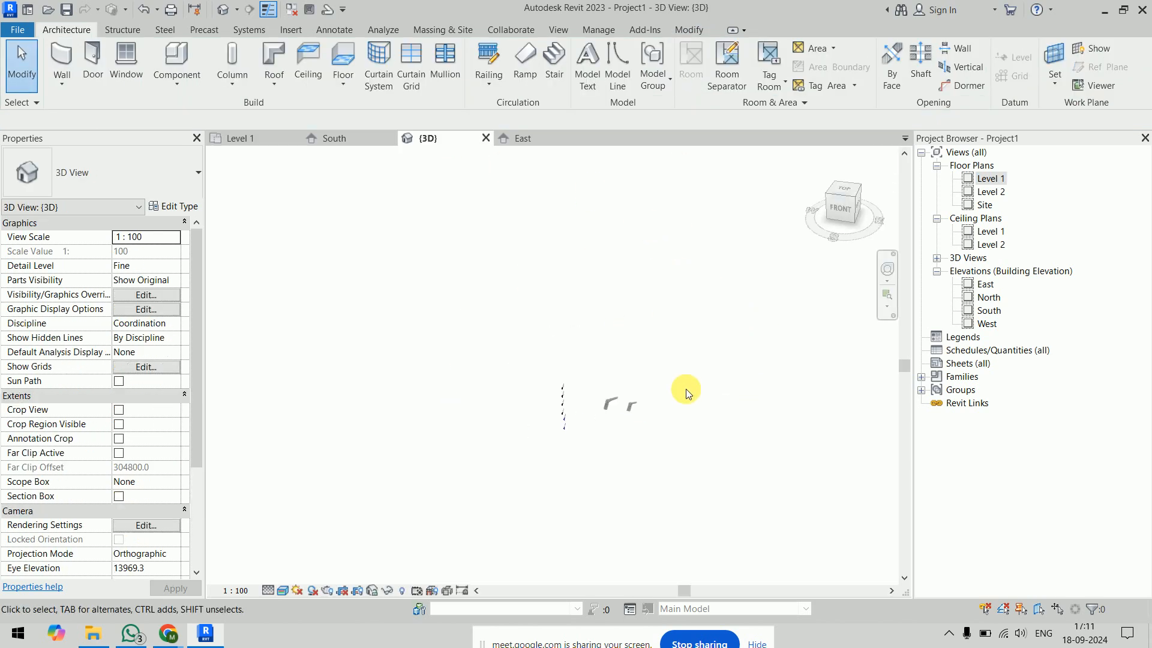
scroll(633, 408, up, 8)
middle_drag(573, 335, 524, 375)
scroll(415, 363, up, 1)
shift+middle_drag(514, 354, 658, 380)
middle_drag(623, 507, 452, 371)
scroll(452, 372, up, 3)
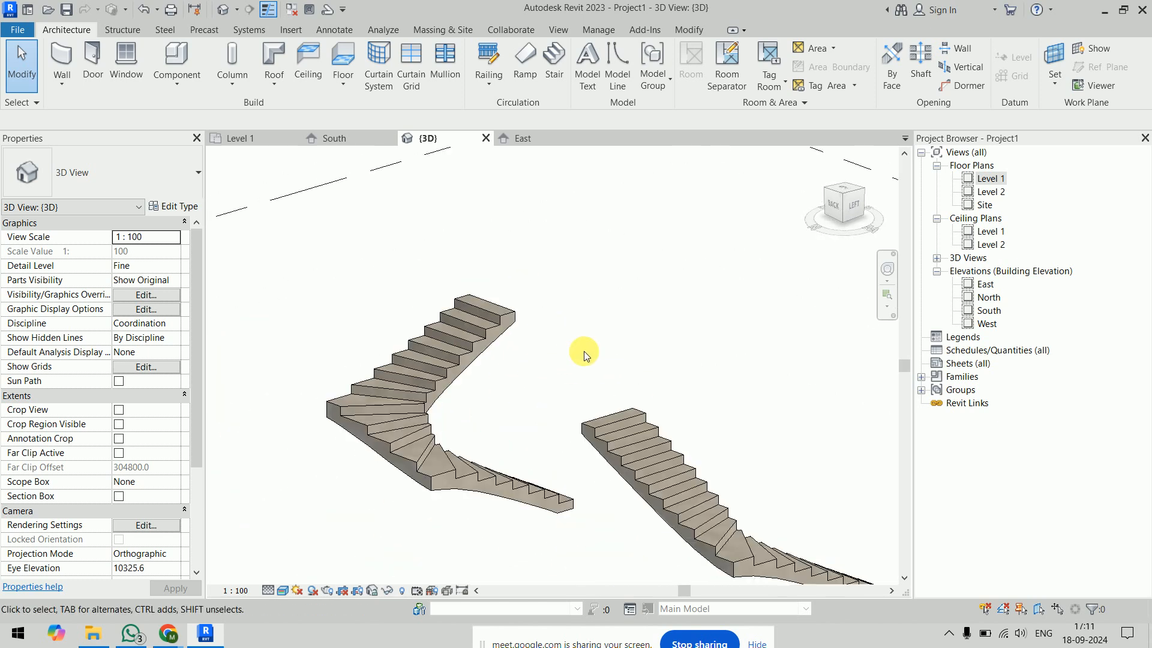
click(527, 321)
shift+middle_drag(669, 331, 690, 392)
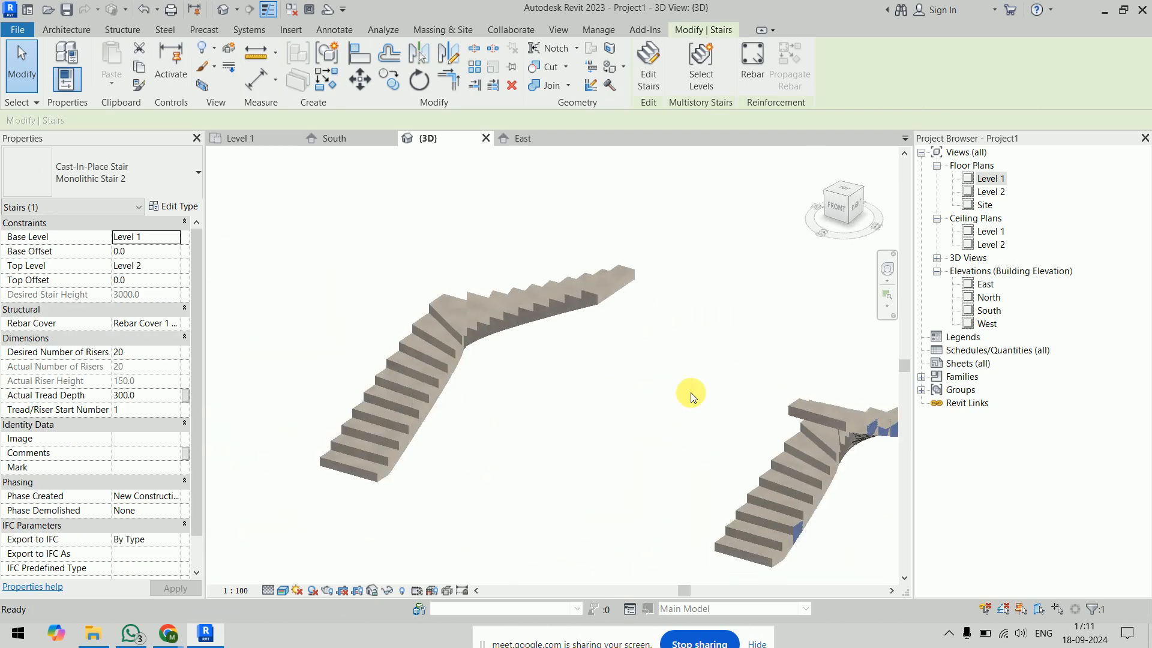
click(649, 375)
Delete both the L-shape and U-shape winder stairs in the Level 1 plan, dismissing the save reminder.
double_click(993, 180)
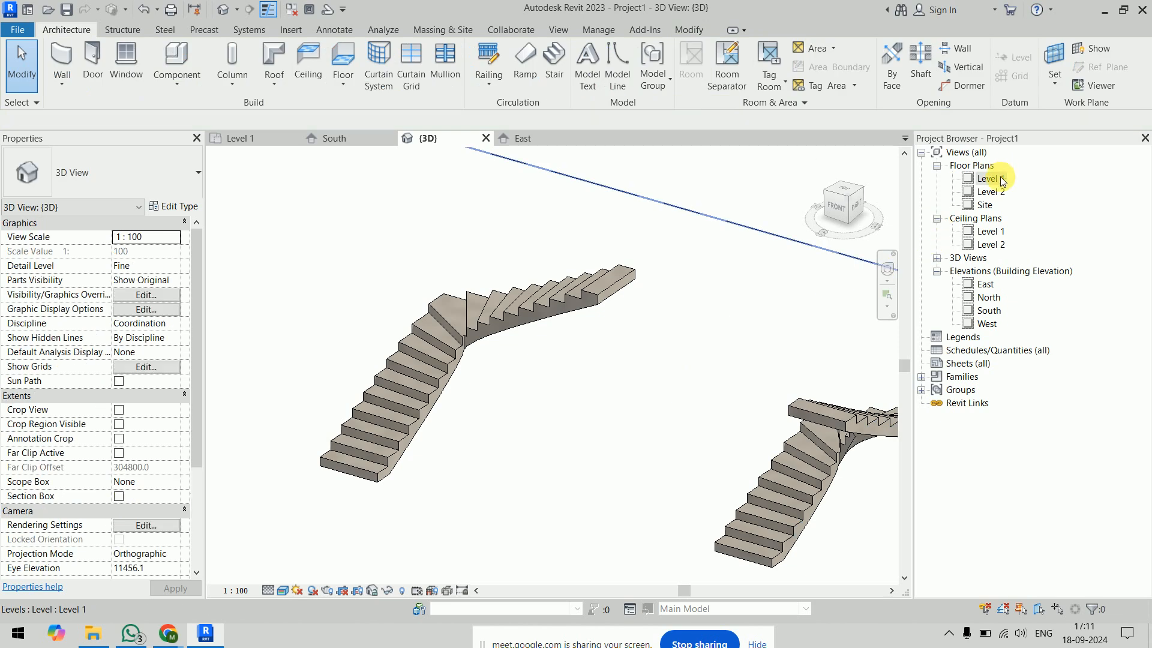
click(688, 386)
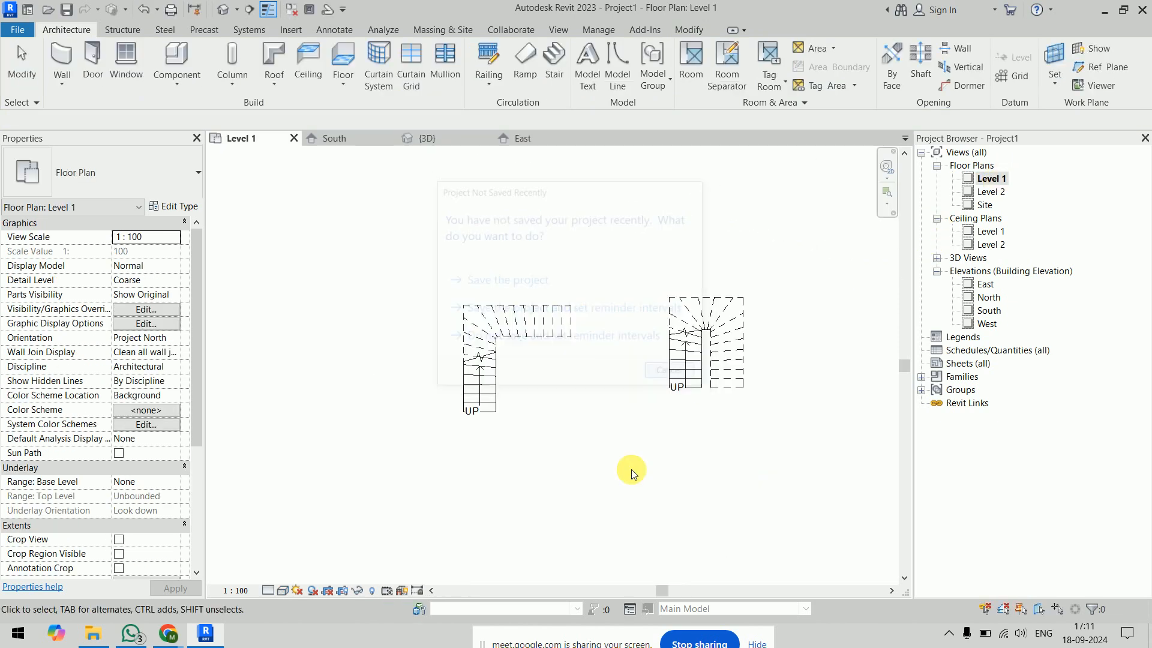
drag(336, 203, 821, 464)
key(Delete)
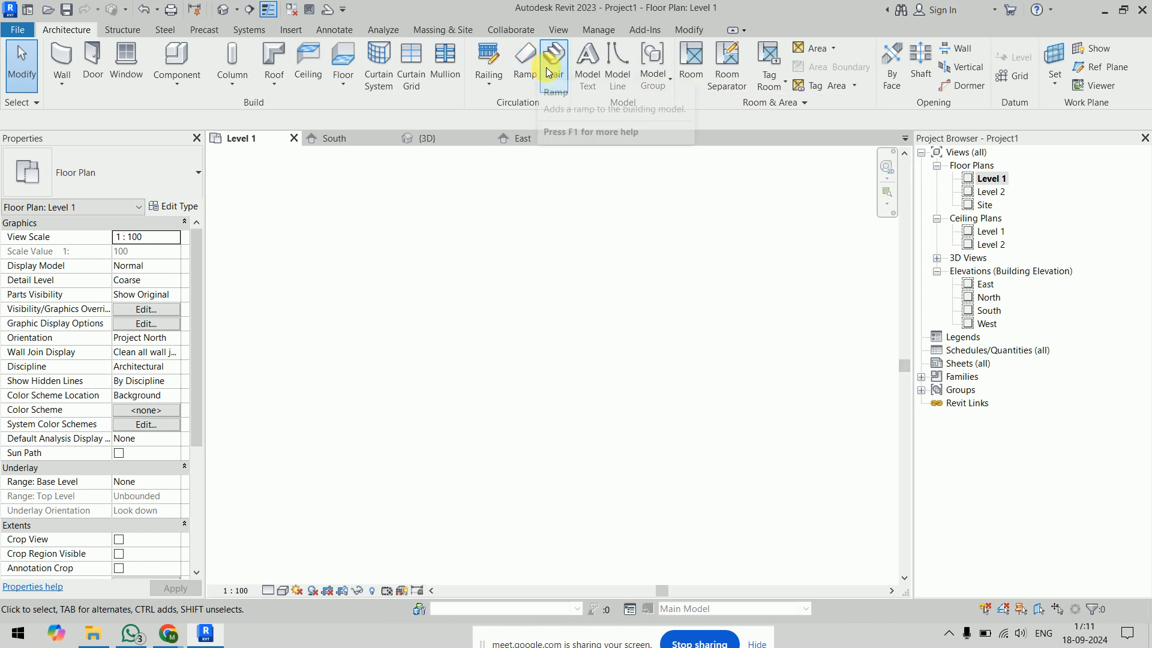
Place a Precast Stair as one straight vertical run of 17 risers from Level 1 to Level 2 and finish it.
click(554, 69)
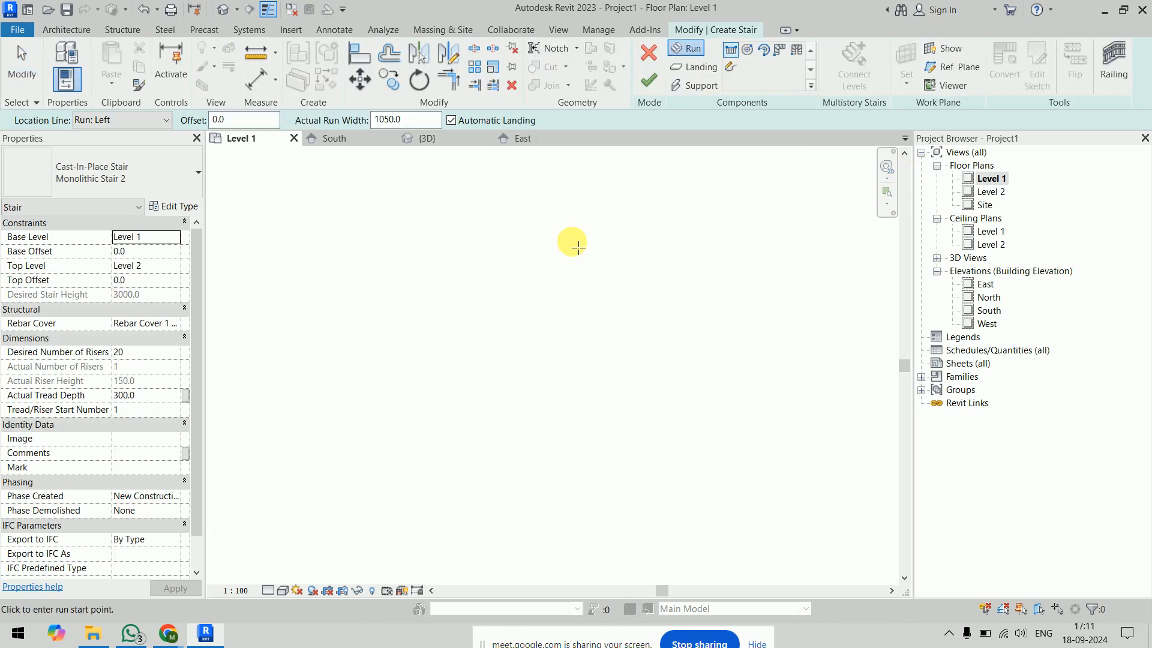
click(123, 170)
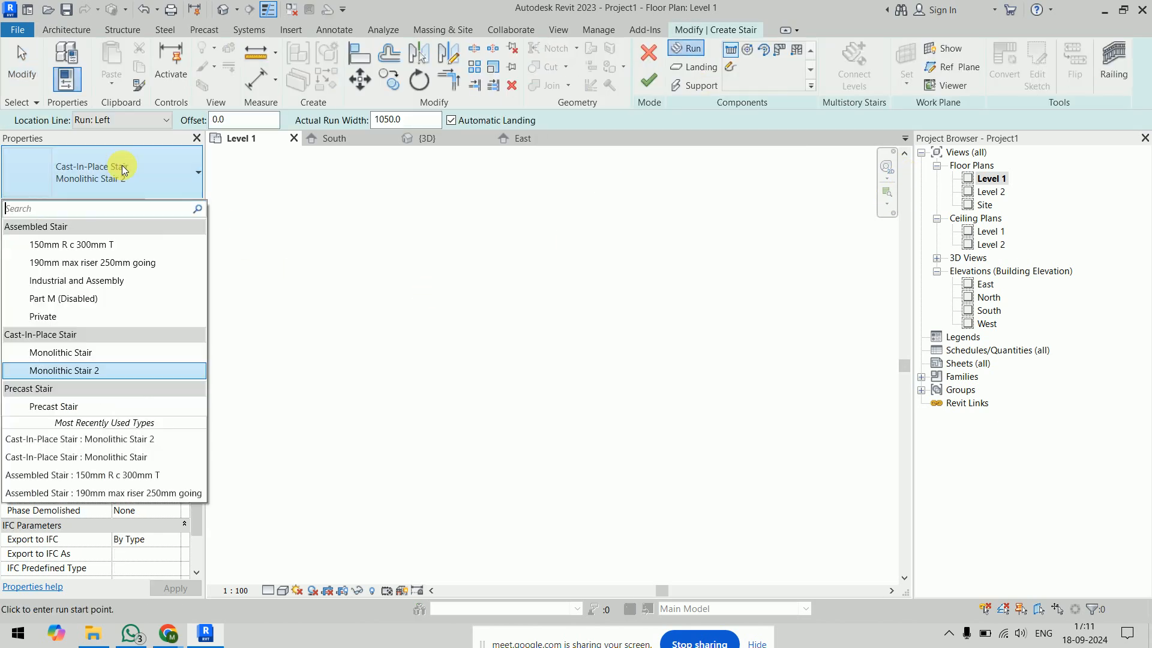
click(84, 408)
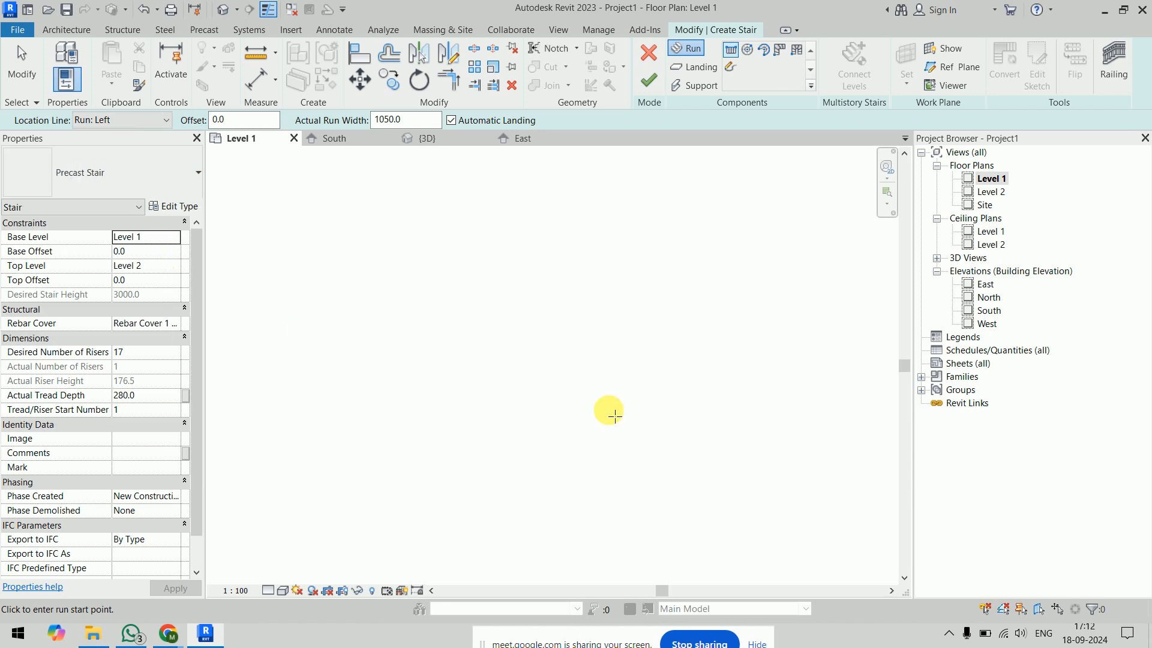
click(576, 408)
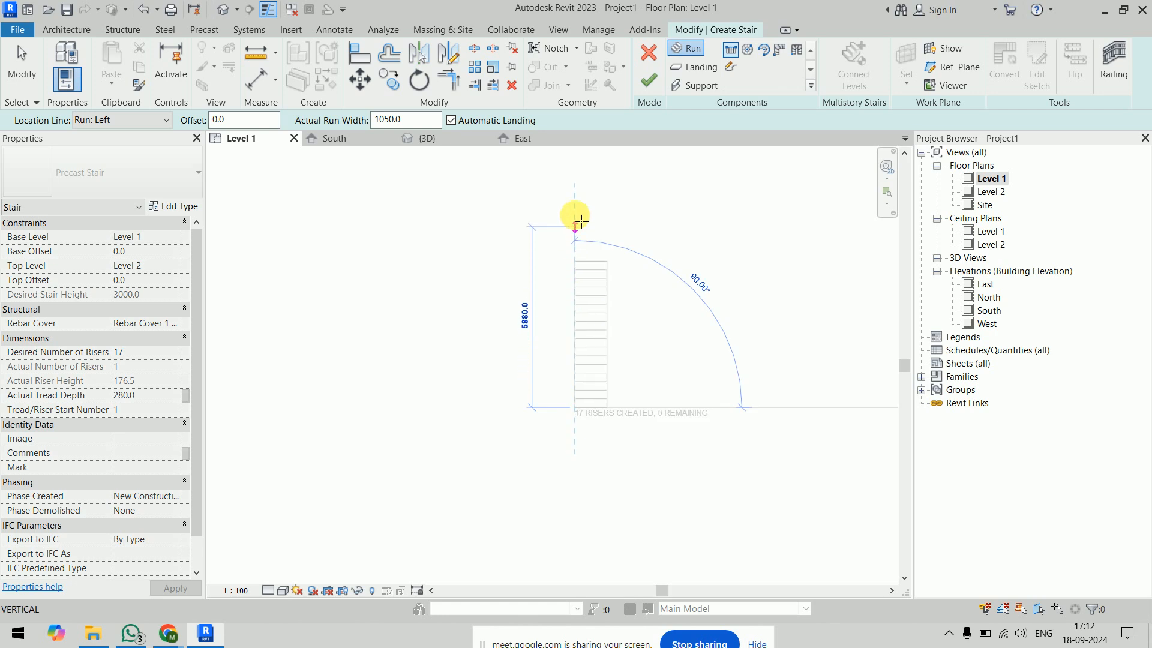
click(576, 222)
click(649, 80)
click(777, 418)
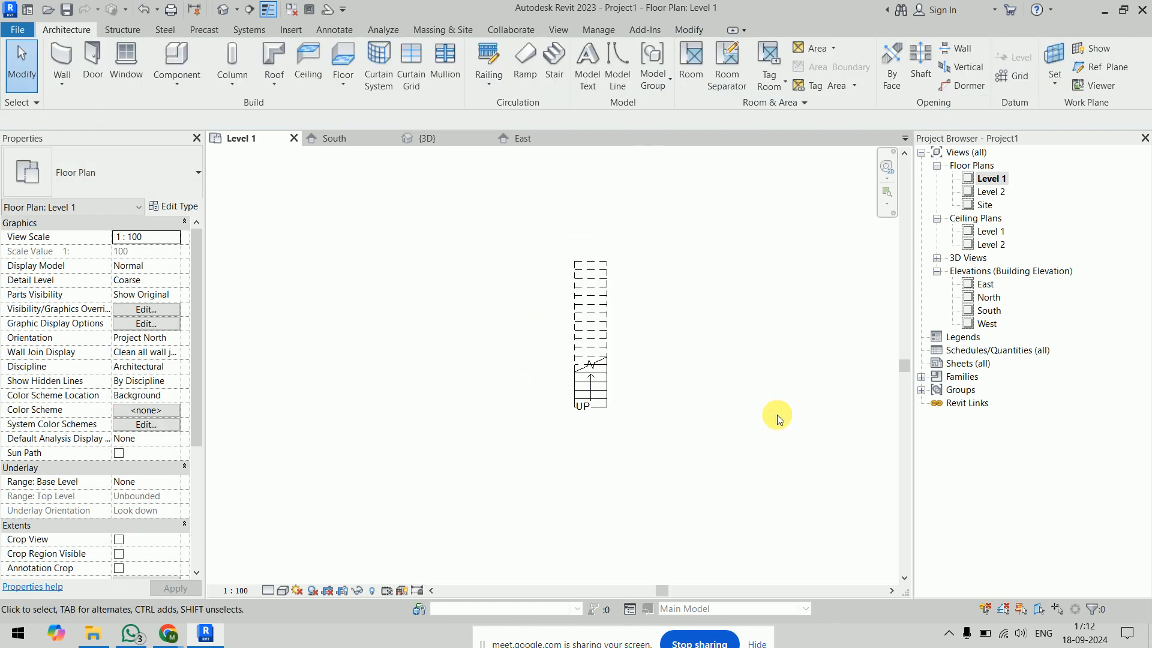
Examine the precast stair's underside, top end connection and treads in the 3D view.
click(451, 137)
shift+middle_drag(729, 430, 420, 296)
scroll(546, 262, up, 6)
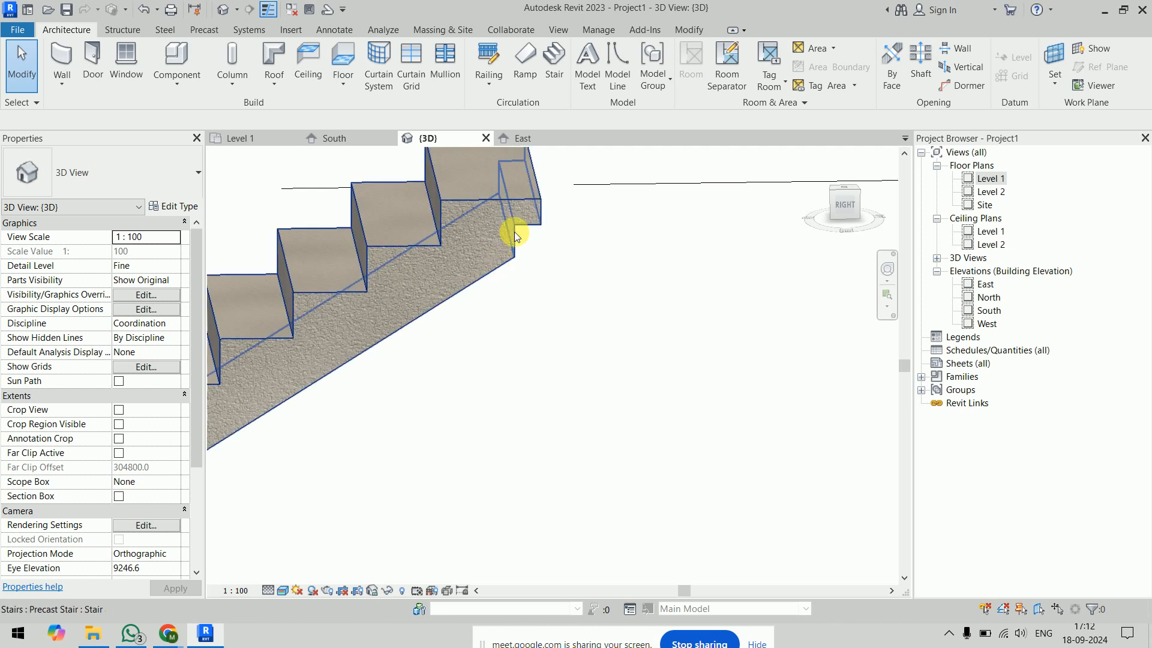
scroll(646, 324, down, 3)
scroll(645, 324, down, 2)
click(560, 352)
shift+middle_drag(443, 437, 723, 466)
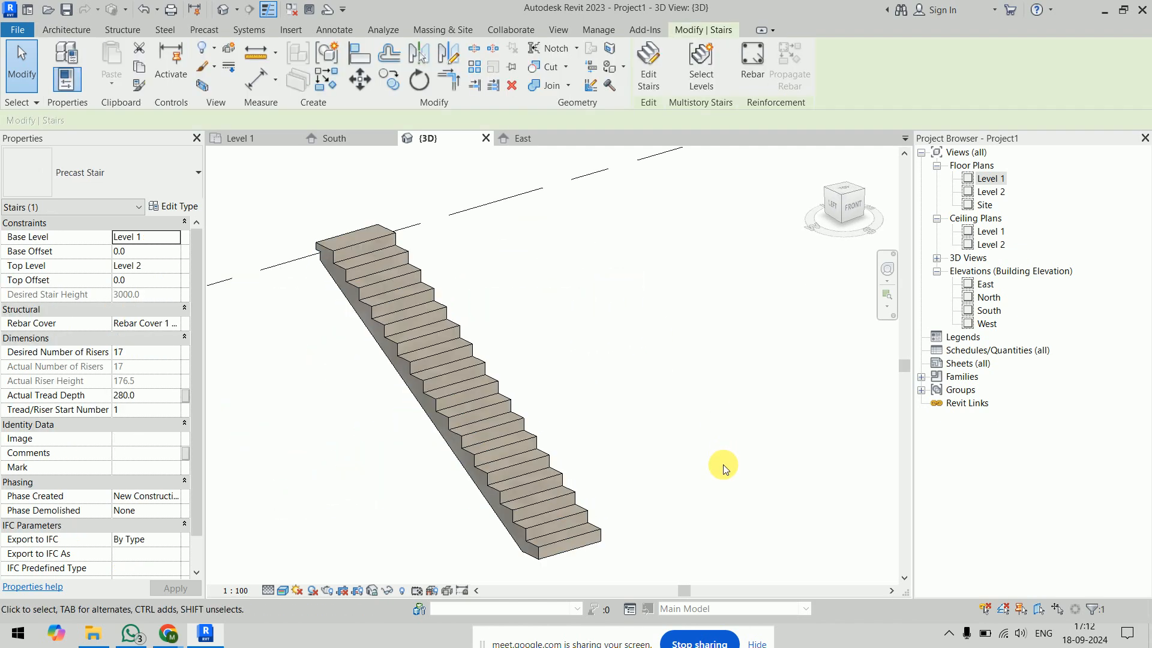
click(681, 379)
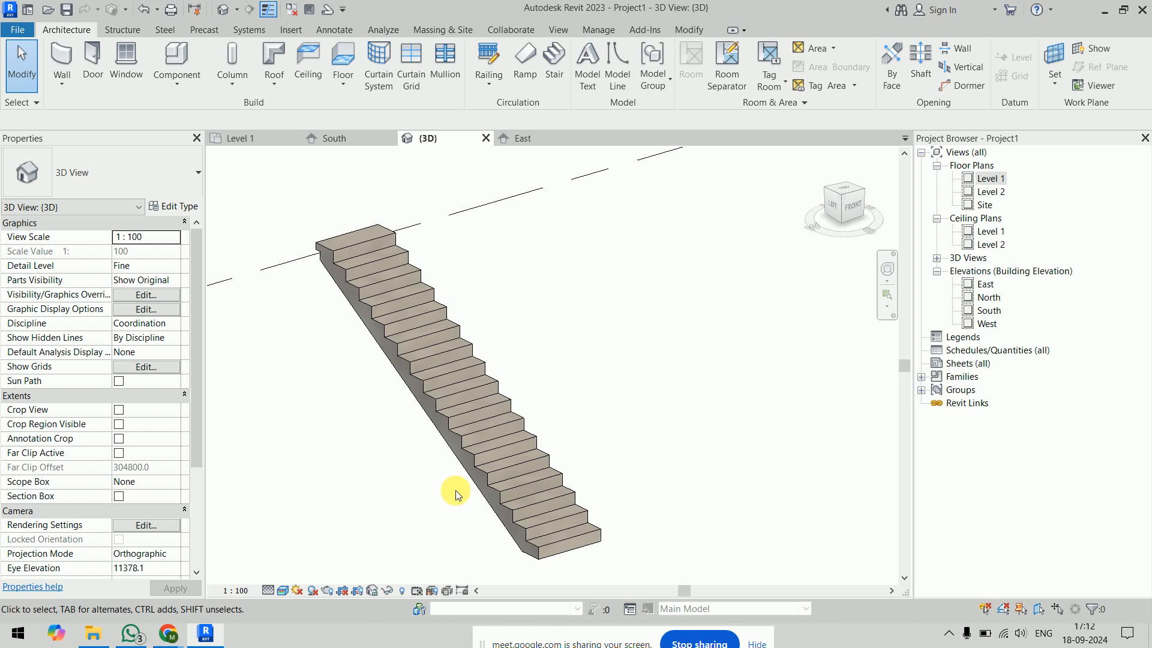
Delete the precast stair in the 3D view and return to the Level 1 plan.
click(492, 458)
key(Delete)
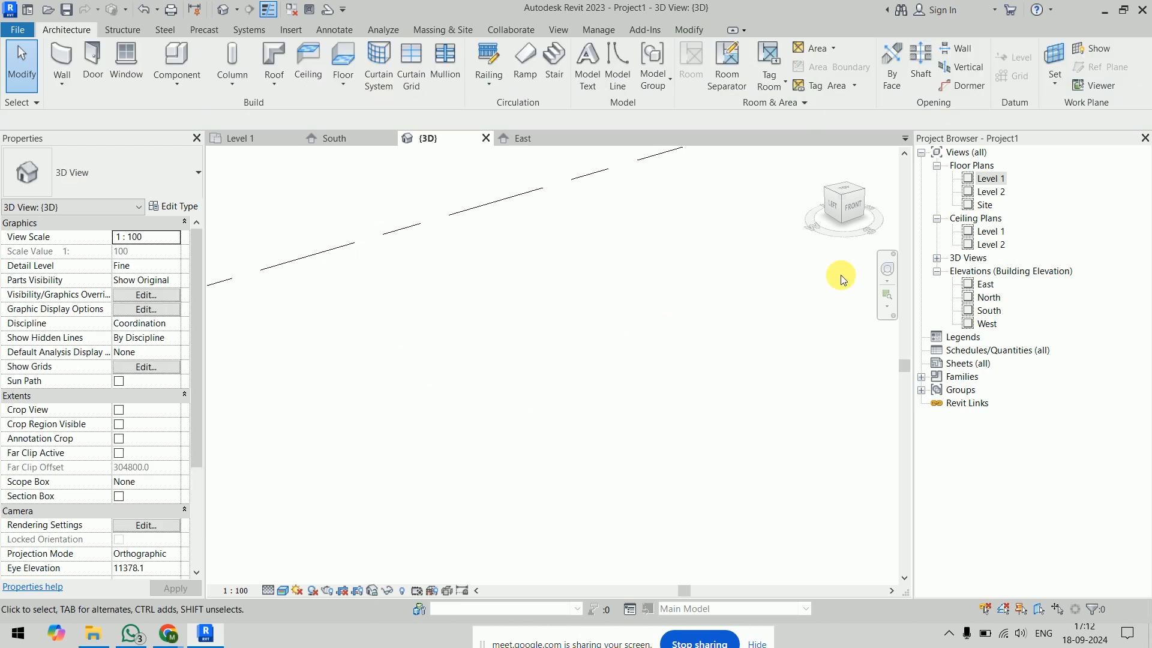
double_click(987, 178)
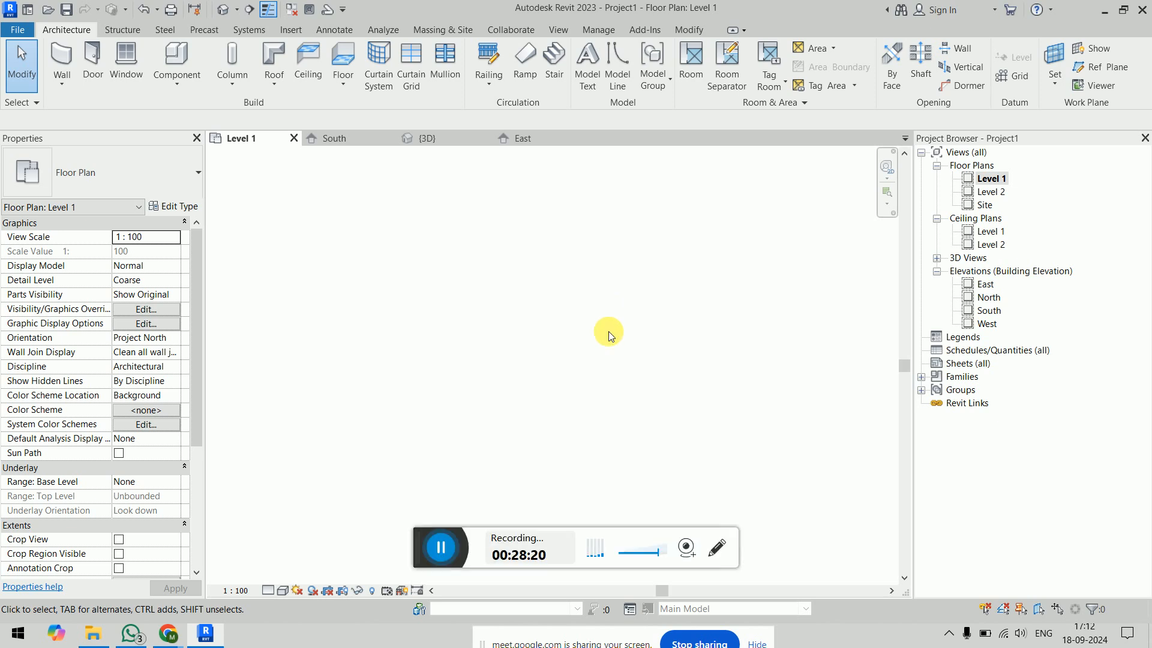
click(445, 548)
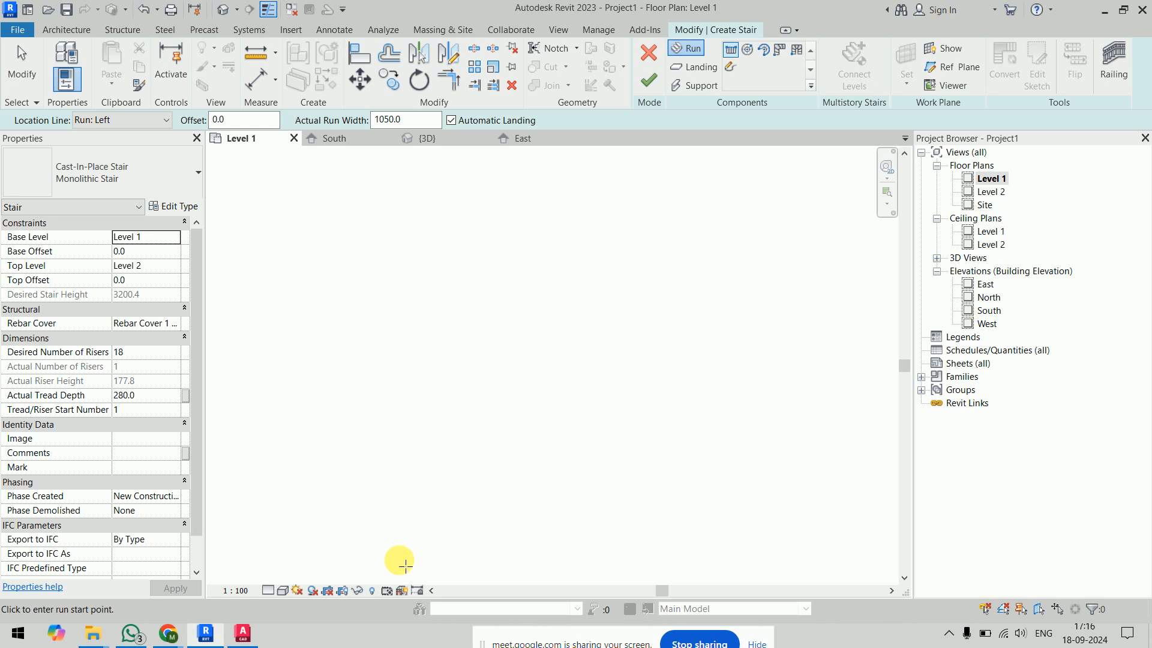
click(650, 52)
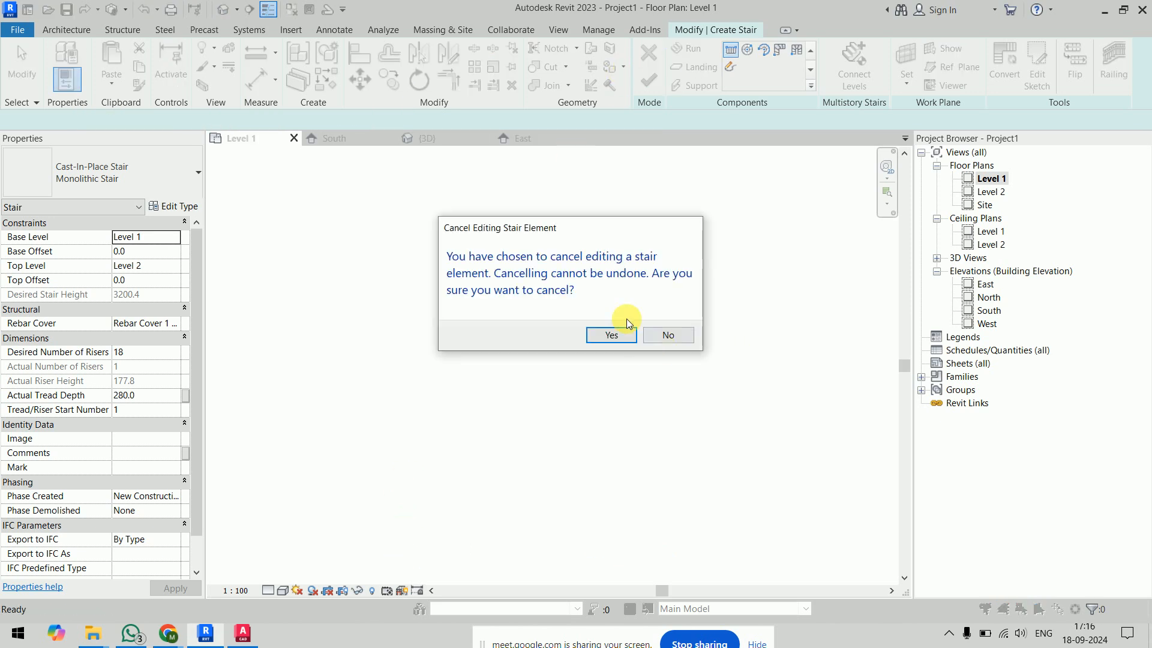
click(618, 338)
Start a new stair in the Level 1 plan with the cast-in-place Monolithic Stair type.
click(554, 66)
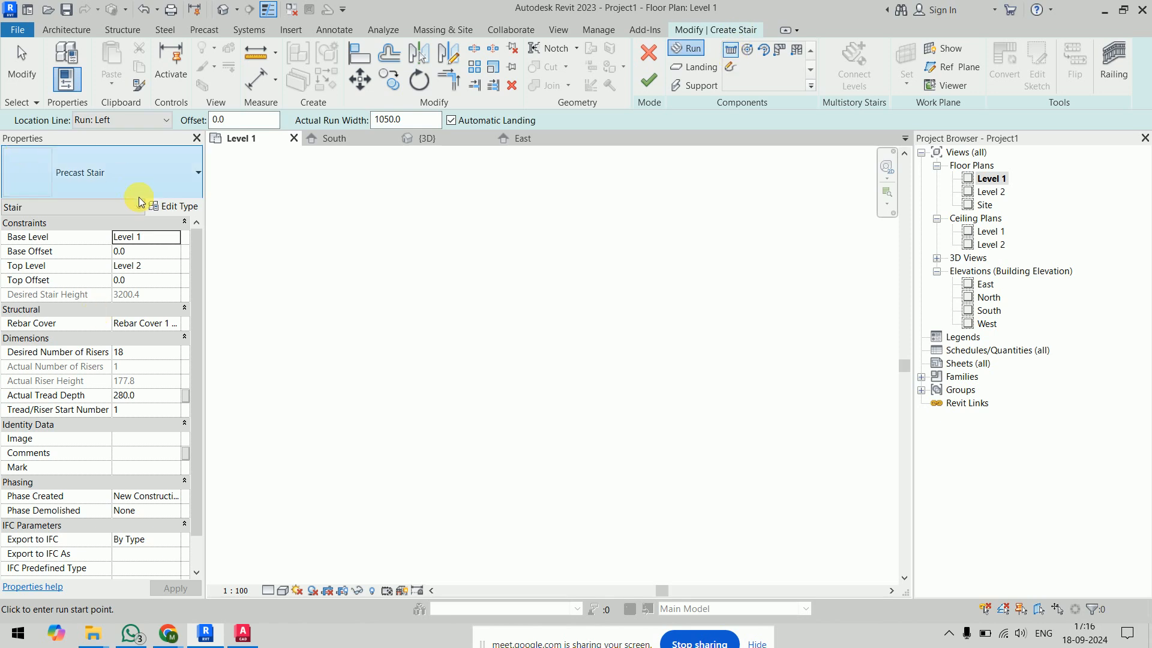
click(155, 165)
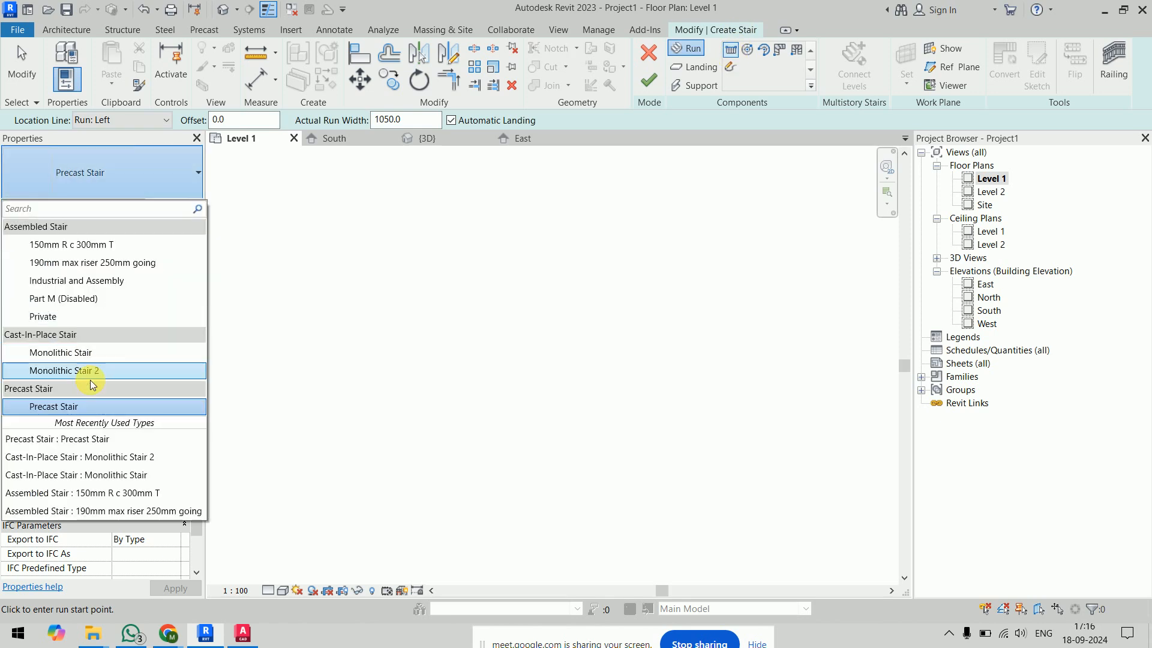
click(92, 352)
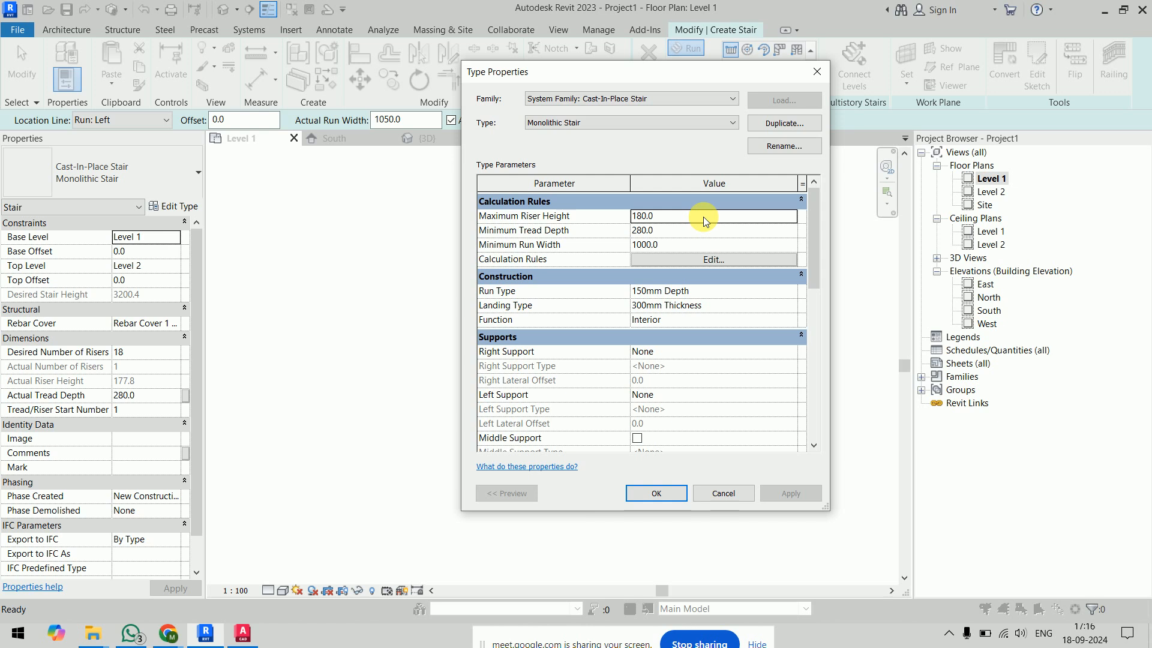
Set the Monolithic Stair type's maximum riser height to 150 and apply it.
click(705, 221)
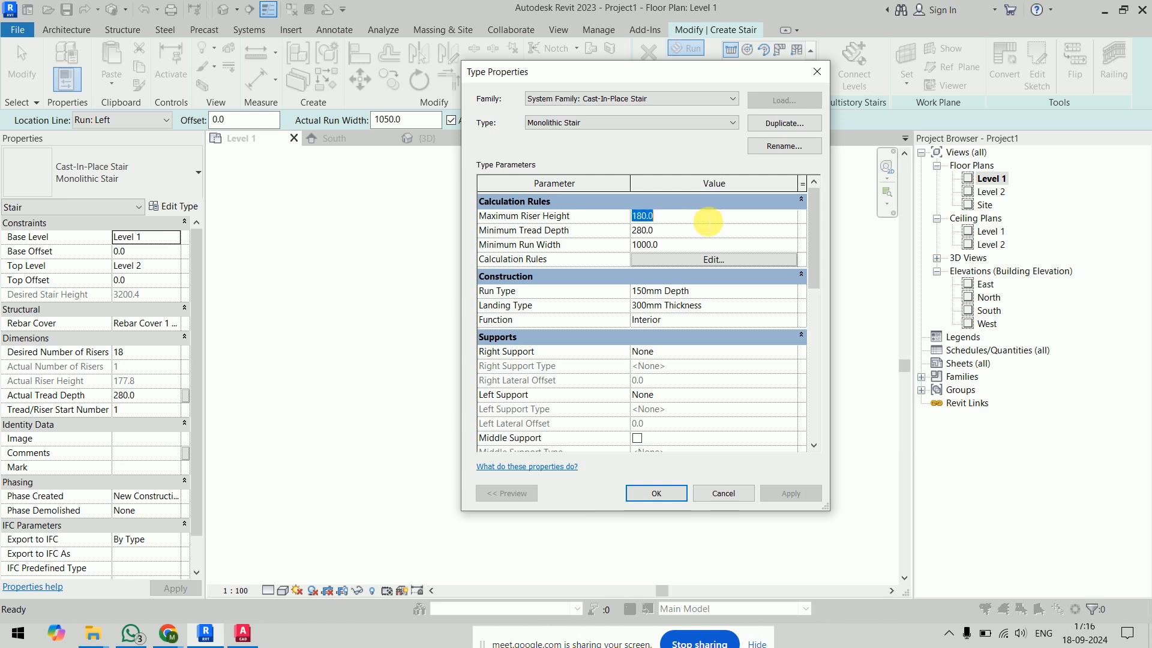
text(150)
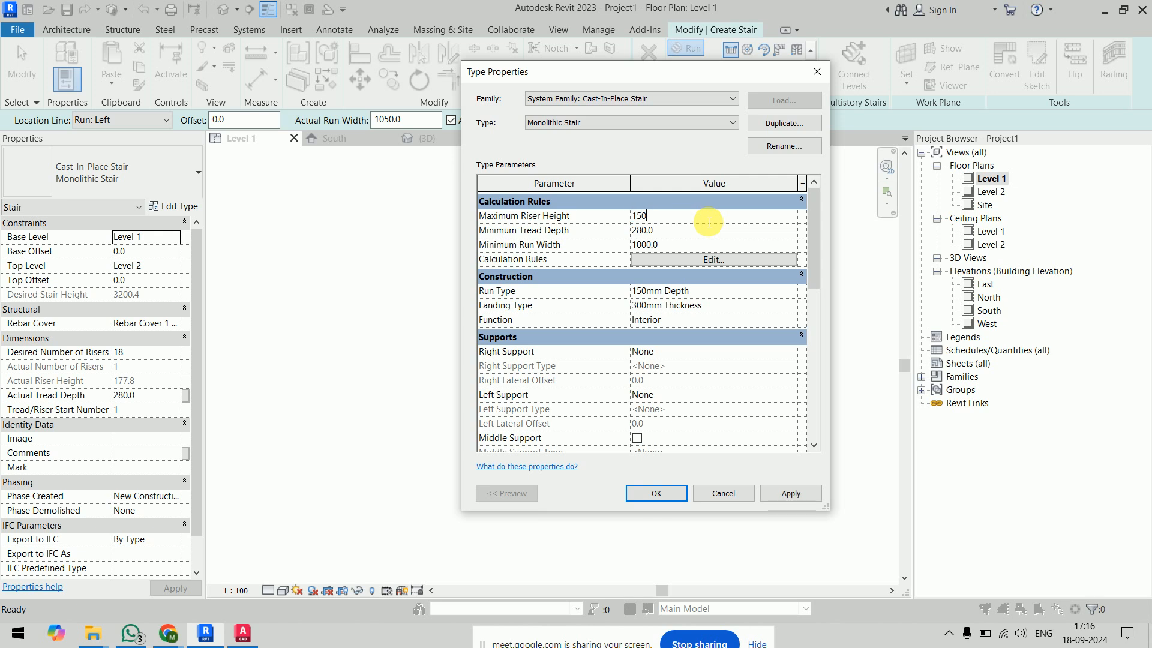
click(804, 492)
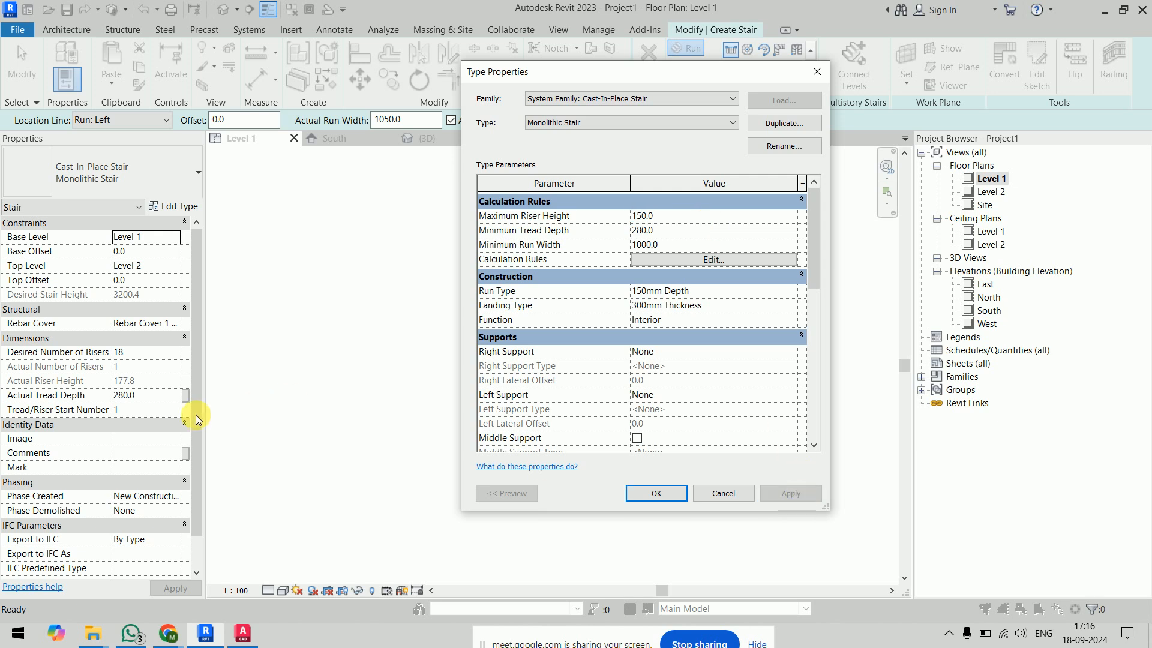
click(656, 493)
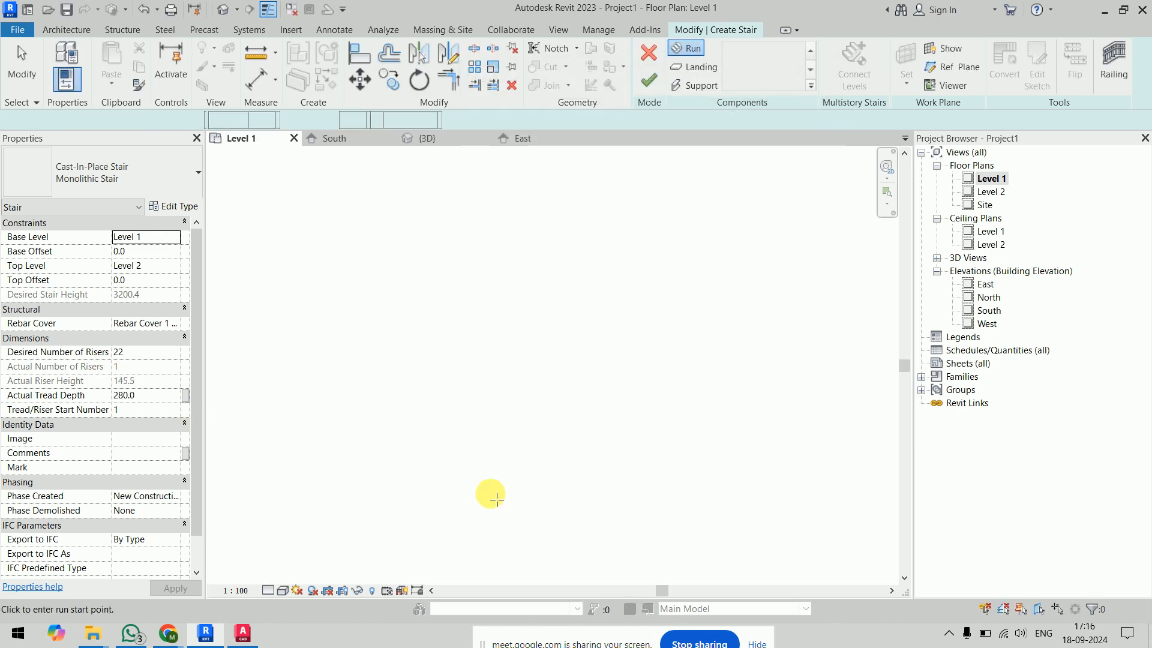
Change the Monolithic Stair type's maximum riser height to 160 and apply it.
click(170, 206)
click(722, 220)
text(160)
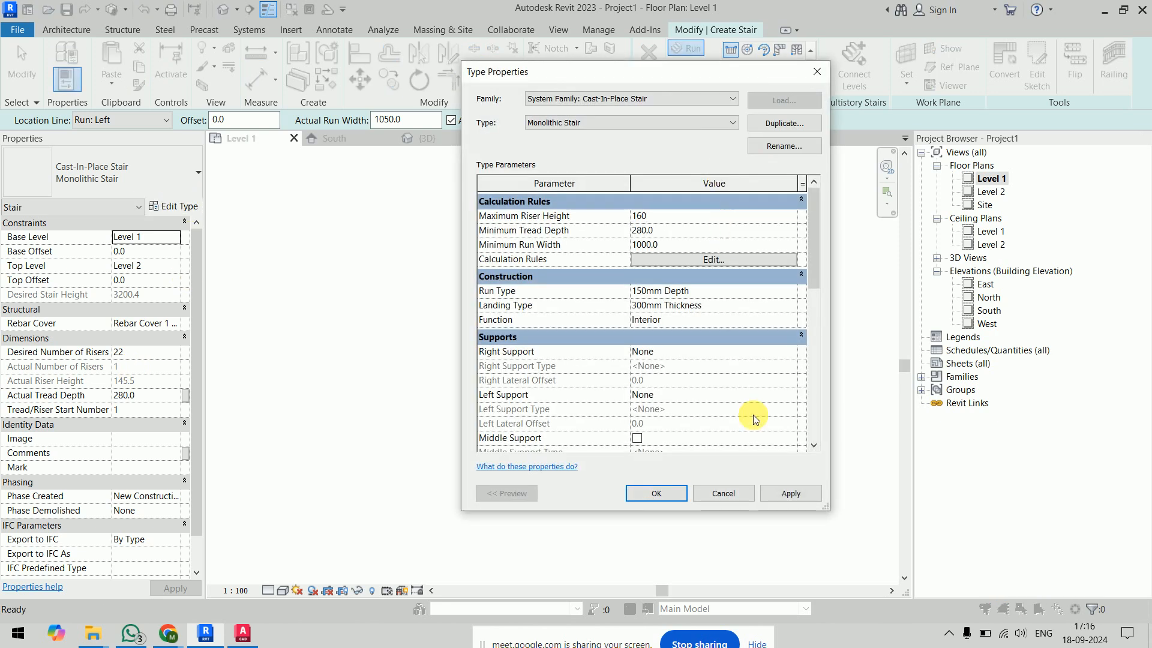
click(783, 496)
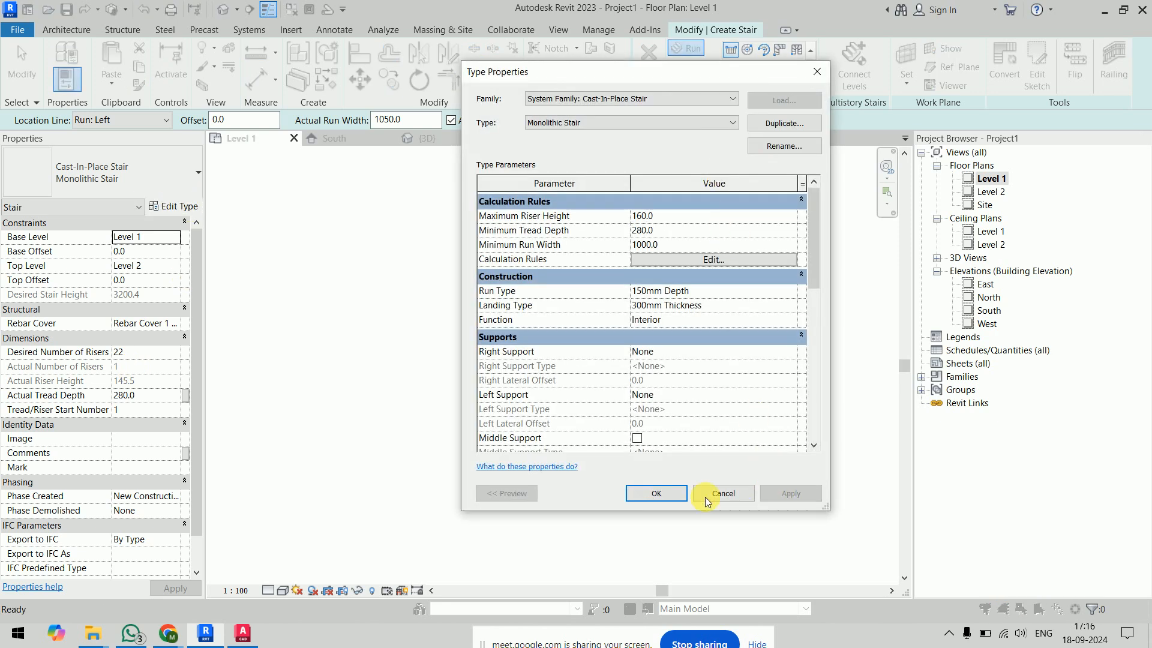
click(656, 493)
Change the Monolithic Stair type's maximum riser height to 165 and apply it.
click(173, 206)
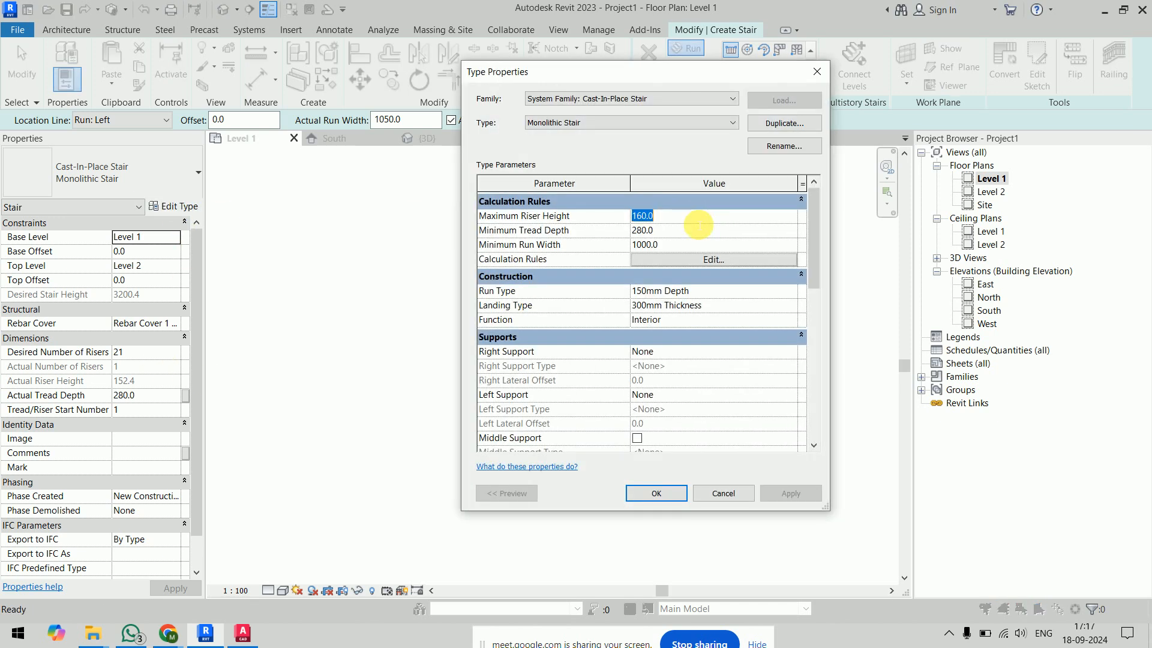
text(165)
click(803, 496)
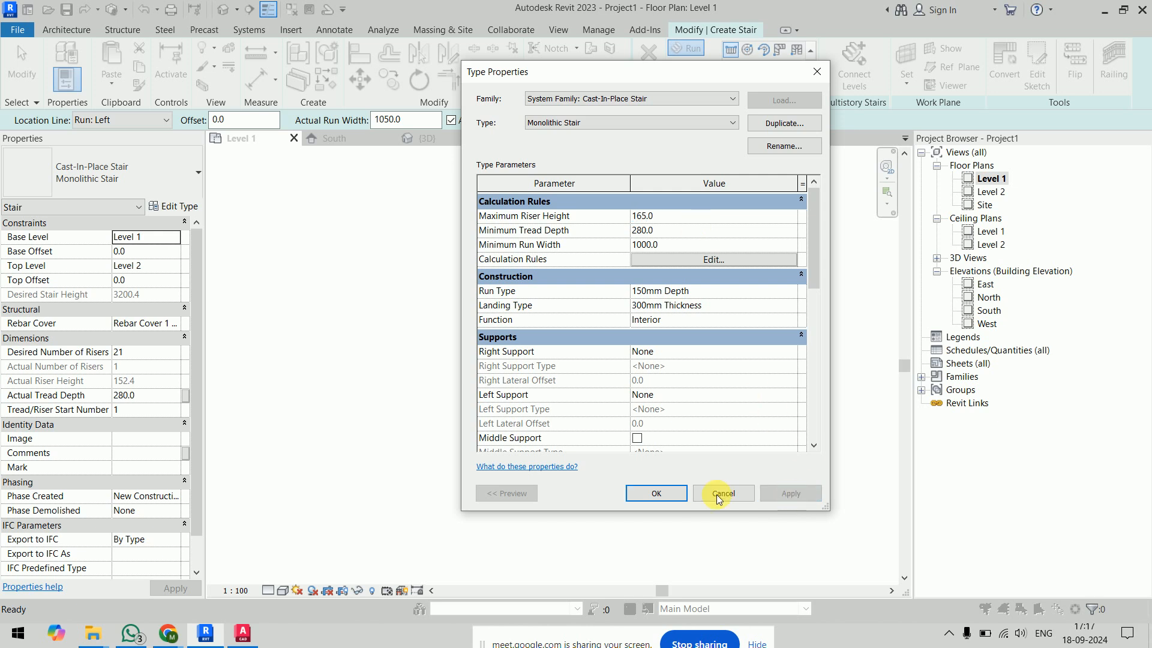
click(657, 493)
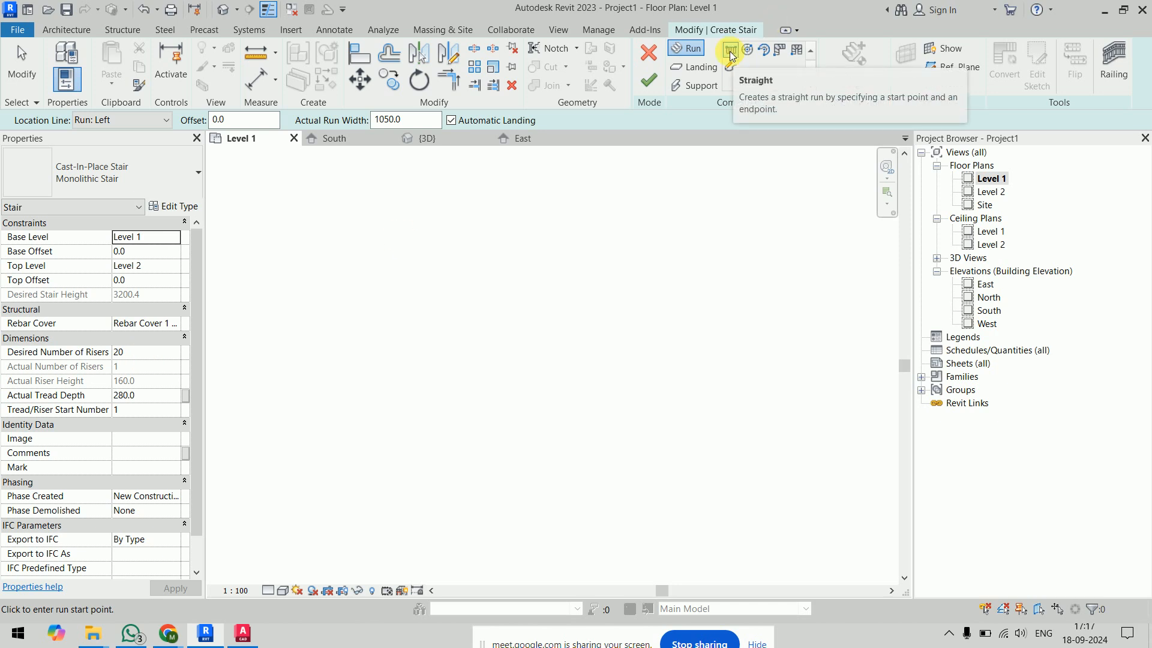
Draw a straight stair run about 3360 mm long downward in the plan, and set the location line to Run: Right.
click(548, 240)
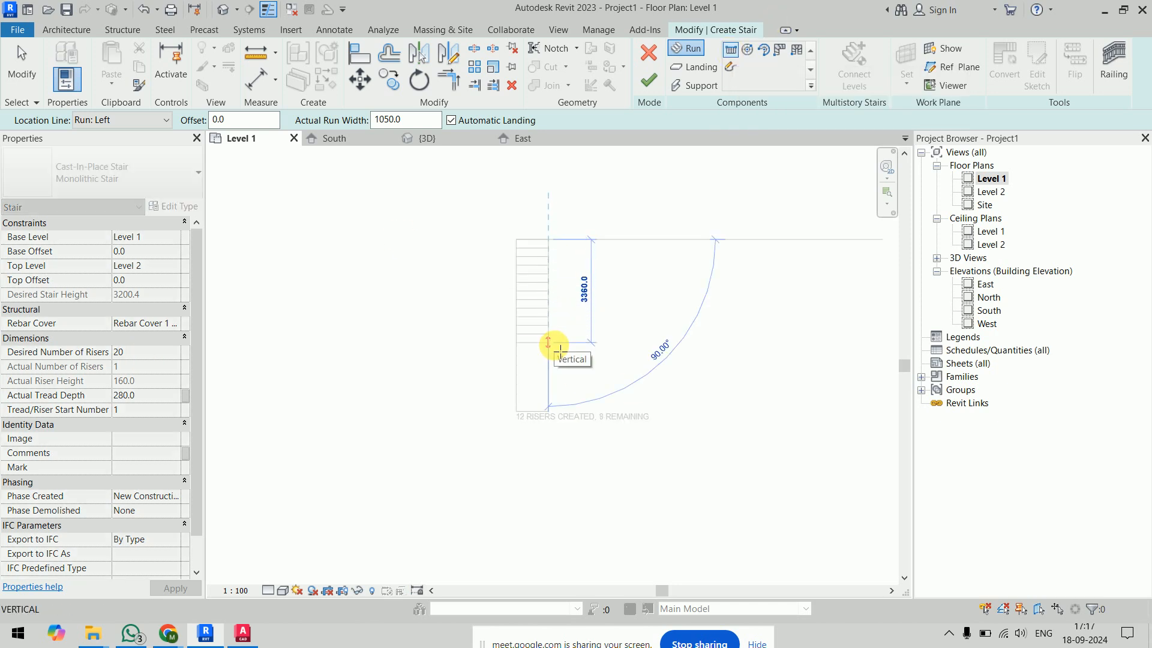
click(560, 350)
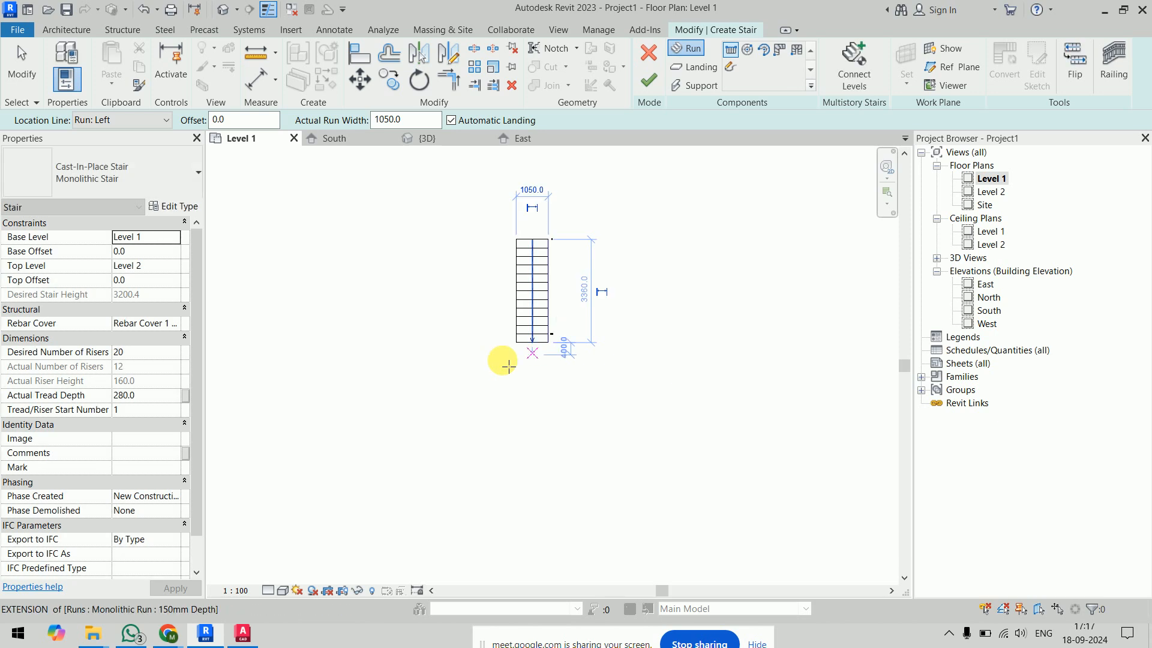
scroll(504, 344, up, 2)
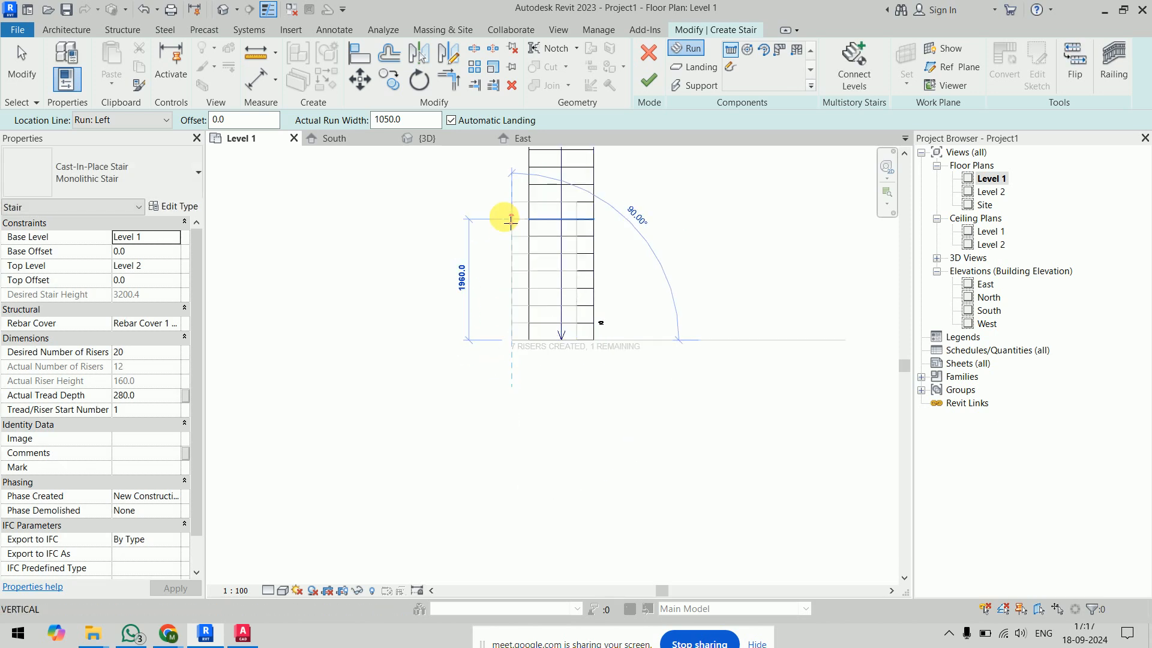
key(Escape)
click(108, 122)
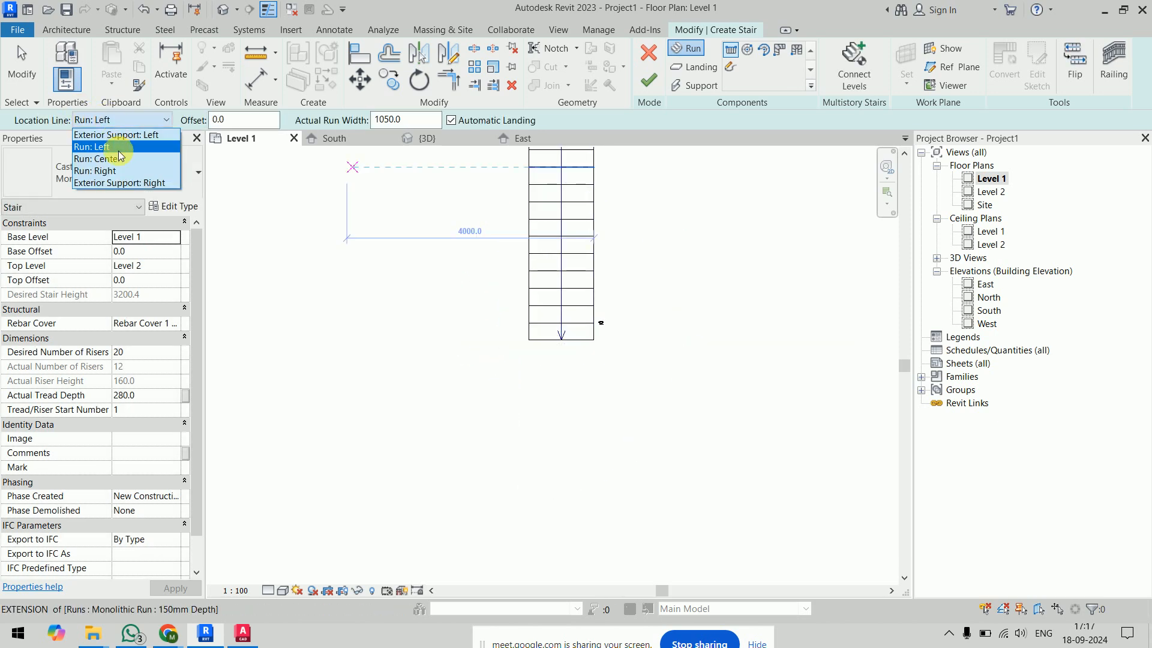
click(84, 171)
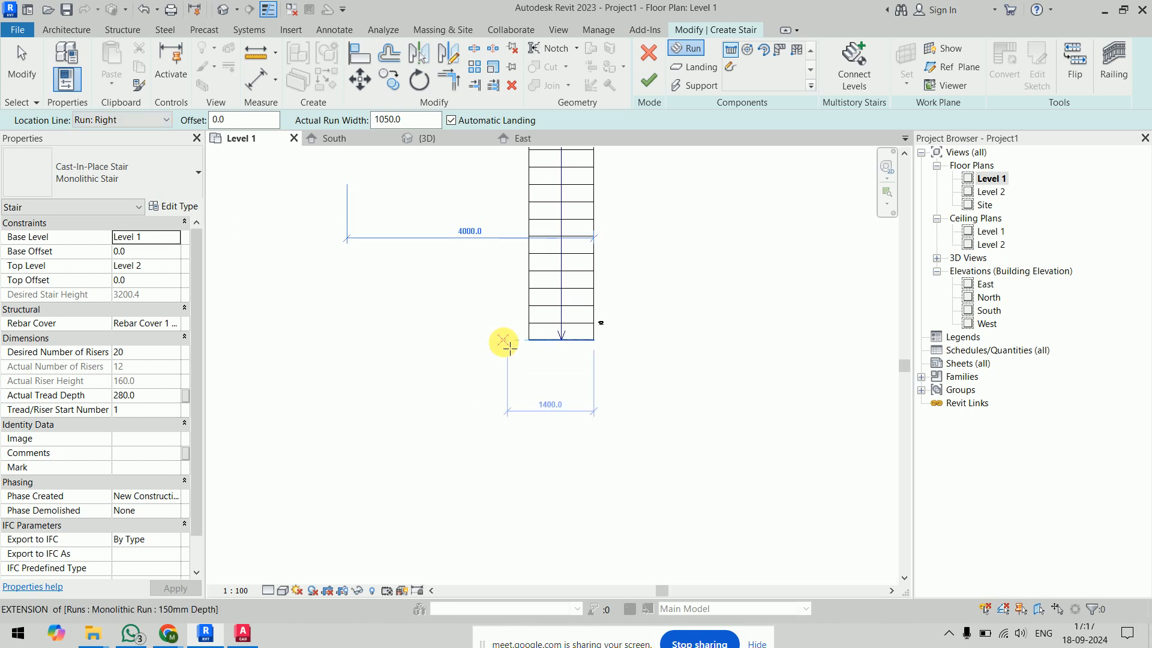
Draw the second stair run about 2240 mm long upward beside the first run, with an automatic landing joining them.
click(511, 340)
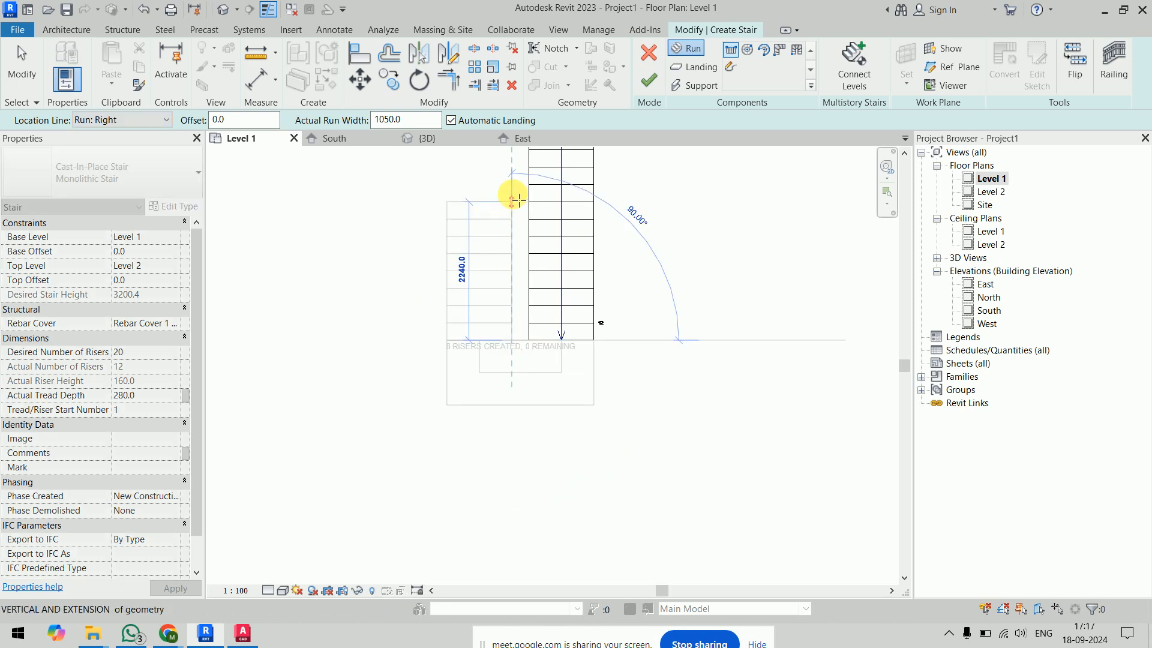
click(512, 202)
key(Escape)
Nudge the second run slightly closer to the first run to narrow the gap between them, and finish the stair.
click(467, 340)
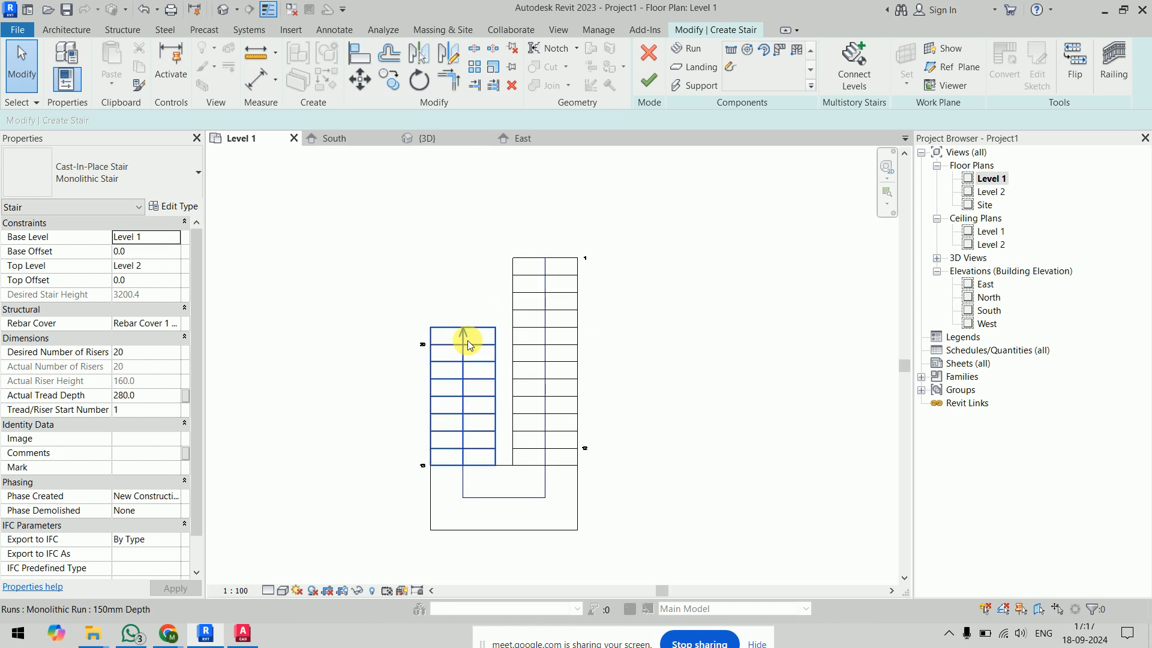
key(Right)
key(Right)
key(Right)
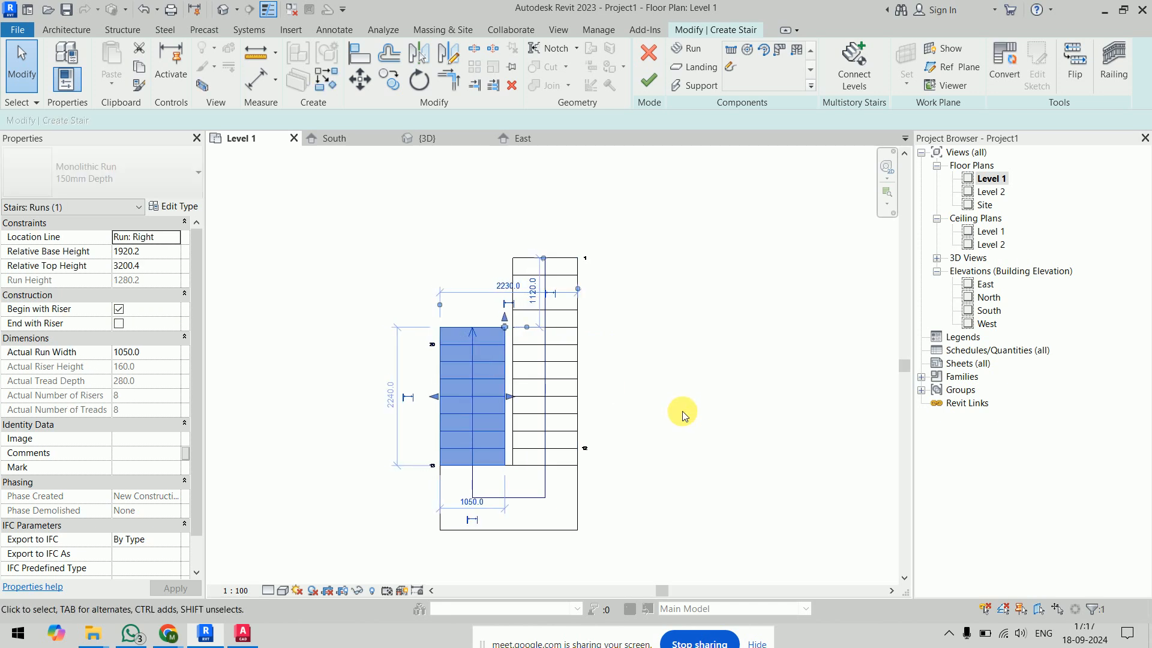
click(672, 319)
click(649, 79)
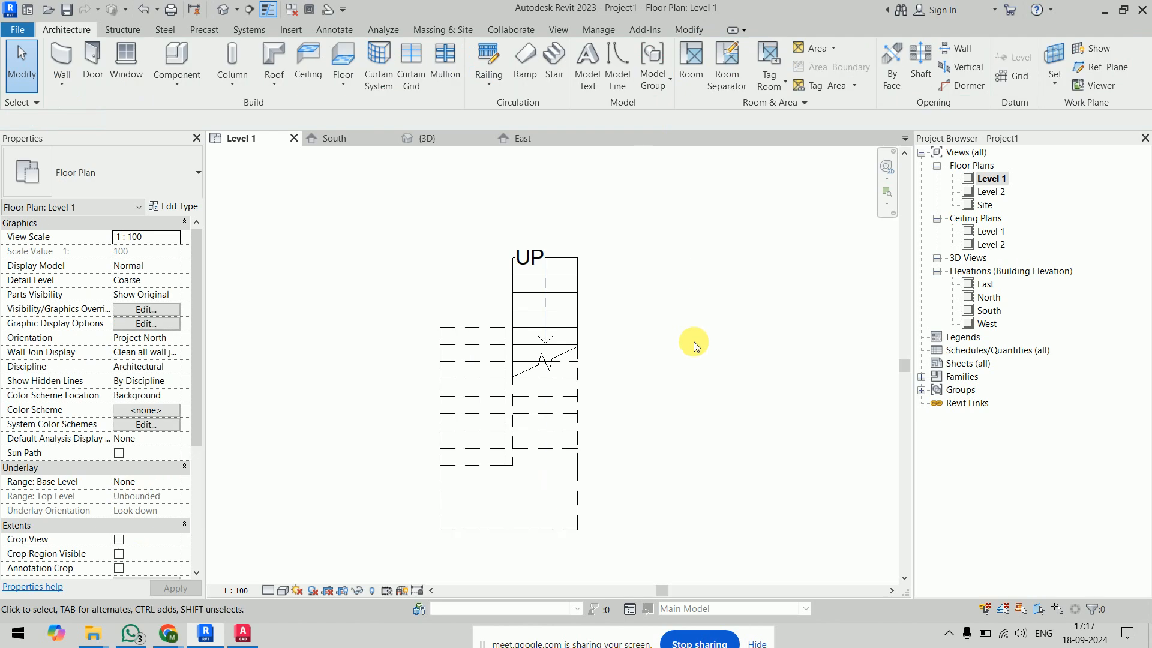
Examine the finished monolithic stair's two runs and landing from the front in the 3D view.
click(437, 137)
scroll(540, 393, down, 4)
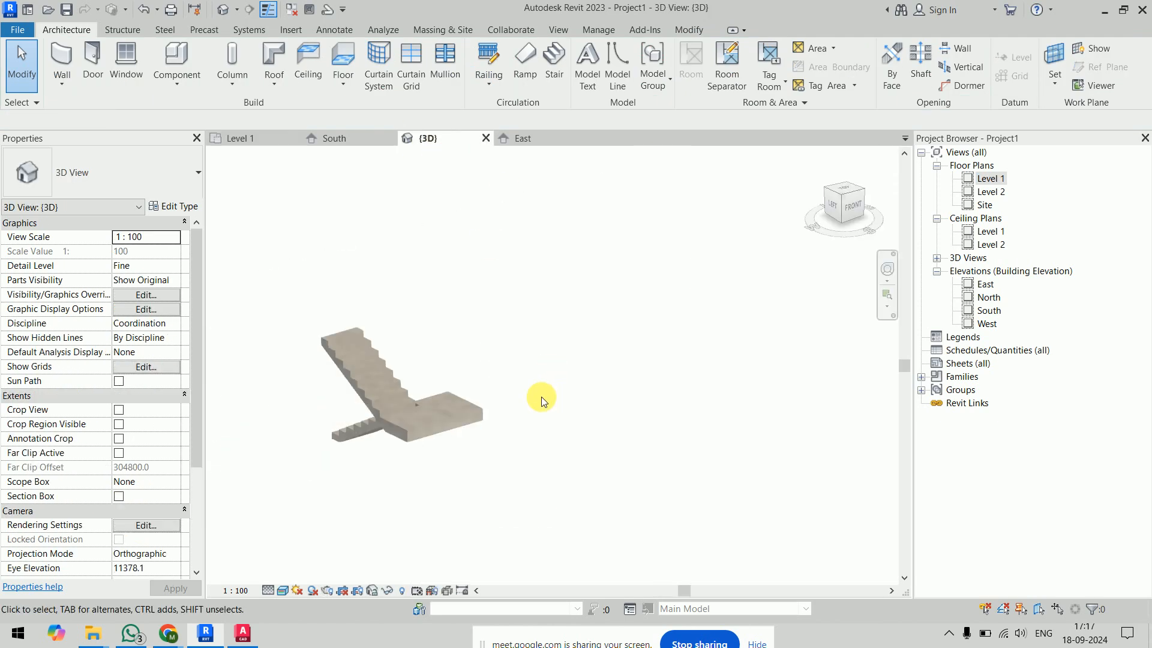
shift+middle_drag(538, 396, 517, 411)
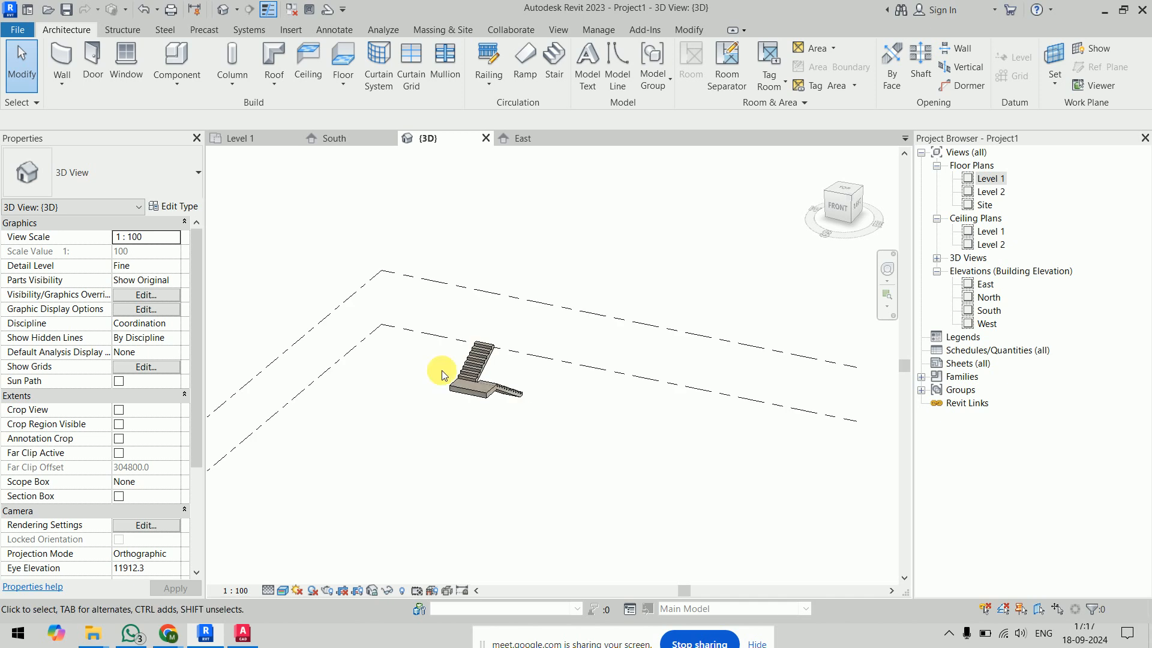
scroll(459, 378, up, 5)
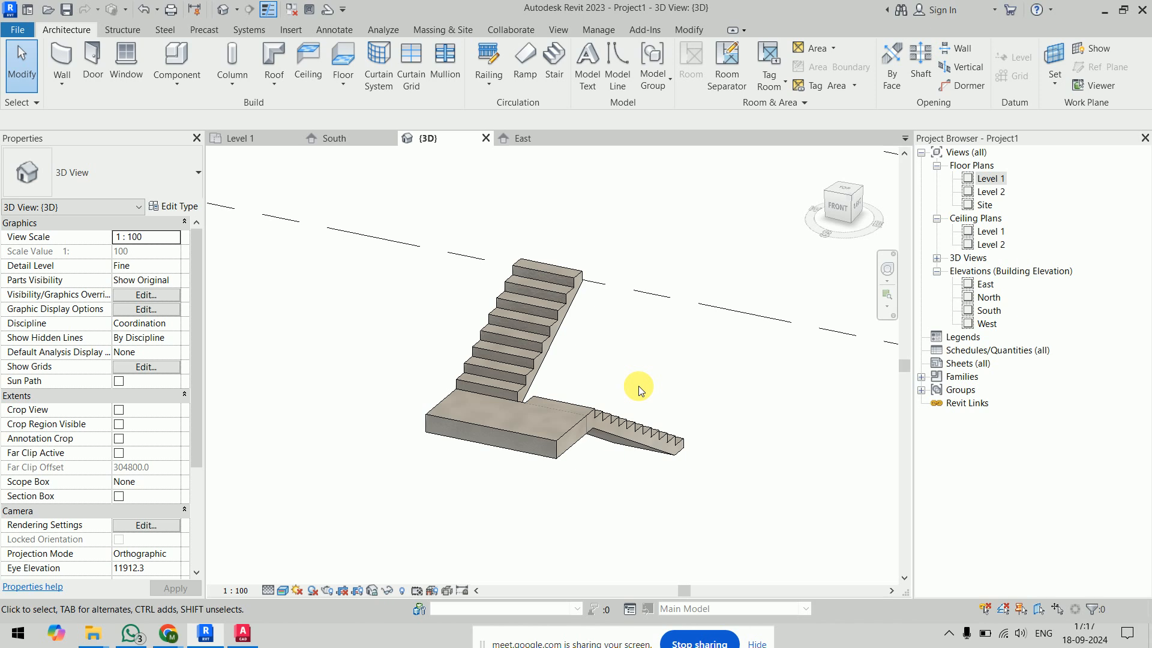